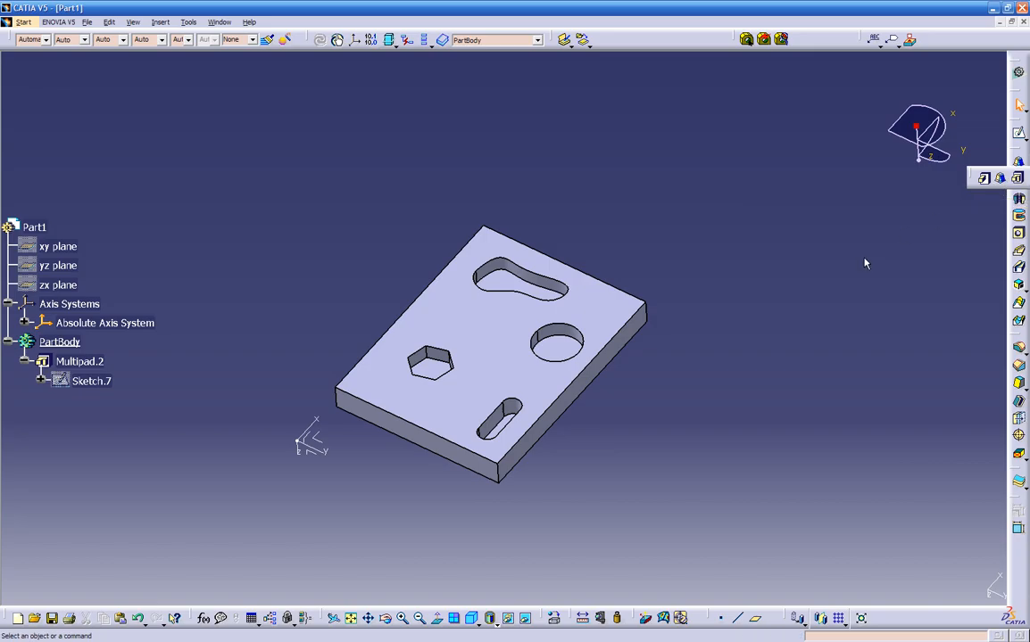
Toggle the visibility of Sketch.7 under Multipad.2, leaving the sketch hidden
middle_click_drag(616, 496, 506, 380)
left_click(87, 381)
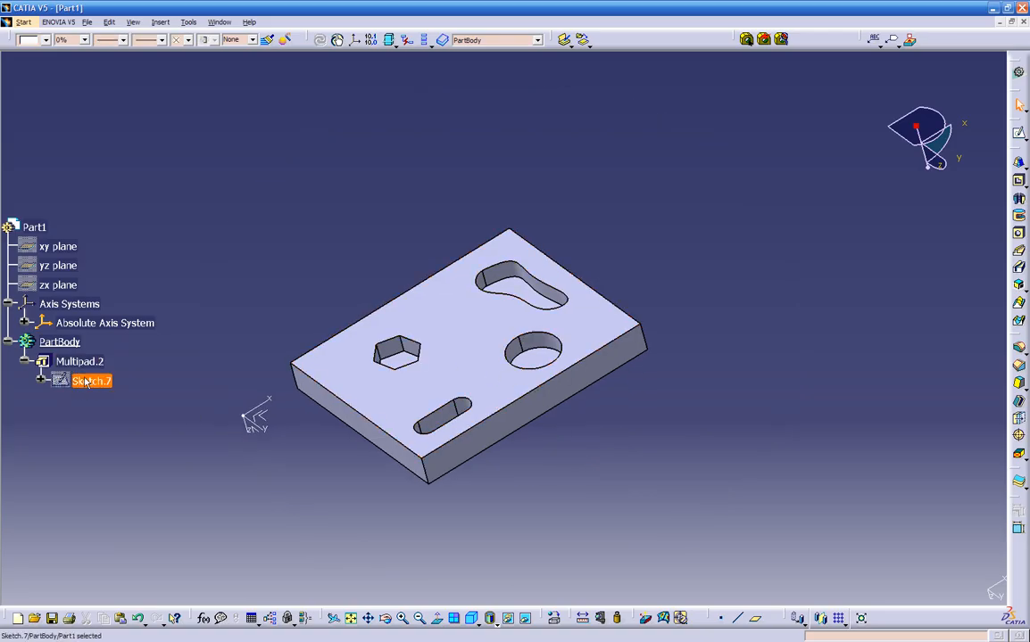
right_click(86, 381)
left_click(105, 416)
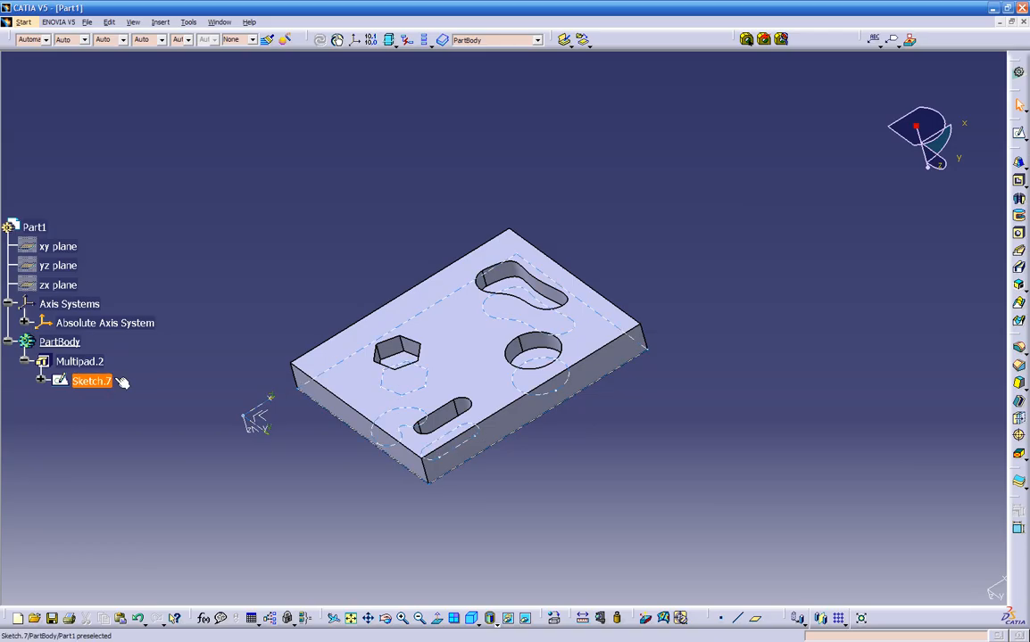
left_click(89, 381)
right_click(89, 381)
left_click(121, 420)
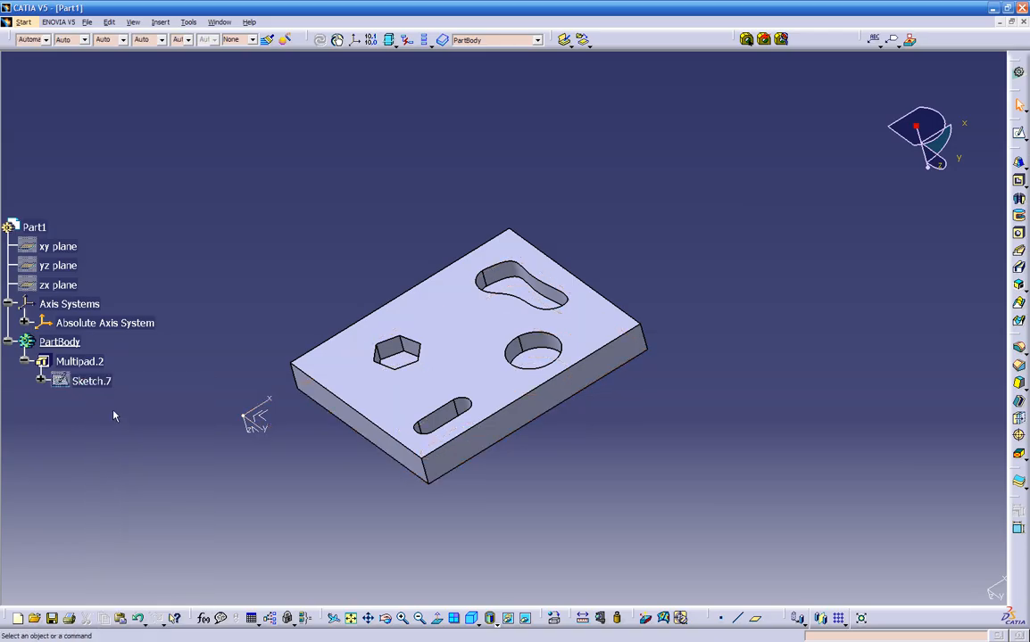
right_click(90, 381)
left_click(121, 418)
right_click(100, 382)
left_click(121, 417)
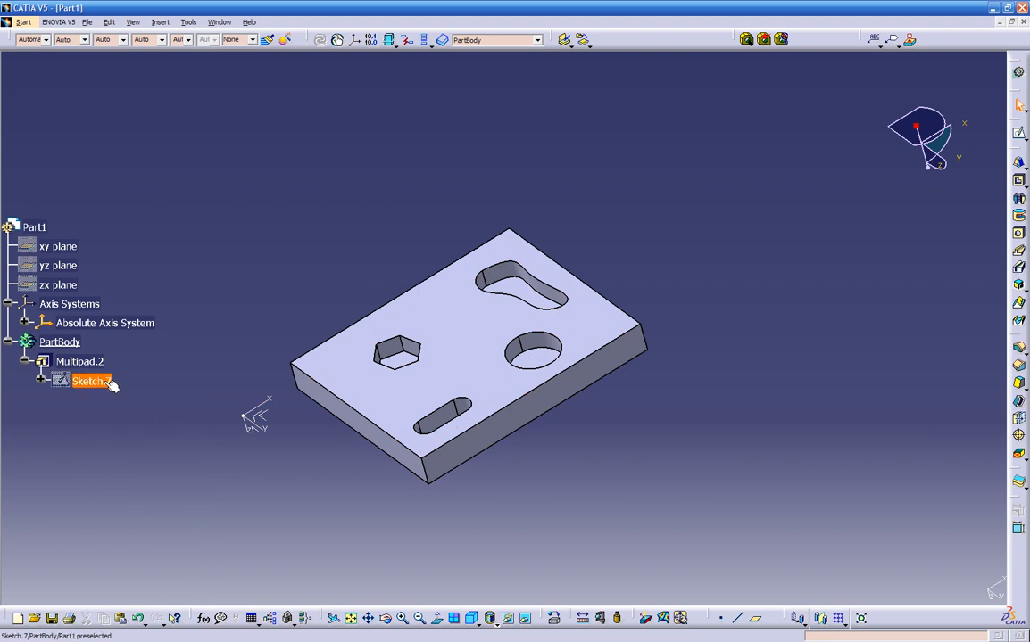
Delete Multipad.2 from the PartBody together with its aggregated elements
left_click(85, 363)
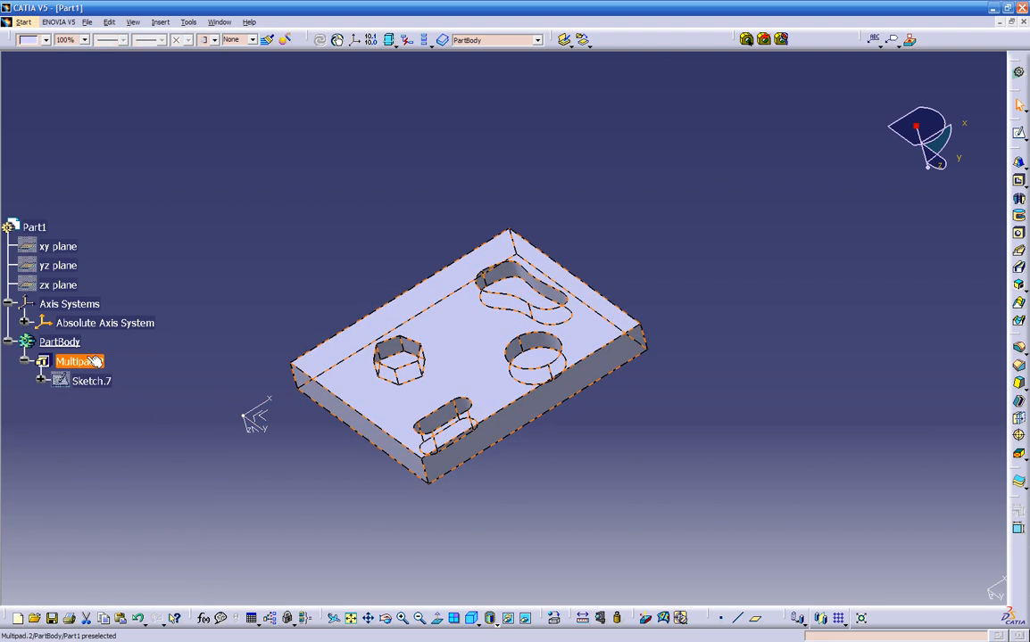
key("Delete")
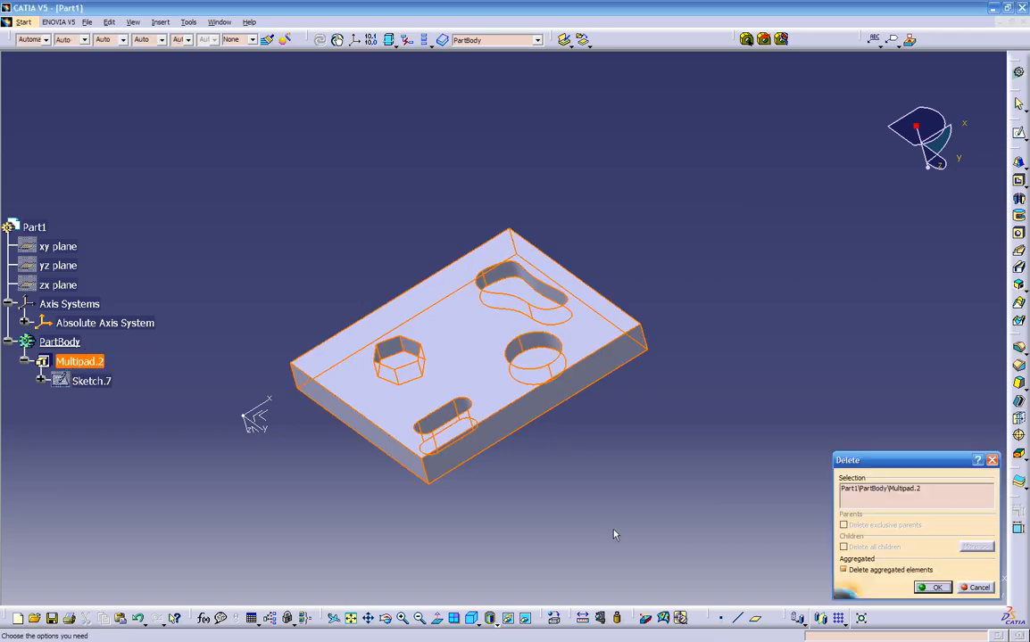
left_click(934, 589)
Start a new sketch on the xy plane of the absolute axis system
middle_click_drag(143, 369, 523, 324)
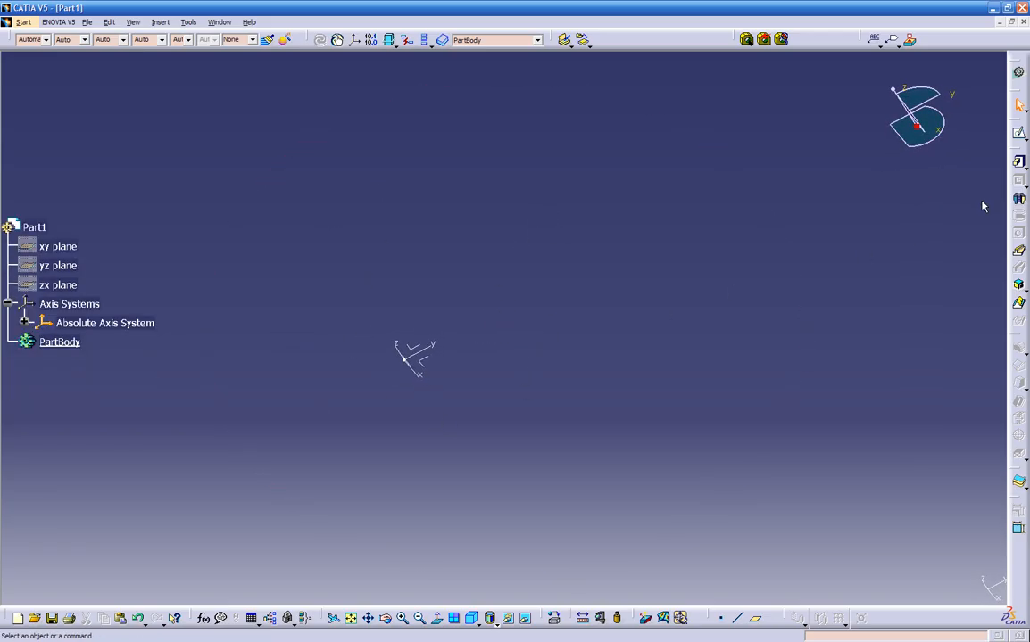
left_click(1018, 133)
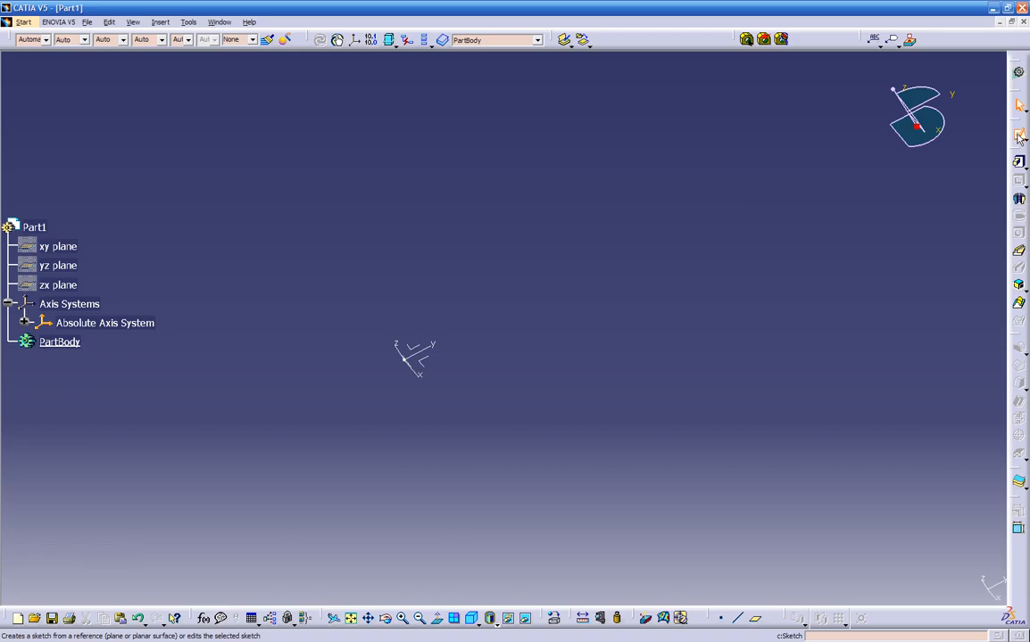
left_click(422, 357)
mouse_move(389, 443)
middle_mouse_down()
mouse_move(384, 461)
mouse_move(306, 485)
mouse_move(295, 465)
middle_mouse_up()
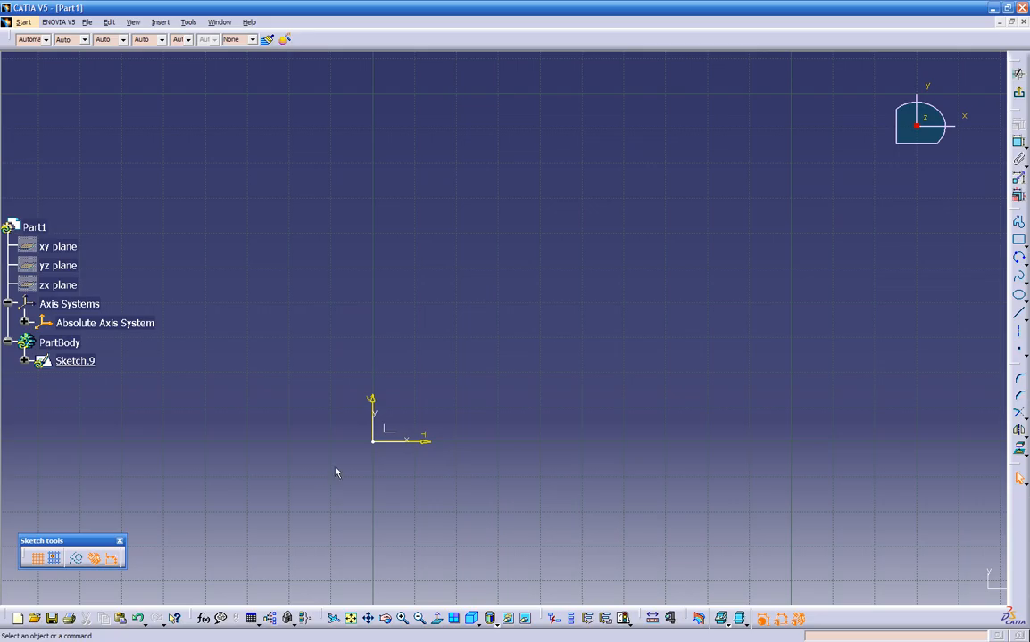
Sketch a closed profile about 2.5 in wide with vertical sides about 1.3 in high, slanted shoulders and a tangent top arc about 0.84 in radius
left_click(1019, 225)
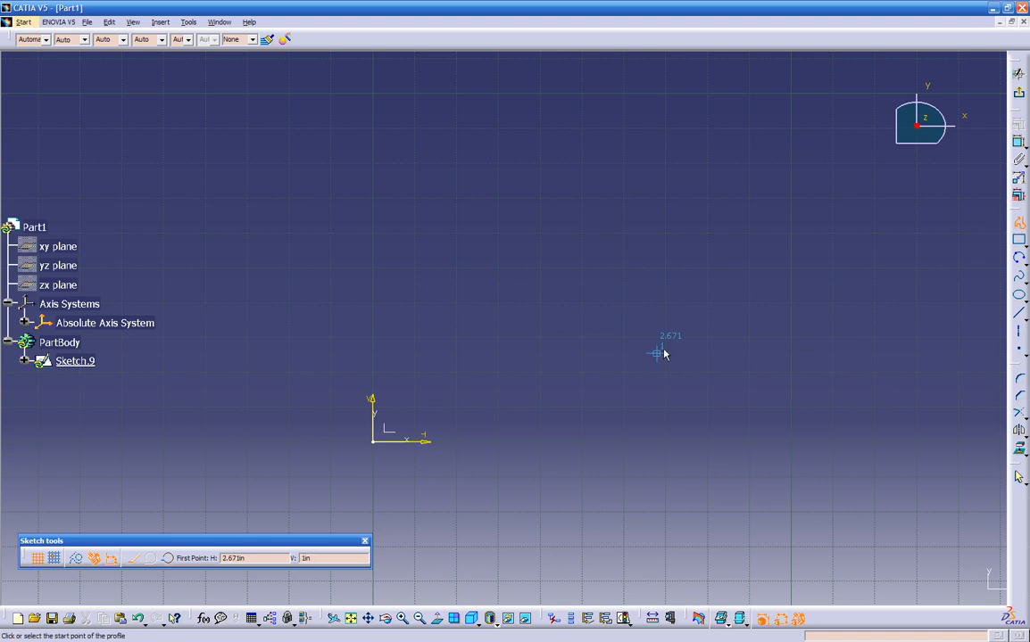
left_click(487, 410)
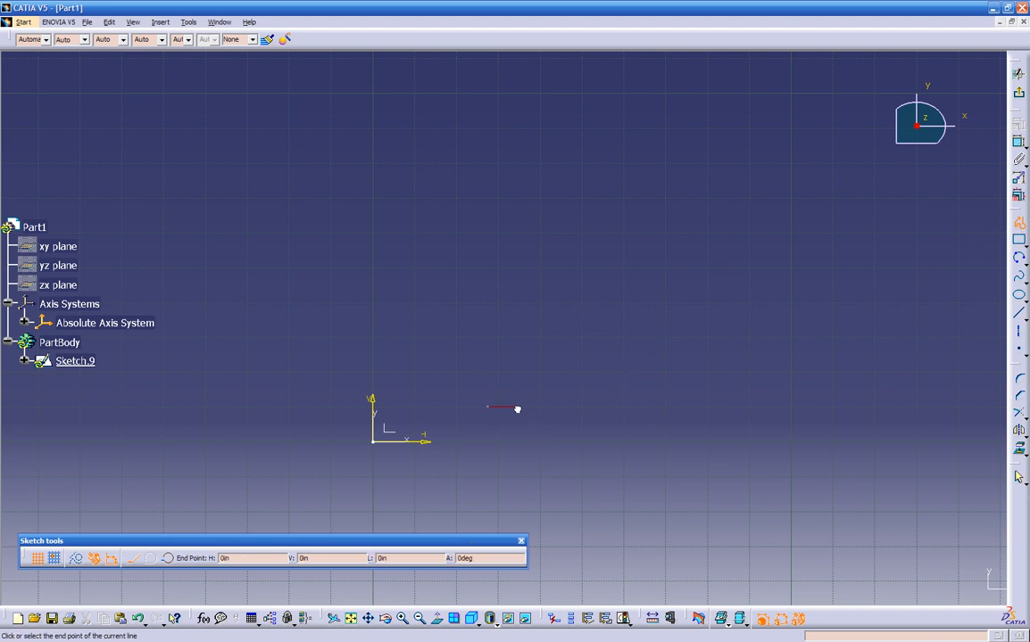
left_click(754, 407)
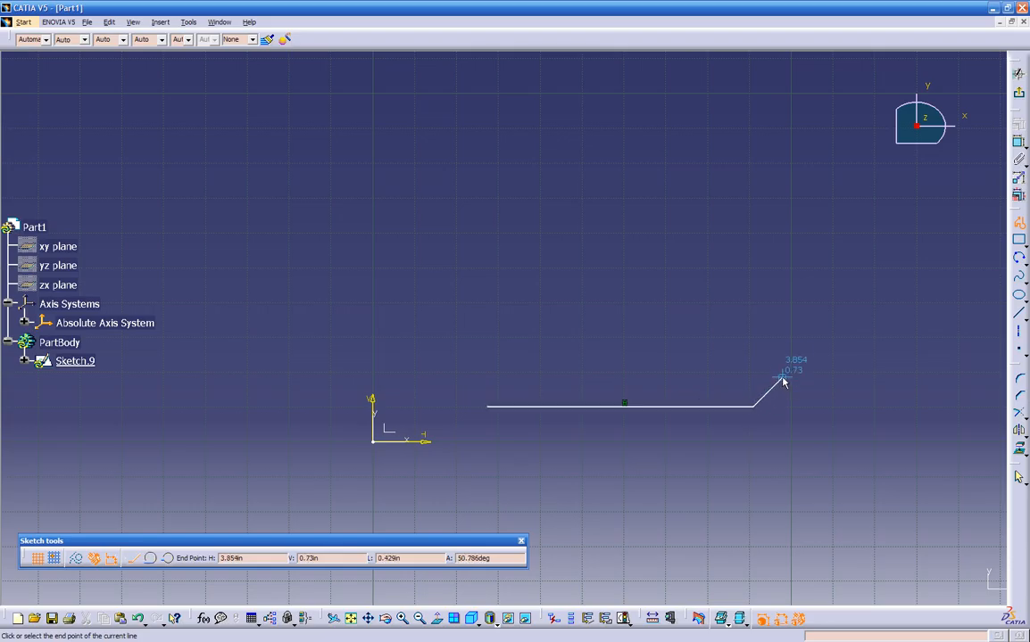
left_click(754, 292)
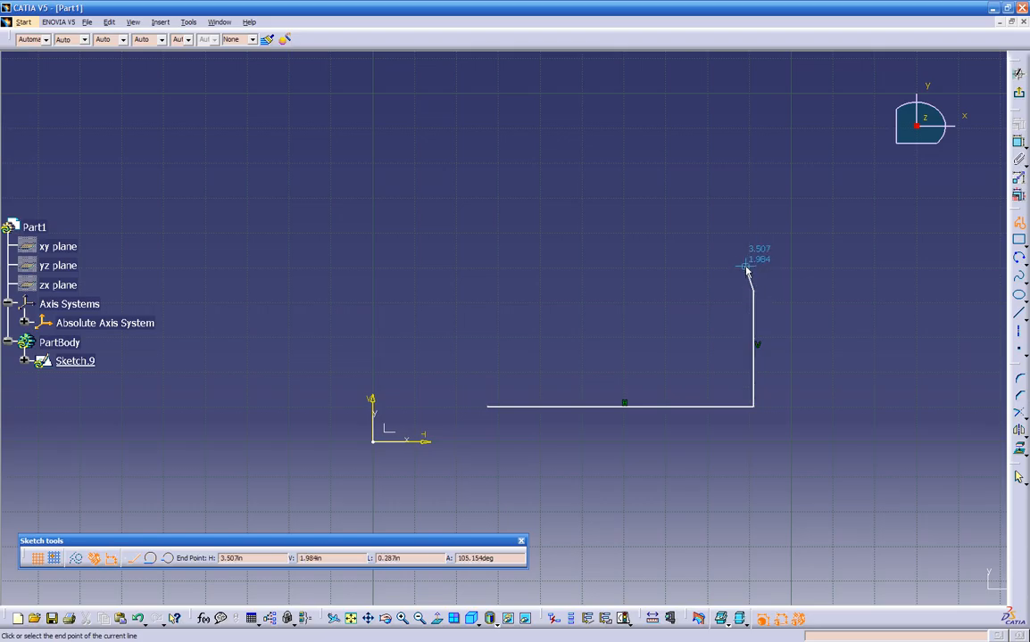
left_click(721, 230)
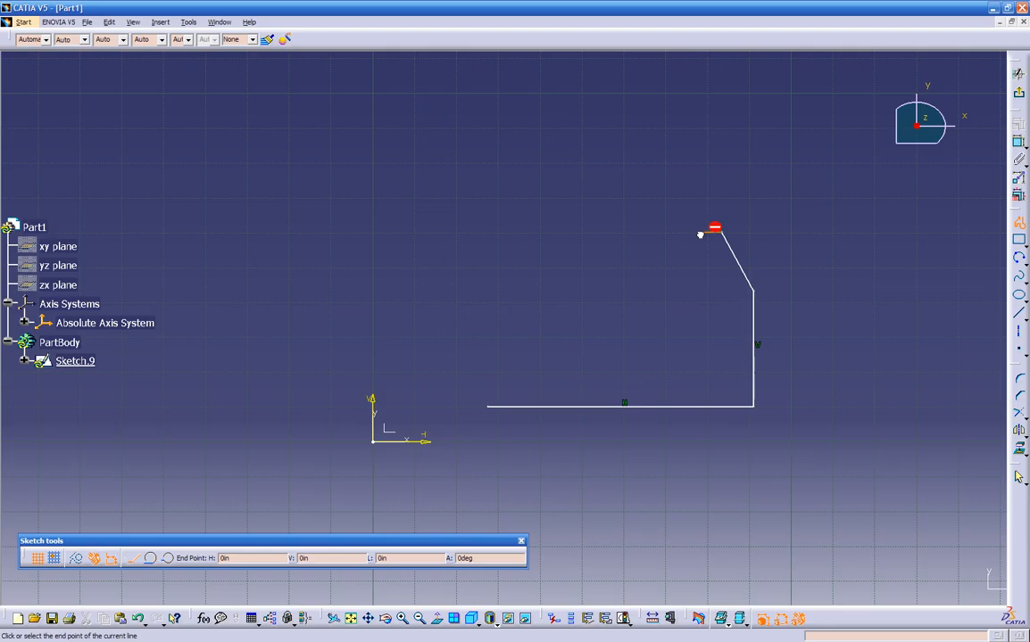
left_click(576, 214)
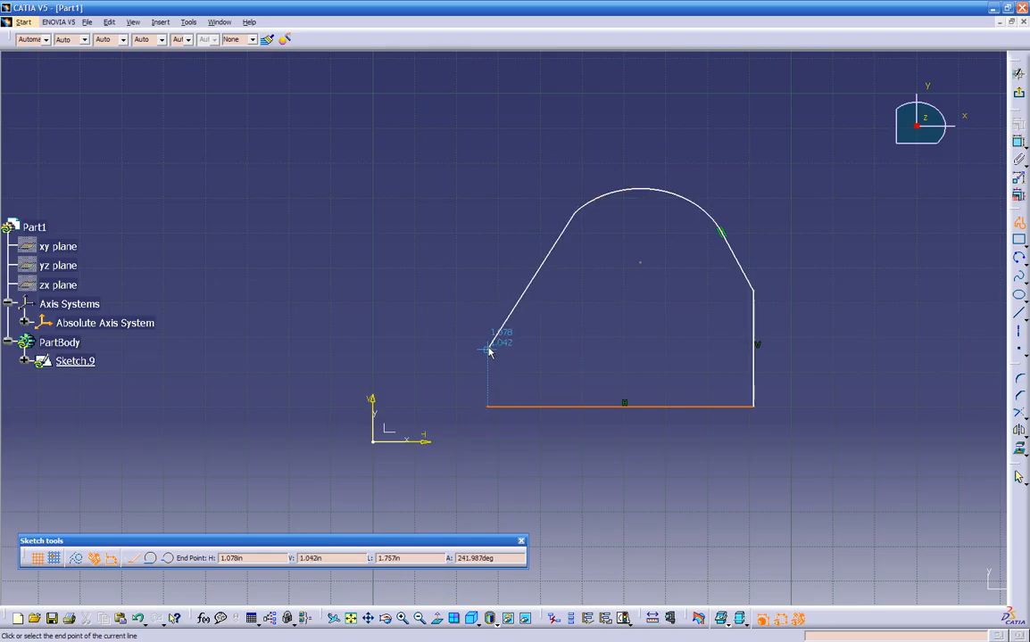
left_click(488, 293)
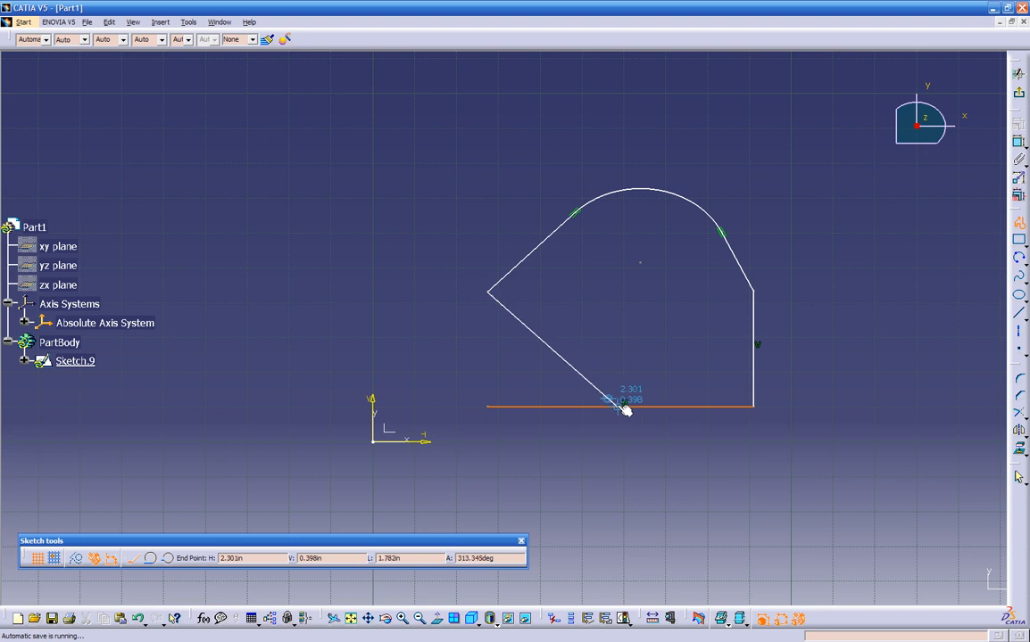
left_click(490, 407)
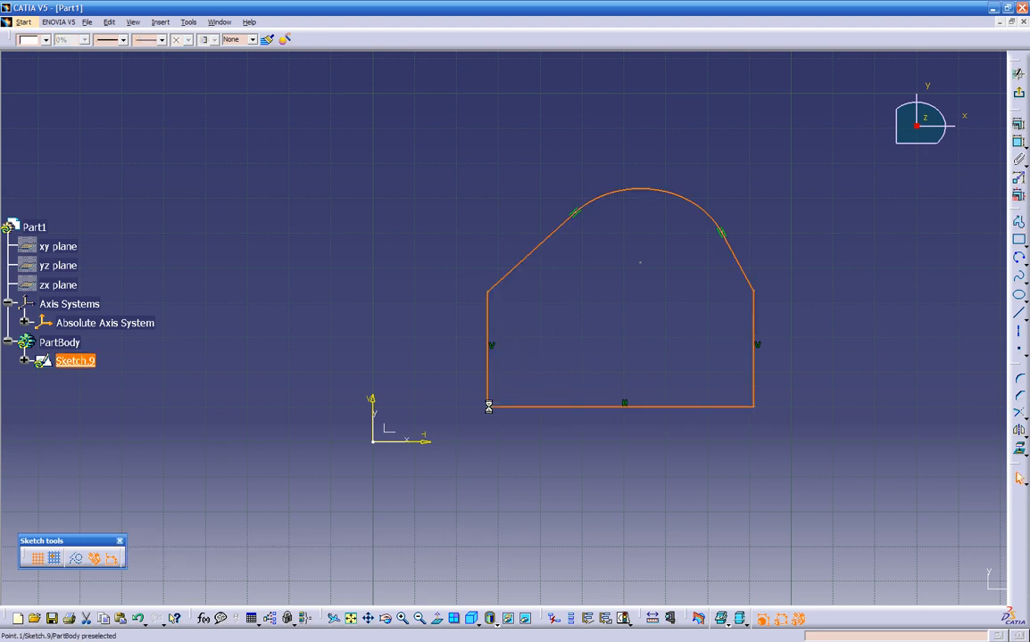
left_click(548, 355)
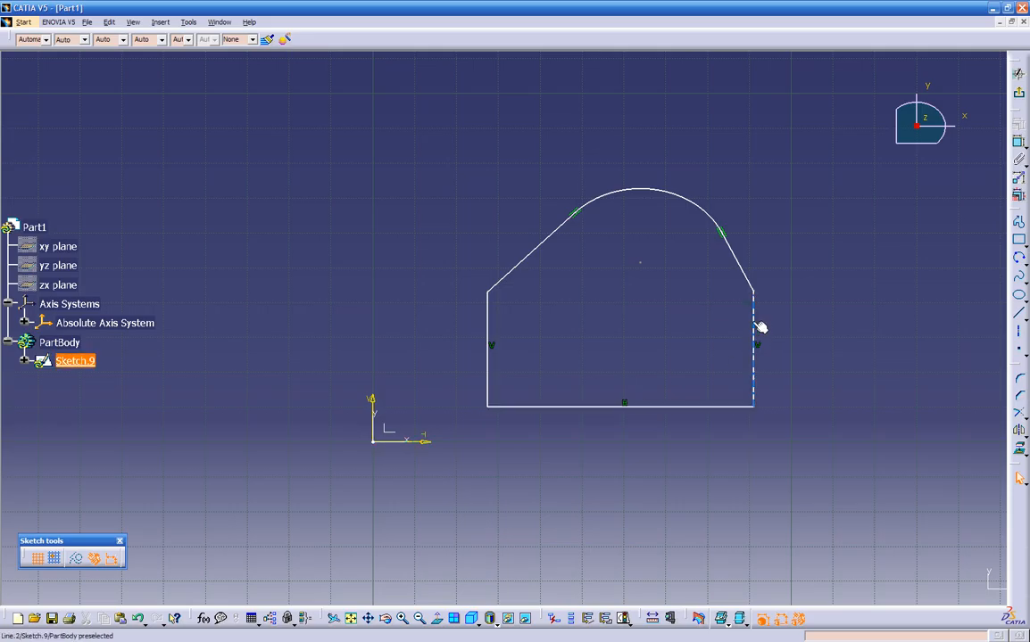
Constrain the distance between the profile's two vertical sides to 2.5 in, placing the dimension below the base line
left_click(488, 323)
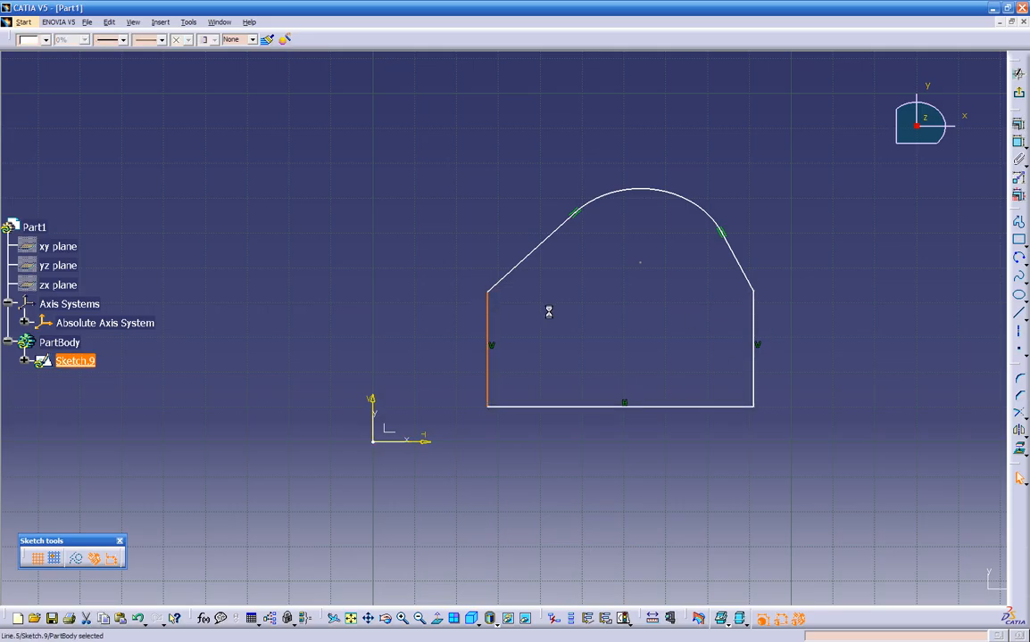
left_click(549, 311)
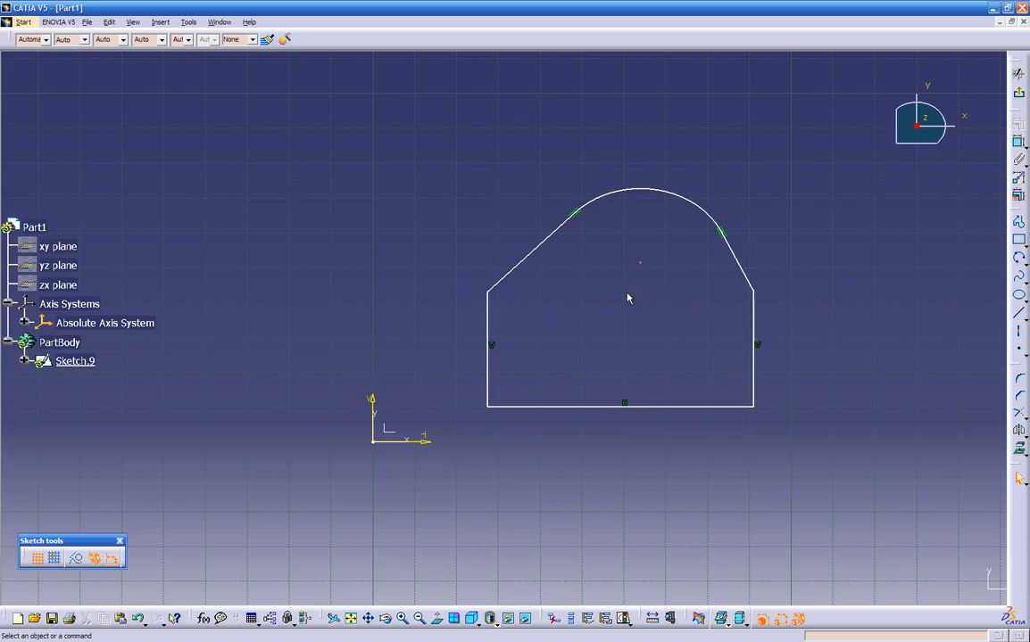
left_click(1018, 142)
left_click(755, 335)
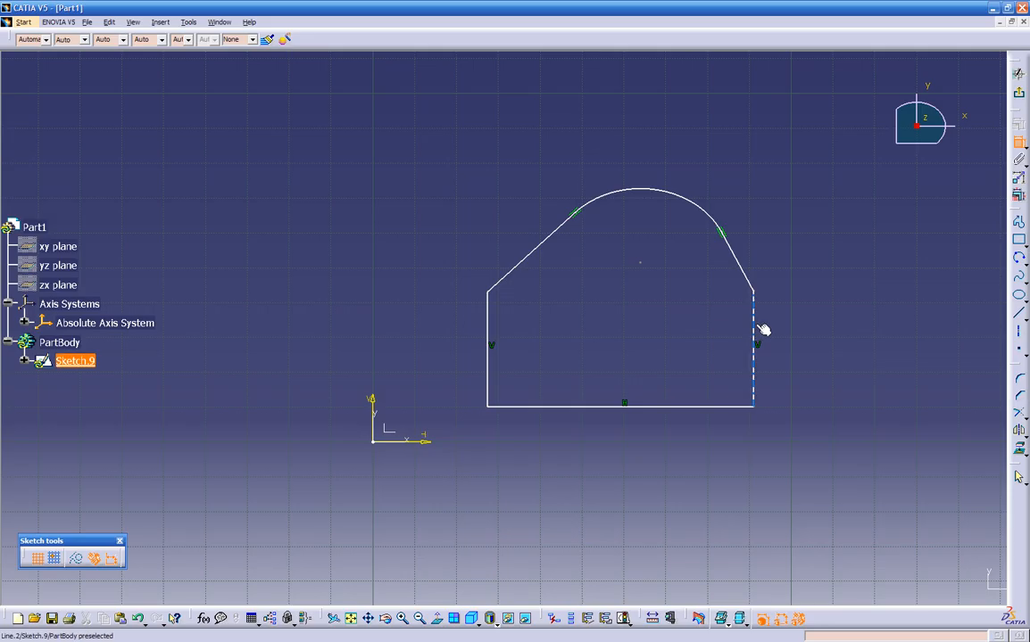
left_click(496, 319)
left_click(622, 471)
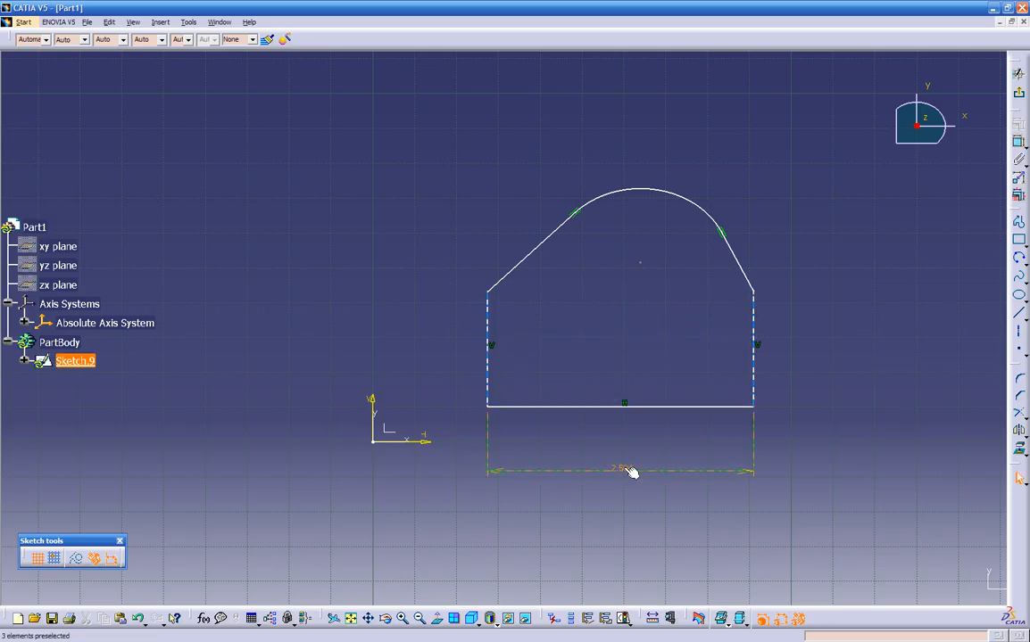
double_click(623, 470)
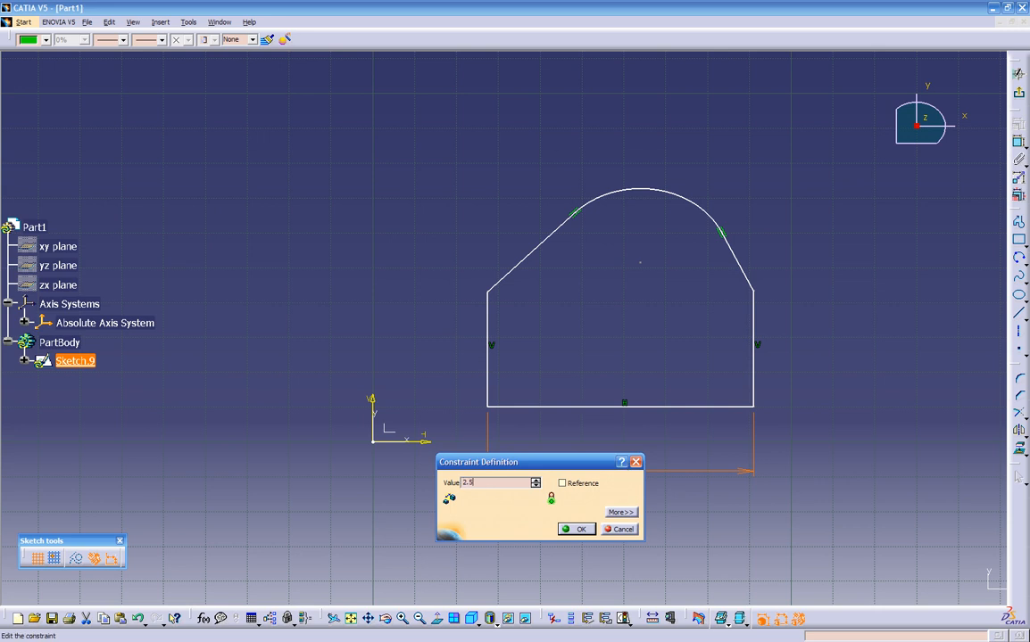
key("Return")
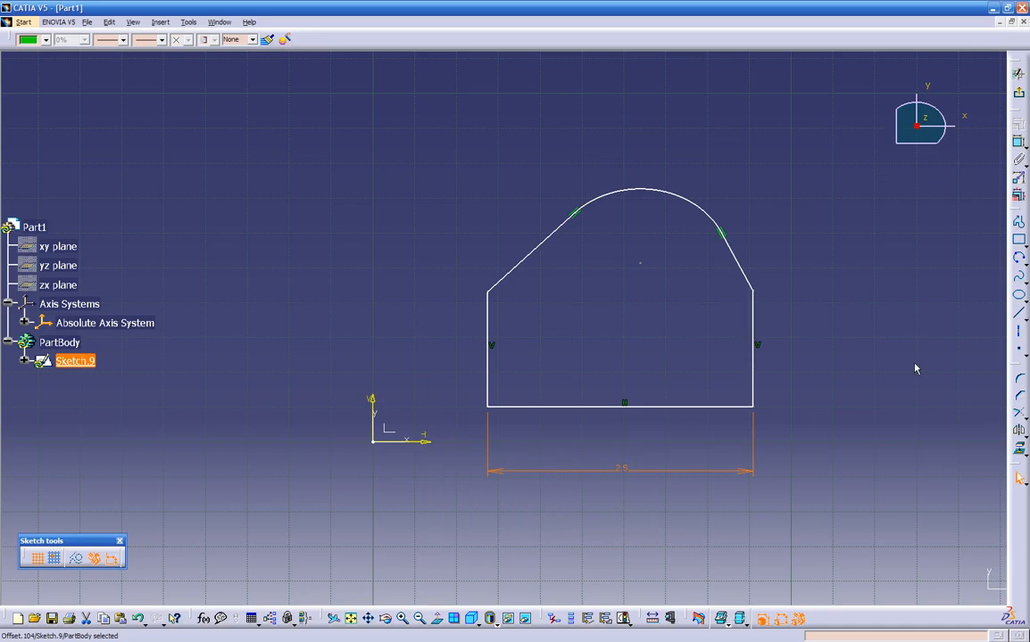
left_click(817, 329)
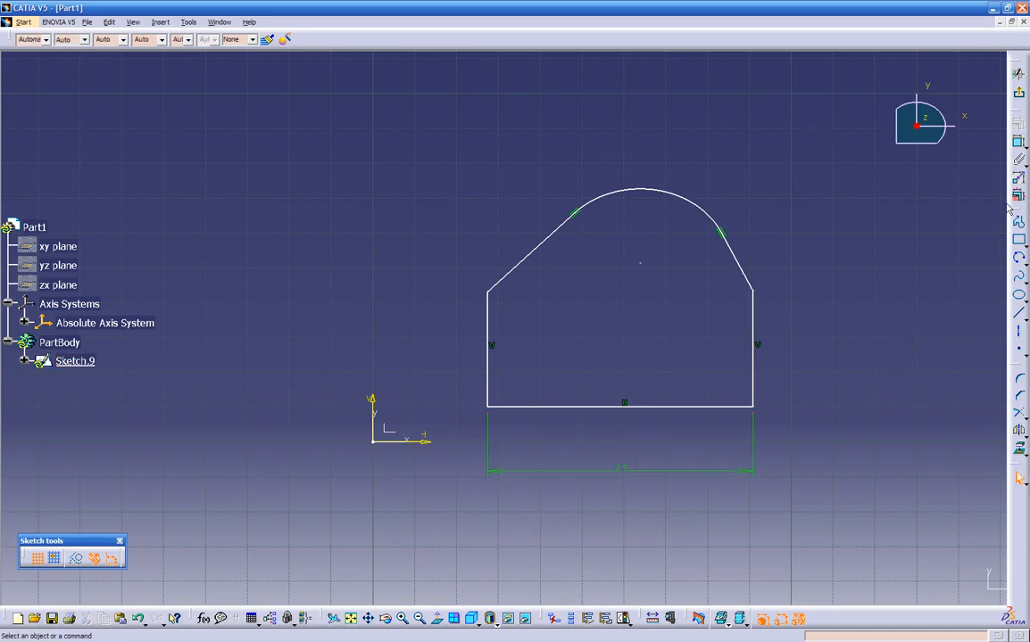
Dimension the lengths of the profile's left and right vertical sides, placing each dimension outside the shape
left_click(489, 324)
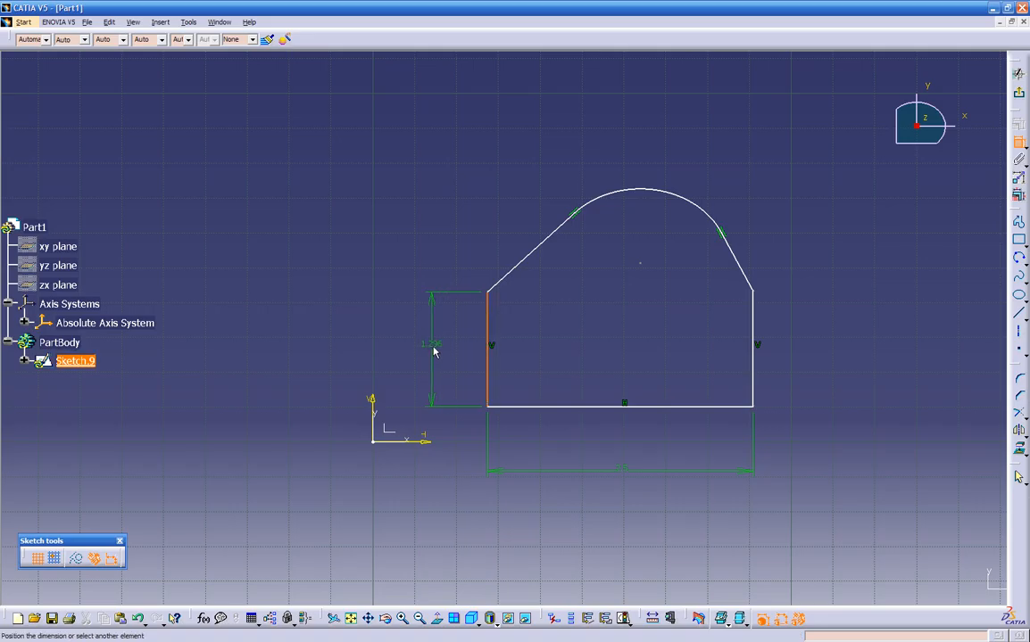
left_click(433, 350)
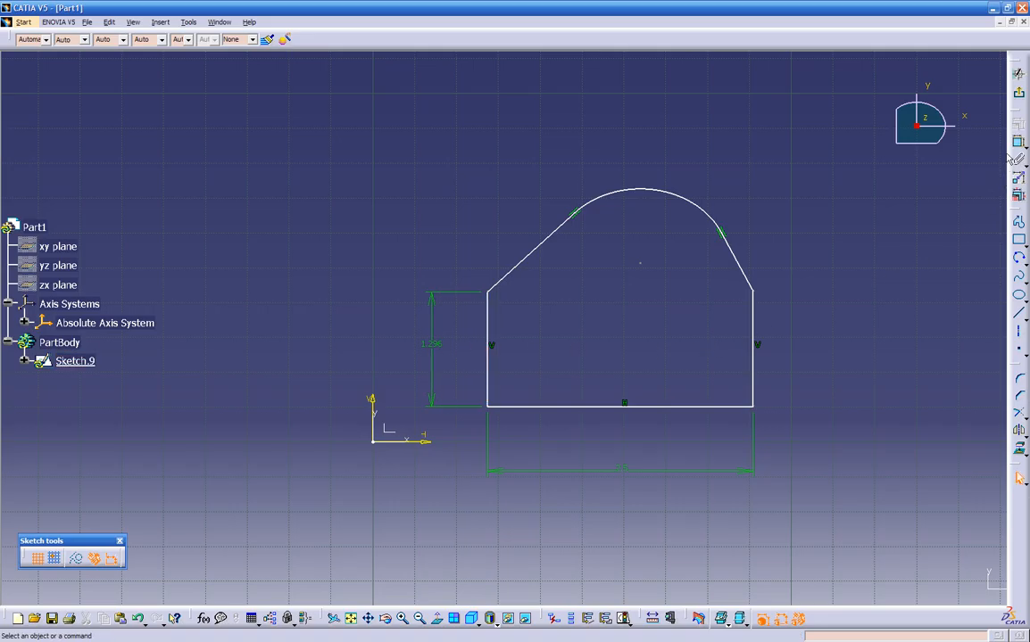
left_click(753, 328)
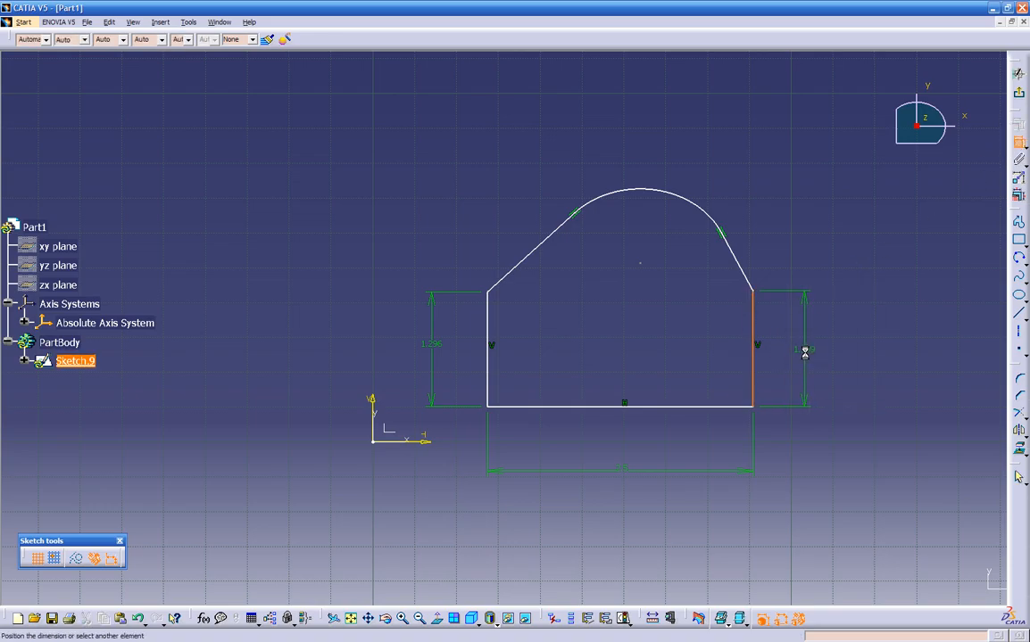
left_click(808, 355)
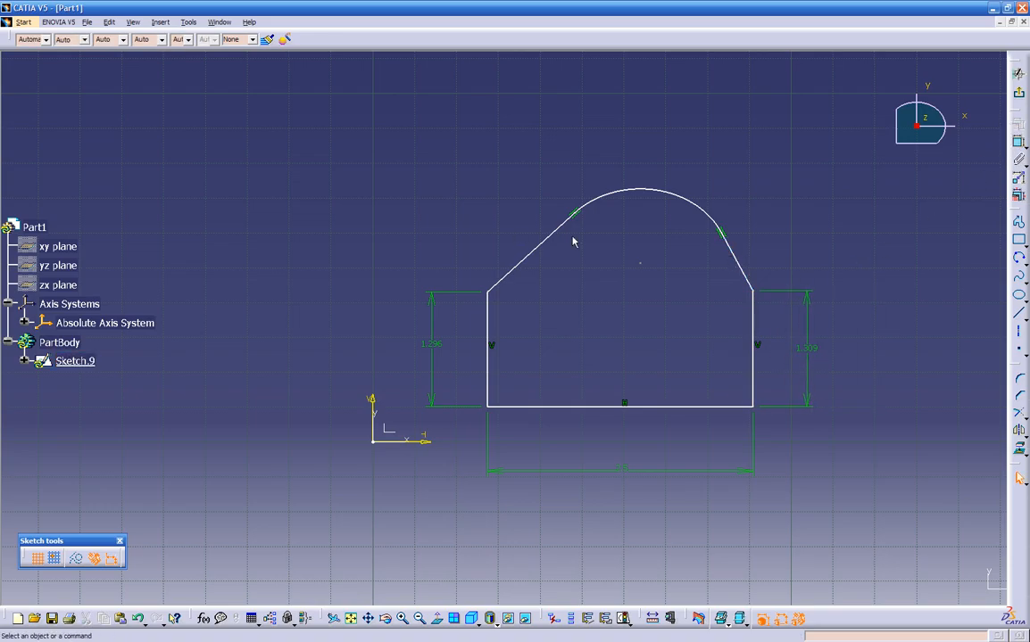
Dimension the angle between the two slanted lines and the radius of the top arc
left_click(1018, 145)
left_click(733, 255)
left_click(547, 237)
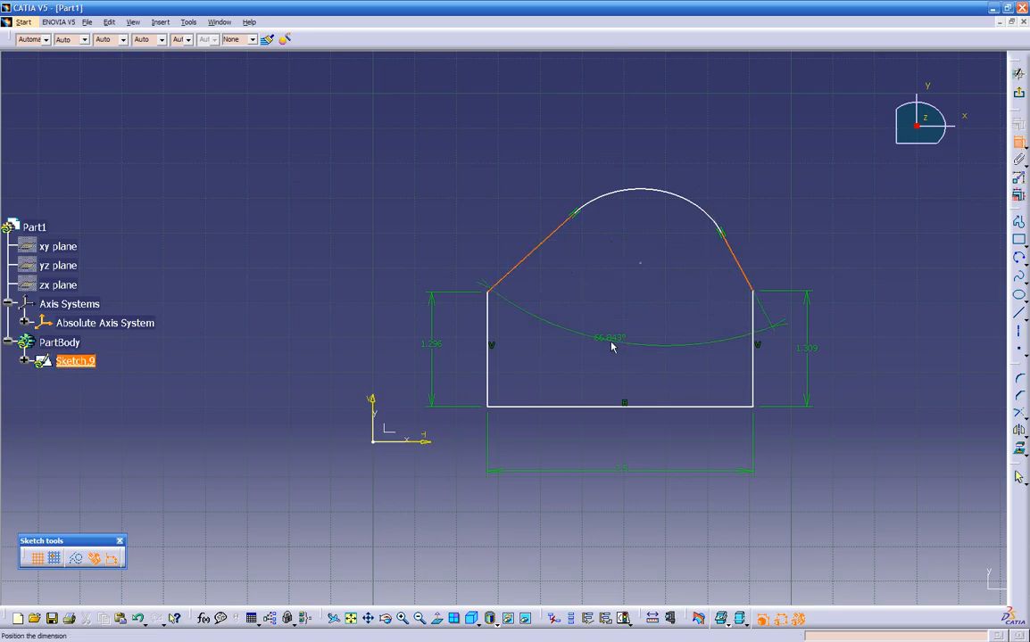
left_click(631, 365)
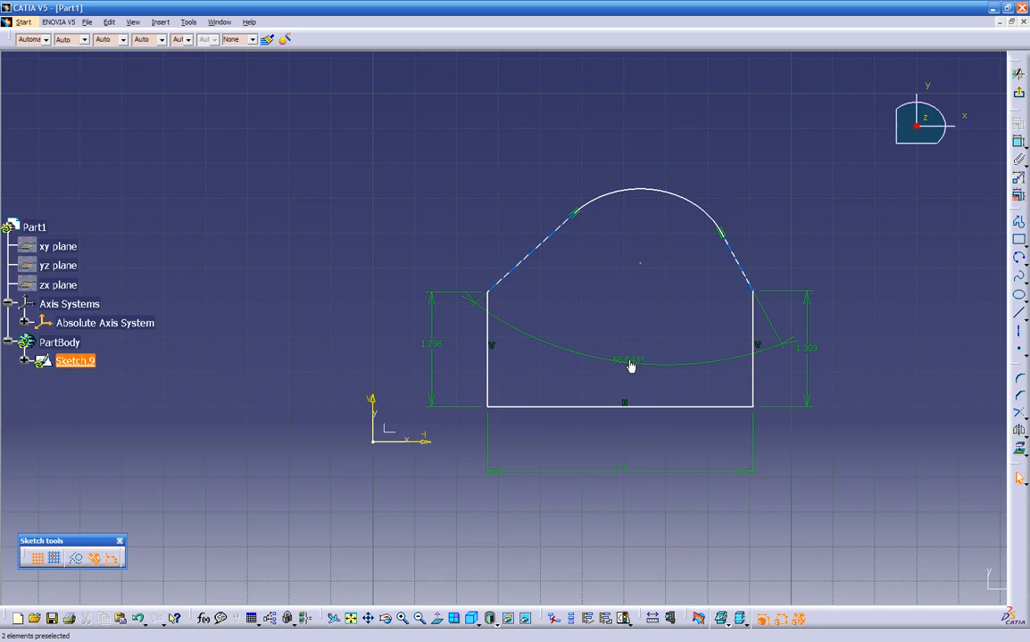
left_click(686, 202)
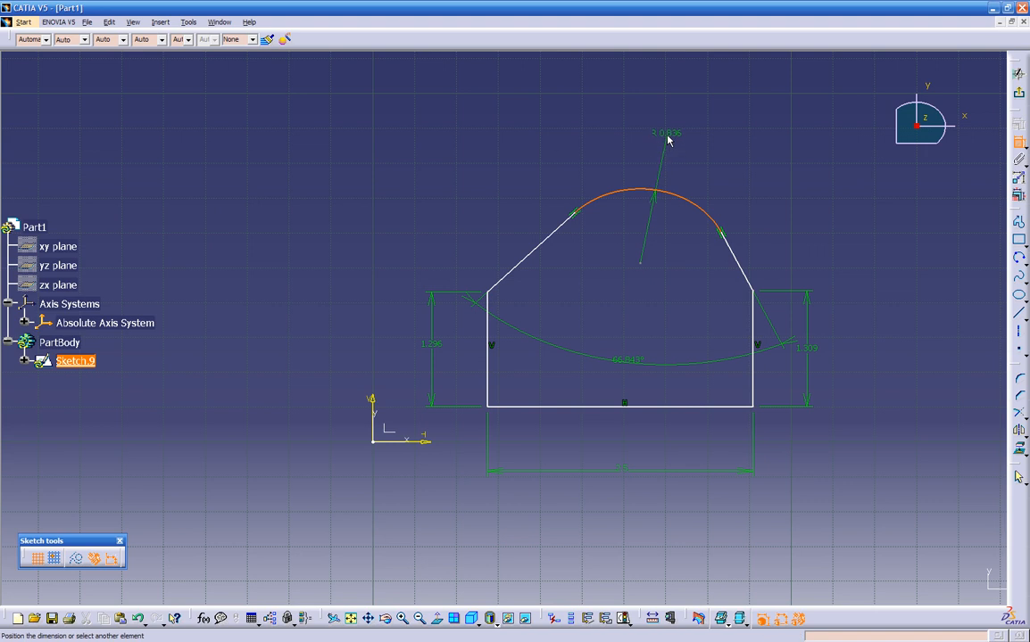
left_click(668, 140)
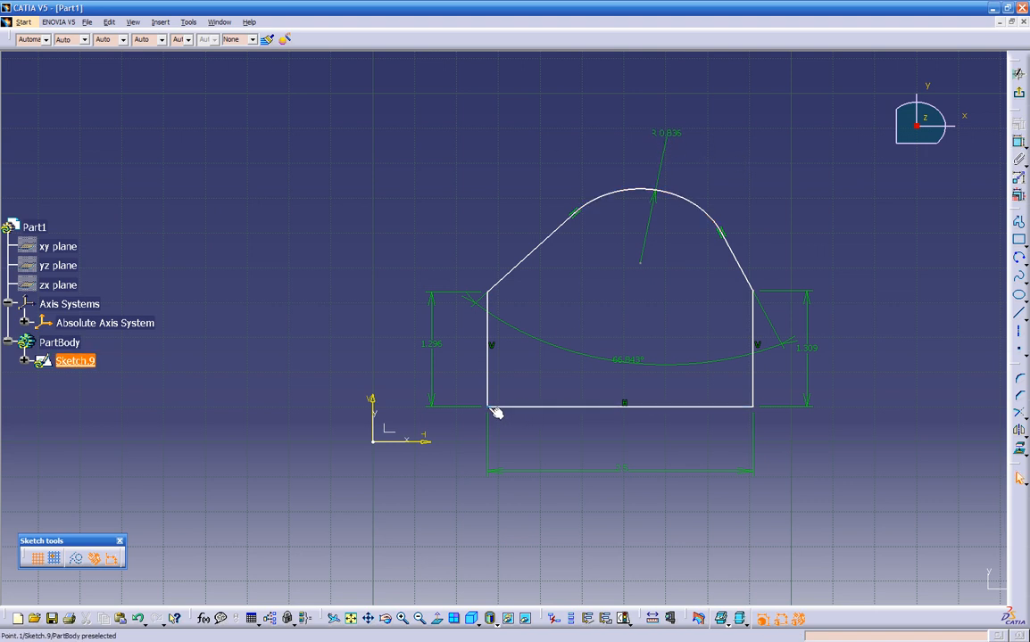
Move the dimensioned profile by its base line to a new position above and to the right of its original place
mouse_move(543, 413)
left_mouse_down()
mouse_move(544, 393)
mouse_move(615, 395)
mouse_move(455, 346)
mouse_move(340, 361)
mouse_move(603, 331)
mouse_move(594, 344)
mouse_move(491, 330)
mouse_move(570, 329)
mouse_move(582, 351)
mouse_move(581, 328)
left_mouse_up()
left_click(589, 326)
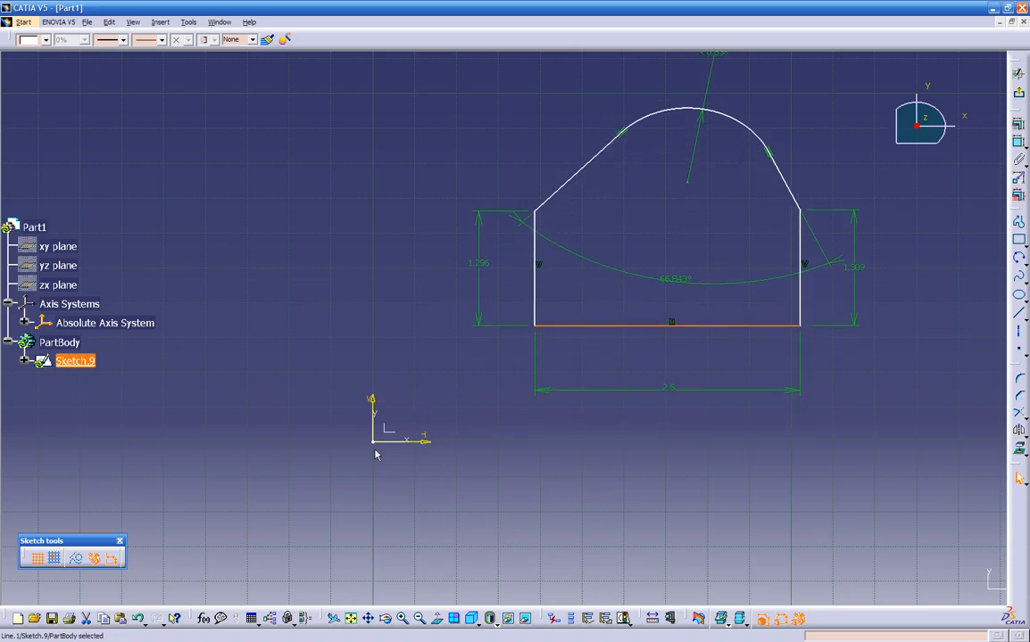
left_click_drag(582, 328, 572, 362)
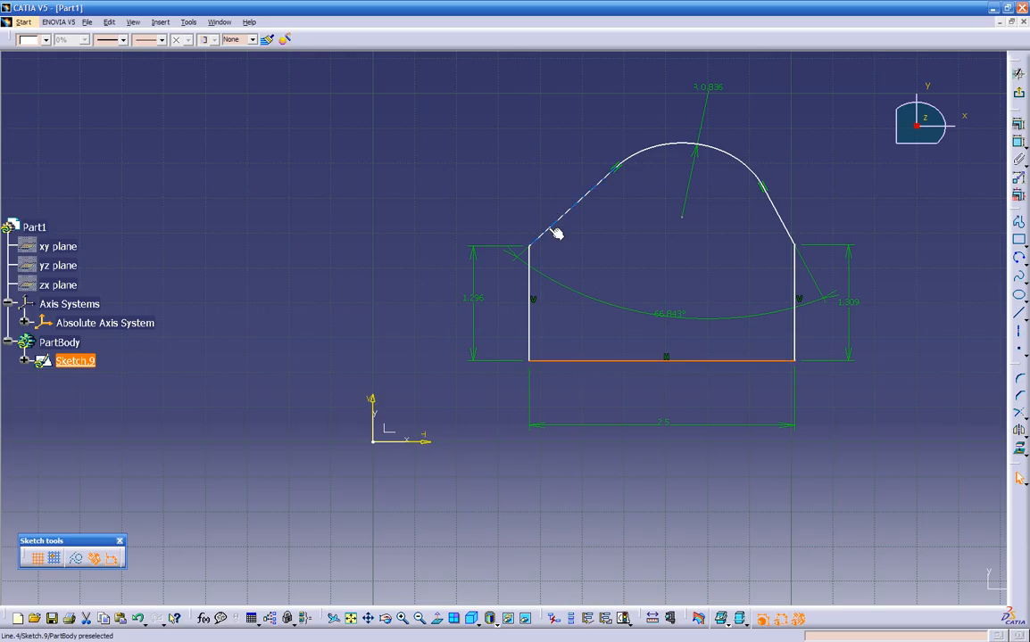
Delete the top arc's radius dimension and shift the profile by its arc and arc centre point
left_click_drag(631, 155, 630, 158)
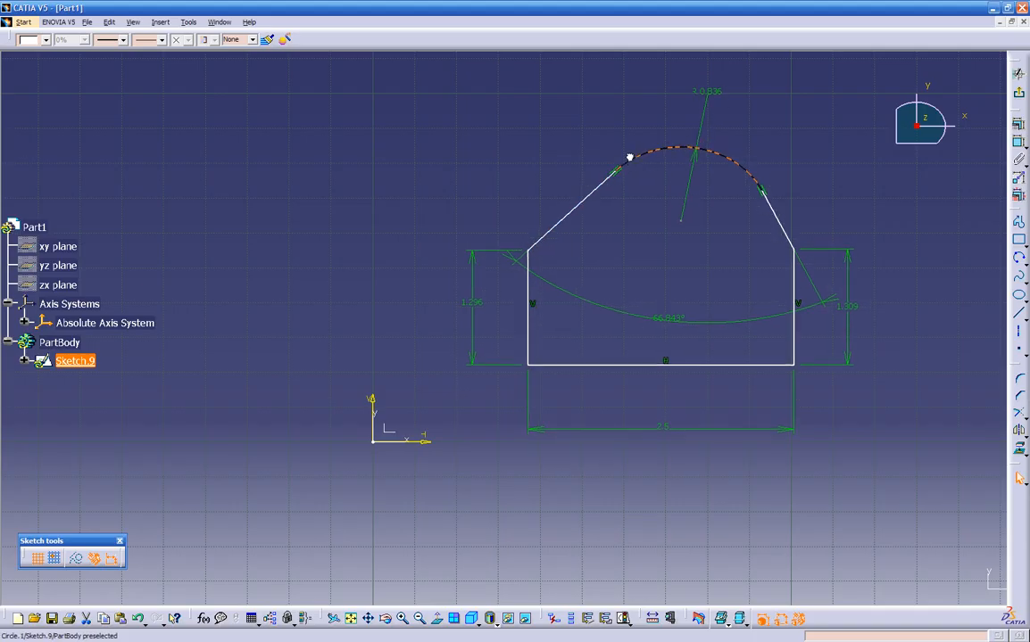
left_click(703, 95)
key("Delete")
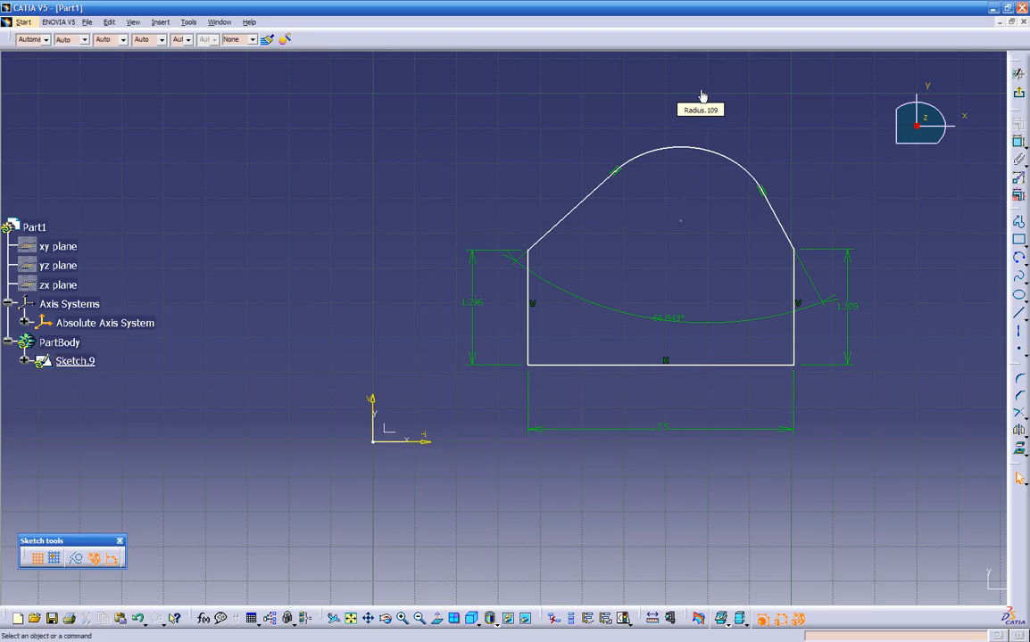
mouse_move(680, 147)
left_mouse_down()
mouse_move(680, 129)
mouse_move(610, 167)
mouse_move(658, 161)
left_mouse_up()
left_click_drag(709, 217, 694, 162)
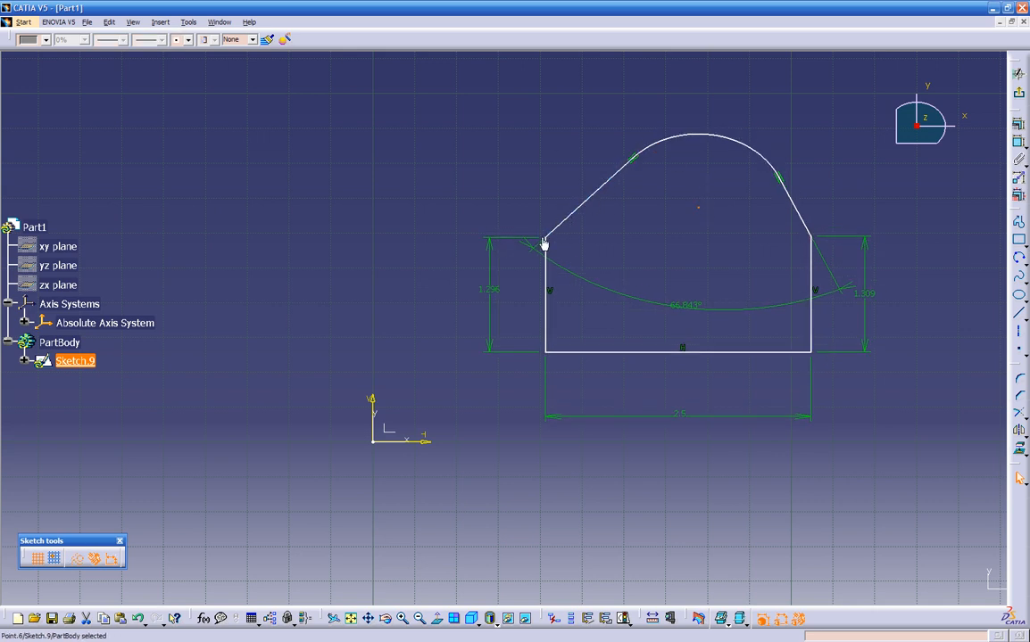
Delete the length dimension of the left vertical side and move that side's upper endpoint upward to lengthen it
left_click(489, 291)
key("Delete")
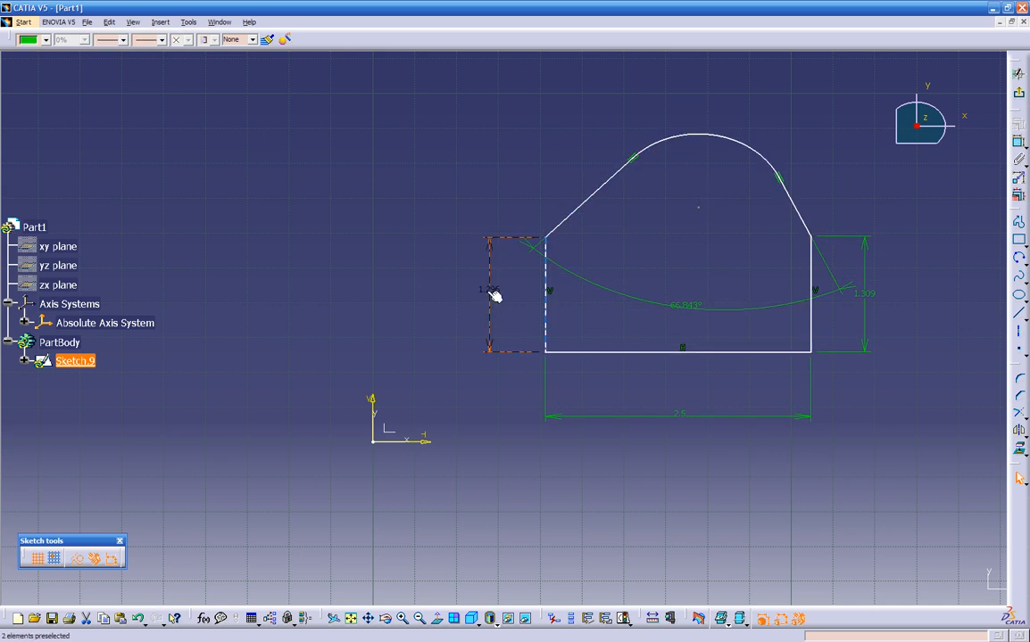
mouse_move(552, 243)
left_mouse_down()
mouse_move(570, 246)
mouse_move(526, 229)
mouse_move(565, 232)
mouse_move(543, 232)
mouse_move(554, 229)
left_mouse_up()
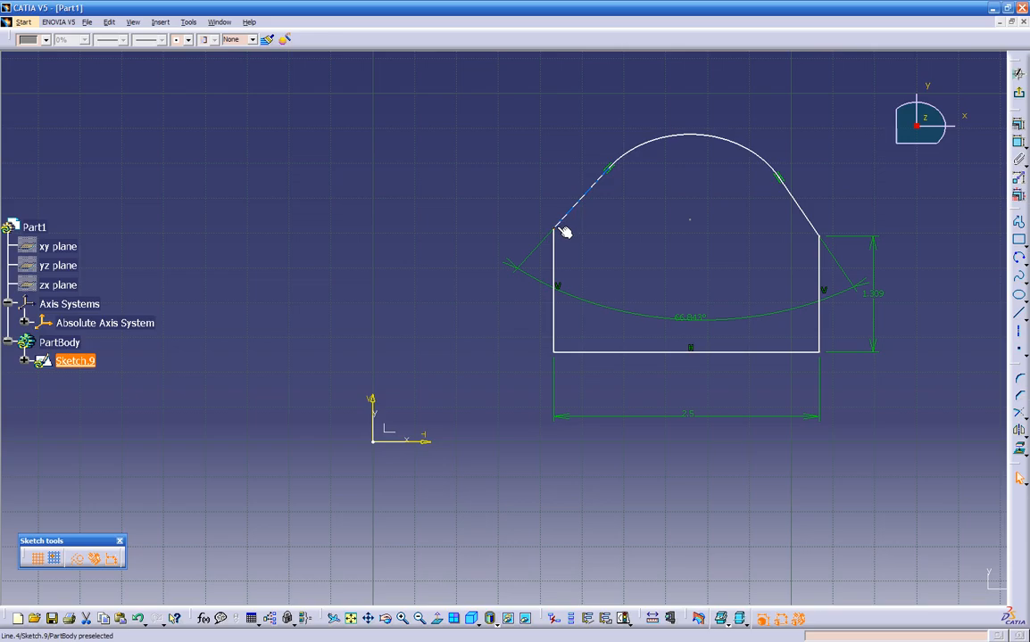
mouse_move(556, 230)
left_mouse_down()
mouse_move(569, 228)
mouse_move(541, 225)
mouse_move(557, 224)
left_mouse_up()
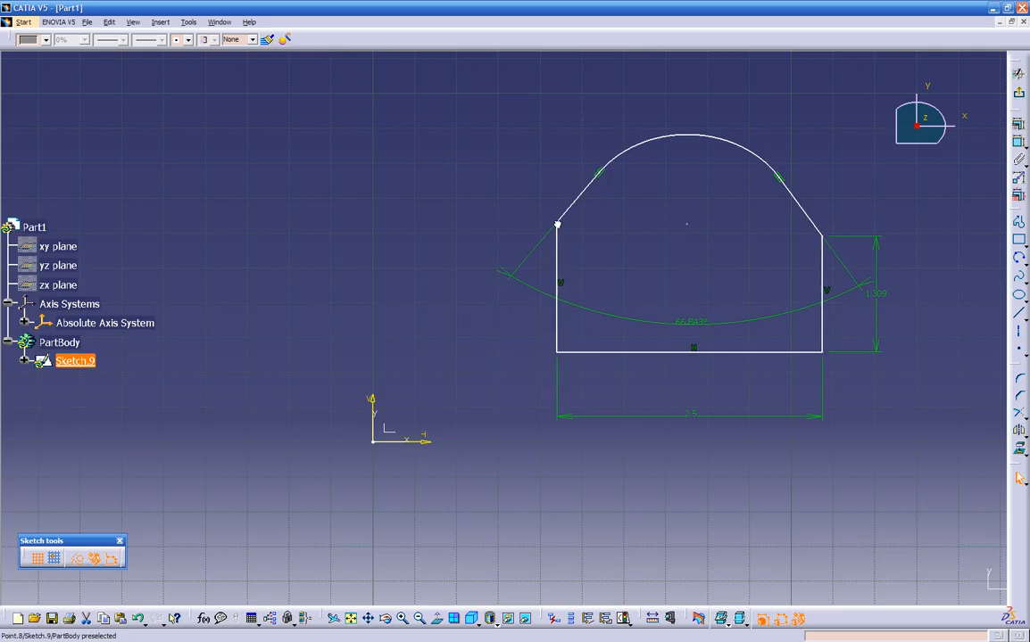
Dimension the length of the left vertical side, placing the dimension outside the shape
left_click(563, 227)
left_click(1016, 143)
left_click(560, 255)
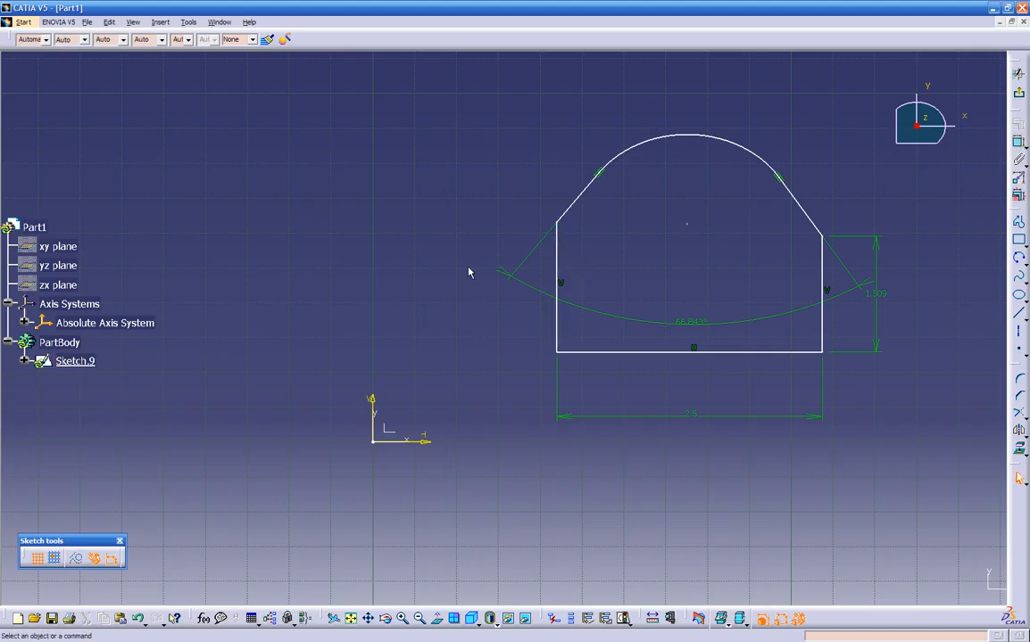
left_click(1018, 142)
left_click(557, 272)
left_click(469, 280)
Add a second angle dimension between the two slanted lines, placing it above the existing angle dimension
left_click(1017, 142)
left_click(801, 210)
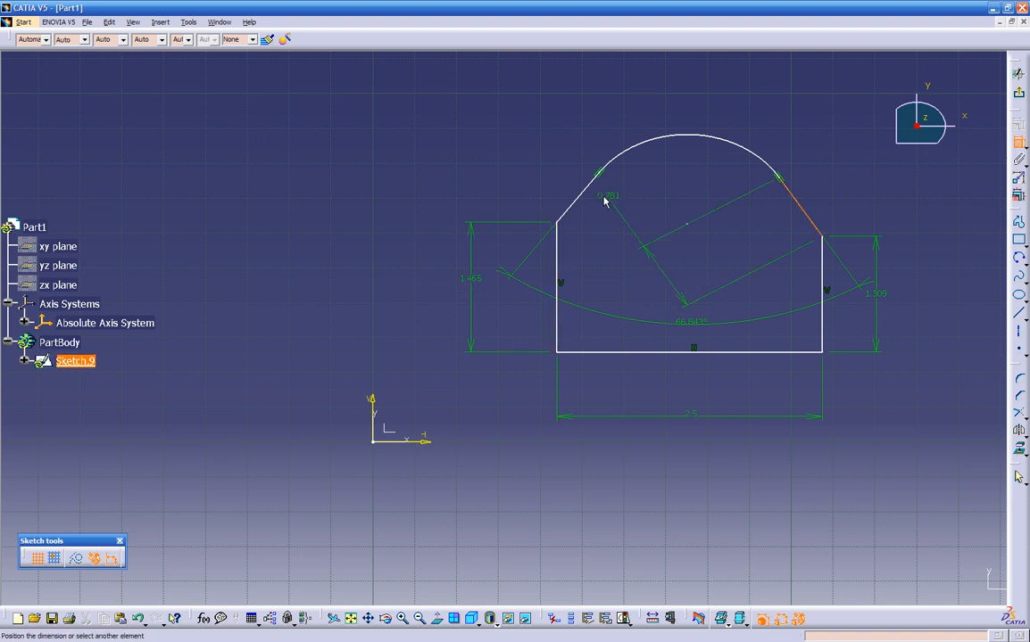
left_click(582, 195)
left_click(663, 243)
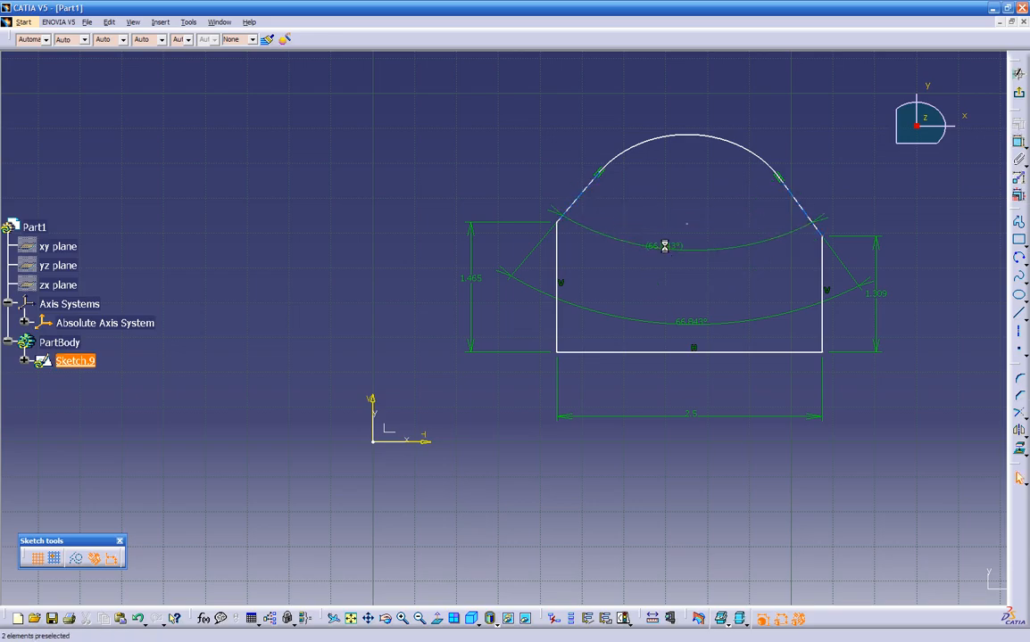
left_click(663, 245)
key("Escape")
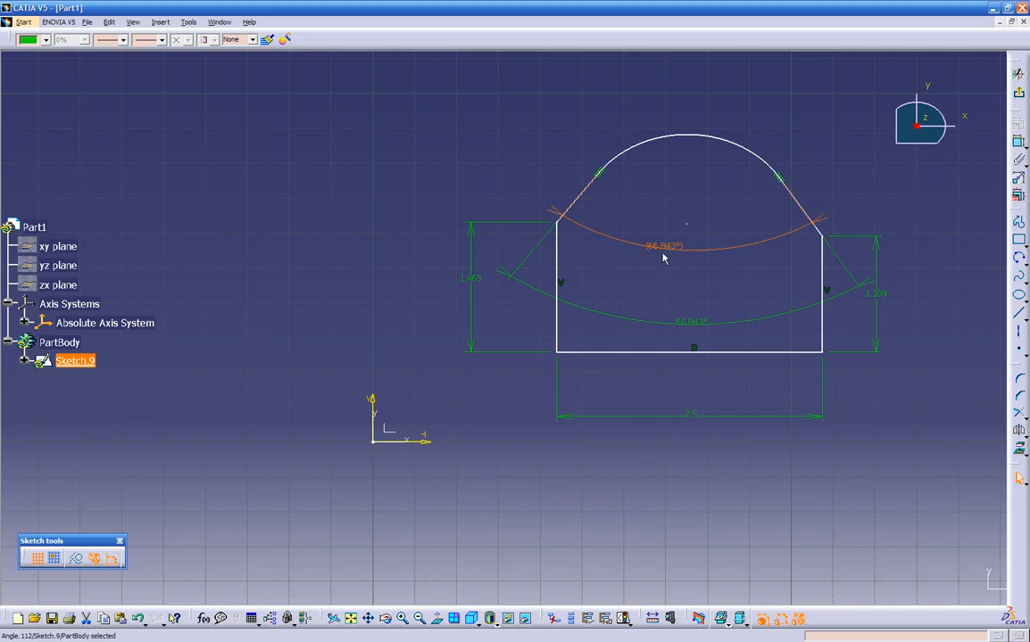
Inspect the definition of the duplicate reference angle without changing it, and delete that dimension
double_click(664, 242)
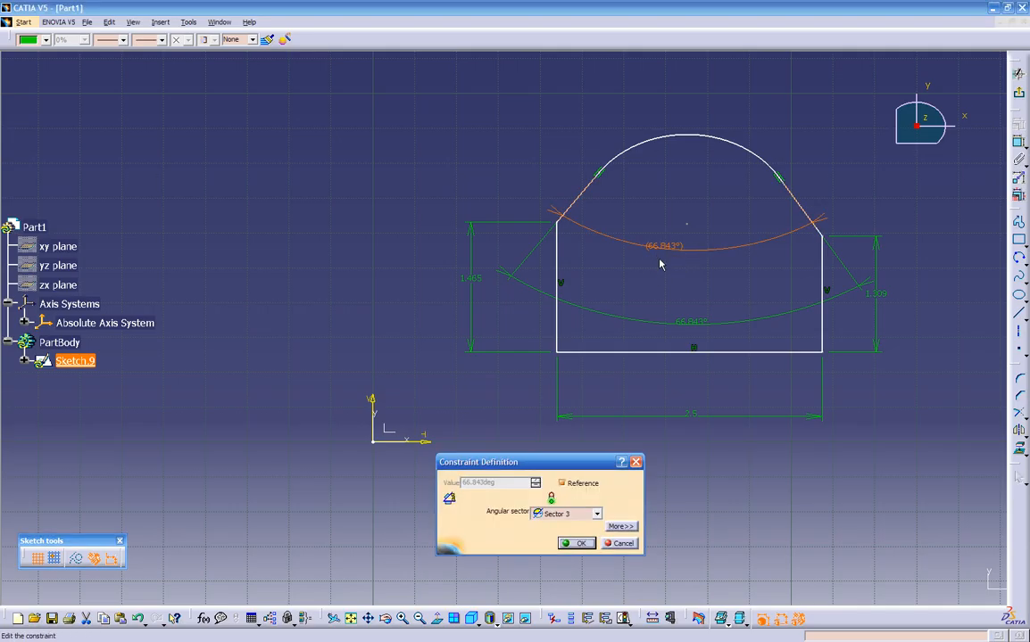
left_click(614, 543)
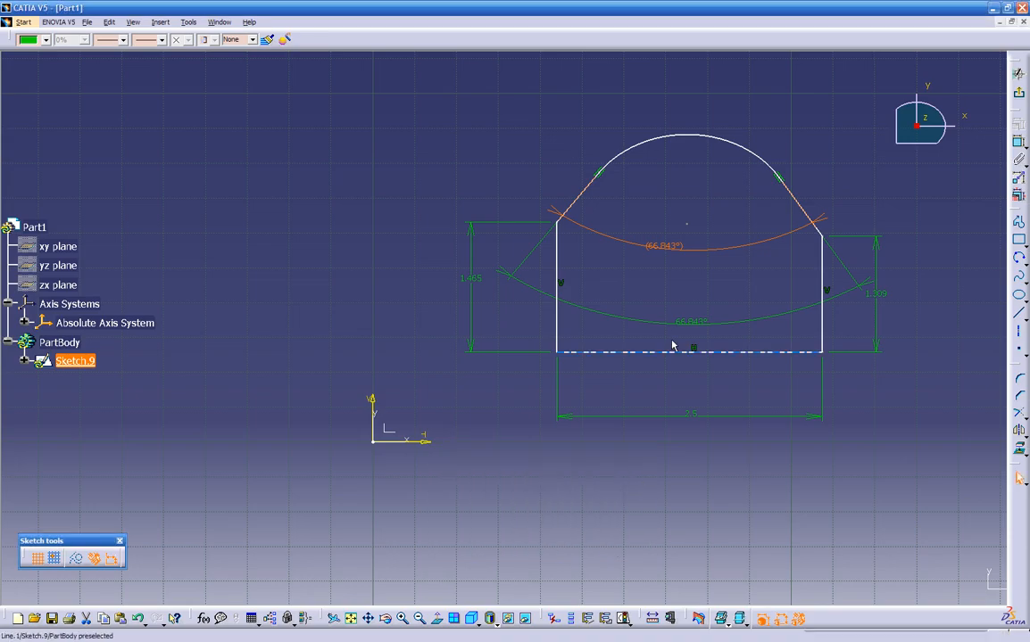
left_click(678, 287)
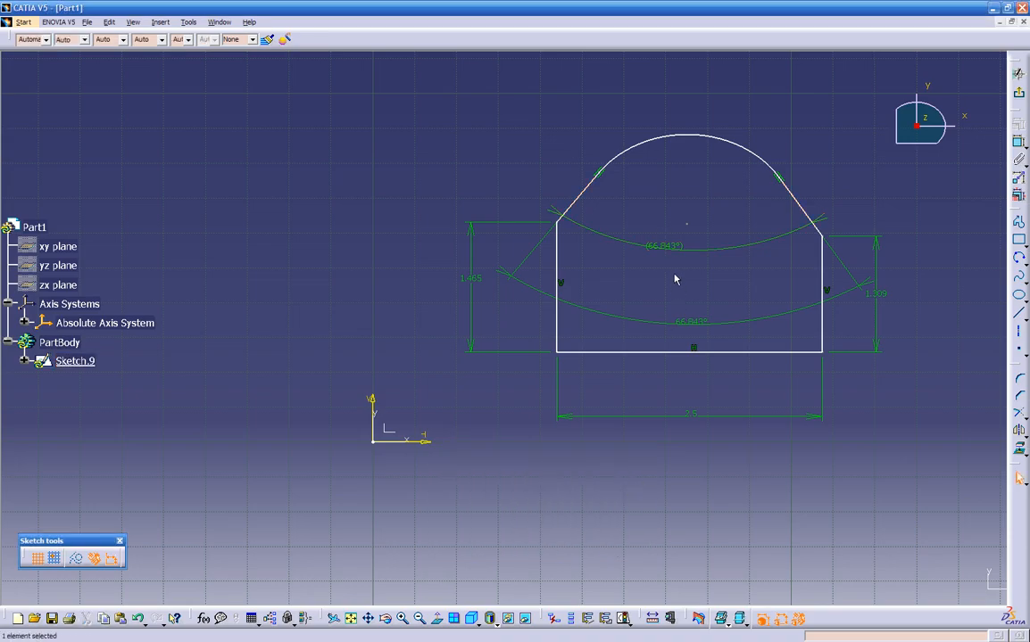
left_click(667, 251)
key("Delete")
Set the remaining angle between the two slanted lines to 60 degrees
double_click(691, 320)
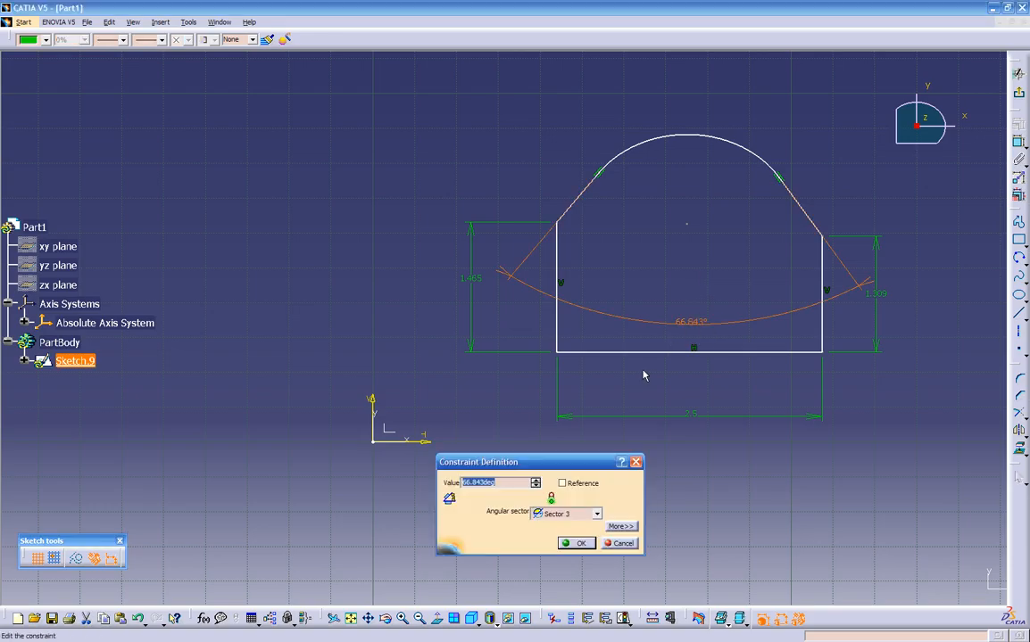
type("60")
key("Return")
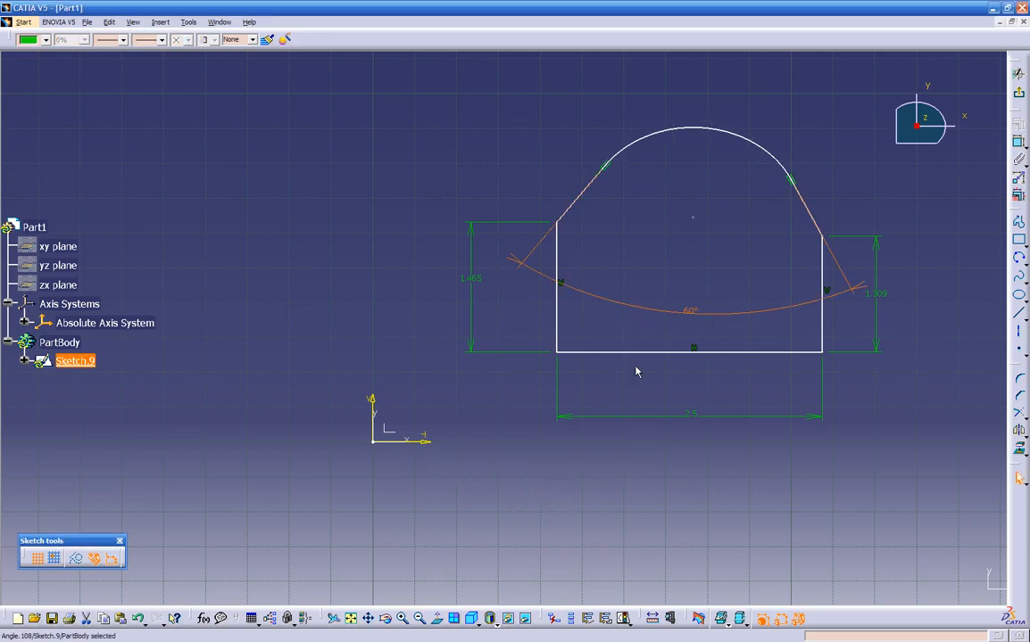
left_click(629, 285)
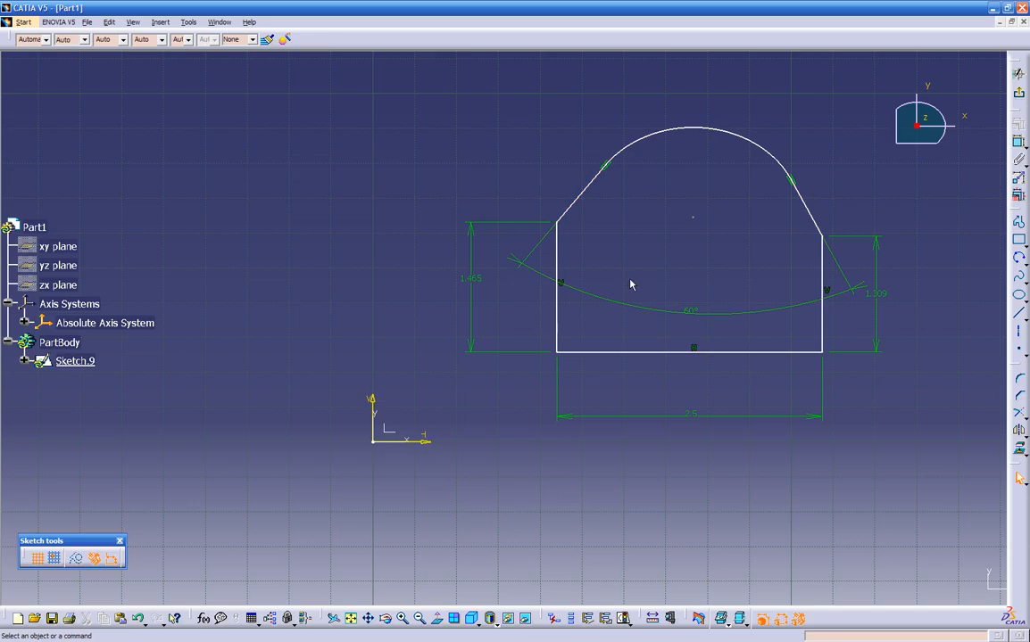
Dimension the top arc's radius above the profile and set it to 1 in
left_click(1019, 143)
left_click(732, 134)
left_click(710, 87)
double_click(712, 90)
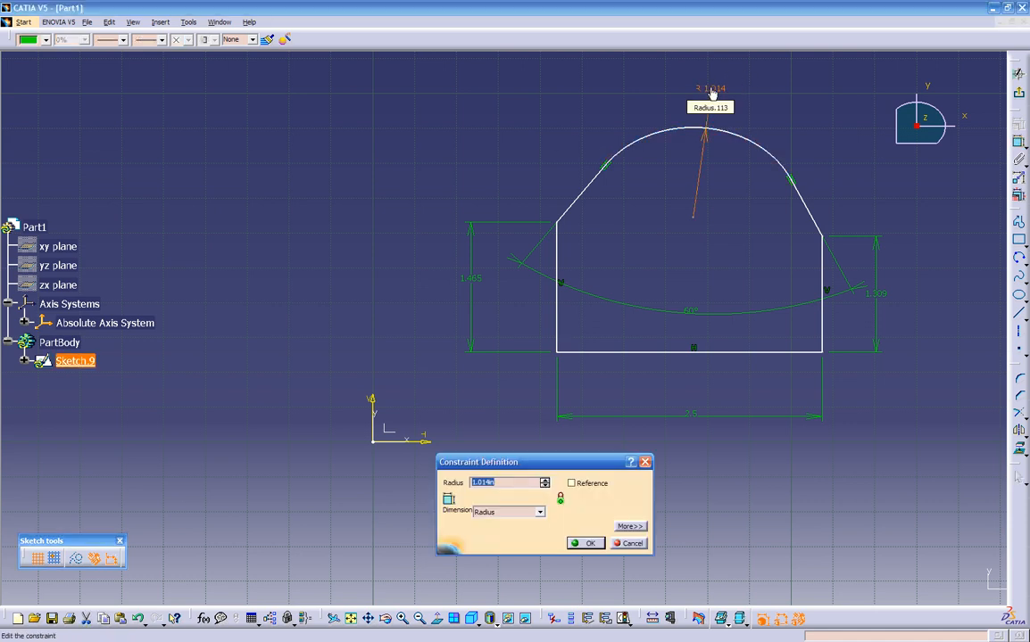
key("Return")
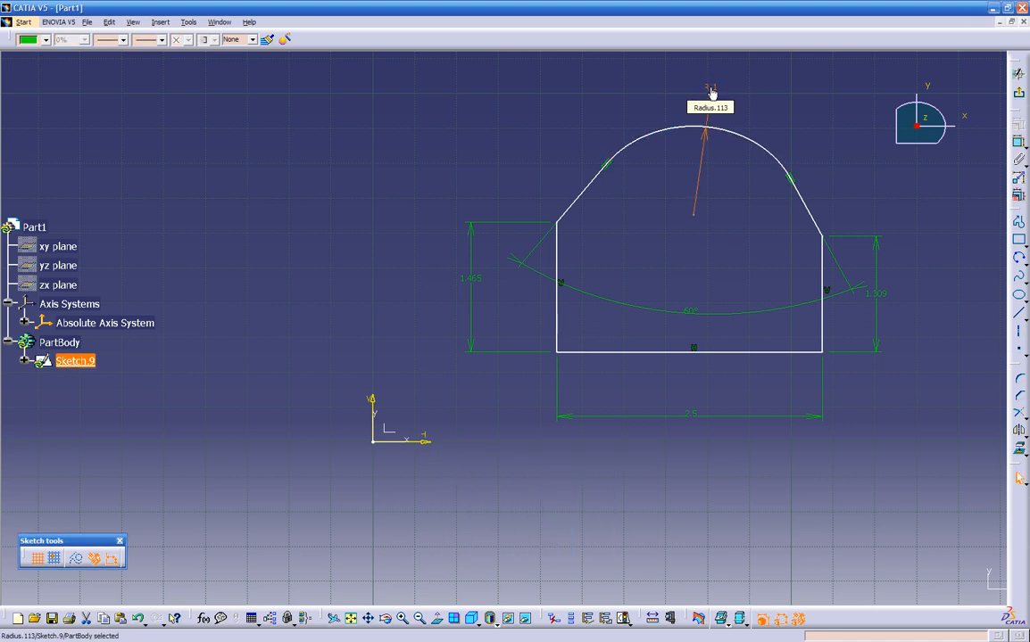
left_click(660, 239)
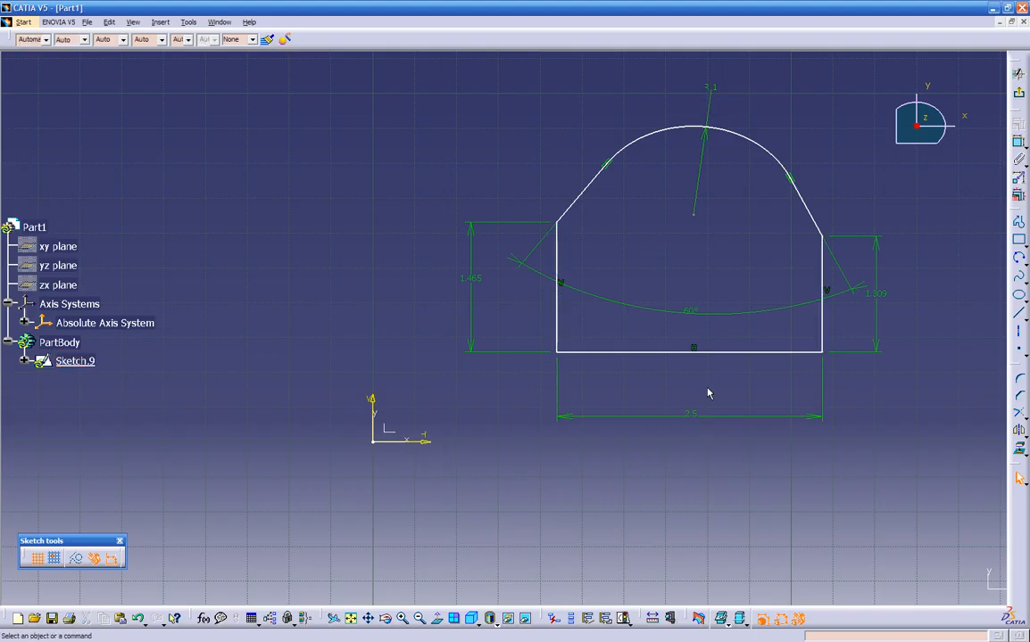
Add a redundant distance dimension between the two vertical sides inside the profile and exit the sketch, closing the update diagnosis
left_click(1018, 143)
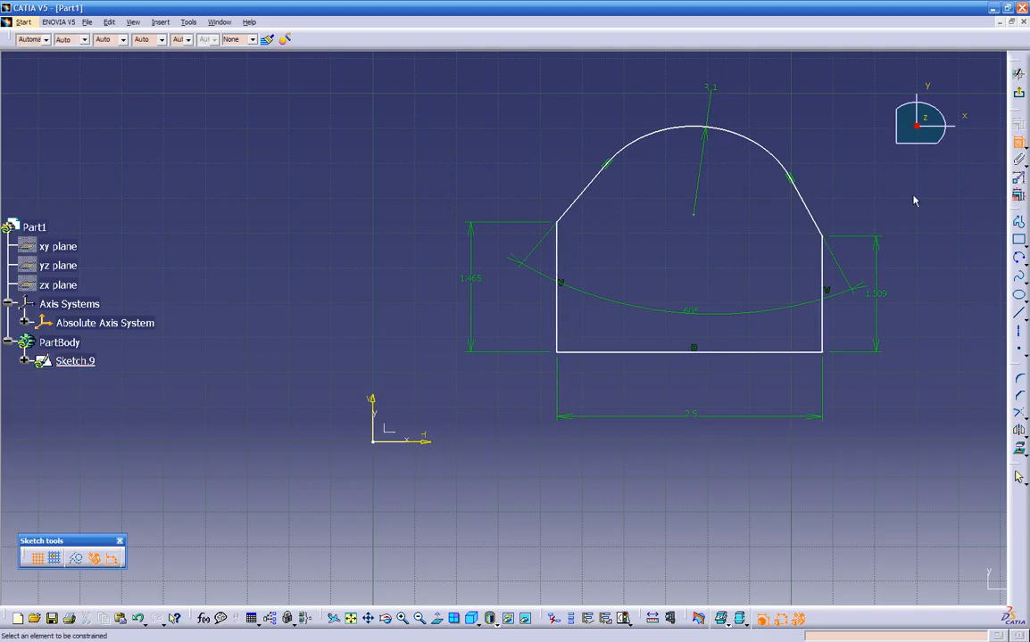
left_click(823, 261)
left_click(563, 263)
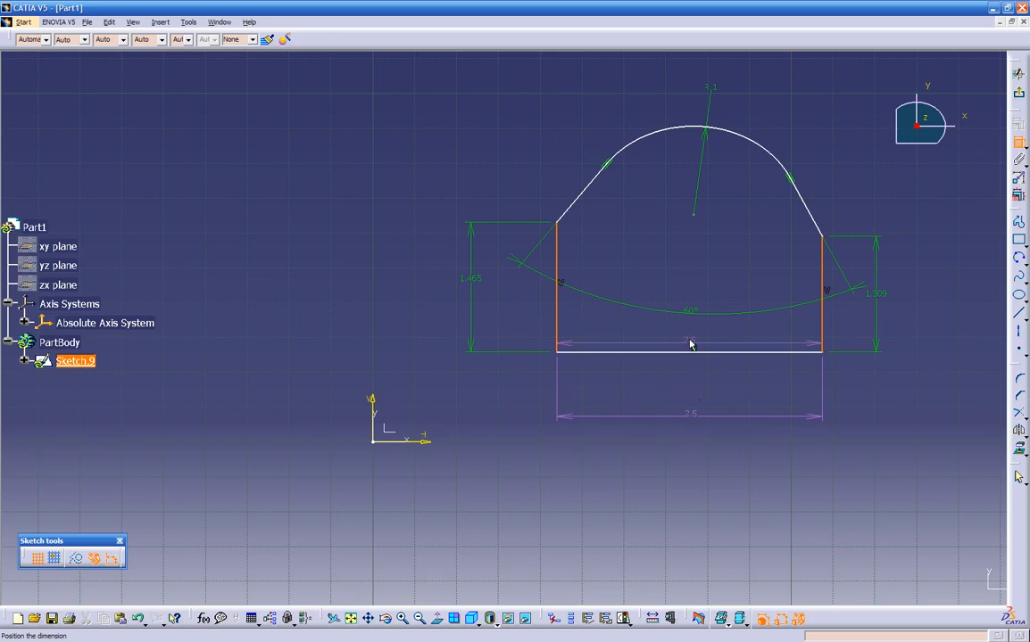
left_click(689, 246)
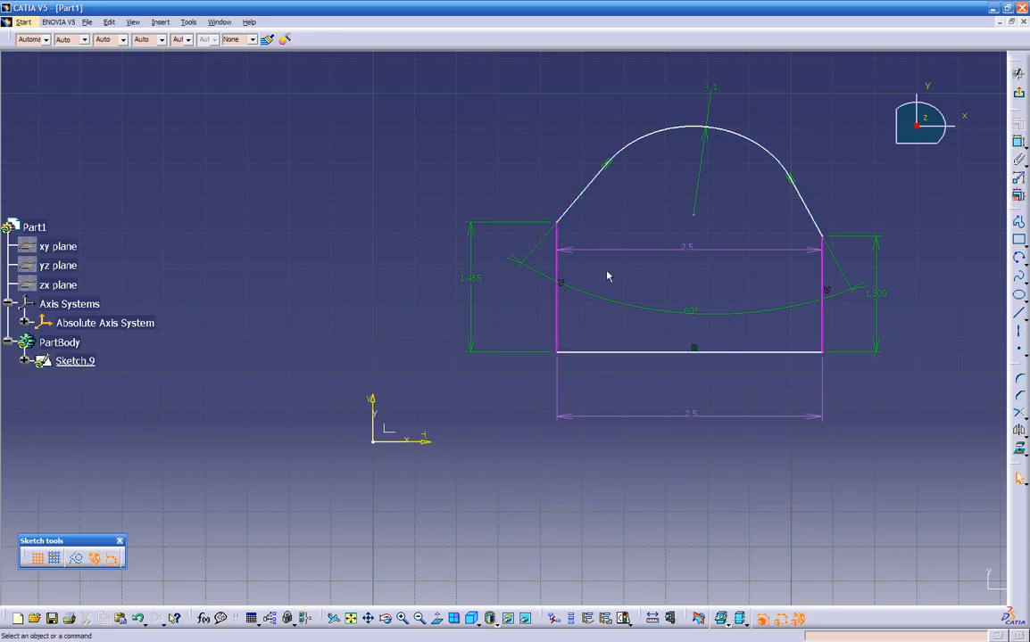
left_click(1017, 93)
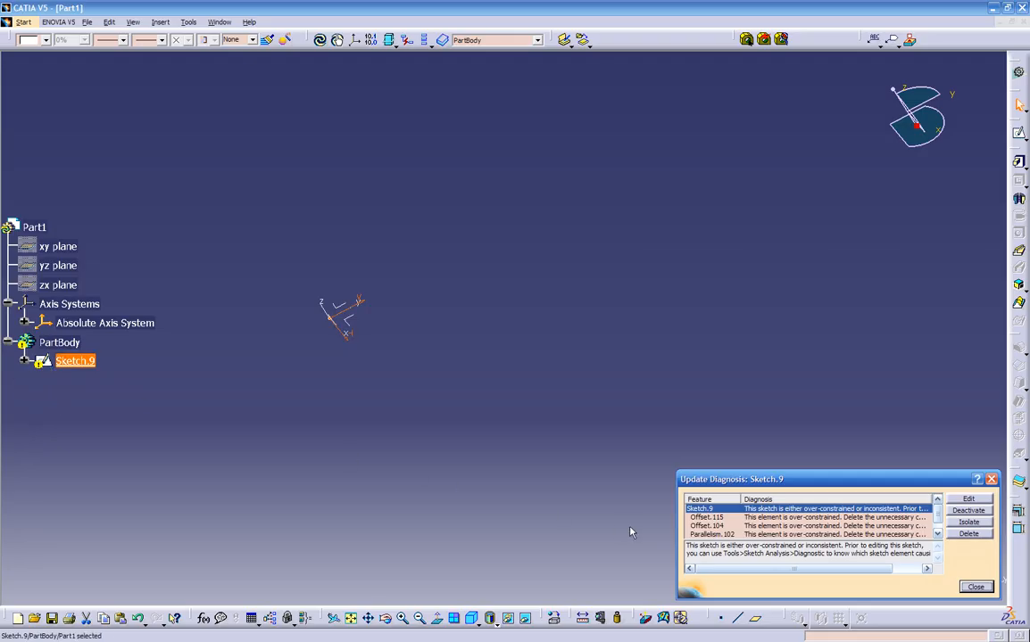
left_click(992, 480)
Reopen the sketch for editing, delete the duplicate width dimension inside the profile and exit the sketch
double_click(76, 361)
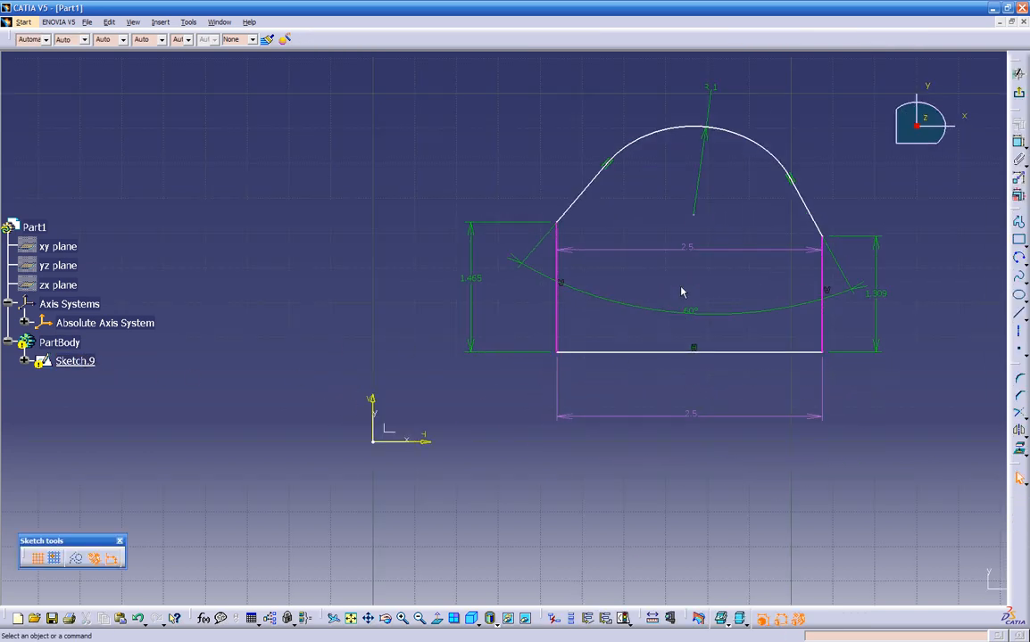
left_click(689, 251)
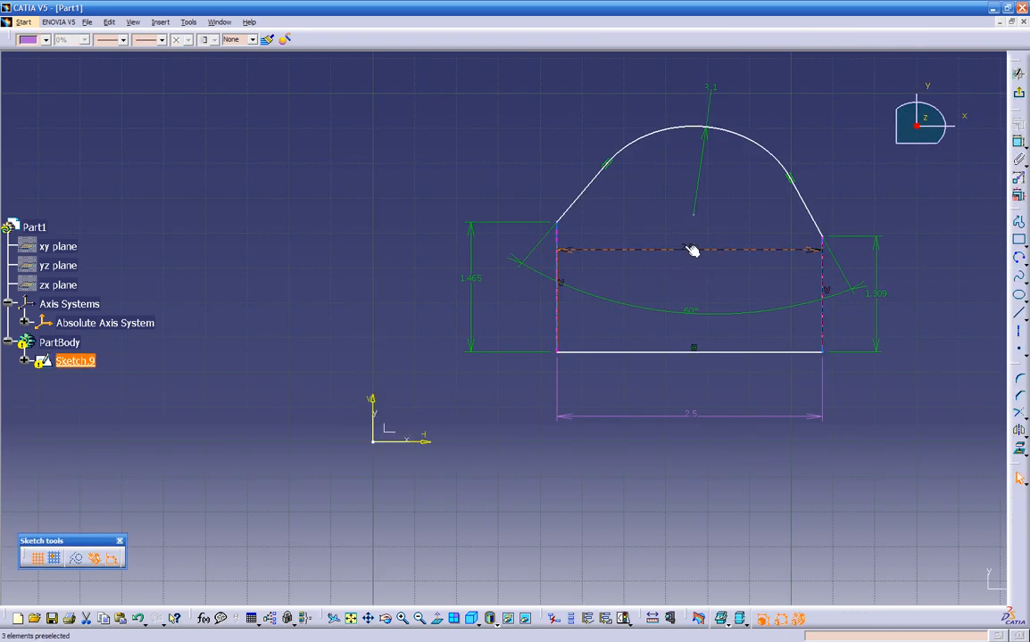
key("Delete")
left_click(1018, 73)
left_click(639, 416)
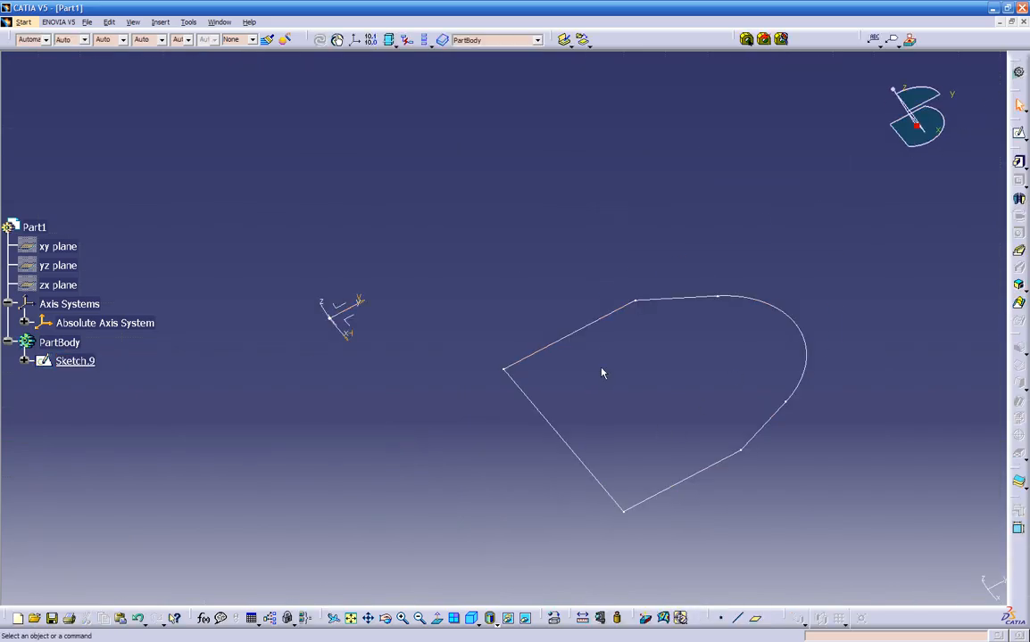
Reopen the sketch and break the base line at two closely spaced points near its middle
double_click(596, 332)
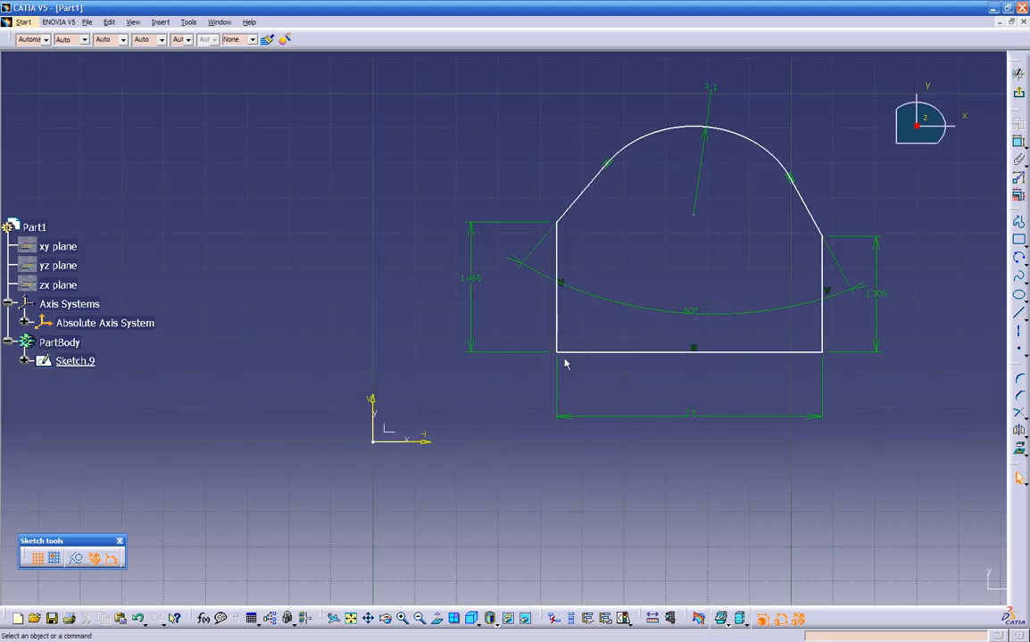
left_click(662, 357)
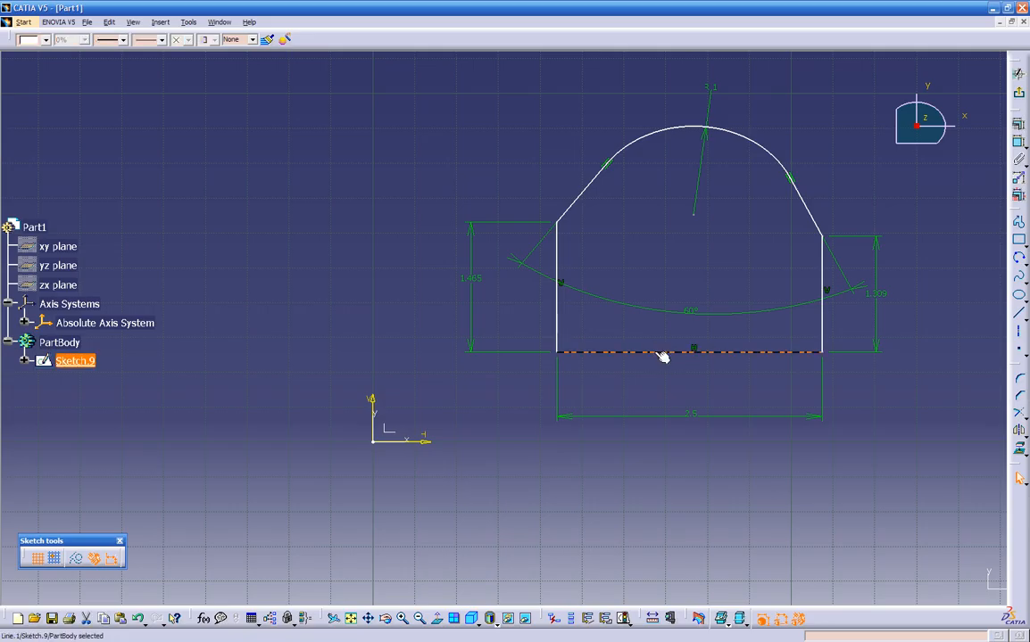
left_click(1025, 419)
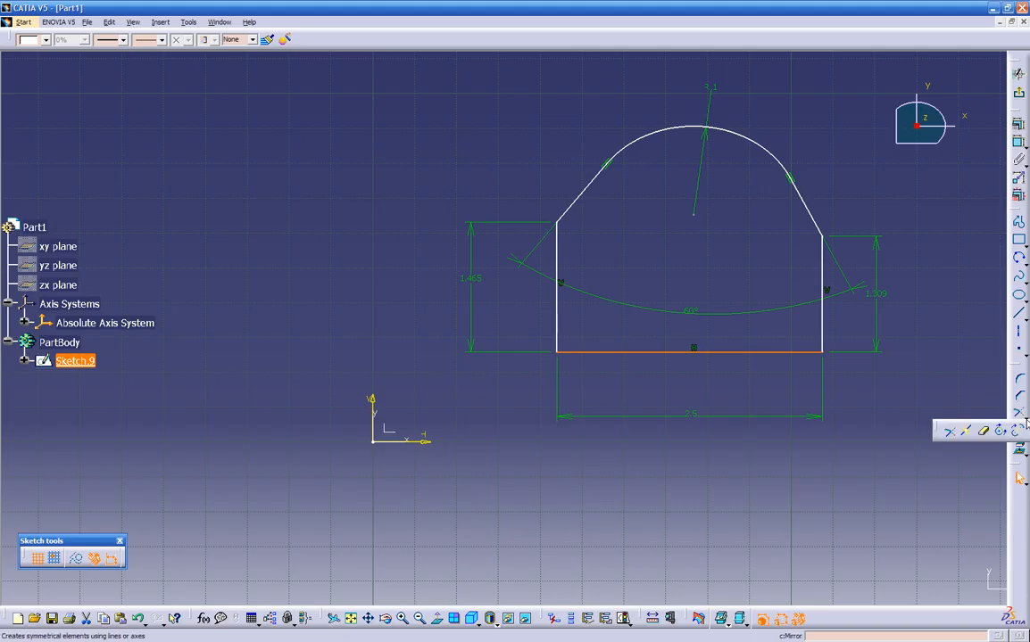
left_click(965, 431)
left_click(662, 355)
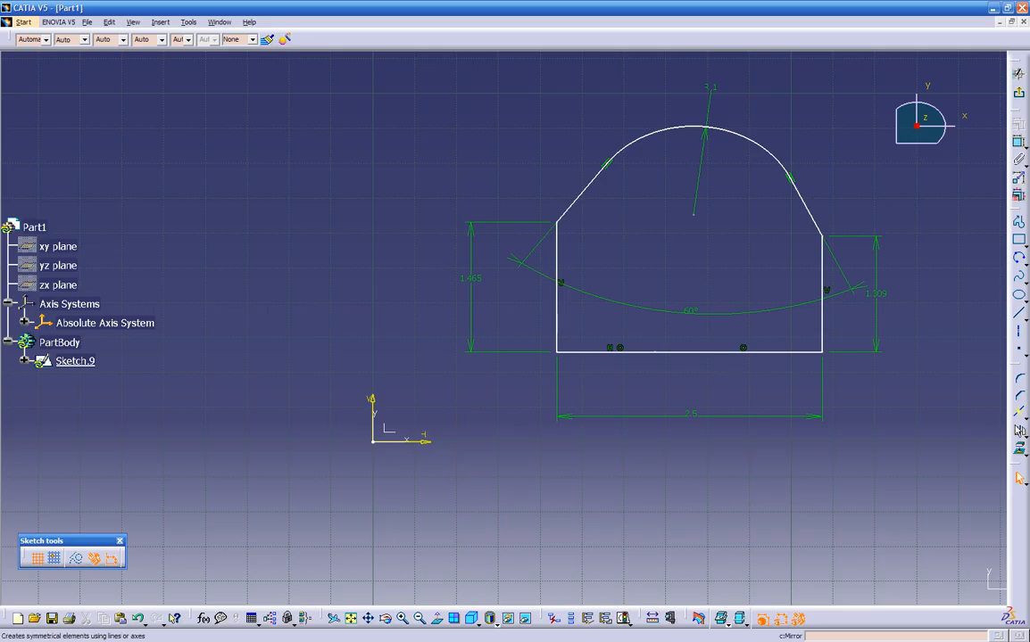
left_click(667, 352)
Delete the short middle segment of the base line to leave a gap in the profile
mouse_move(658, 369)
middle_mouse_down()
mouse_move(678, 344)
mouse_move(800, 295)
middle_mouse_up()
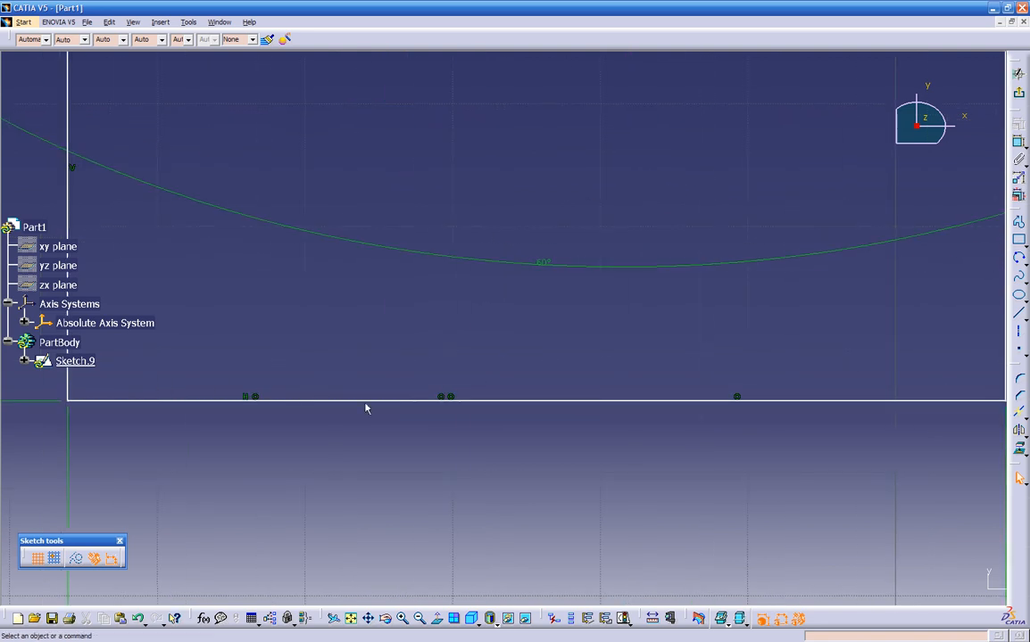
left_click(437, 402)
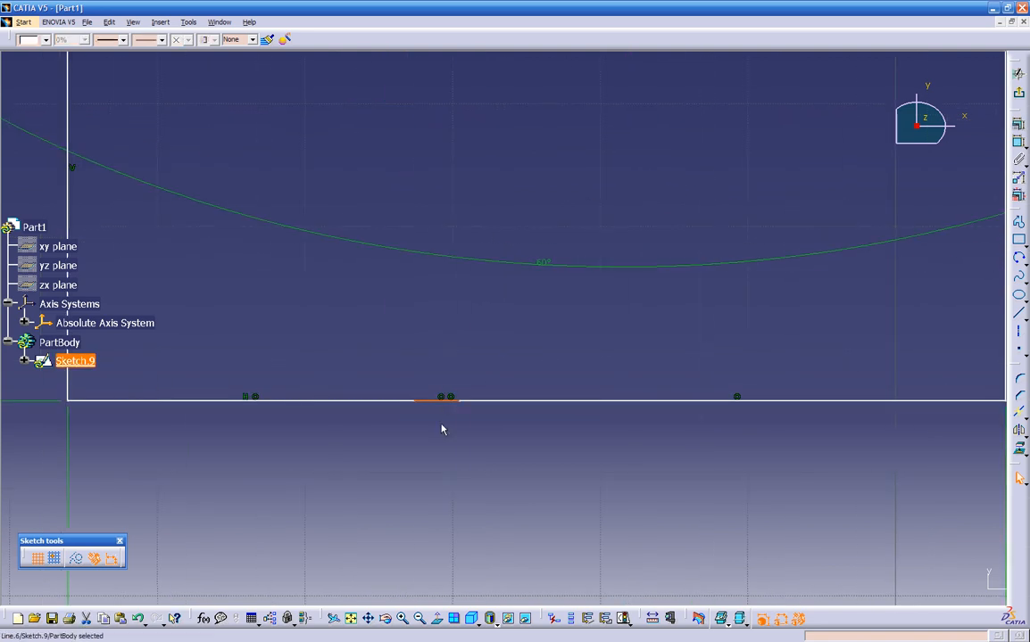
key("Delete")
middle_click_drag(523, 370, 436, 493)
mouse_move(523, 330)
middle_mouse_down()
mouse_move(464, 296)
mouse_move(455, 335)
mouse_move(497, 326)
middle_mouse_up()
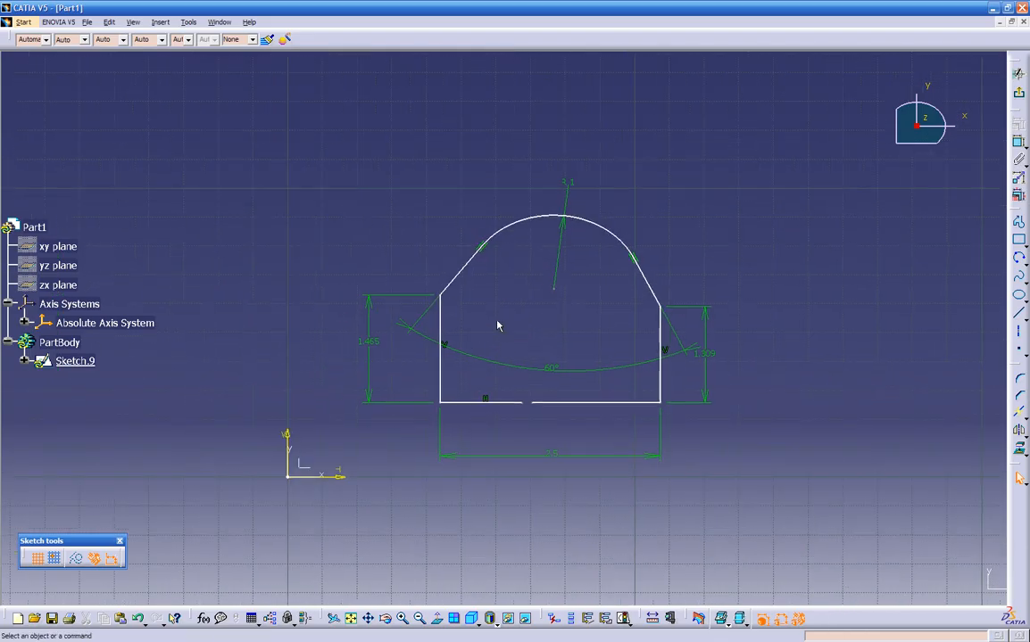
Exit the sketch and try to pad the open profile, declining to use the selected sketch and cancelling the pad definition
left_click(1019, 73)
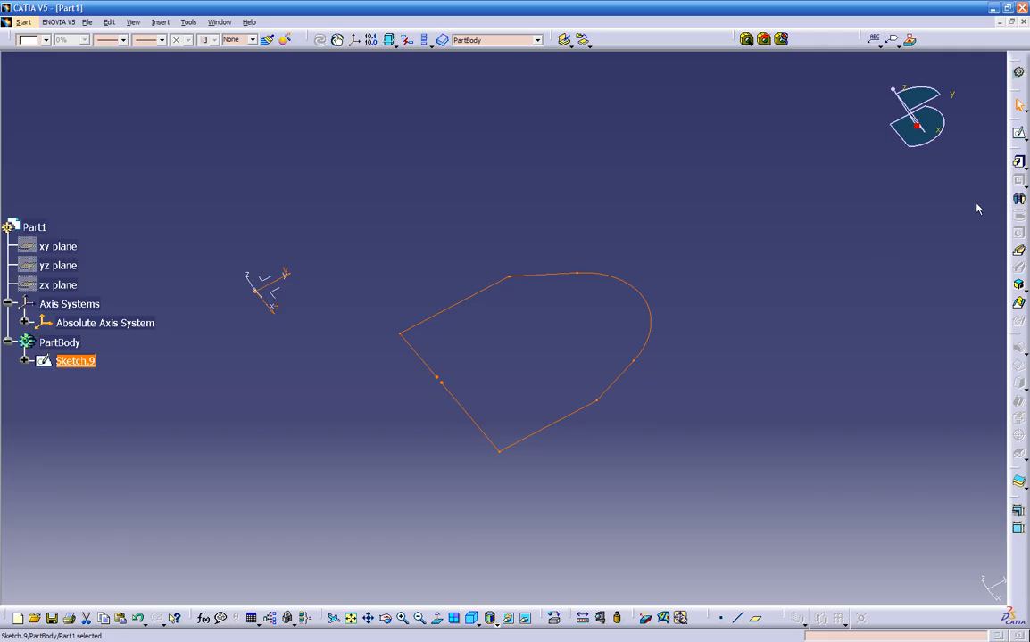
left_click(1018, 161)
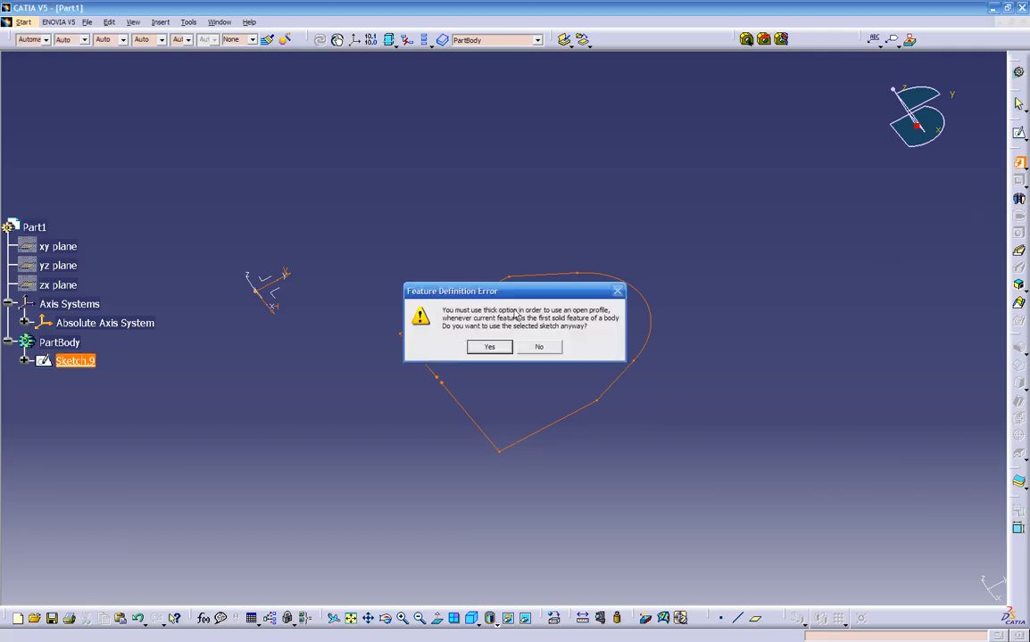
left_click_drag(530, 296, 635, 192)
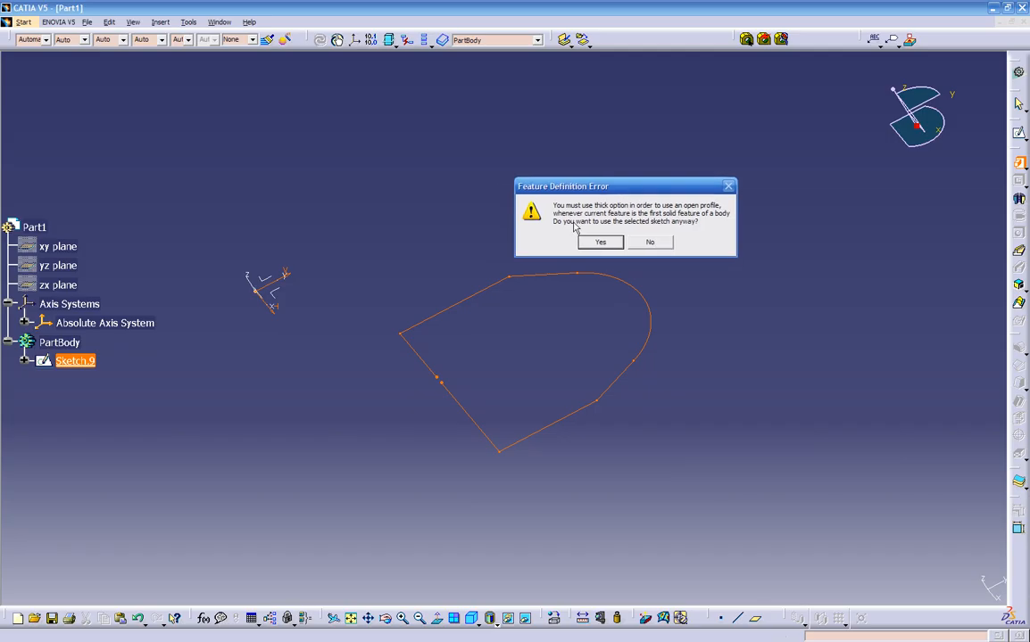
left_click(649, 243)
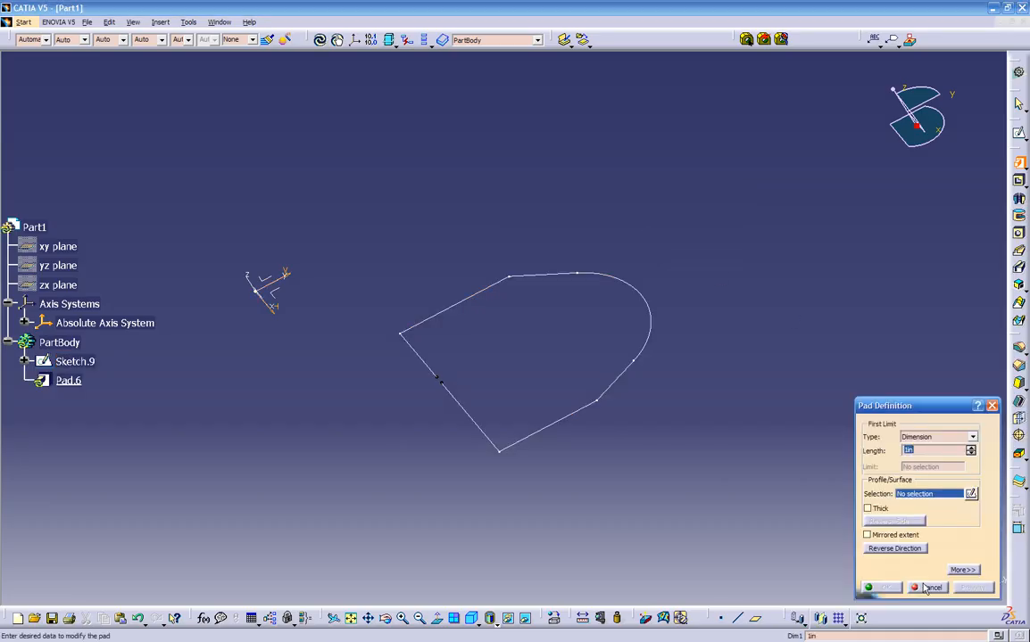
left_click(929, 588)
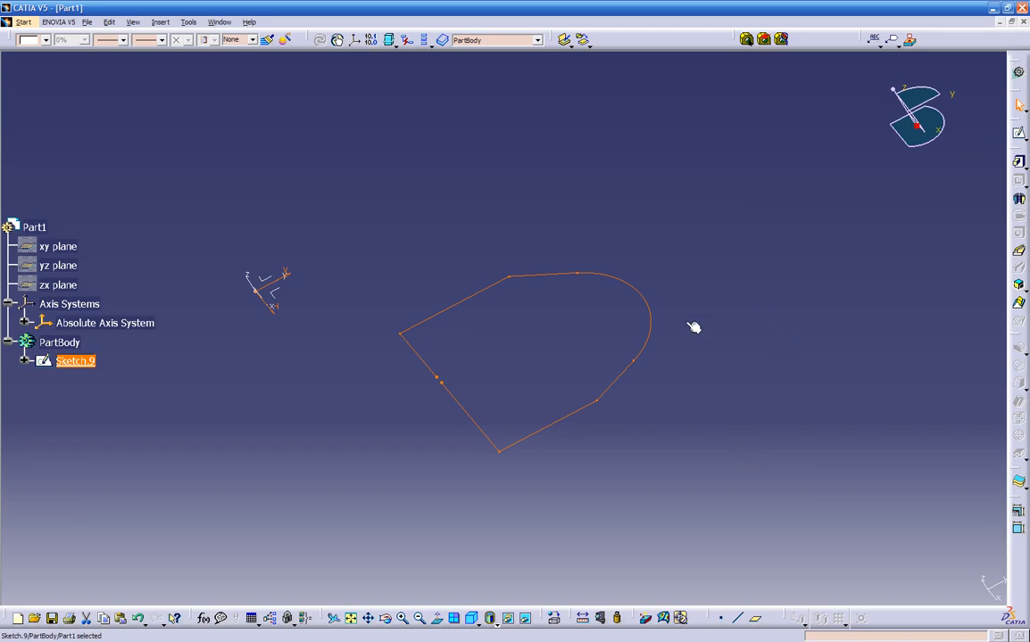
Reopen the sketch and run Sketch Analysis, examining the flagged end points at the base line's gap
double_click(571, 413)
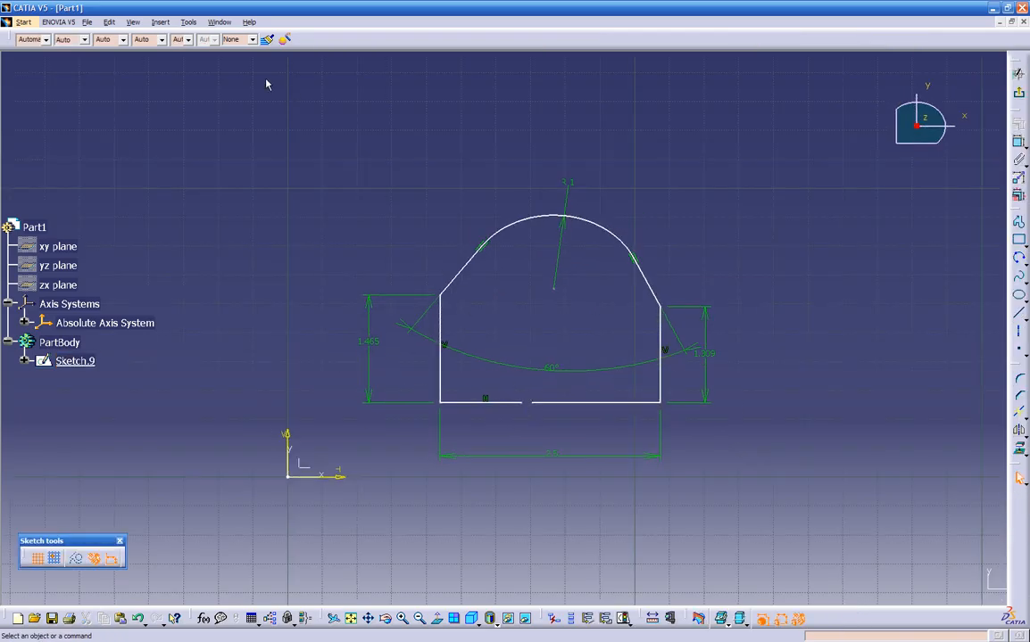
left_click(188, 21)
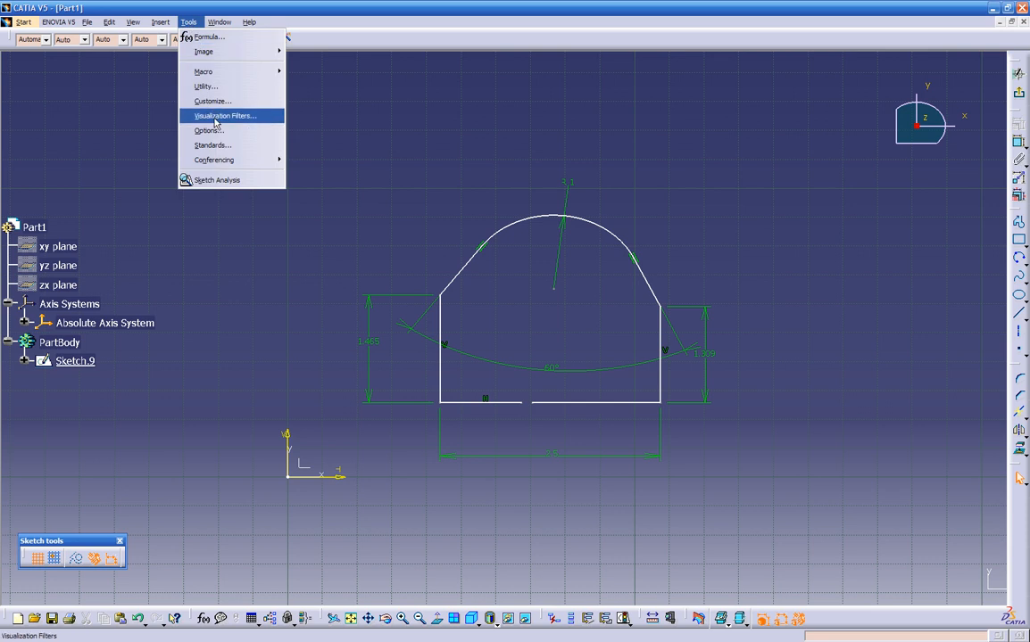
left_click(223, 181)
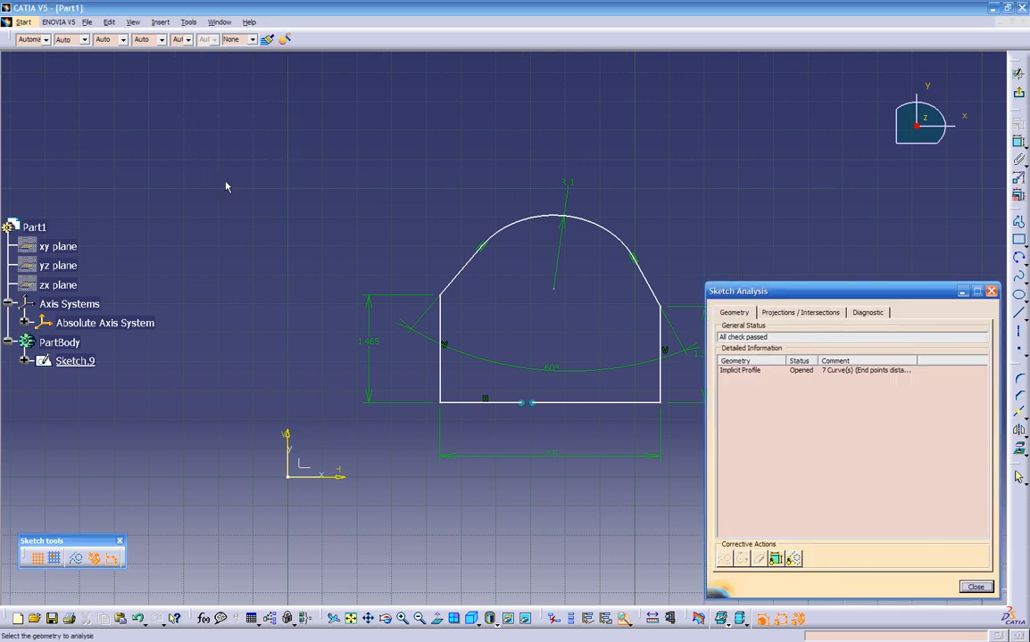
middle_click_drag(525, 411, 555, 318)
middle_click_drag(596, 400, 378, 142)
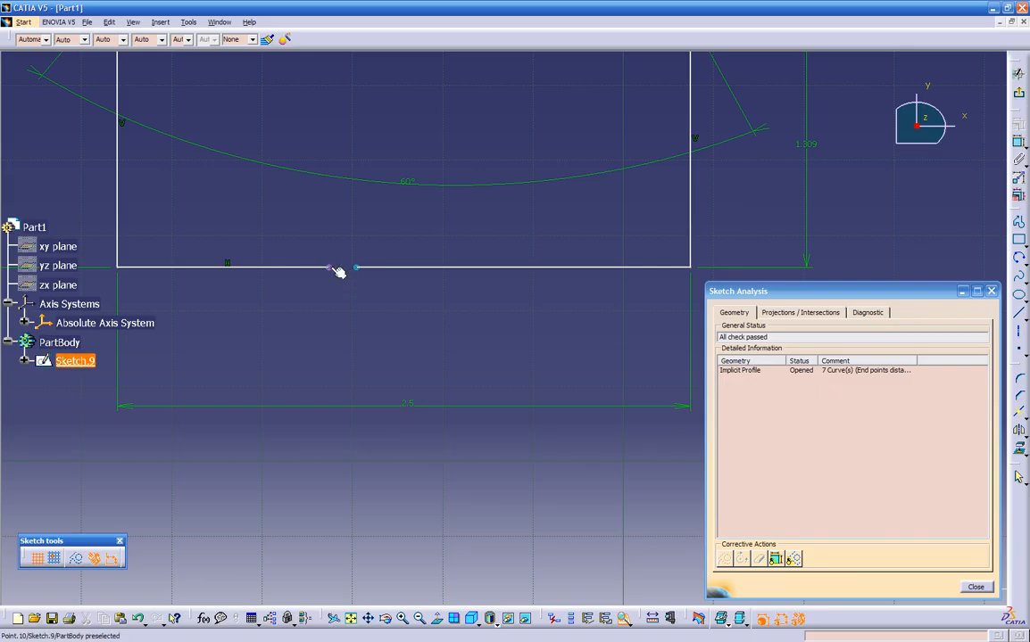
Close the opened implicit profile with the Sketch Analysis corrective action, recheck its status and close the analysis
left_click(731, 370)
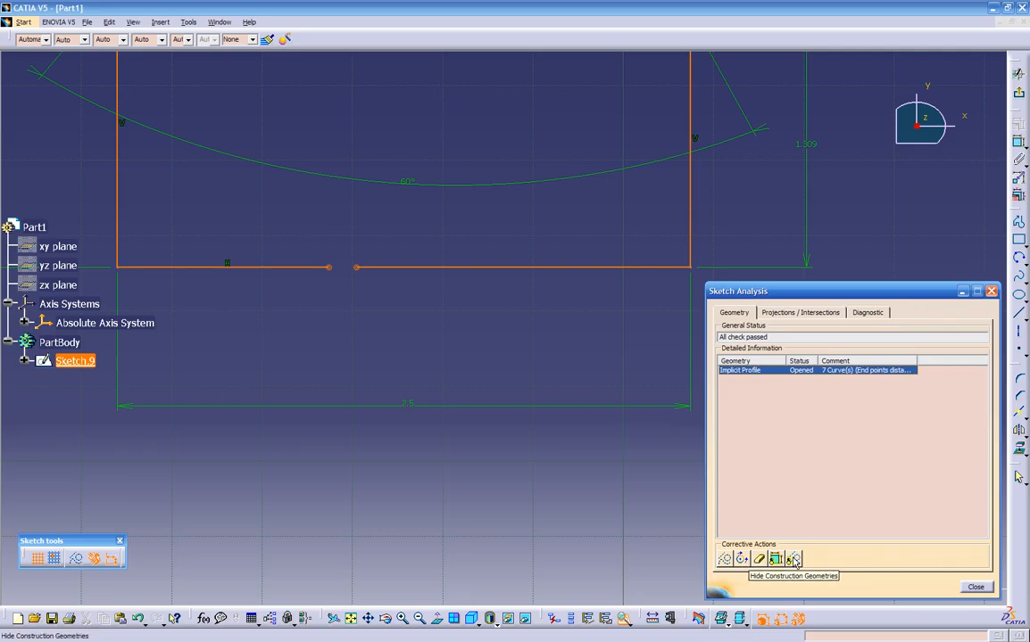
left_click(743, 560)
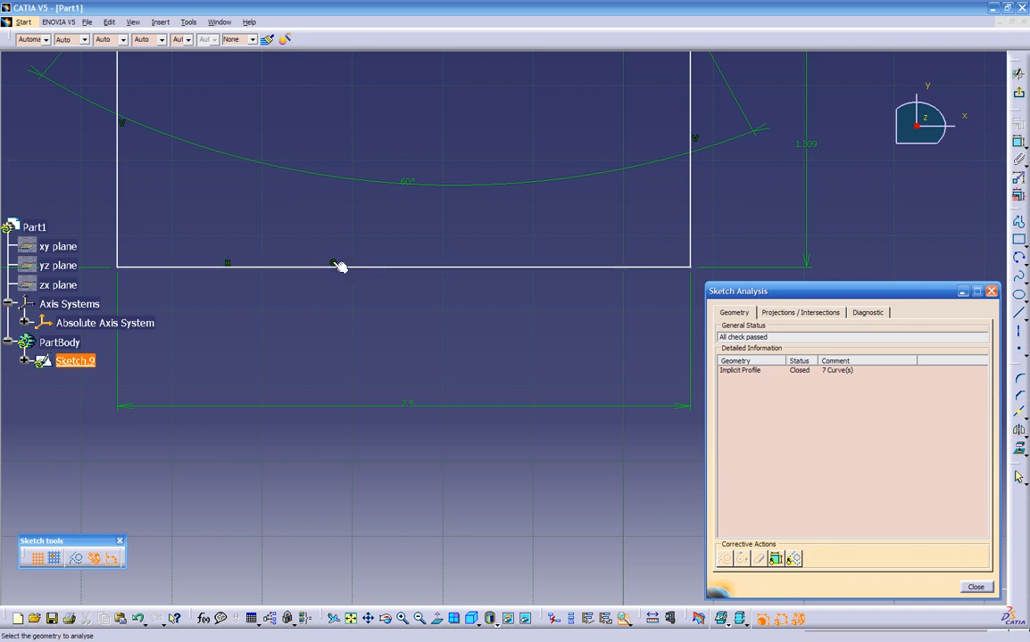
mouse_move(349, 249)
middle_mouse_down("ctrl")
mouse_move(356, 291)
mouse_move(376, 246)
mouse_move(408, 371)
middle_mouse_up("ctrl")
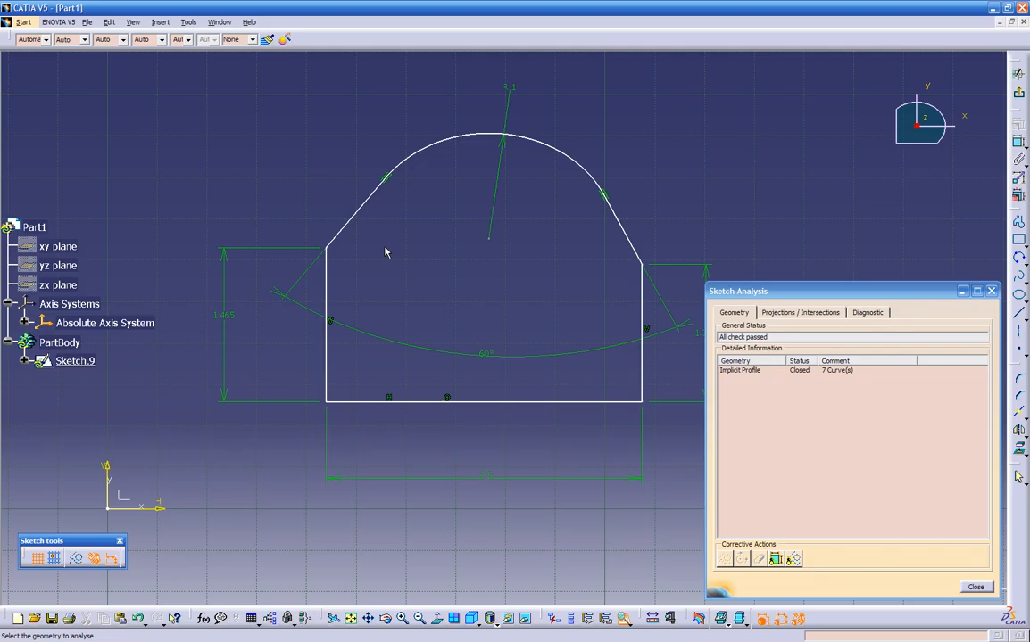
left_click(743, 370)
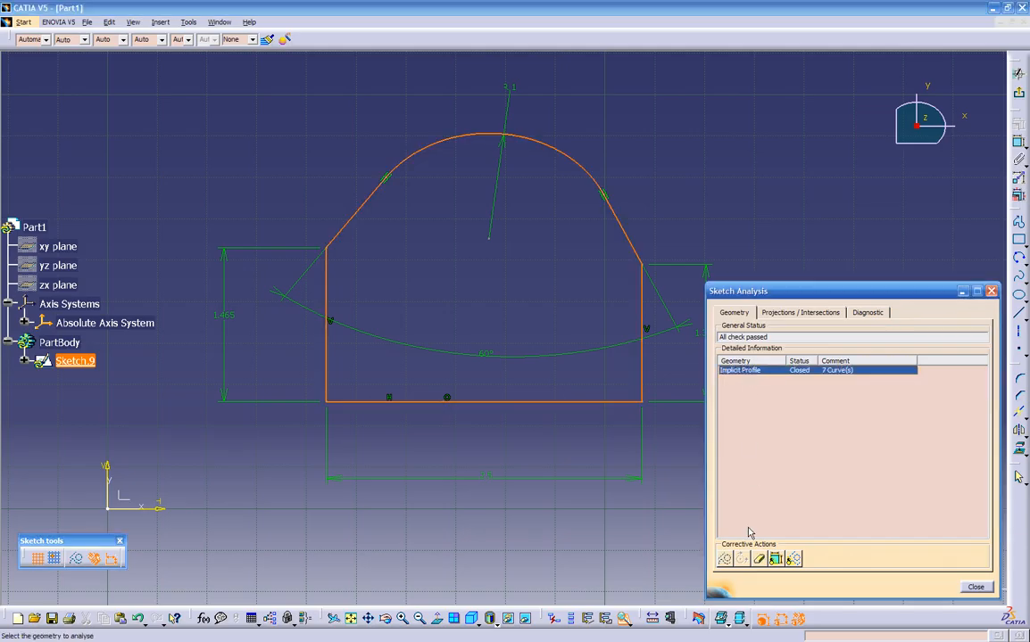
left_click(761, 395)
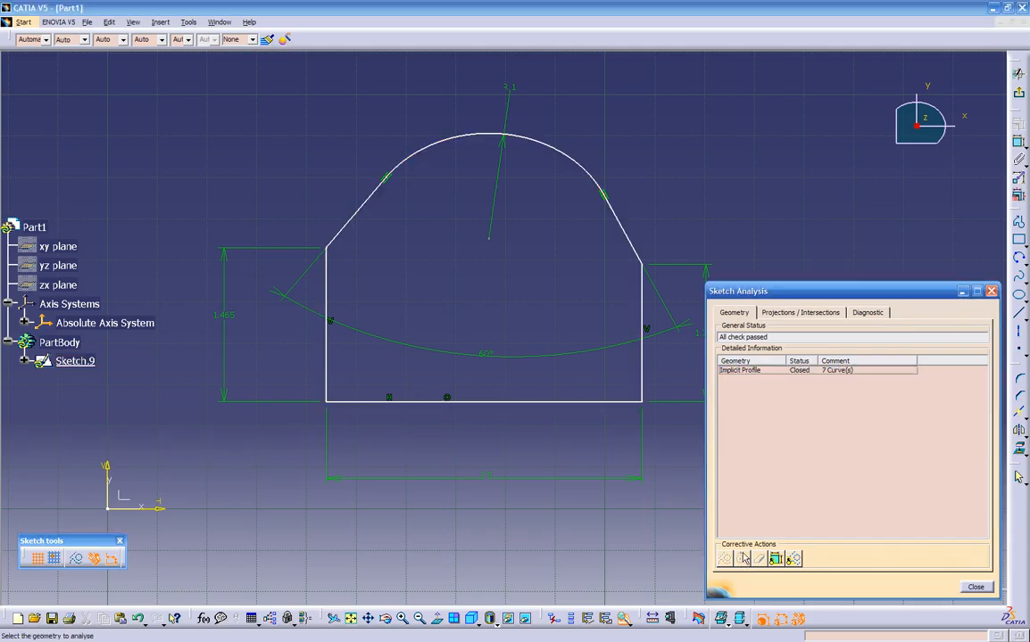
left_click(970, 586)
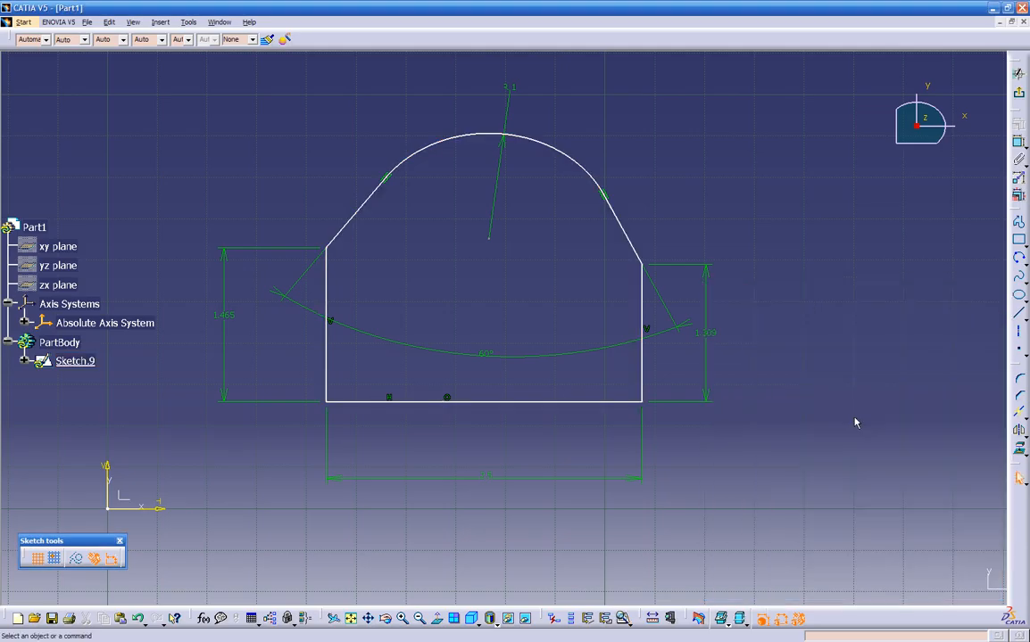
Exit the sketch, pad the closed profile 1 in and inspect the split base face
left_click(1018, 92)
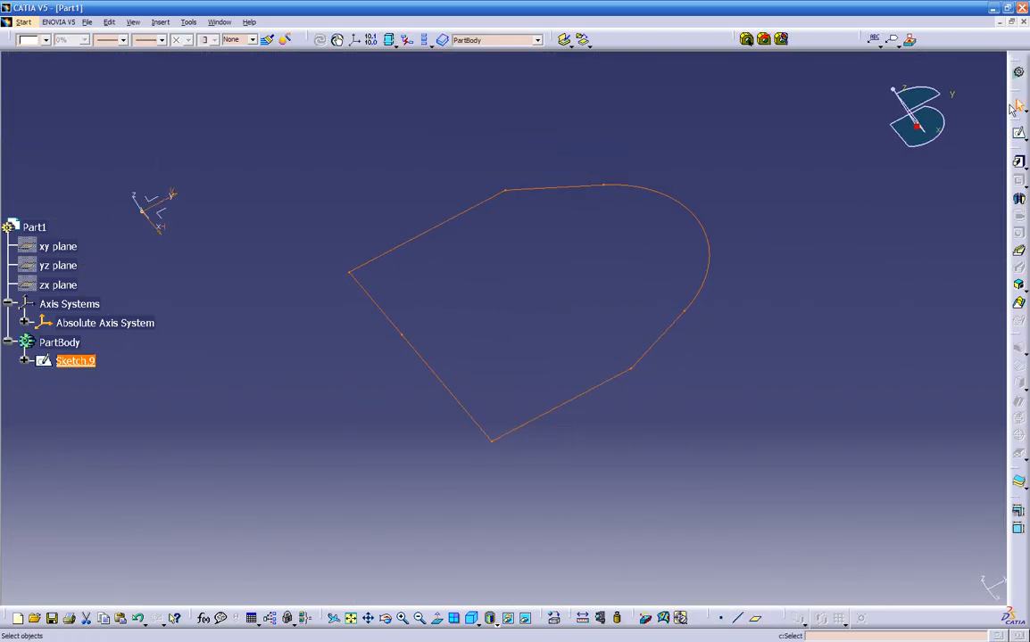
left_click(1018, 162)
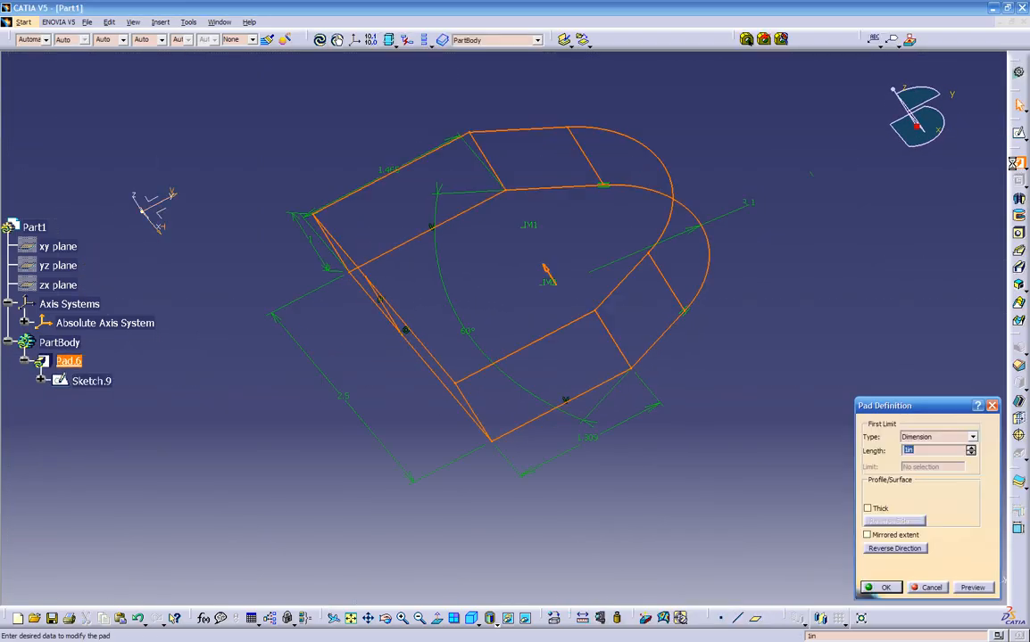
middle_click_drag(477, 314, 641, 284)
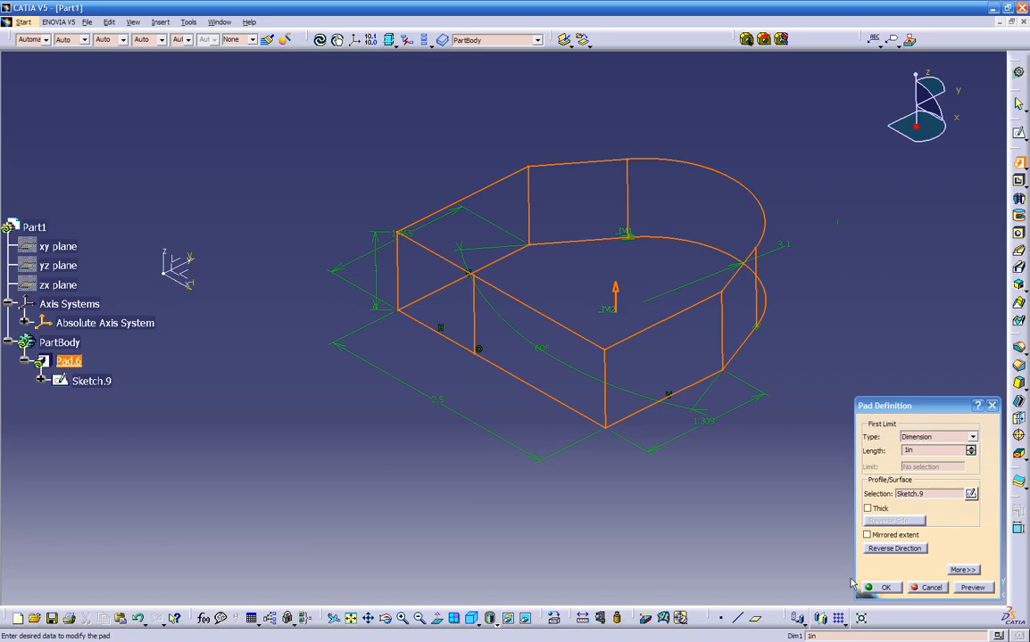
left_click(877, 587)
middle_click_drag(375, 387, 468, 315)
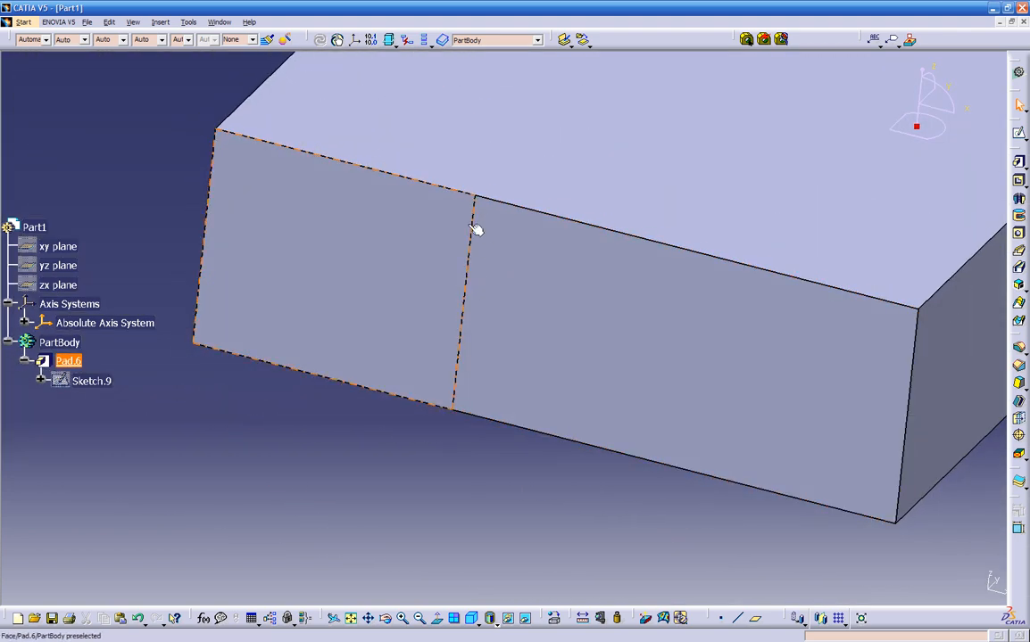
middle_click_drag(511, 439, 373, 404)
middle_click_drag(475, 416, 407, 502)
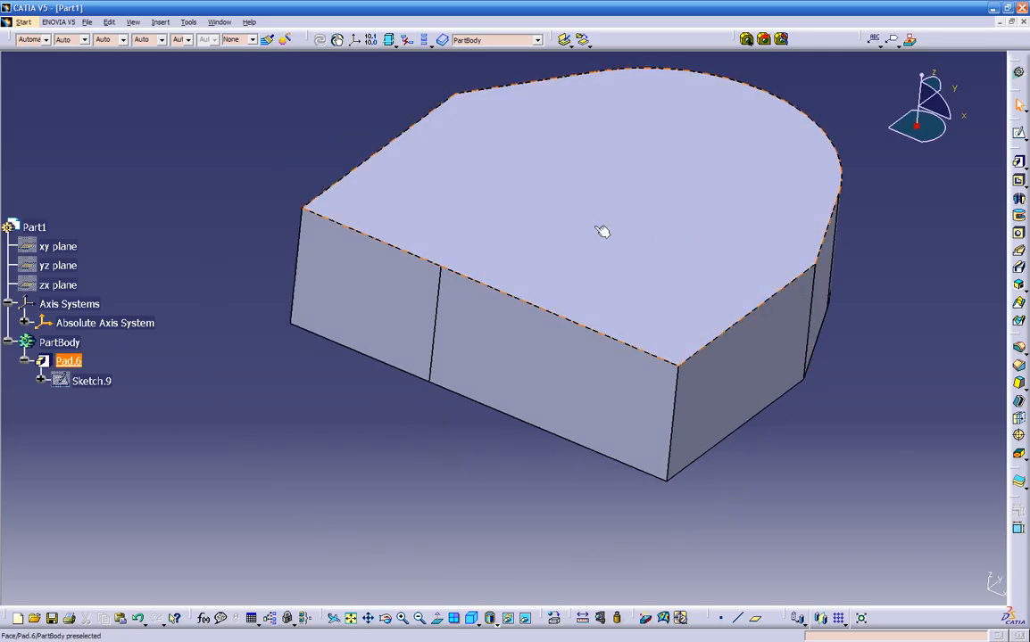
Delete the pad together with its aggregated sketch, undo the deletion and clear the selection
double_click(697, 207)
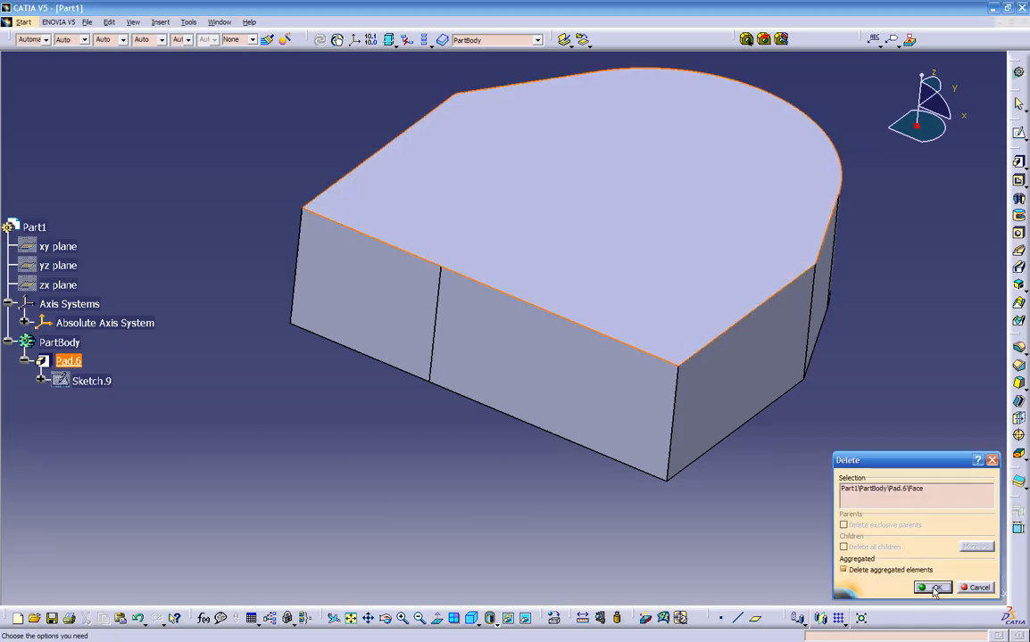
left_click(935, 588)
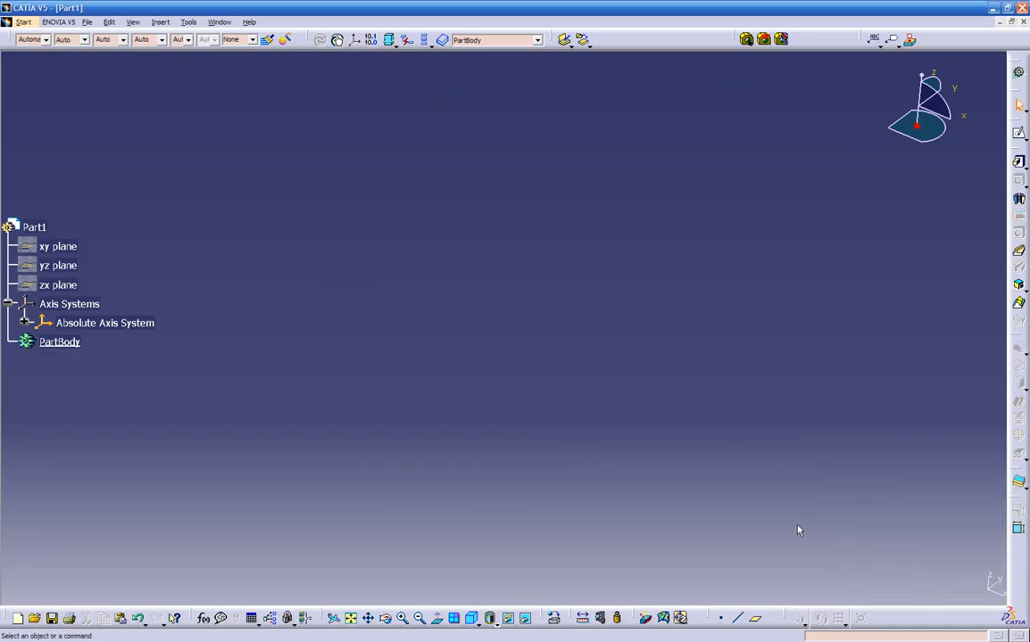
key("ctrl+z")
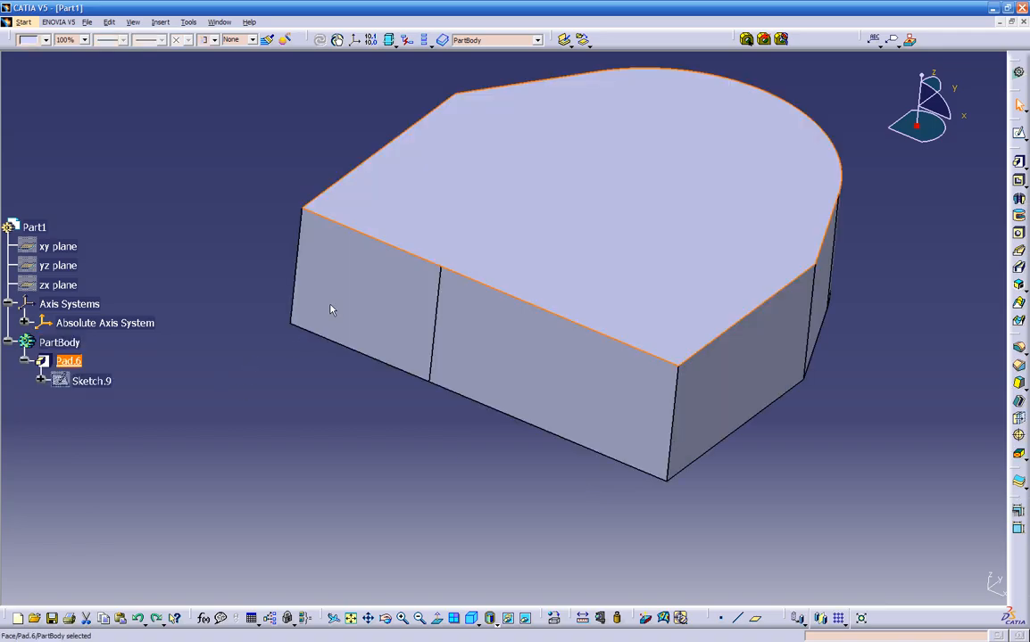
left_click(263, 350)
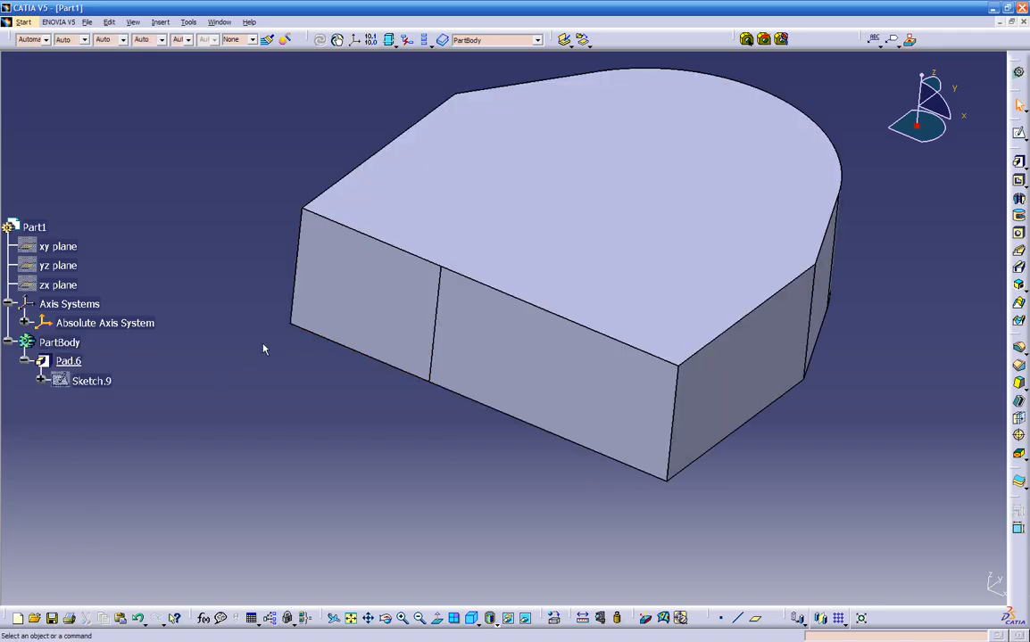
Show the pad's sketch and delete the pad without deleting its aggregated elements
right_click(103, 384)
left_click(133, 416)
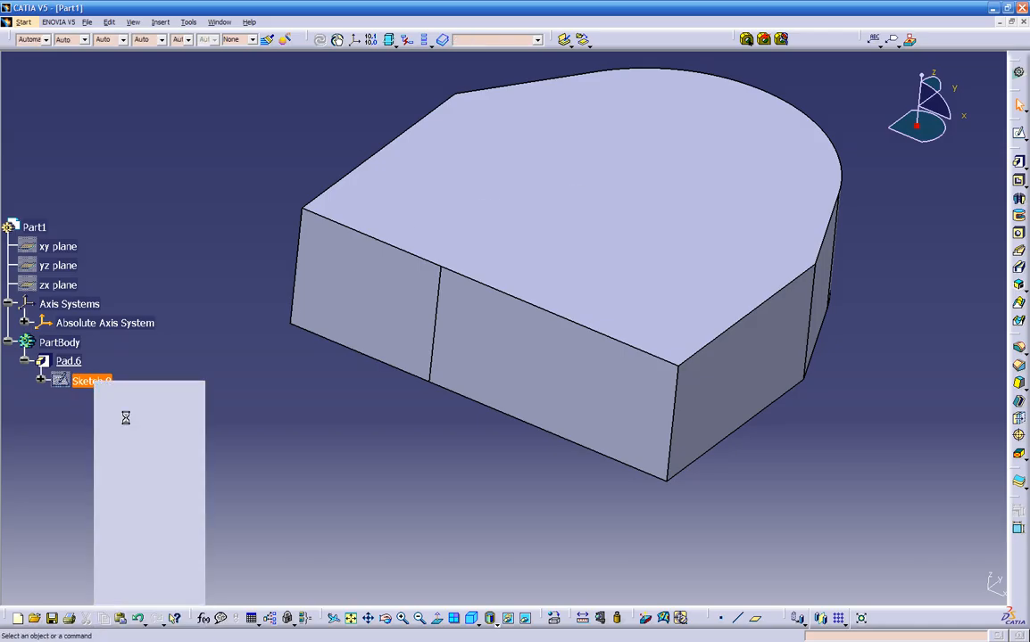
left_click(83, 364)
key("Delete")
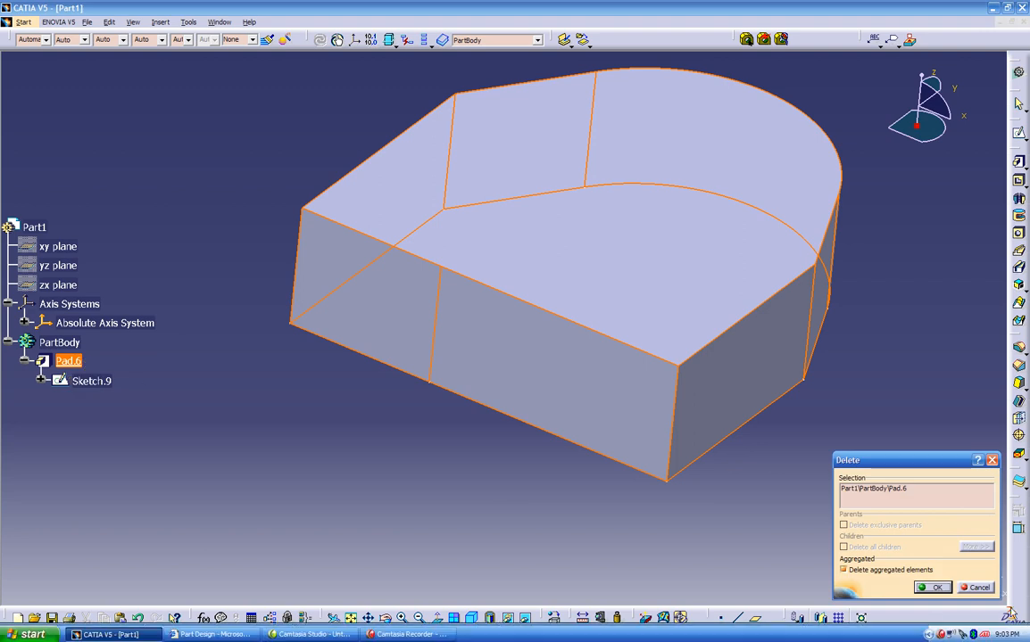
left_click(843, 570)
left_click(919, 588)
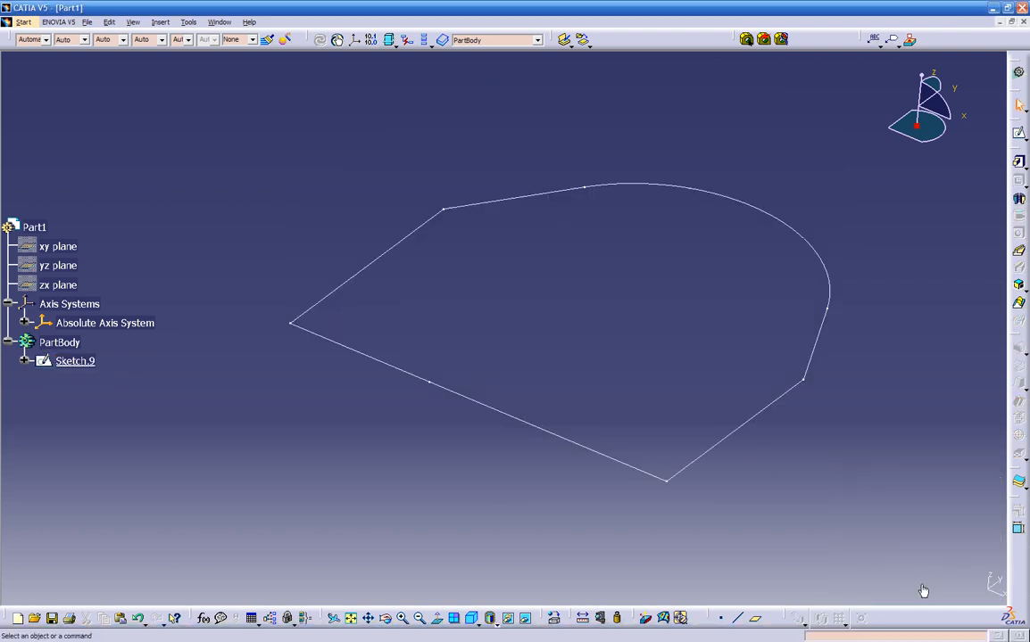
Reopen the arc-topped profile sketch for editing
mouse_move(320, 450)
middle_mouse_down()
mouse_move(455, 432)
mouse_move(485, 409)
mouse_move(456, 453)
mouse_move(526, 446)
middle_mouse_up()
double_click(502, 416)
left_click(485, 409)
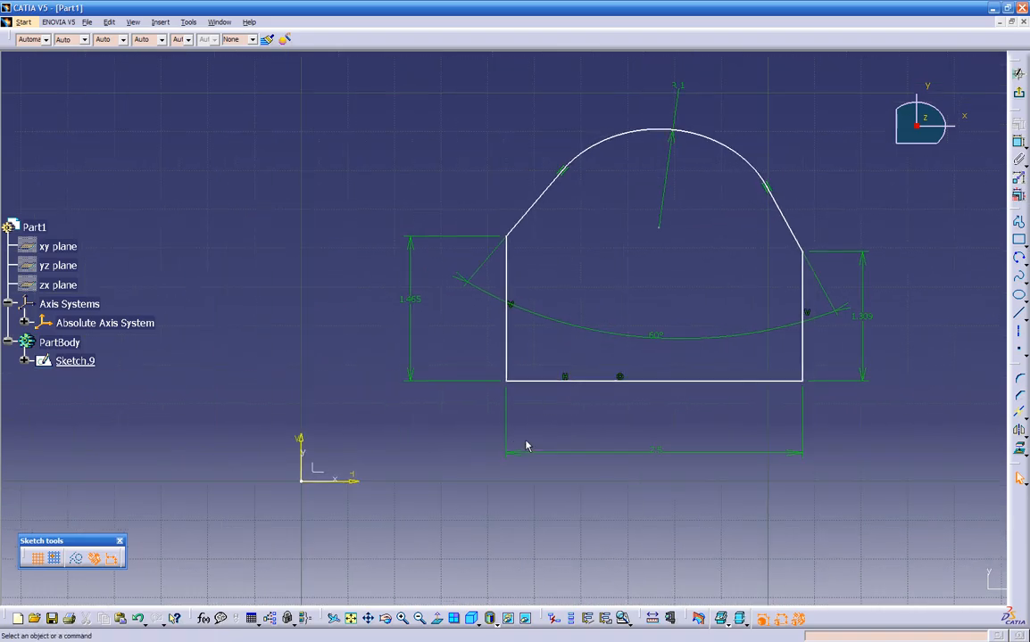
Try to make the profile's lower-left corner coincident with the sketch origin, and undo the constraint
left_click(508, 381)
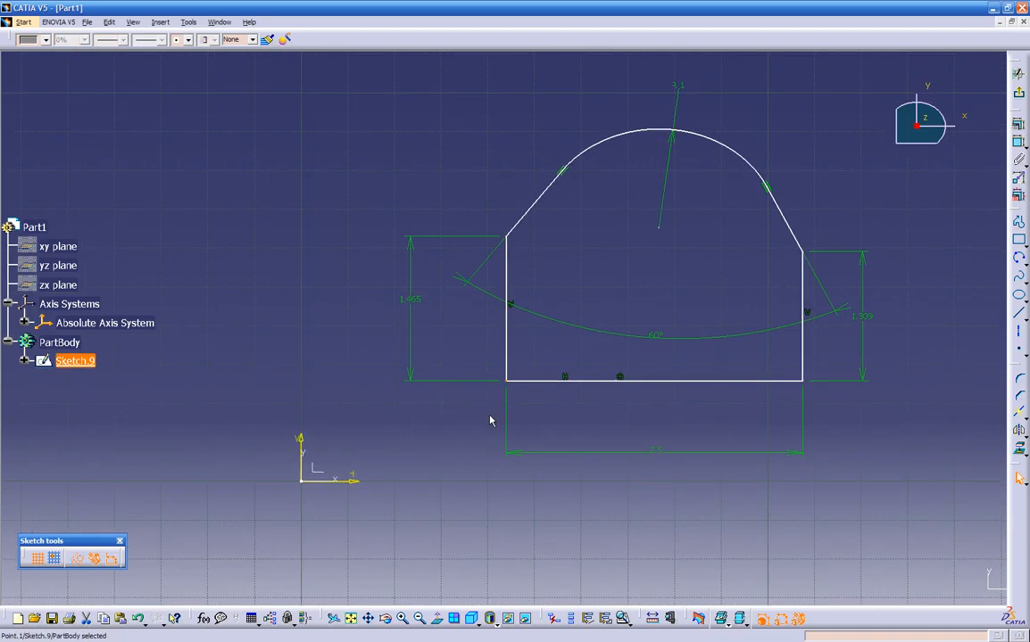
left_click(306, 482, "ctrl")
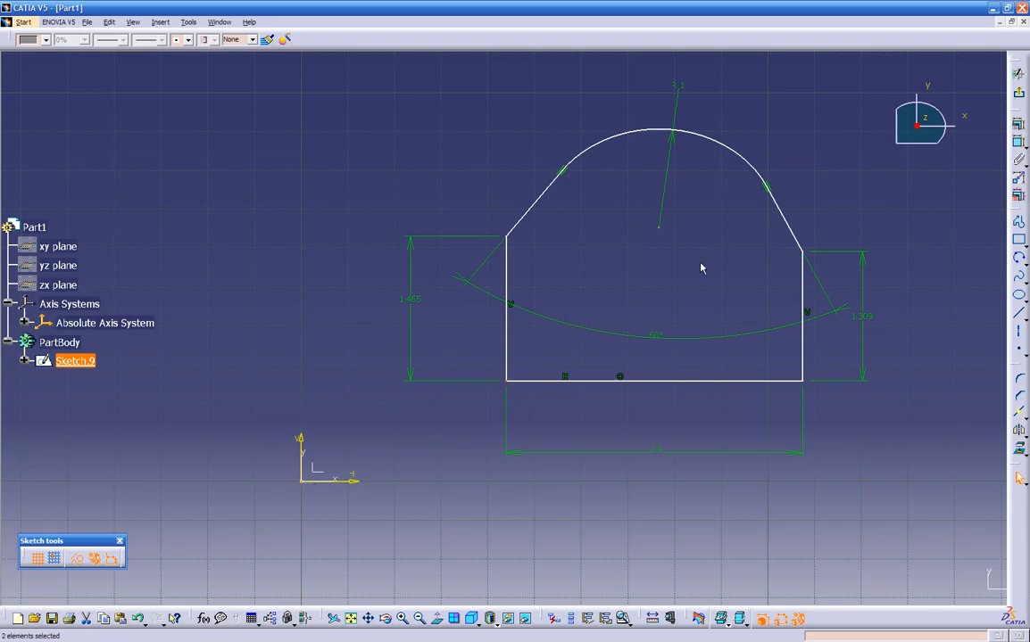
left_click(1017, 140)
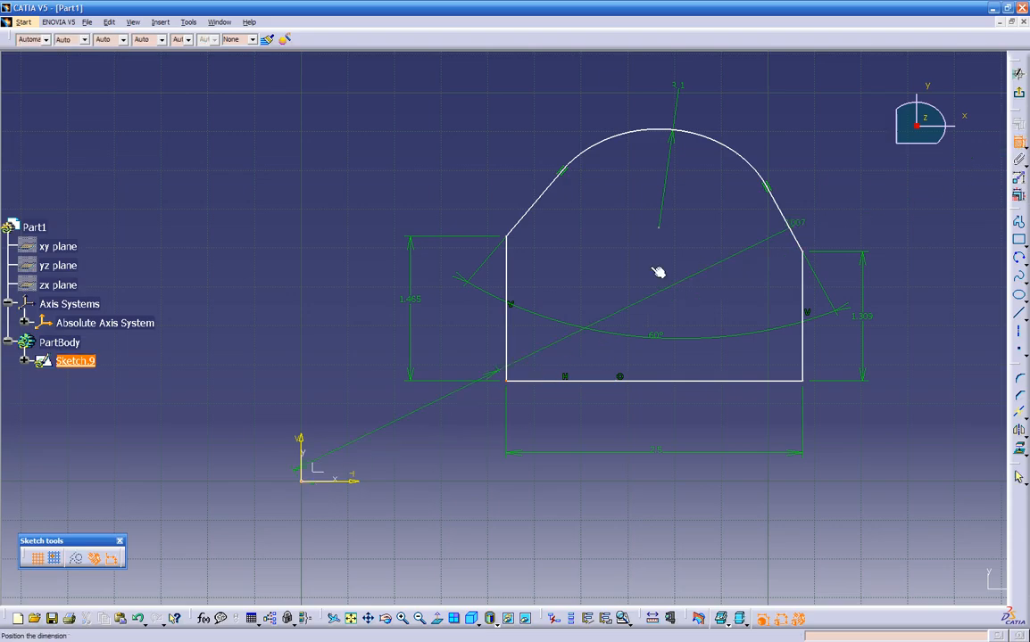
right_click(292, 233)
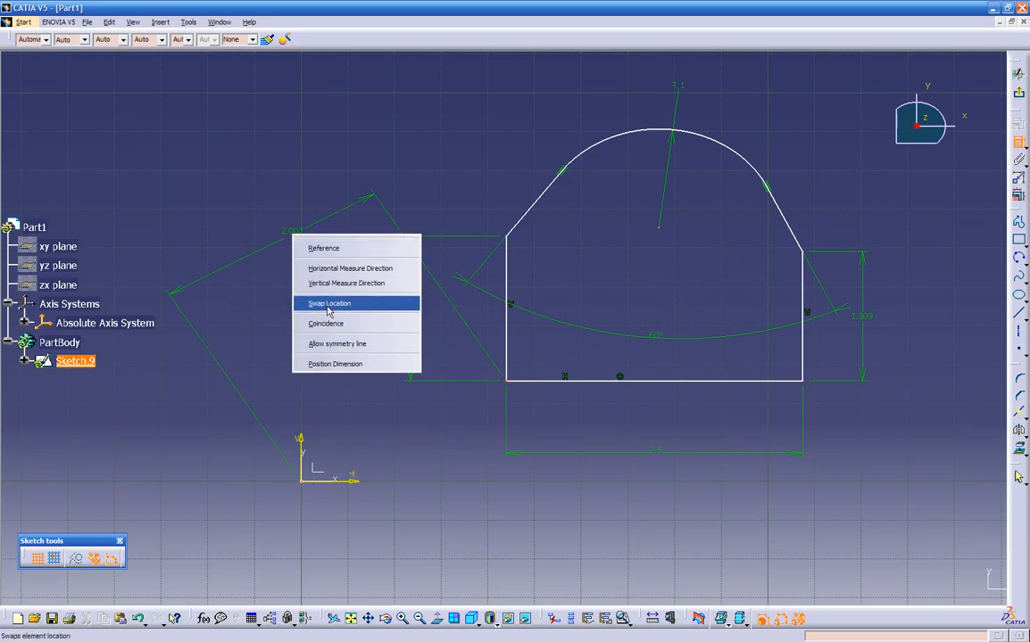
left_click(320, 323)
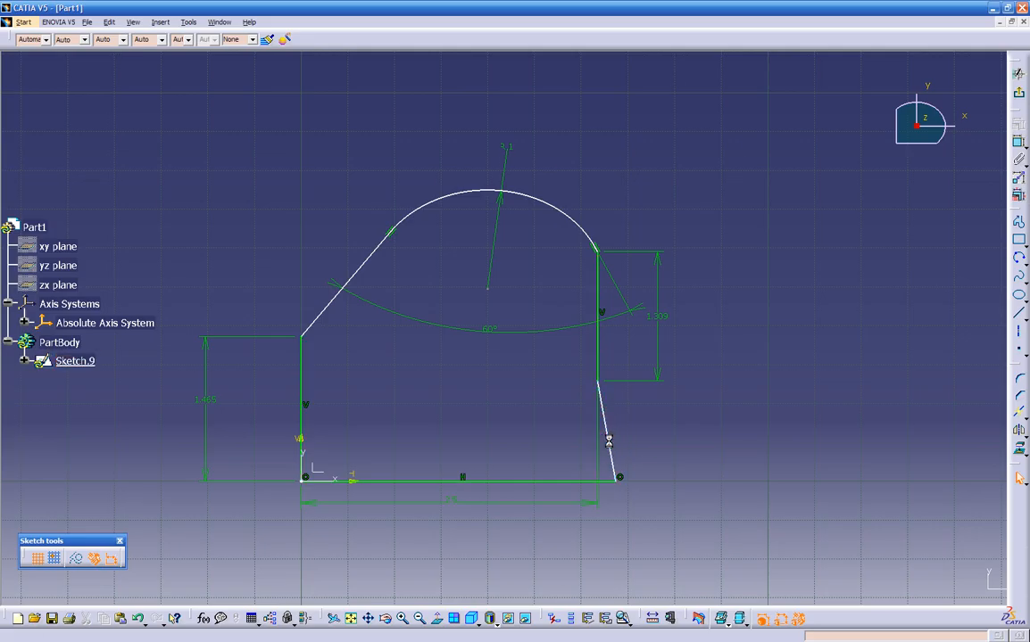
key("ctrl+z")
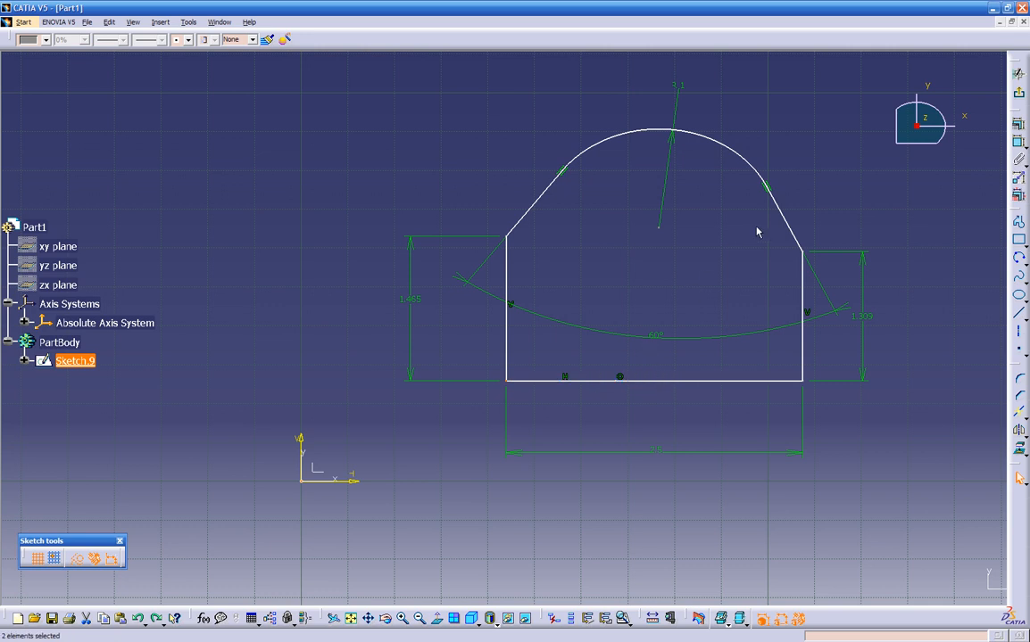
Replace the profile's split bottom edge with a single horizontal line joining the lower ends of the two vertical sides
mouse_move(760, 381)
left_mouse_down()
mouse_move(787, 360)
mouse_move(772, 378)
left_mouse_up()
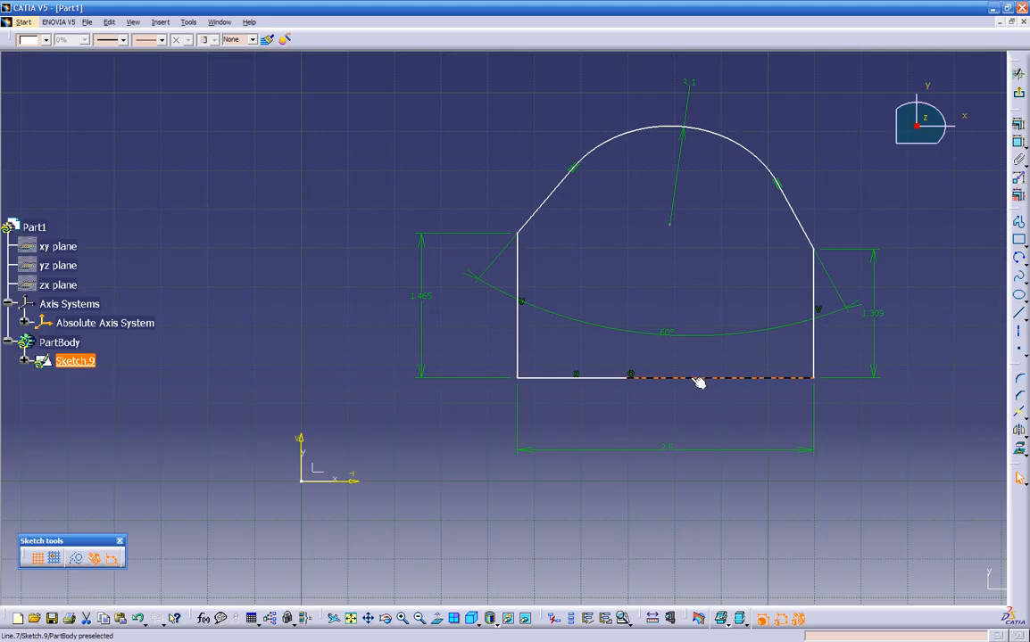
key("Delete")
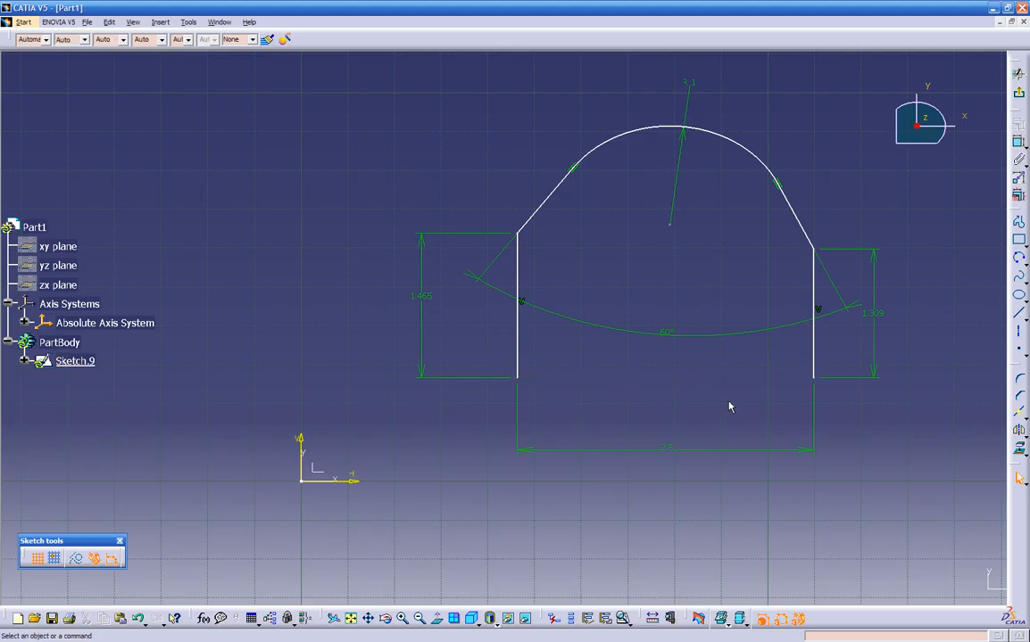
left_click(1018, 313)
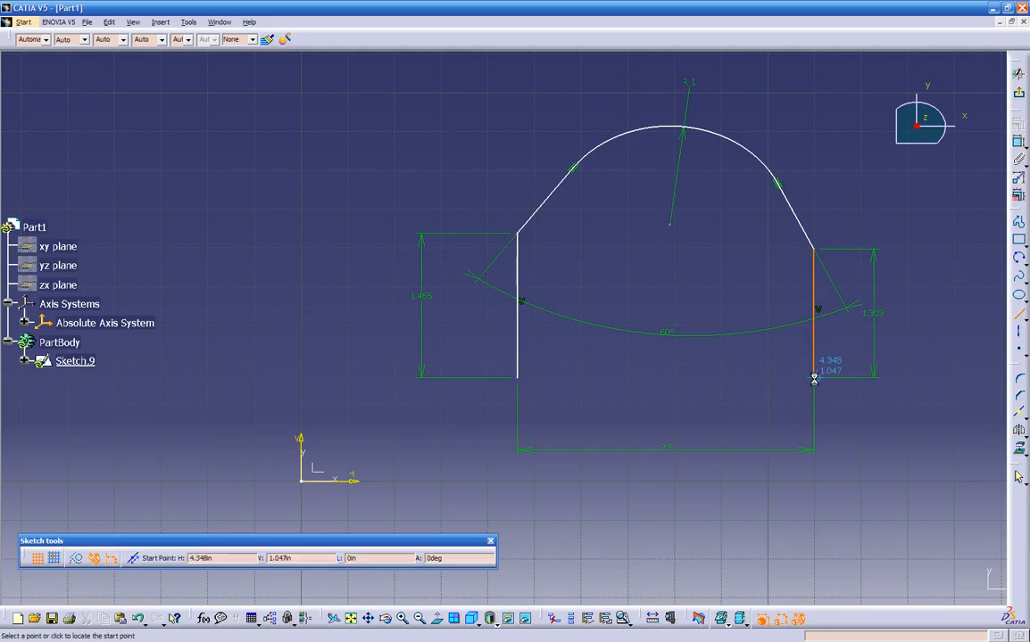
left_click(814, 377)
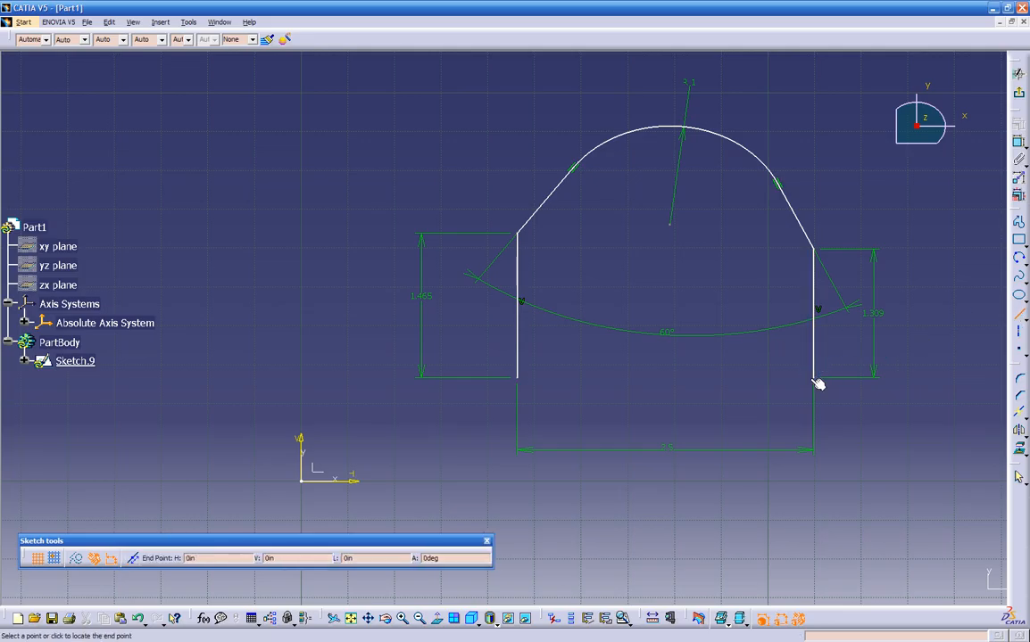
left_click(518, 378)
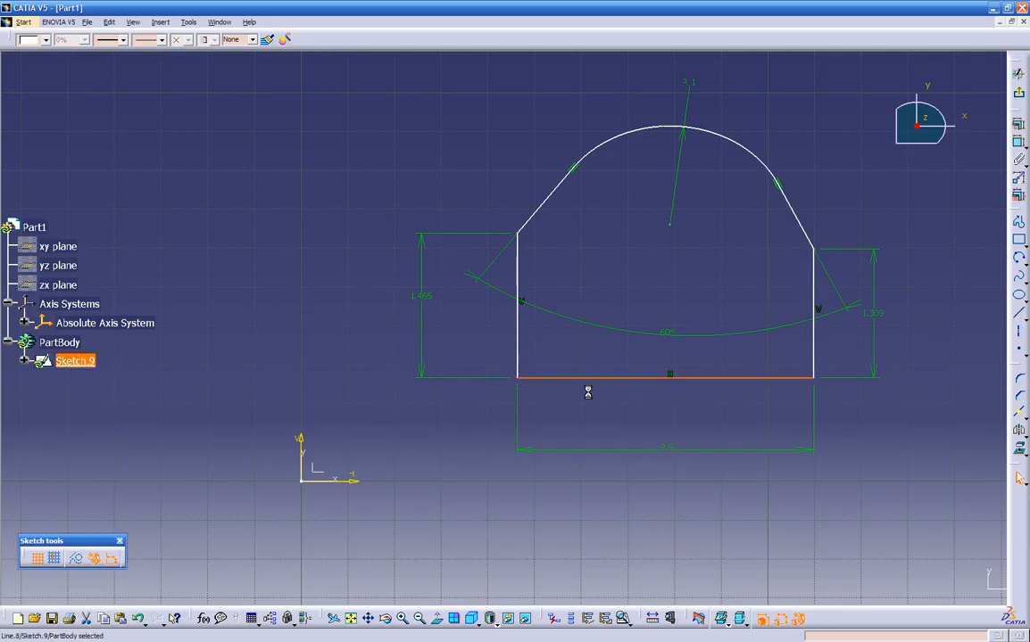
Delete the profile's width dimension and dimension the distance between the two vertical sides again, placing it below the bottom line
left_click(670, 449)
key("Delete")
left_click(1018, 157)
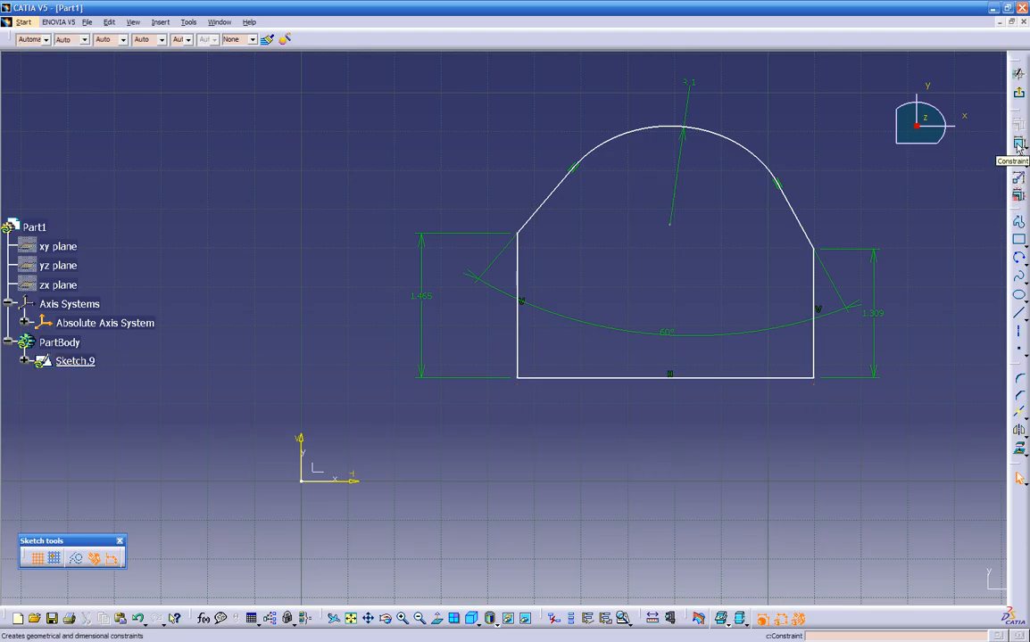
left_click(812, 370)
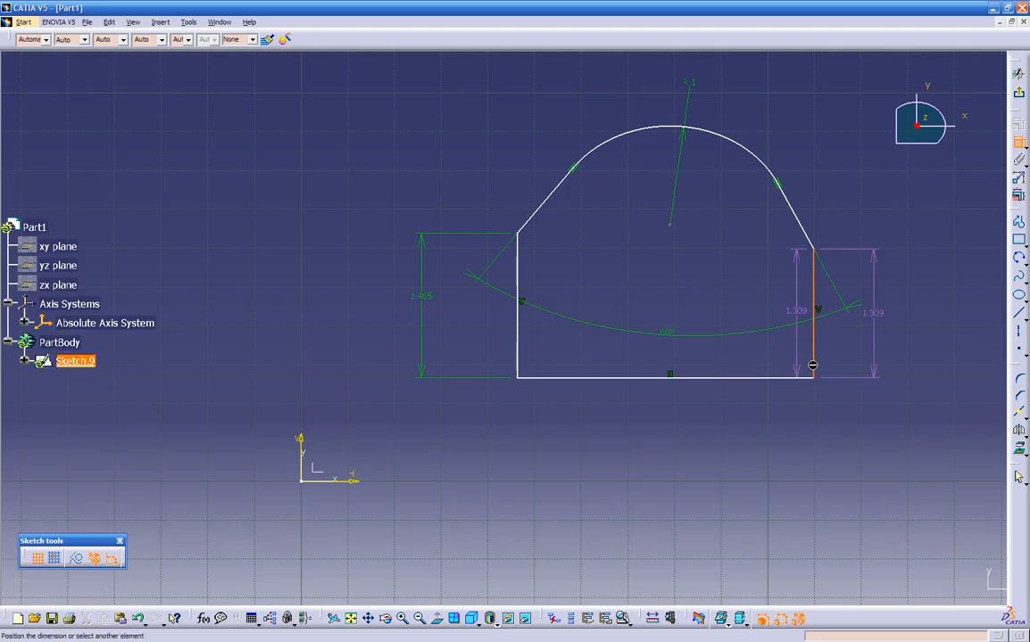
left_click(521, 359)
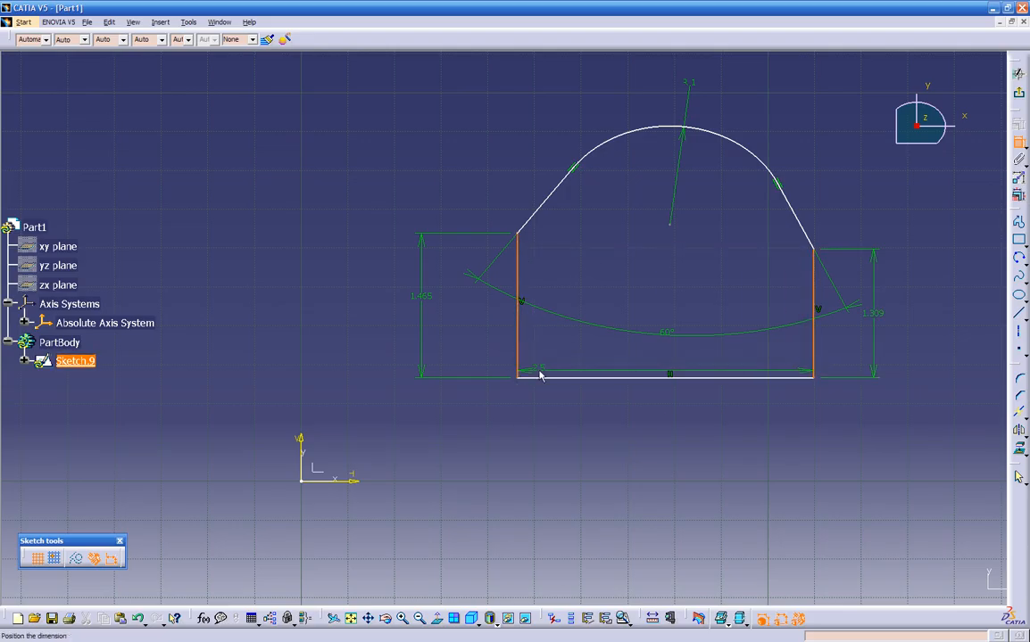
left_click(673, 448)
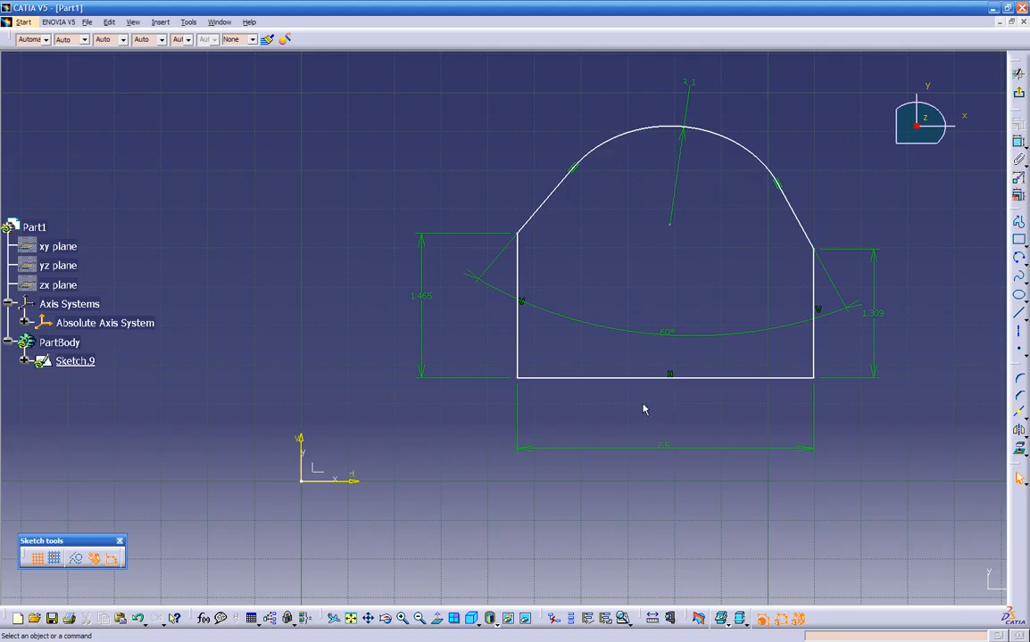
Constrain the profile's lower-left corner to be coincident with the sketch origin
left_click(516, 378)
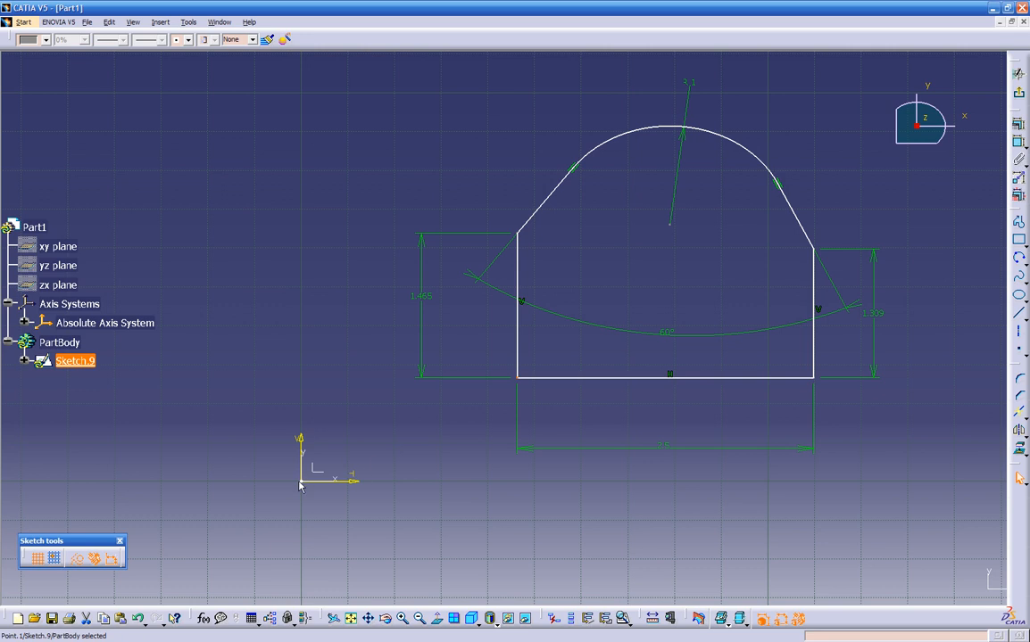
left_click(620, 377, "ctrl")
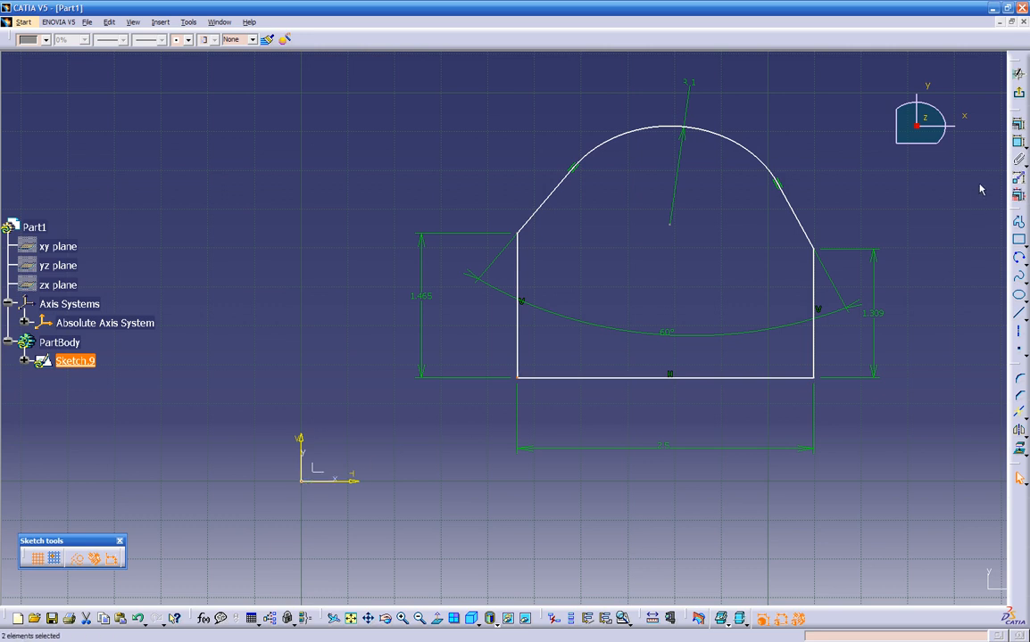
left_click(1017, 143)
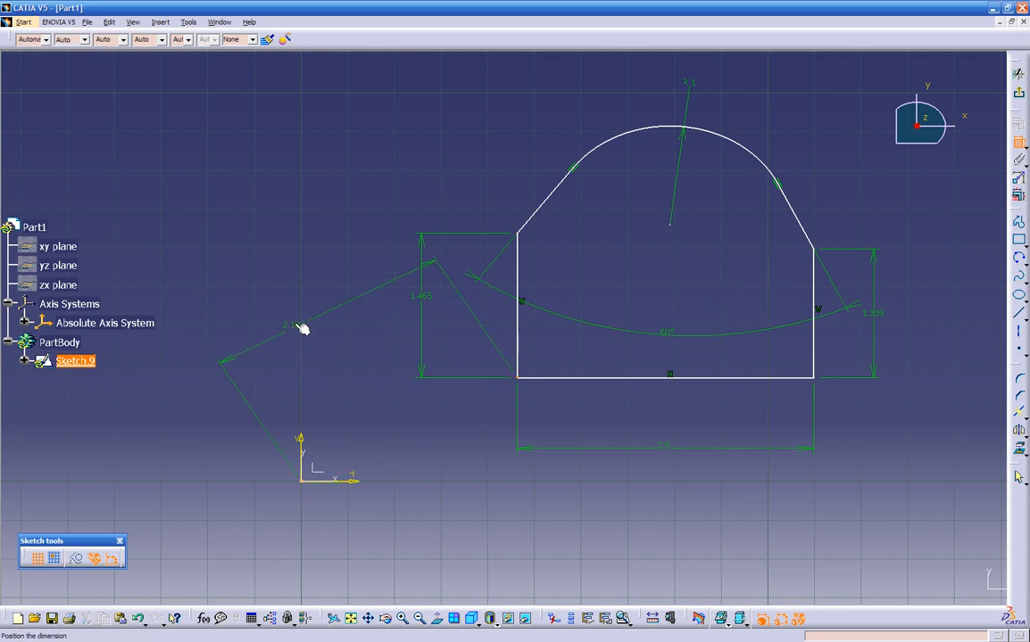
right_click(297, 326)
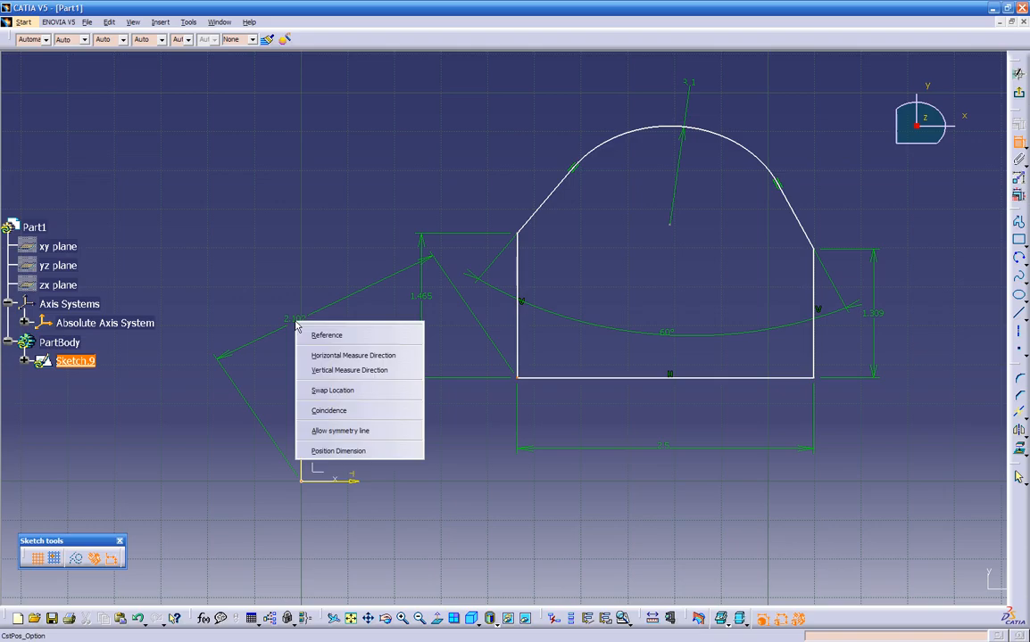
left_click(334, 410)
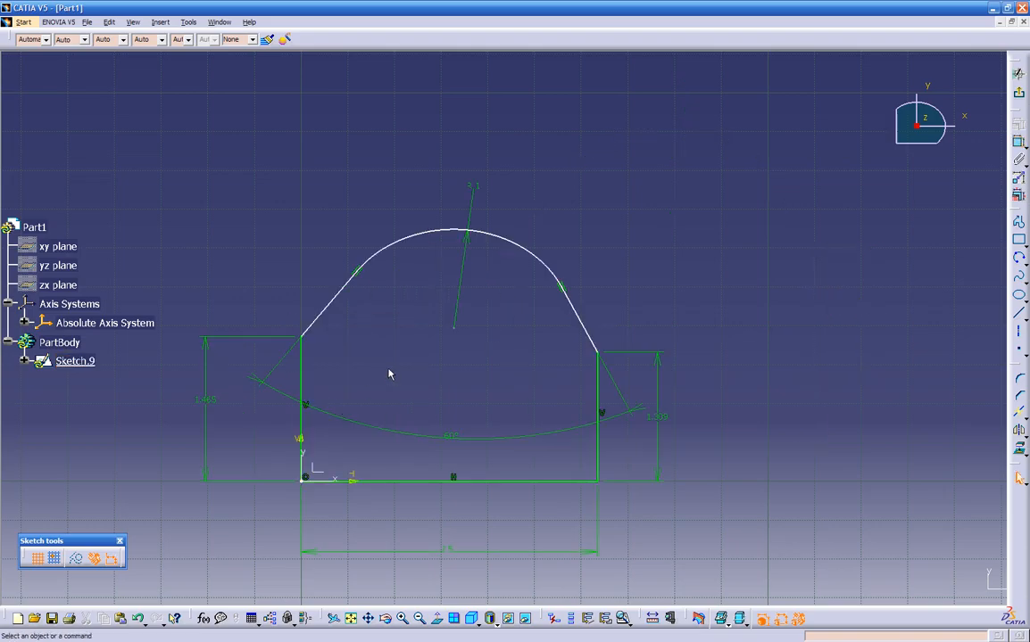
Check the constrained lines of the profile with the view normal to the sketch plane, and exit the sketch
mouse_move(387, 376)
middle_mouse_down()
mouse_move(495, 342)
mouse_move(494, 363)
mouse_move(516, 242)
mouse_move(620, 234)
mouse_move(614, 308)
mouse_move(462, 345)
mouse_move(389, 296)
mouse_move(472, 356)
mouse_move(505, 365)
mouse_move(593, 300)
mouse_move(655, 340)
mouse_move(627, 306)
mouse_move(578, 316)
mouse_move(530, 278)
middle_mouse_up()
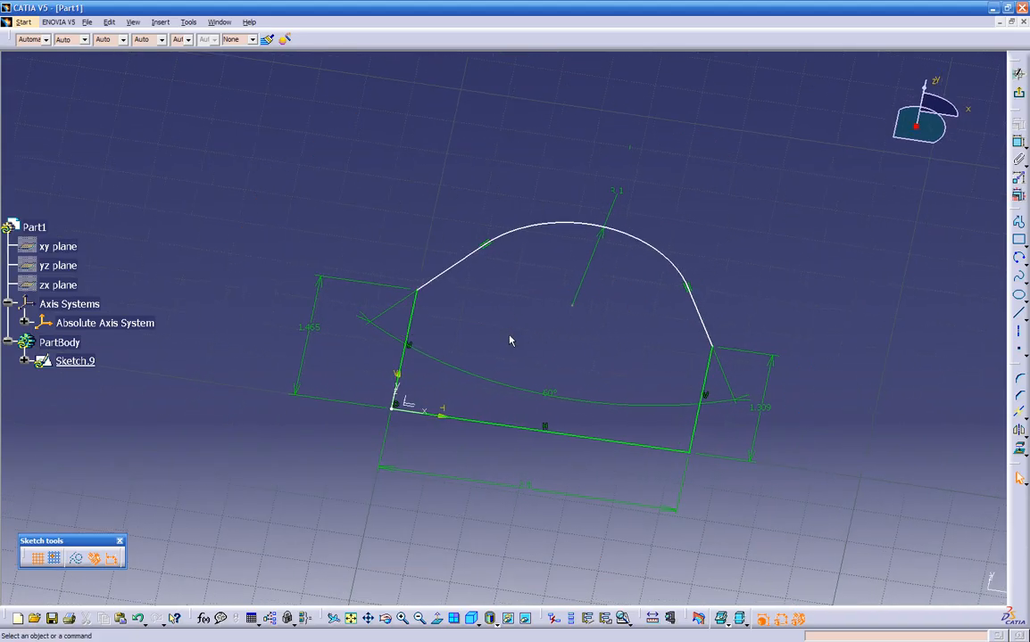
left_click(436, 619)
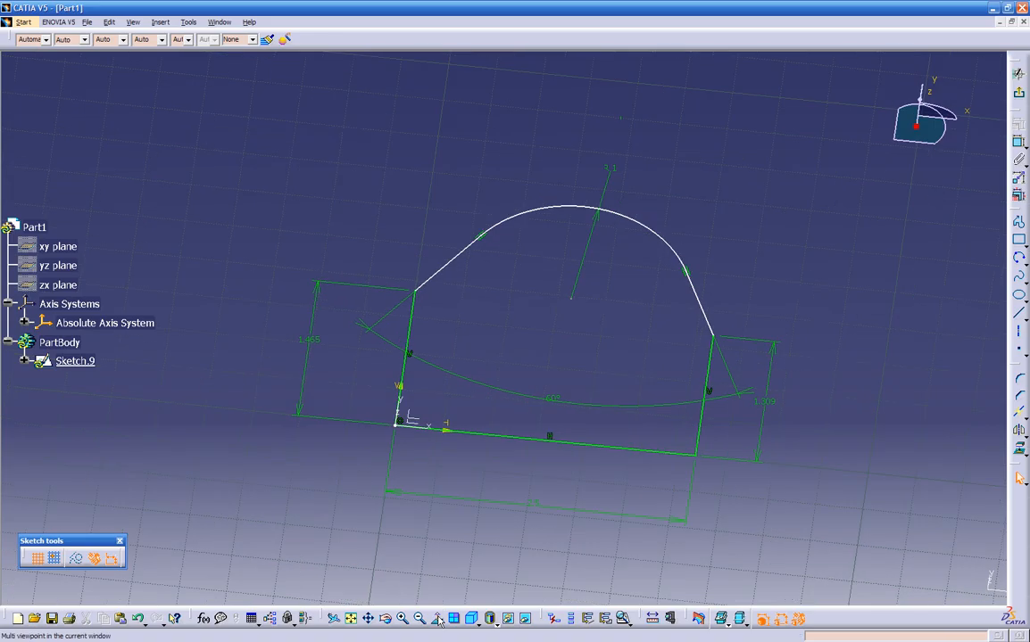
left_click(553, 445)
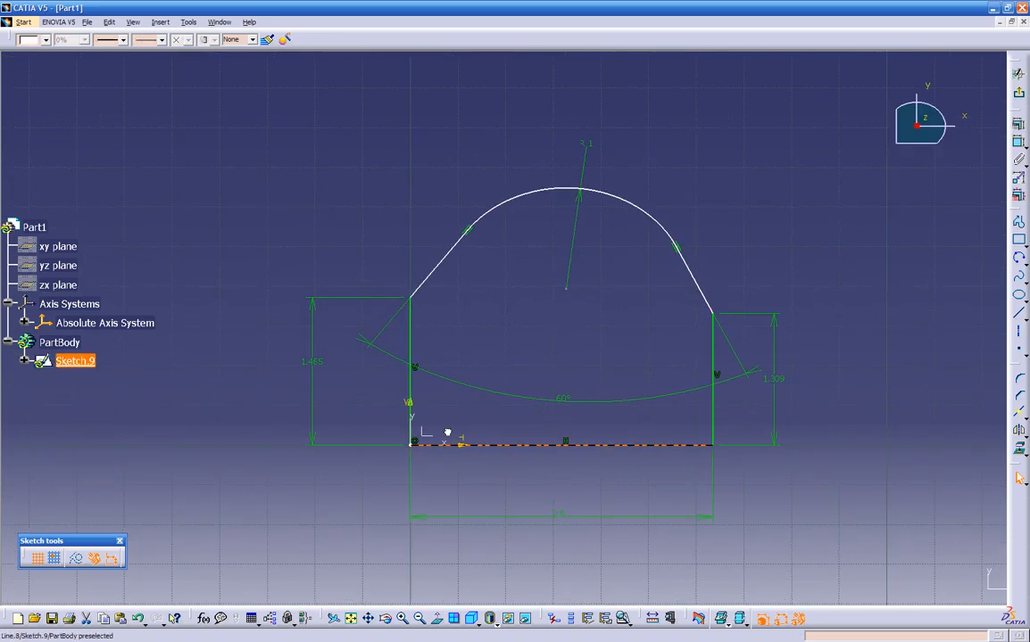
left_click(717, 408)
left_click(495, 328)
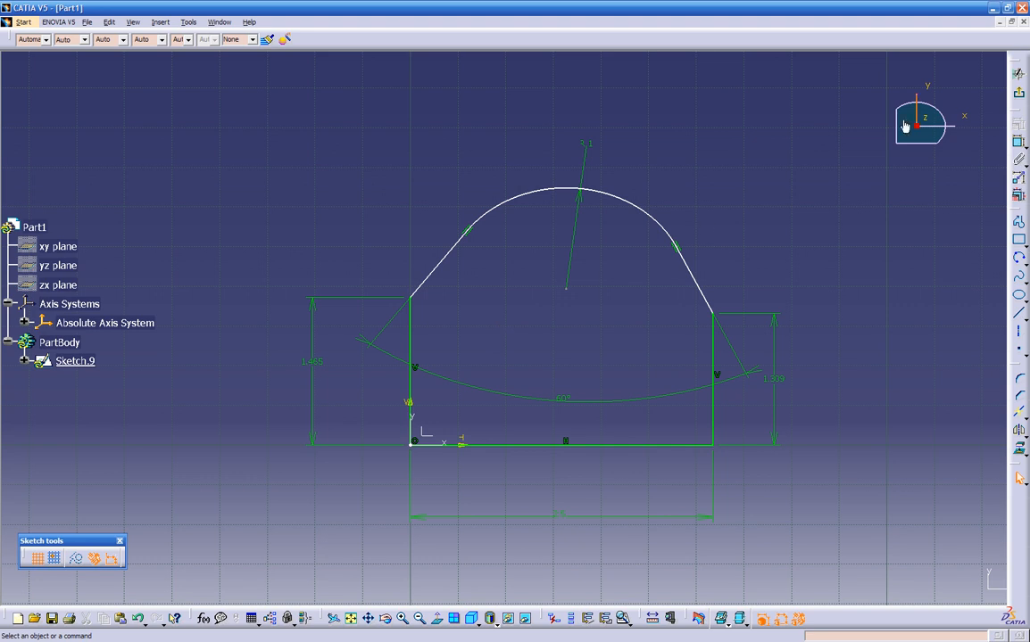
left_click(1019, 94)
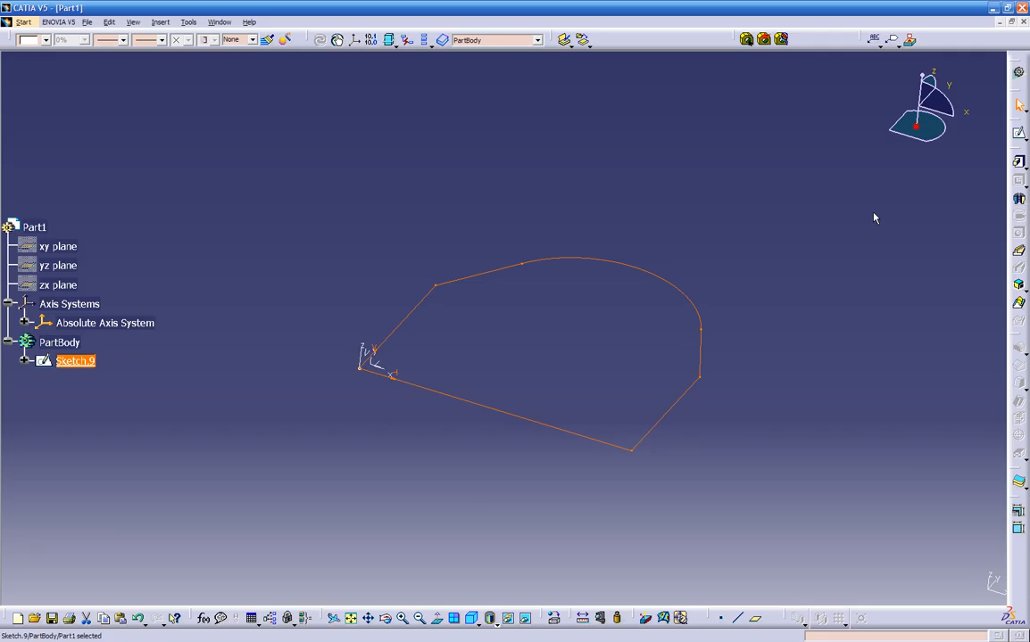
Create a 360-degree Shaft from the arc-topped profile using its bottom line as the rotation axis, and inspect the solid
left_click(1018, 200)
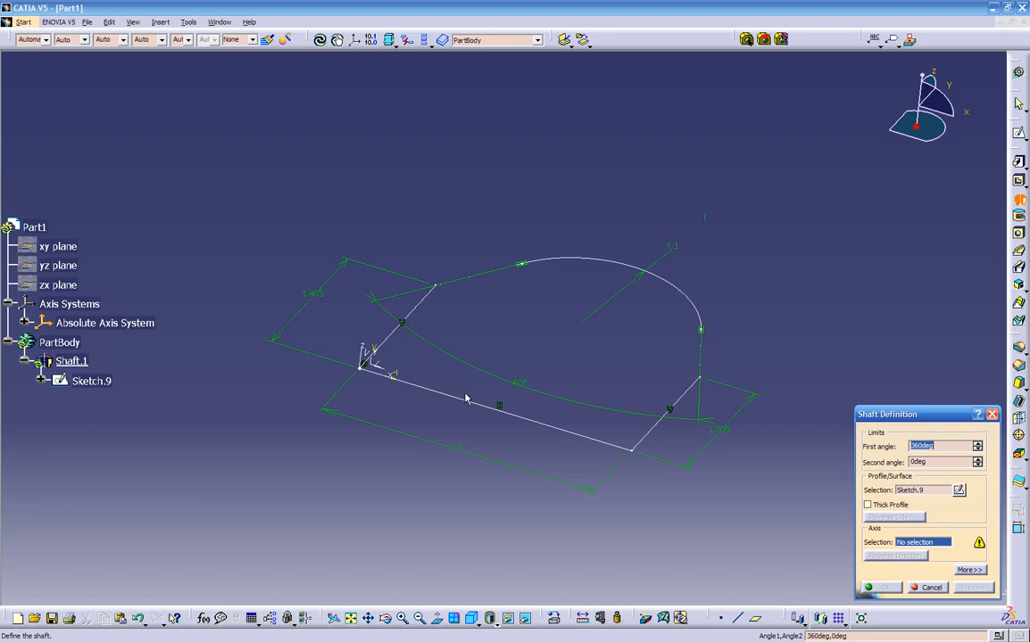
left_click(519, 416)
mouse_move(455, 398)
middle_mouse_down()
mouse_move(414, 408)
mouse_move(497, 300)
mouse_move(652, 341)
middle_mouse_up()
left_click(885, 587)
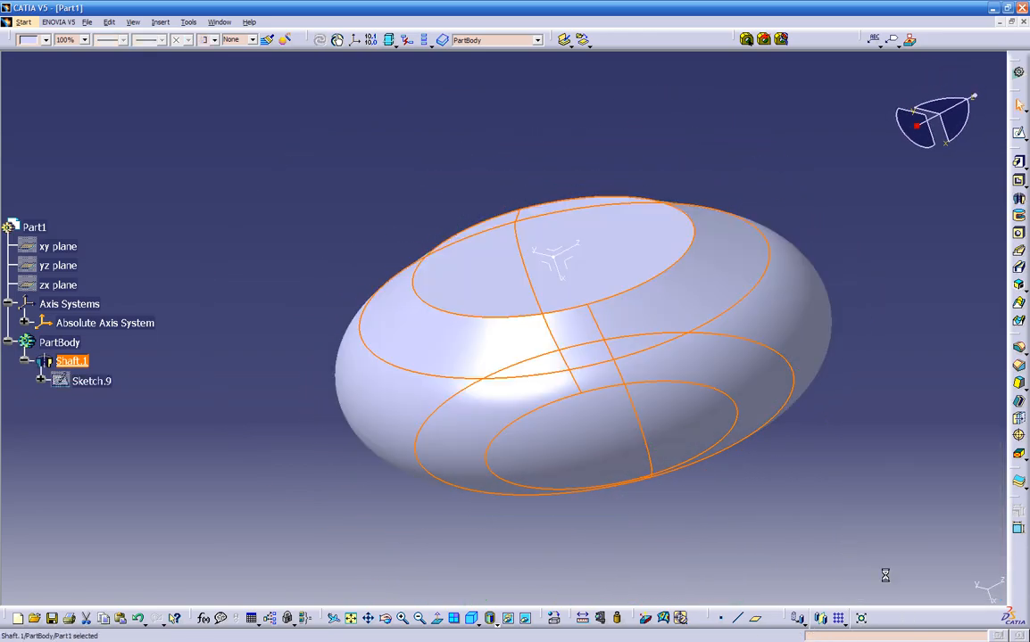
middle_click_drag(711, 504, 285, 434)
mouse_move(344, 451)
middle_mouse_down()
mouse_move(487, 482)
mouse_move(599, 448)
mouse_move(452, 476)
mouse_move(568, 285)
mouse_move(558, 384)
mouse_move(475, 484)
mouse_move(436, 496)
mouse_move(486, 501)
mouse_move(417, 462)
mouse_move(444, 470)
middle_mouse_up()
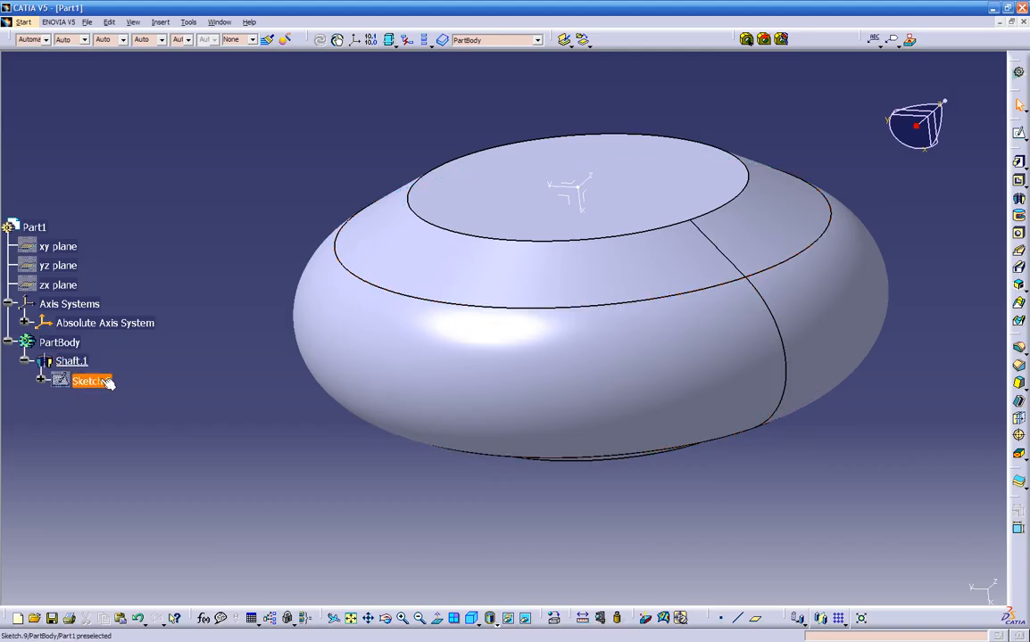
Delete the shaft without deleting its aggregated elements
left_click(81, 363)
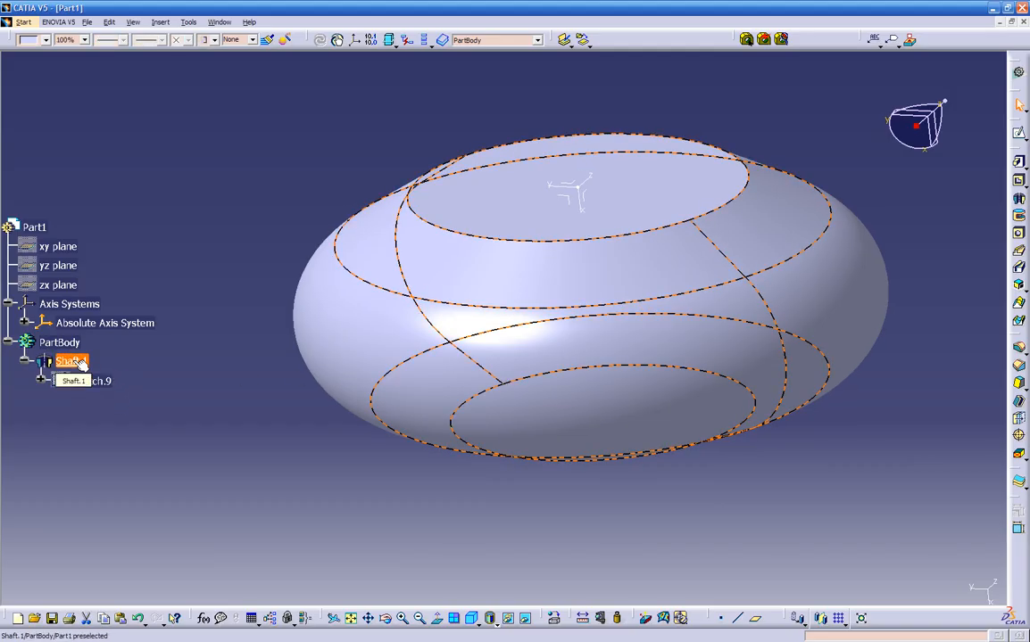
key("Delete")
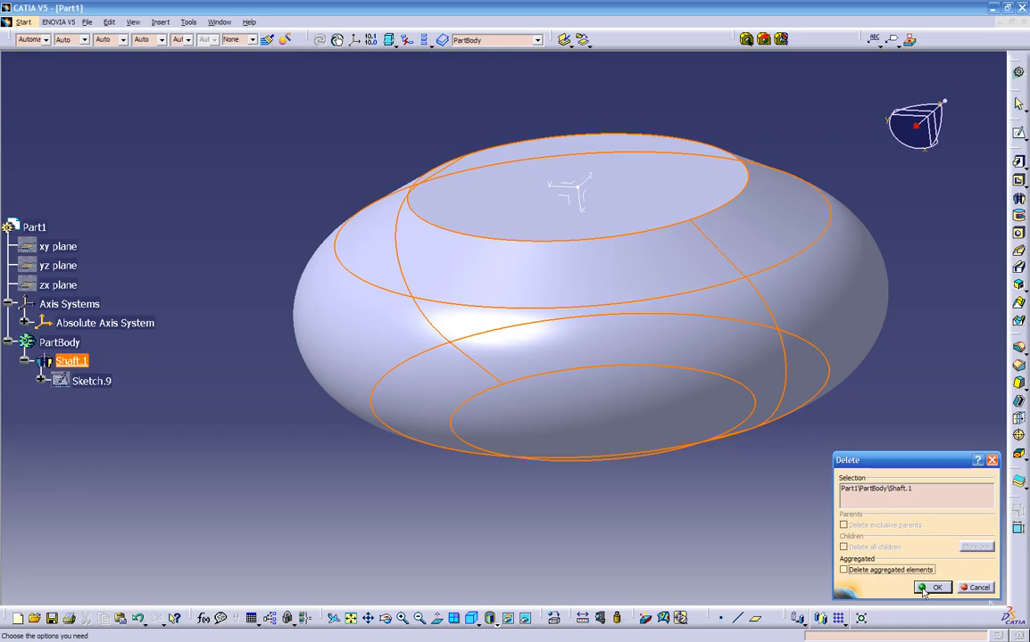
left_click(932, 588)
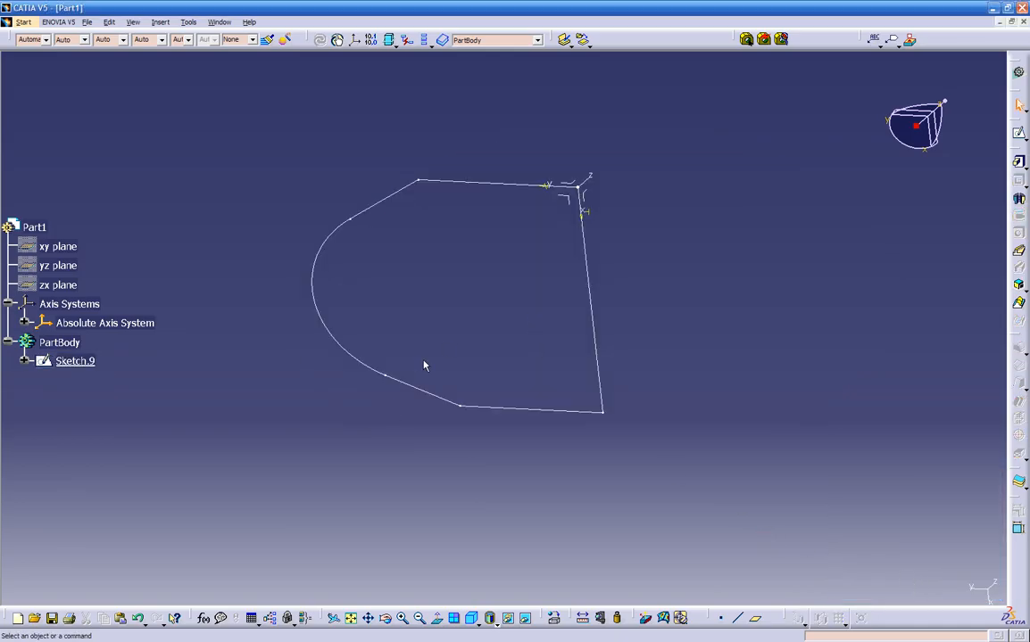
Reopen the arc-topped profile sketch and delete all of its geometry and dimensions
double_click(429, 393)
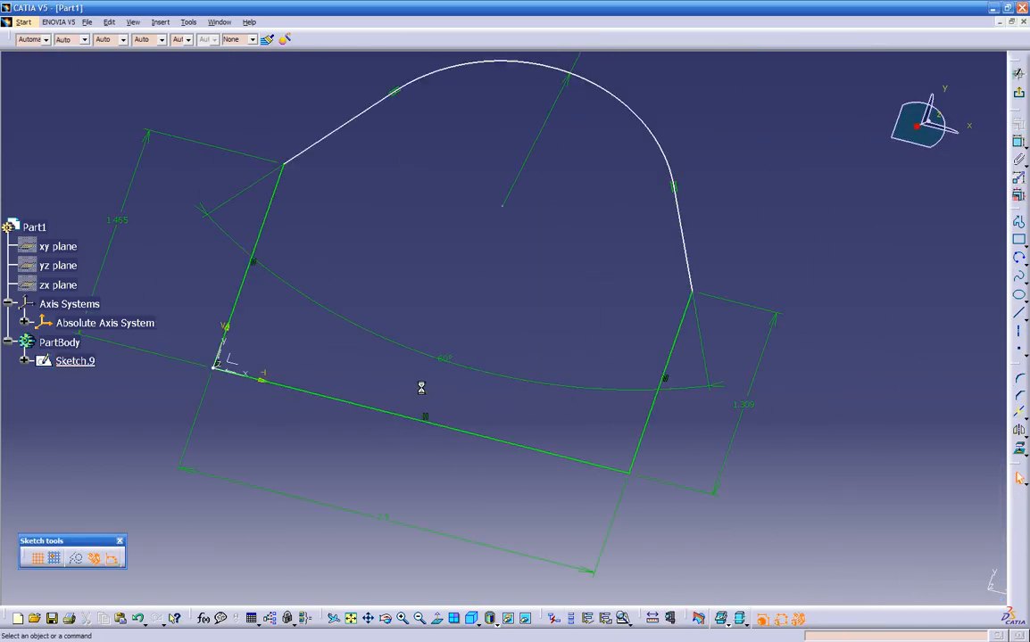
mouse_move(413, 438)
middle_mouse_down()
mouse_move(398, 448)
mouse_move(284, 208)
mouse_move(386, 381)
mouse_move(368, 445)
middle_mouse_up()
left_click(406, 439)
left_click(386, 385)
mouse_move(199, 124)
left_mouse_down()
mouse_move(593, 480)
mouse_move(736, 528)
left_mouse_up()
key("Delete")
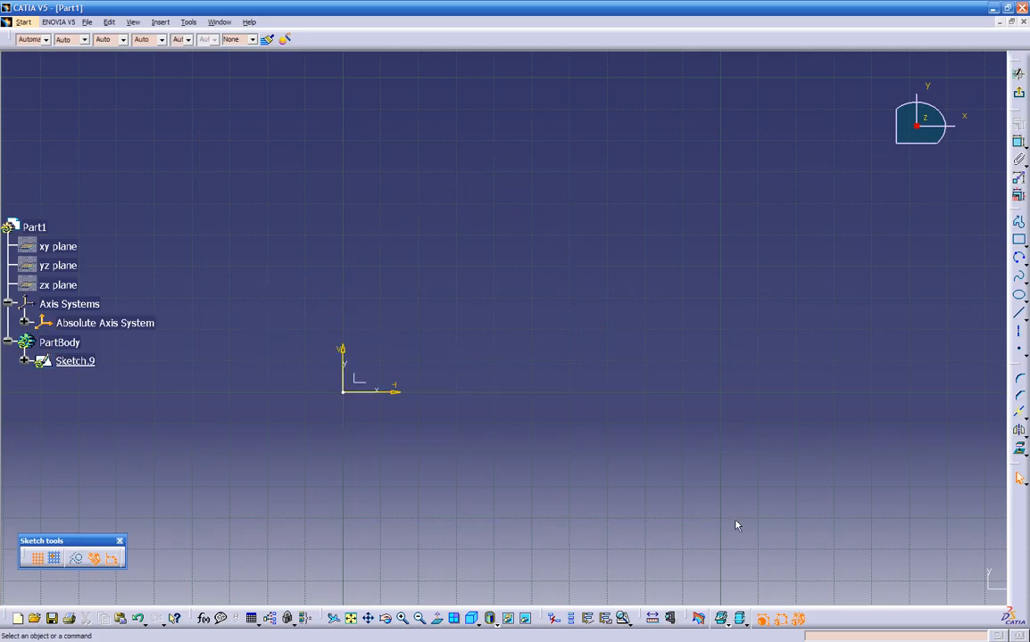
Draw a vertical axis line in the empty sketch at about H 1.992 in from the origin
left_click(1020, 332)
left_click(534, 106)
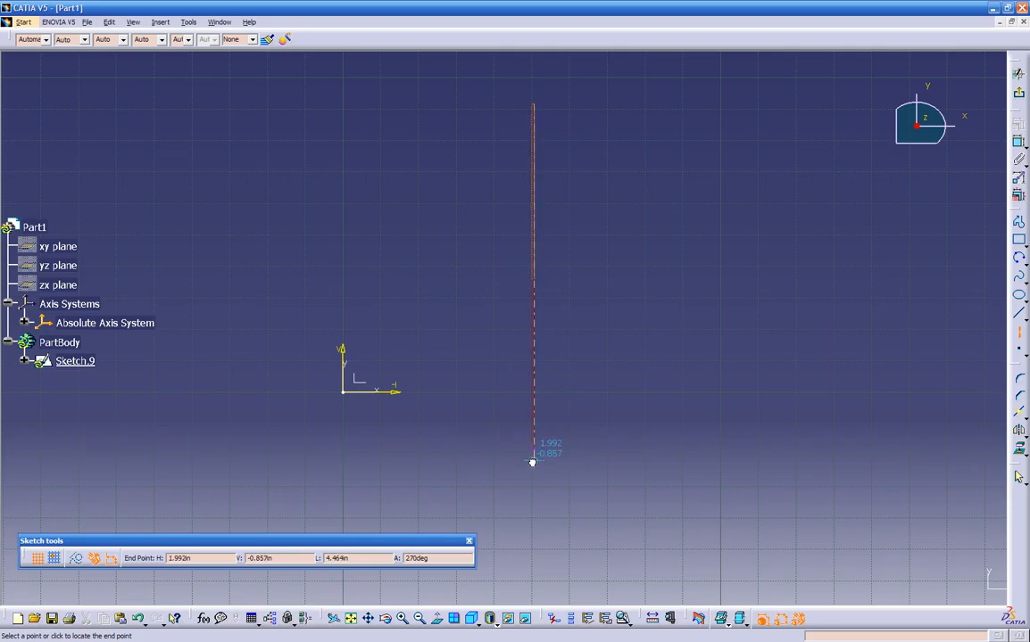
left_click(534, 332)
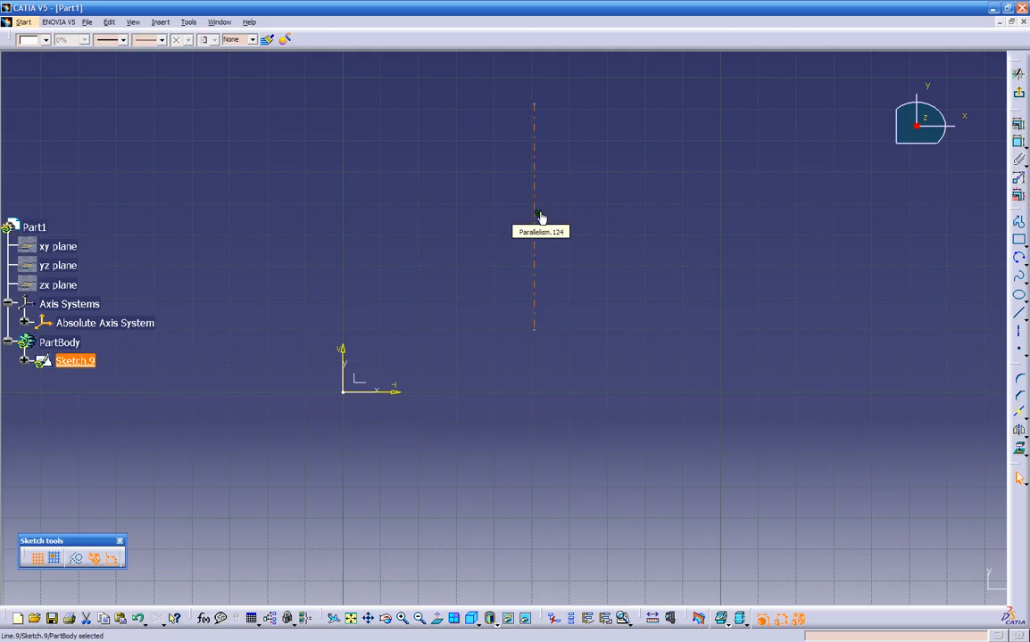
mouse_move(535, 269)
middle_mouse_down()
mouse_move(527, 257)
mouse_move(508, 381)
middle_mouse_up()
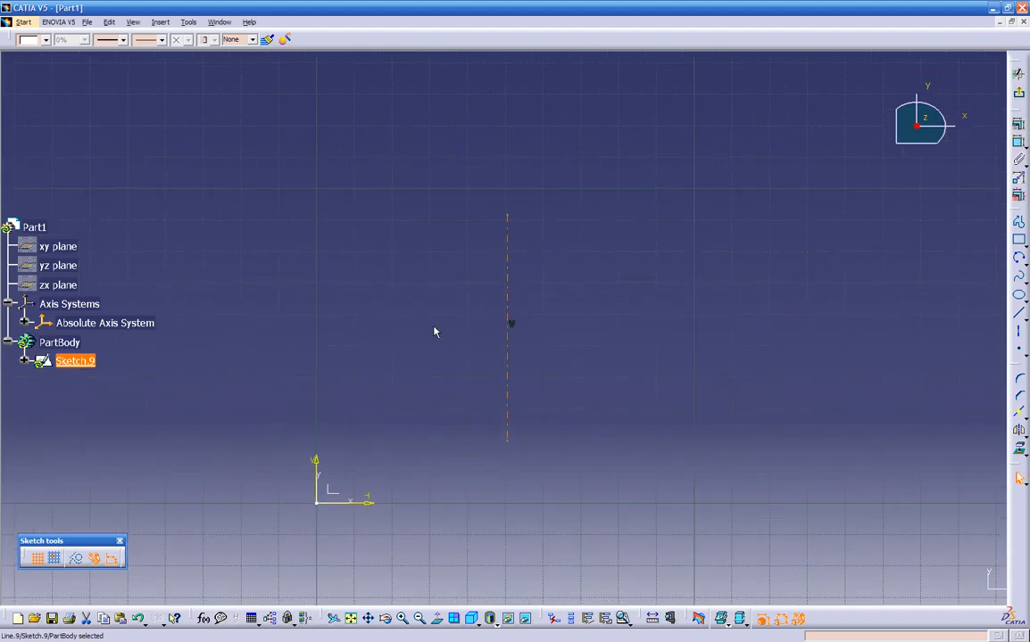
Start a profile at the axis's lower end with a base line, an outer arc of about 0.184 in radius, and a return line to about H 2.498 in
left_click(1019, 225)
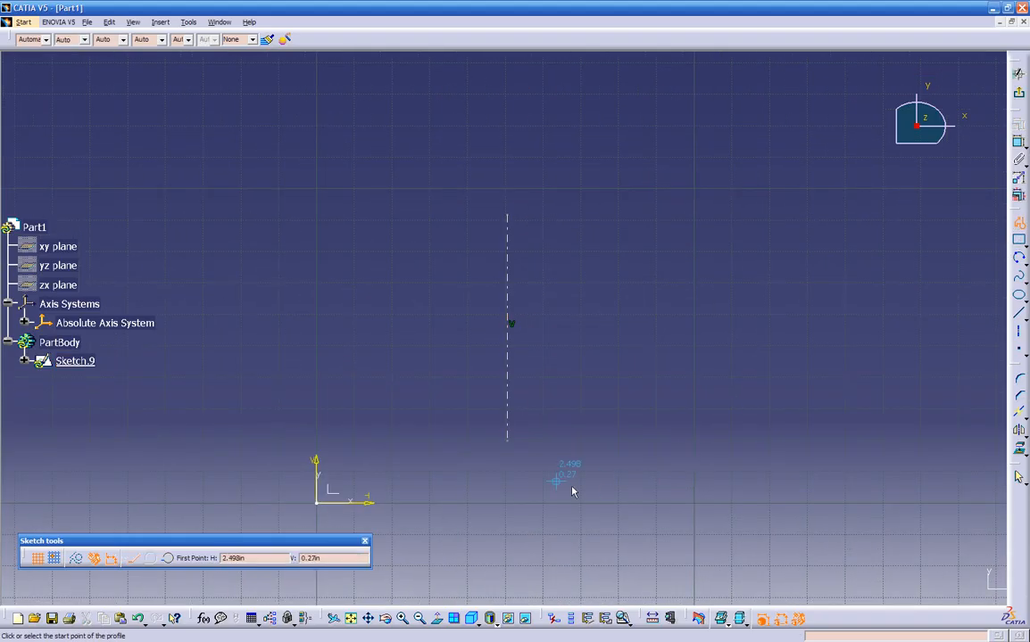
left_click(508, 439)
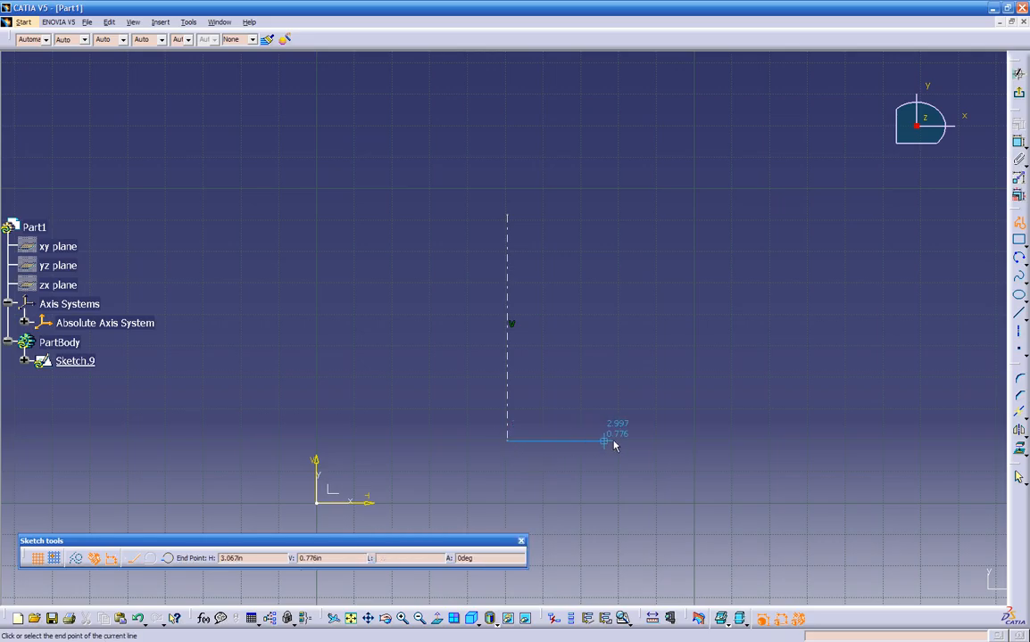
left_click(658, 440)
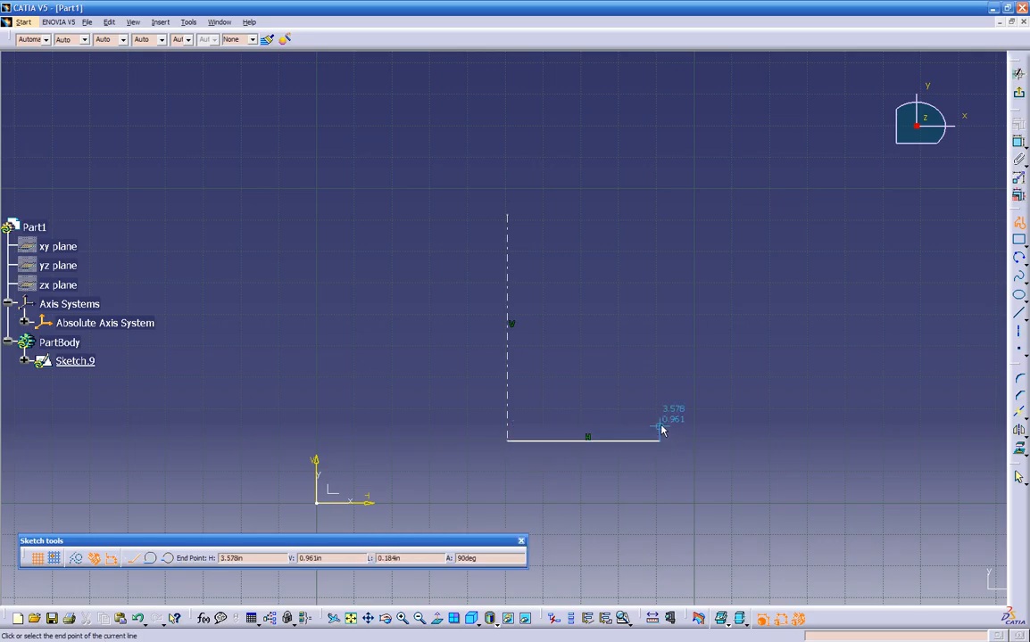
left_click_drag(661, 430, 637, 419)
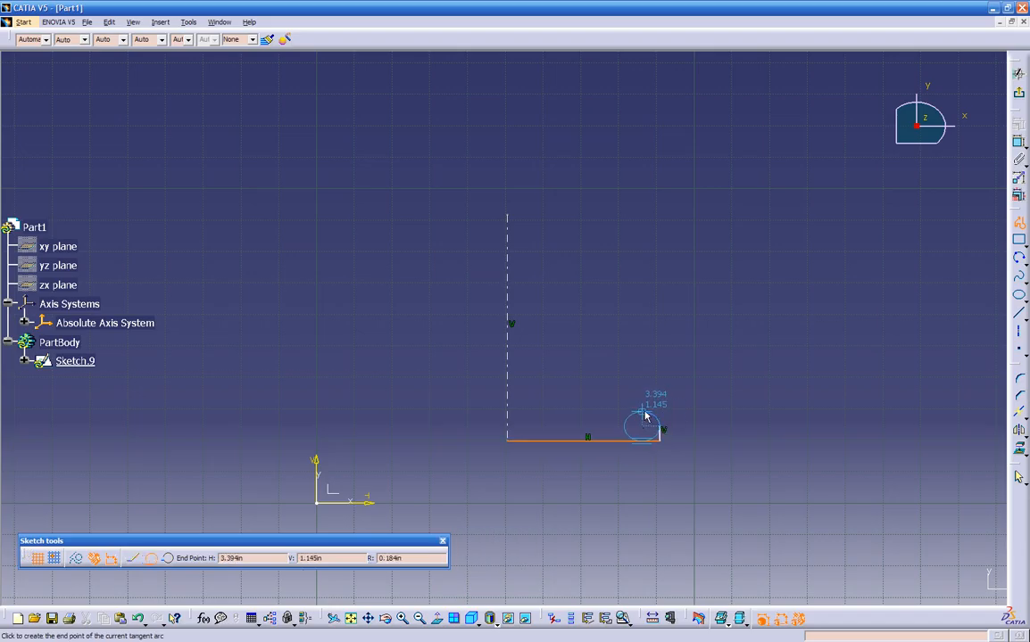
left_click(645, 412)
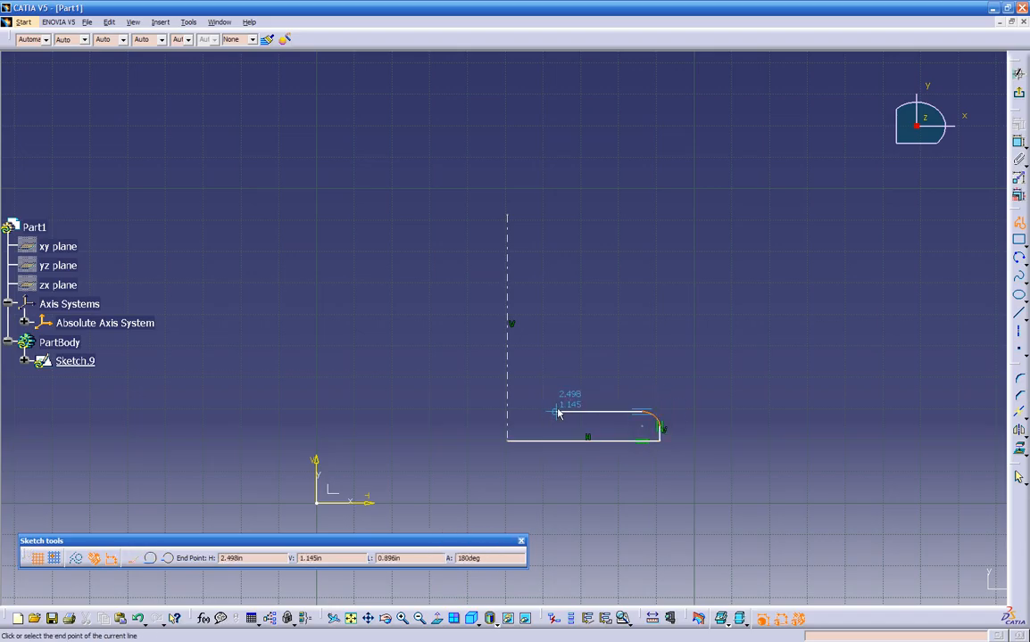
left_click_drag(556, 409, 552, 394)
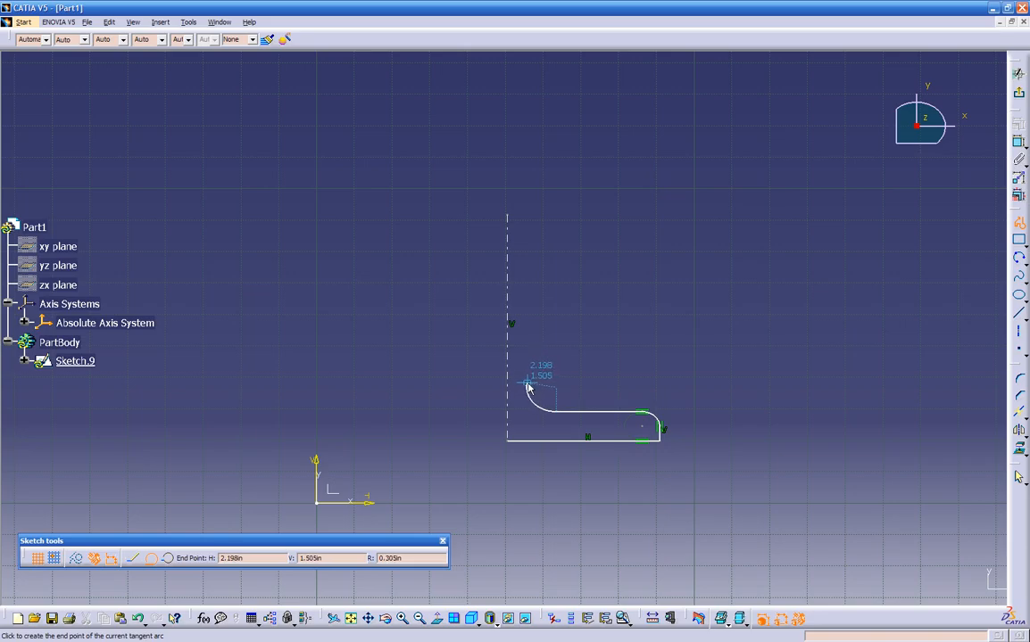
Continue the profile upward with a tangent arc curving near the axis, followed by a chain of zigzag lines ending up and away from the axis
left_click(540, 375)
left_click(597, 343)
left_click(635, 285)
left_click(600, 240)
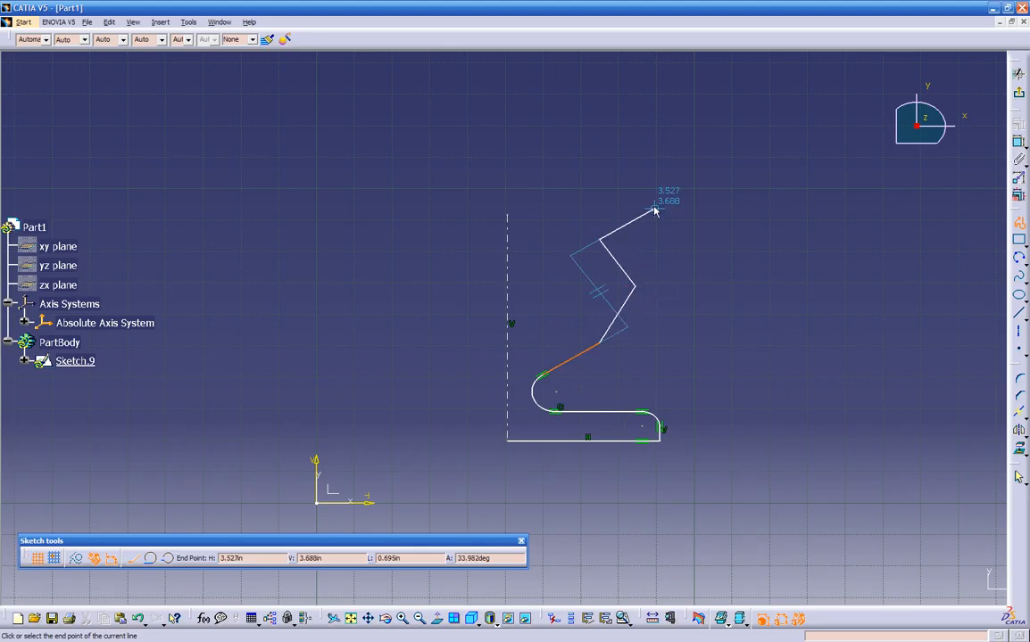
left_click(703, 168)
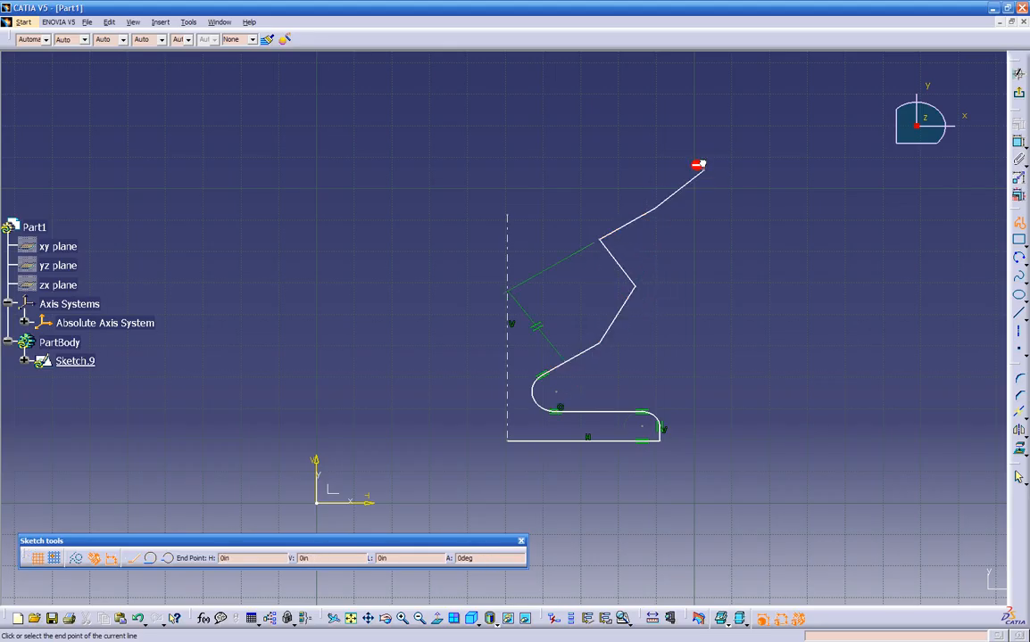
Complete the profile's bulbous head with tangent arcs and a connecting line, ending the last arc on the axis at its upper end
left_click_drag(626, 125, 623, 127)
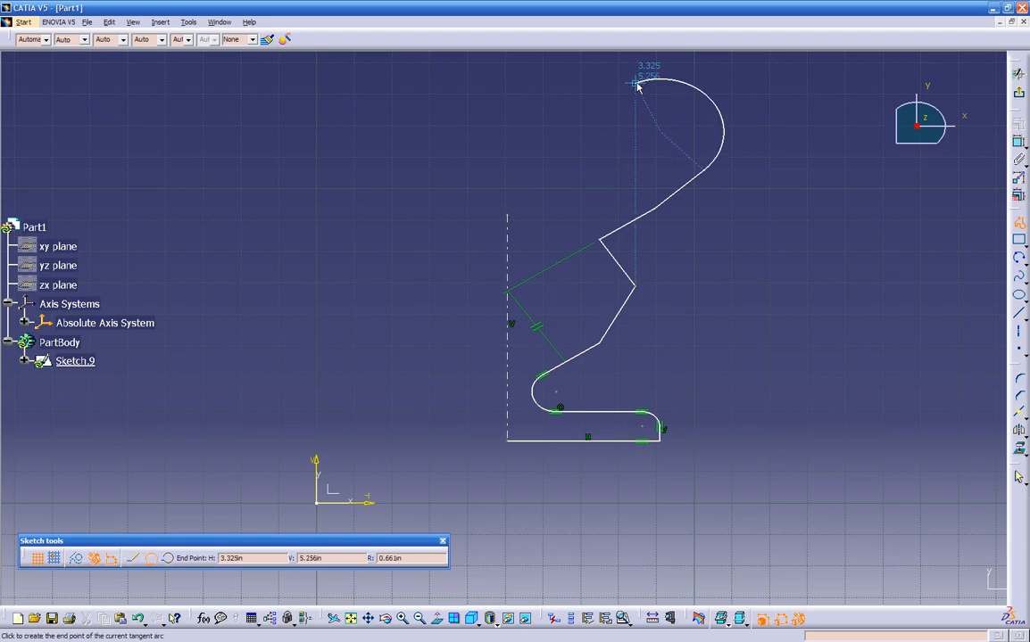
middle_click_drag(603, 233, 493, 426)
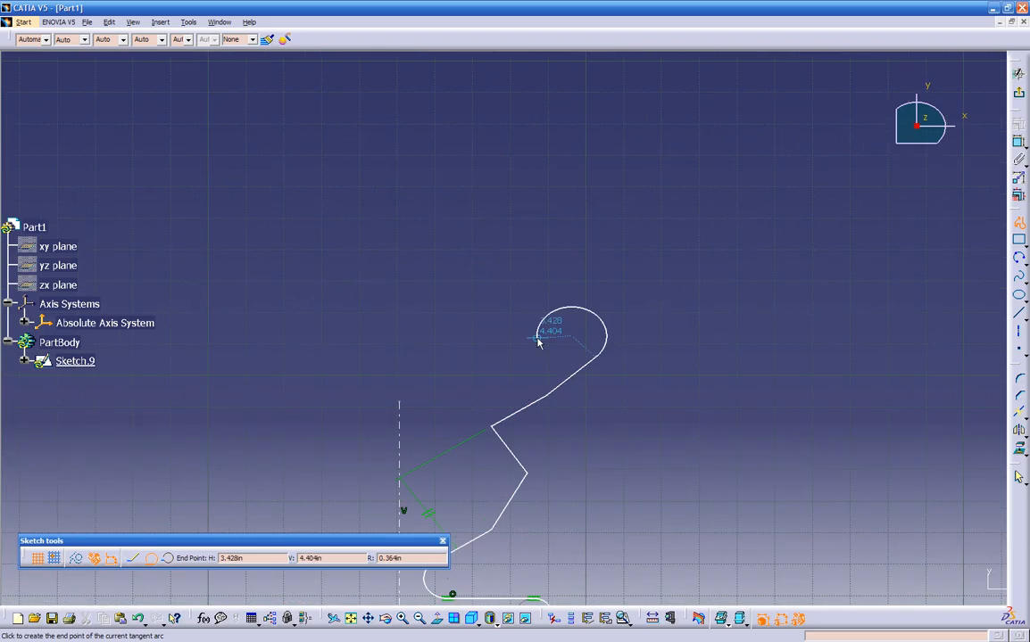
left_click(580, 299)
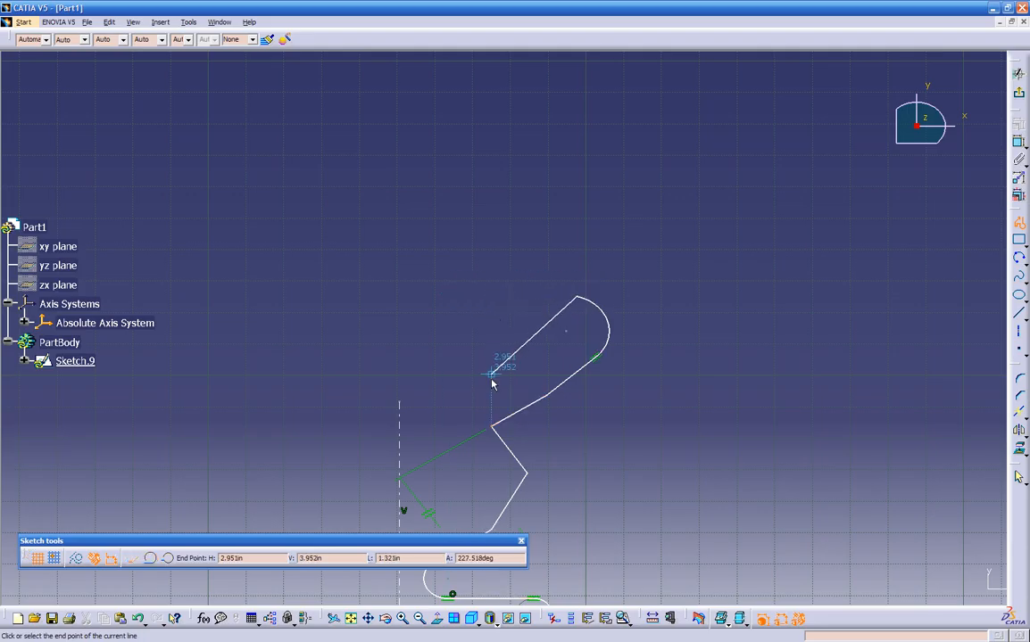
left_click(520, 285)
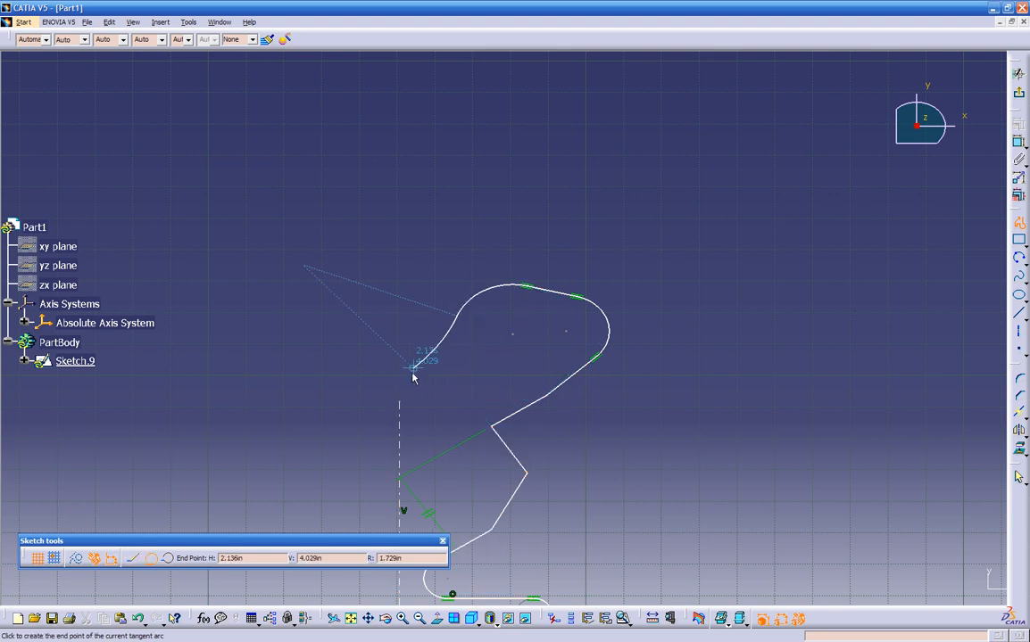
middle_click_drag(373, 437, 527, 298)
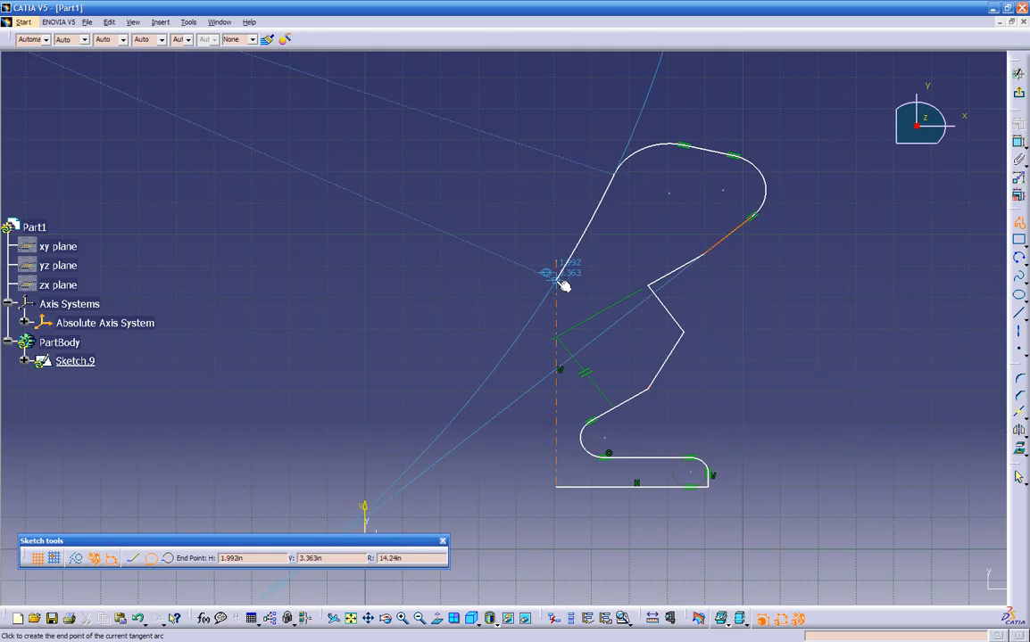
left_click(557, 272)
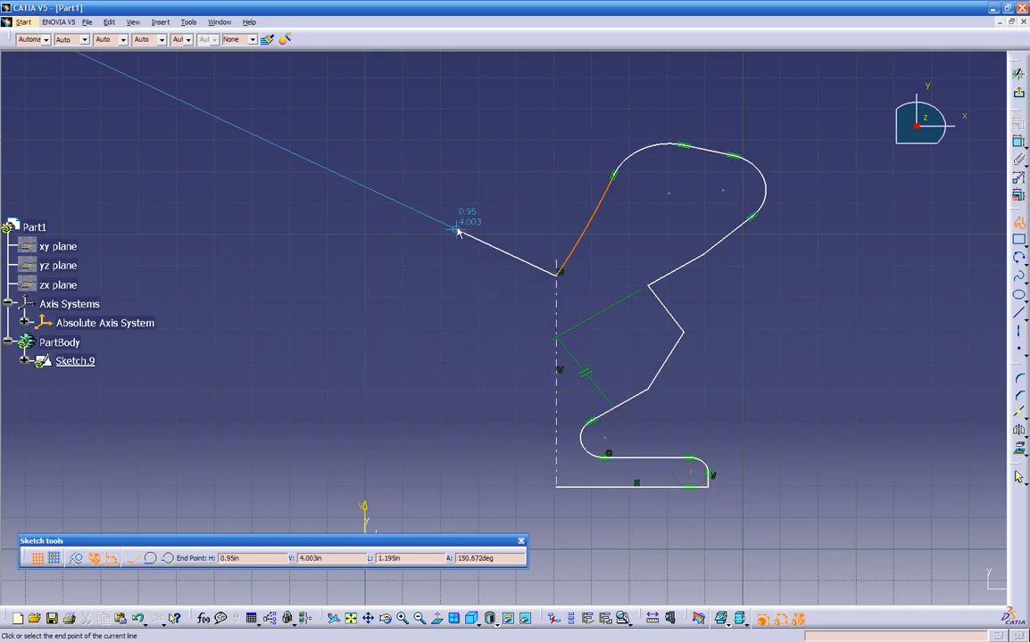
key("Escape")
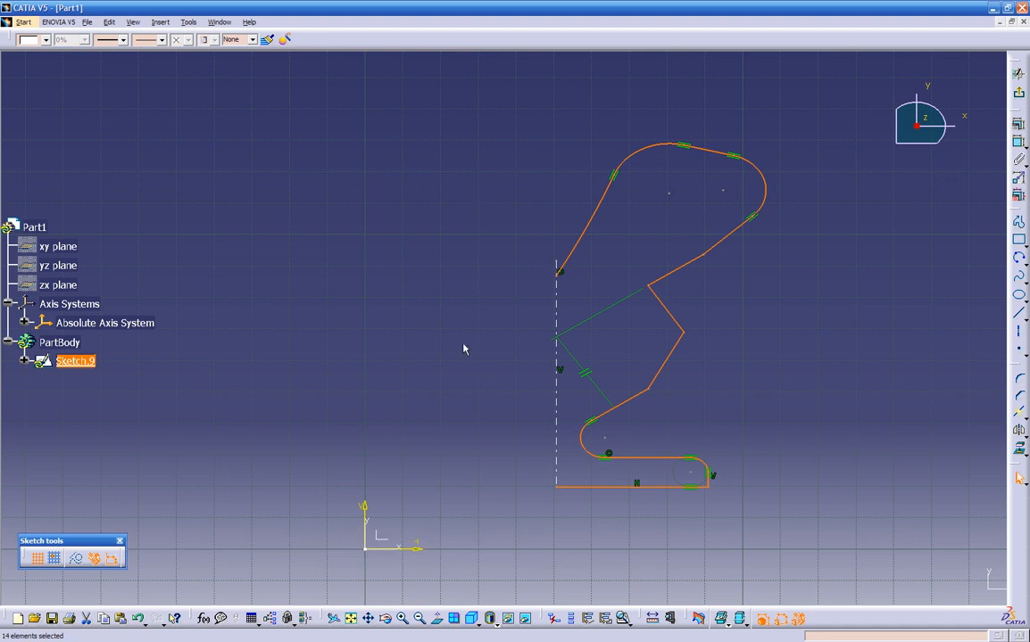
left_click(438, 348)
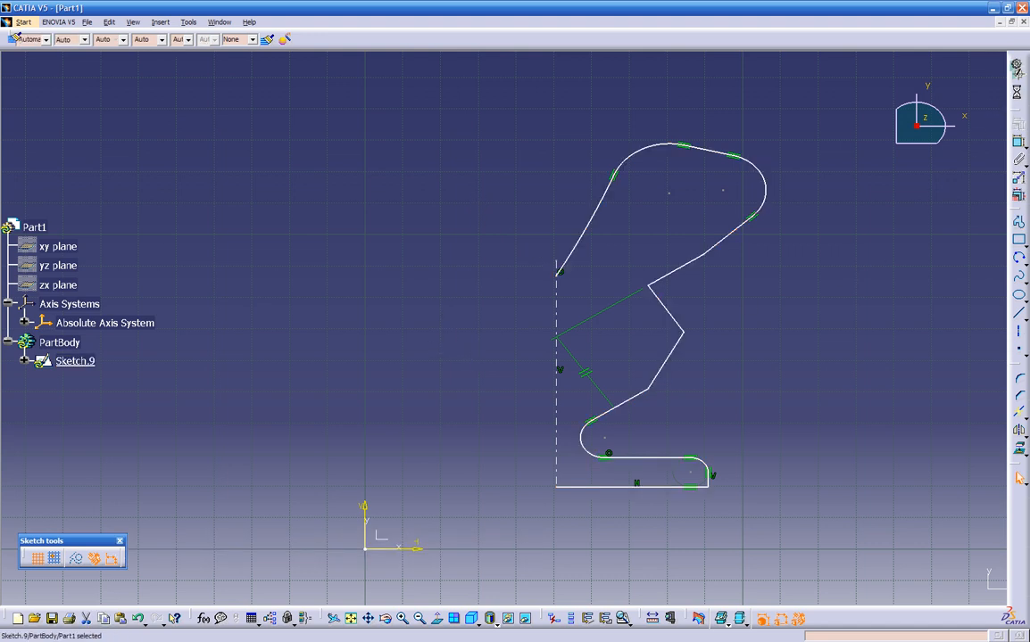
Exit the sketch, create a 360-degree Shaft from the profile around the sketch axis, and inspect the revolved solid
left_click(1018, 73)
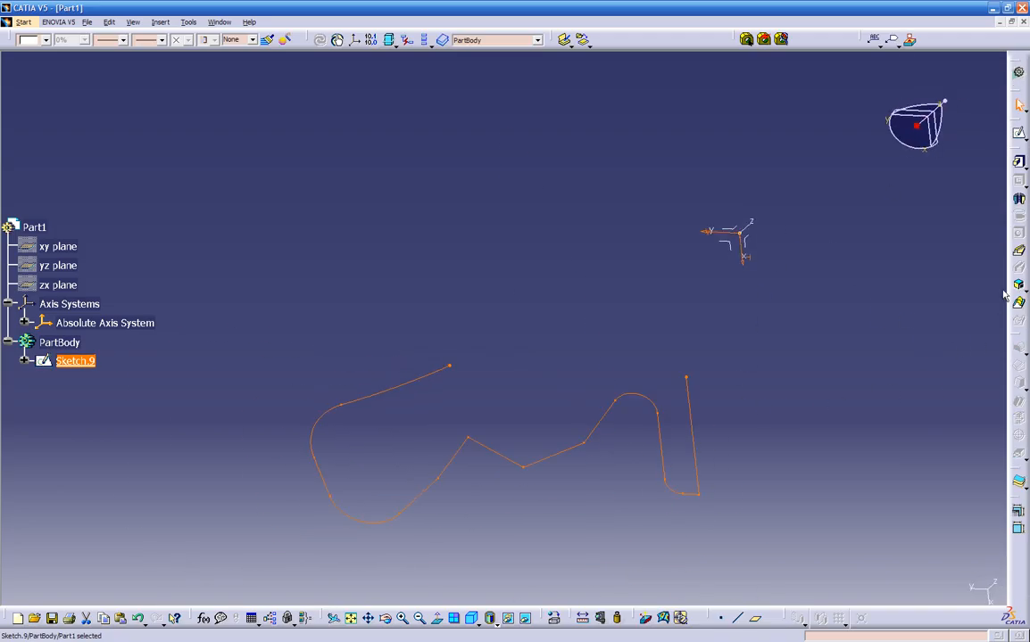
left_click(1018, 198)
middle_click_drag(649, 328, 421, 463)
middle_click_drag(416, 332, 683, 299)
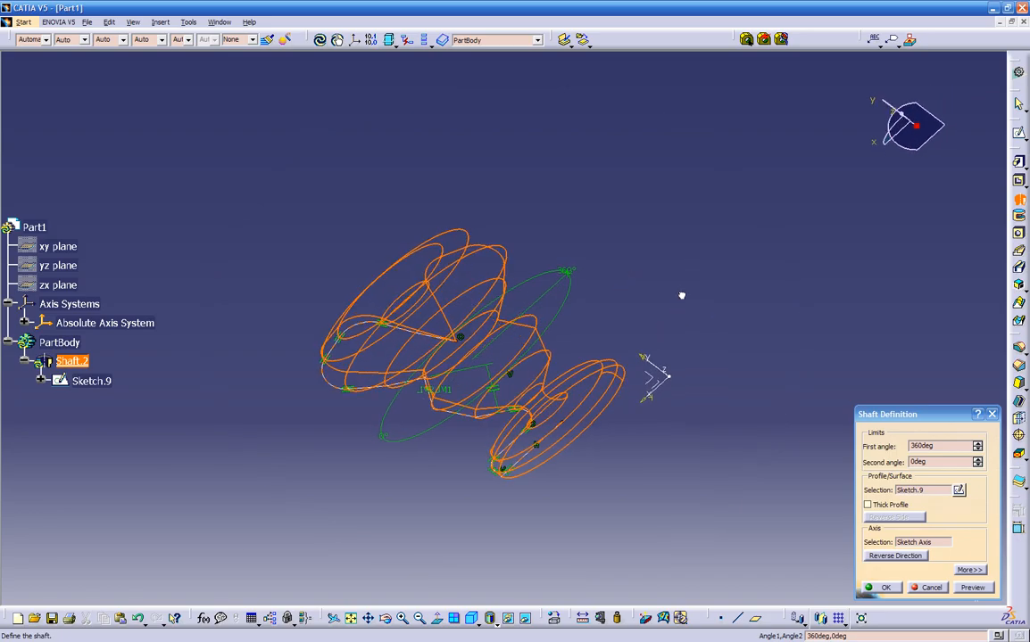
left_click(970, 587)
middle_click_drag(704, 377, 731, 385)
left_click(883, 588)
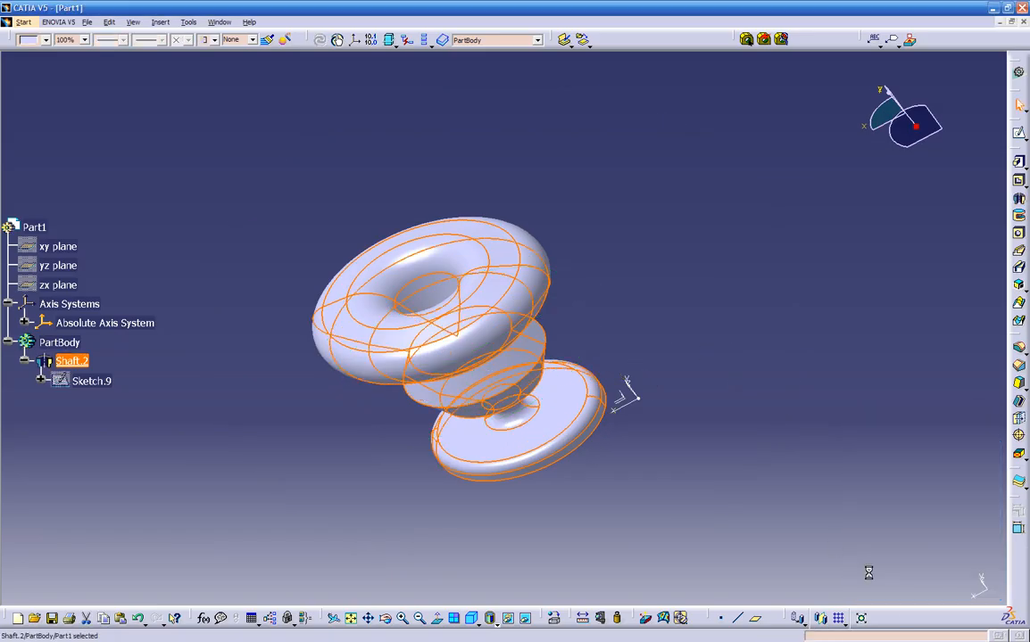
middle_click_drag(457, 333, 547, 318)
middle_click_drag(335, 415, 385, 451)
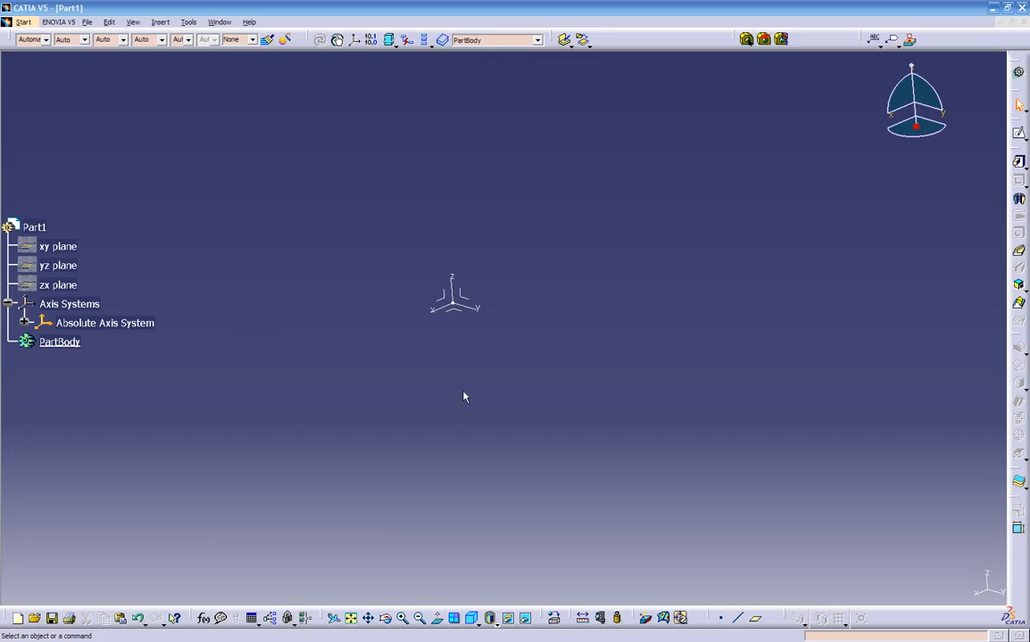
Open a new positioned-by-default sketch on the xy plane of the empty part
mouse_move(474, 395)
middle_mouse_down()
mouse_move(480, 384)
mouse_move(464, 379)
mouse_move(468, 389)
middle_mouse_up()
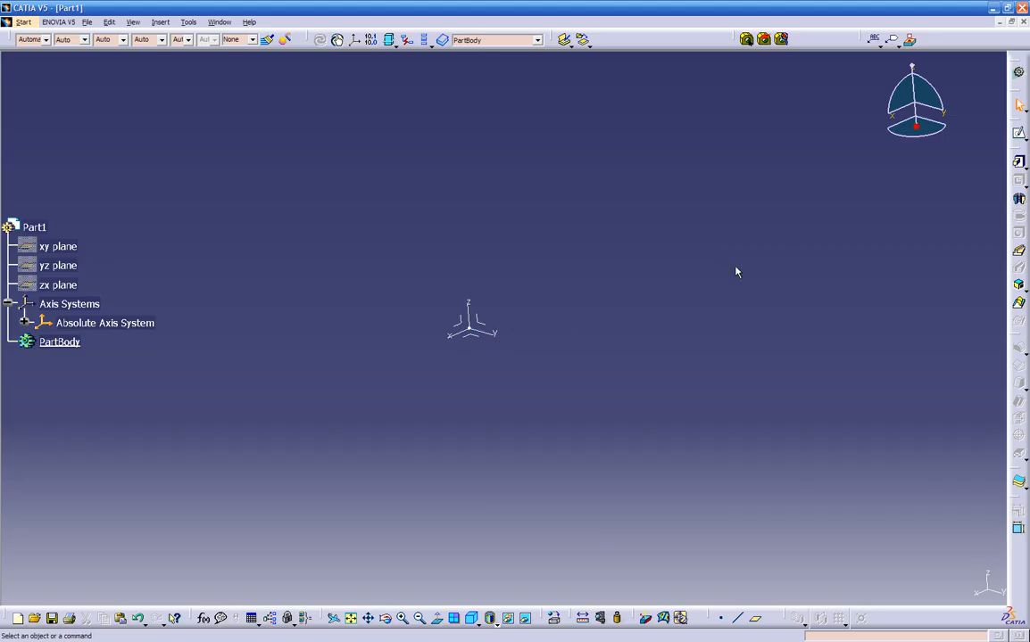
left_click(1023, 166)
left_click(1019, 134)
left_click(464, 335)
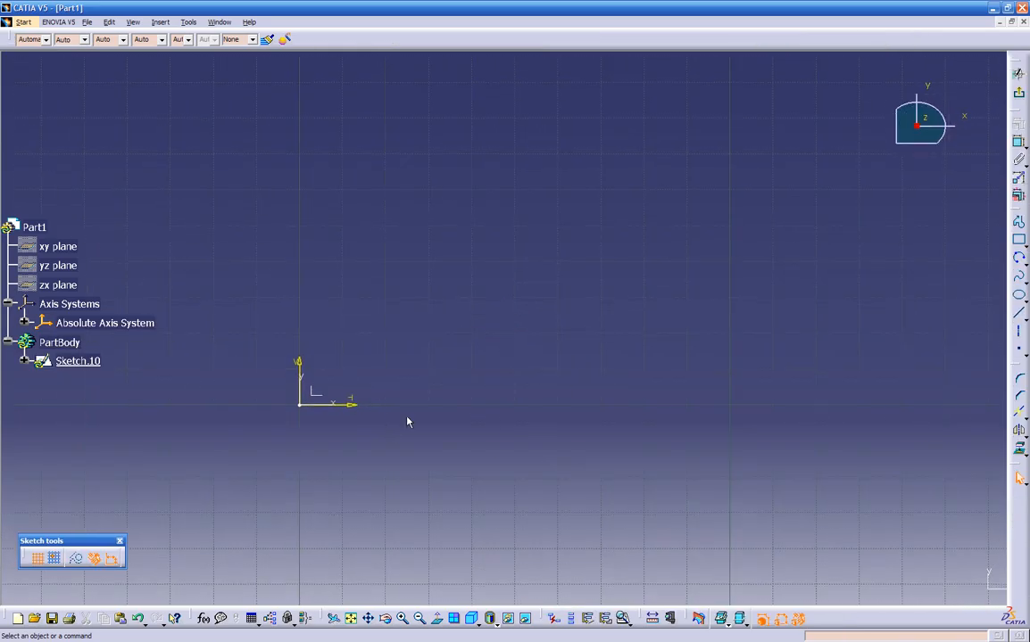
Draw a rectangle 4 in wide and 2 in high, starting above the origin on the positive H side
left_click(1019, 242)
left_click(400, 254)
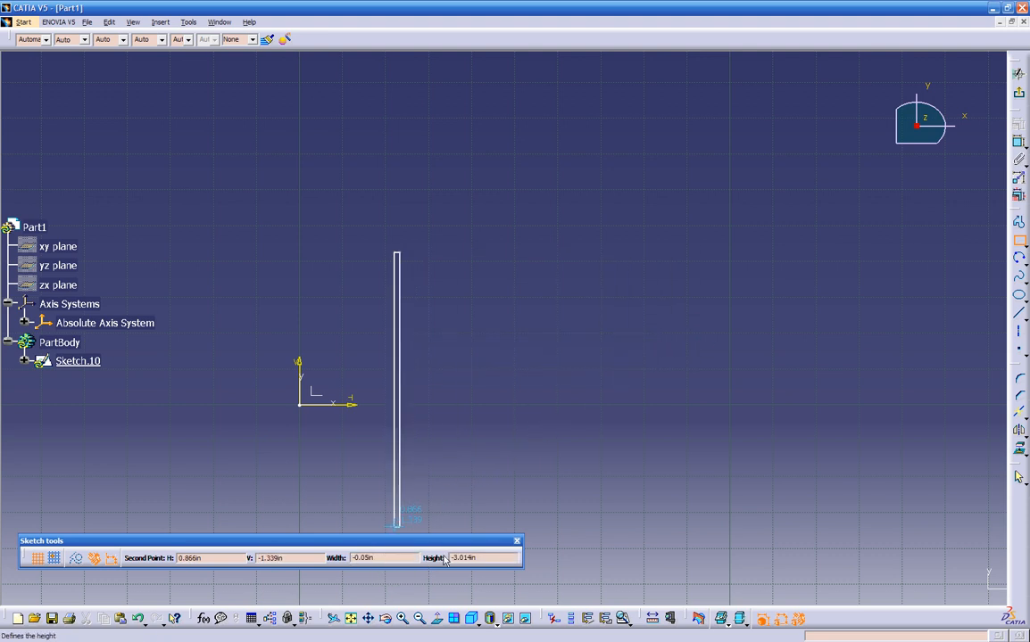
key("Tab")
key("Tab")
key("Tab")
type("4")
key("Tab")
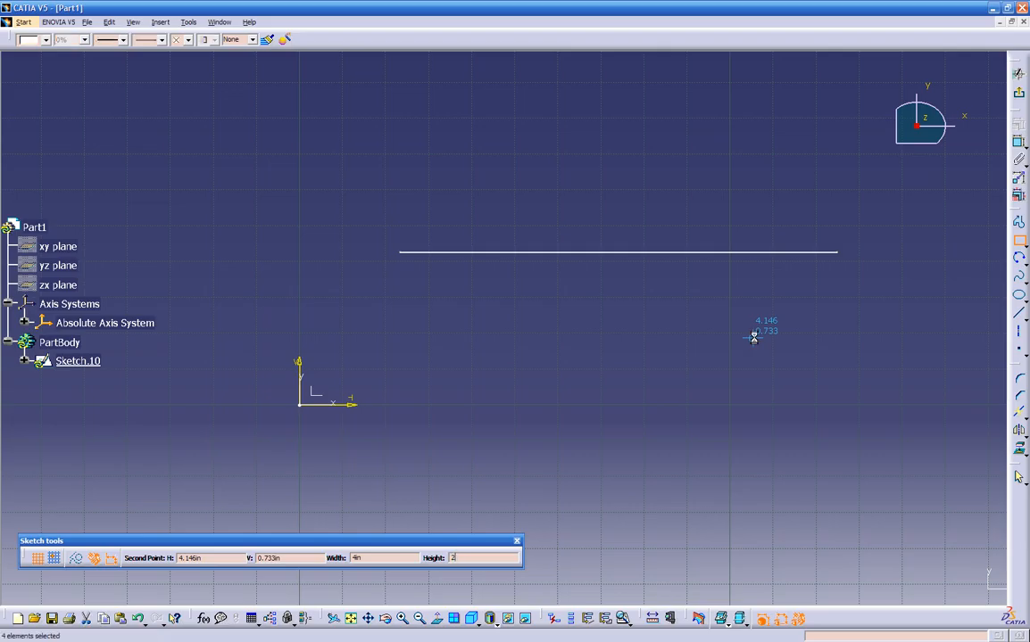
key("Return")
mouse_move(671, 337)
middle_mouse_down()
mouse_move(655, 329)
mouse_move(624, 475)
mouse_move(554, 305)
mouse_move(623, 351)
mouse_move(630, 372)
middle_mouse_up()
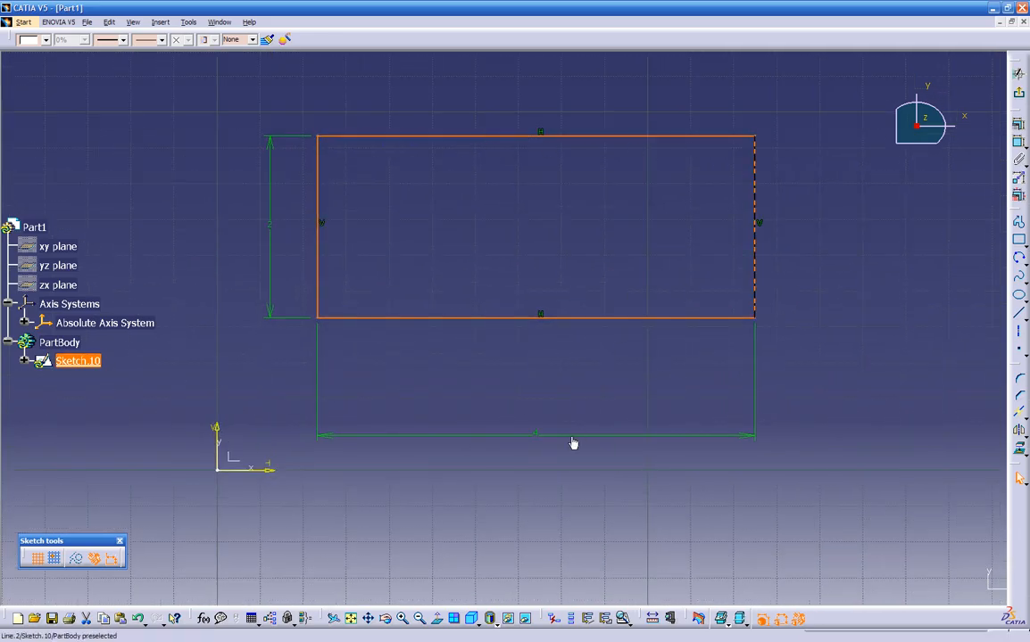
Move the rectangle farther from the origin by its lower edge, to about 1.89 in above the horizontal axis
left_click(479, 379)
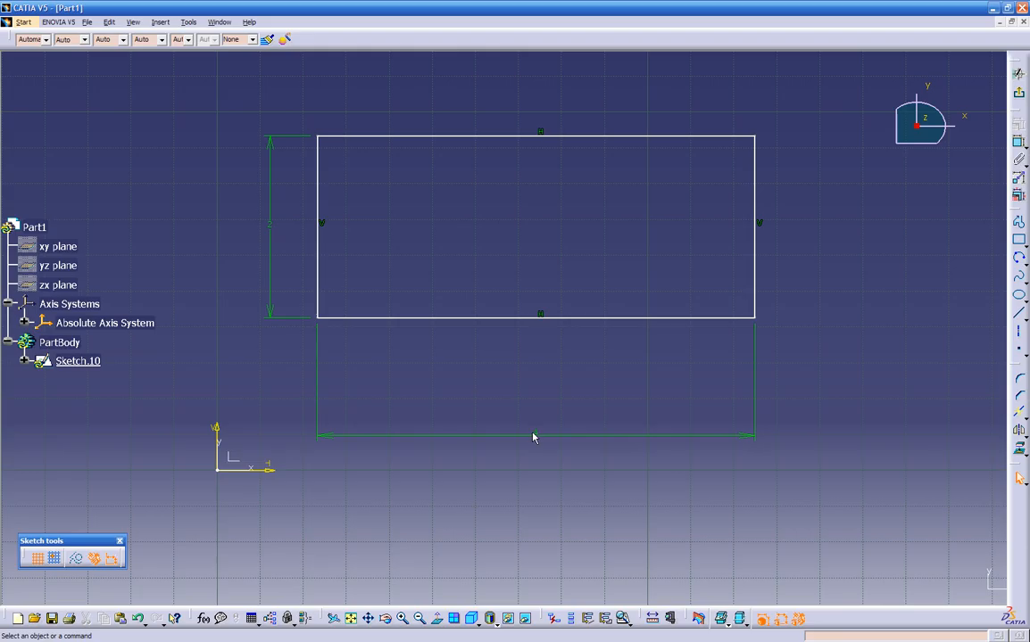
left_click(273, 228)
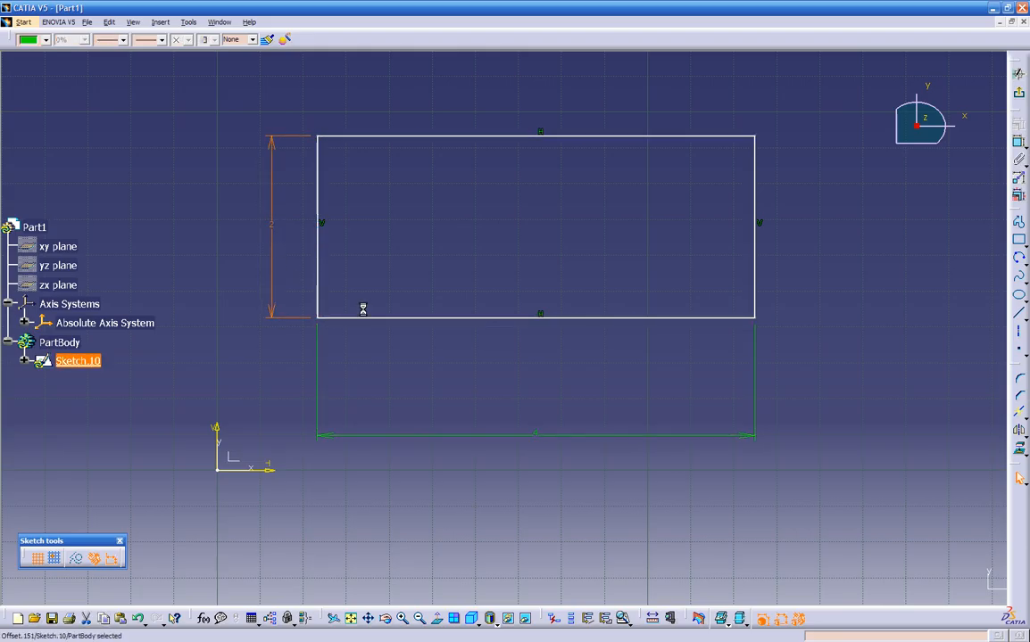
left_click_drag(413, 320, 580, 298)
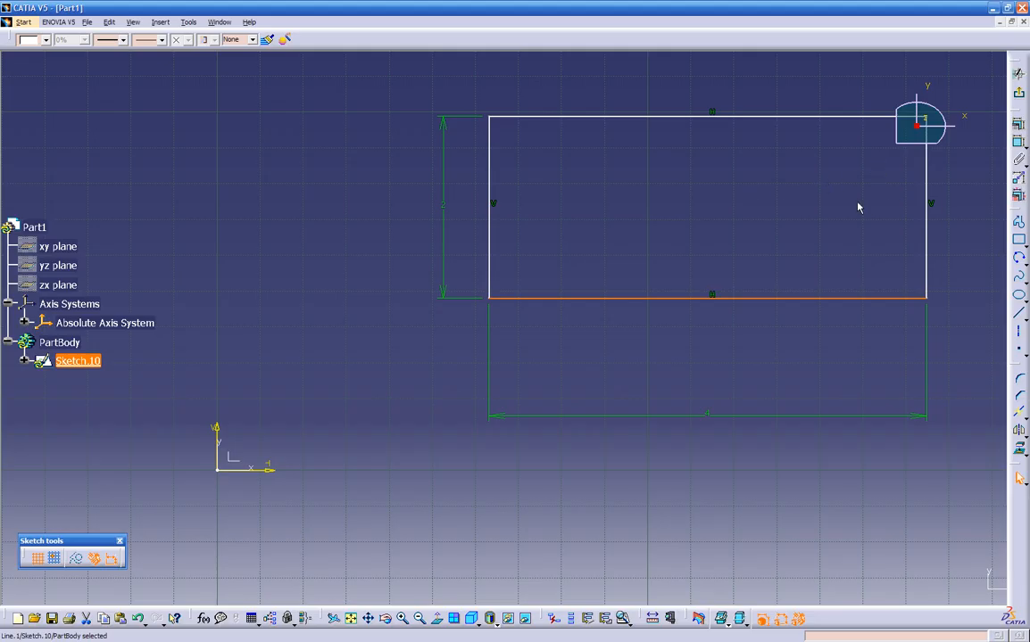
Dimension the rectangle's lower edge from the horizontal sketch axis and set the distance to 1 in
left_click(1018, 142)
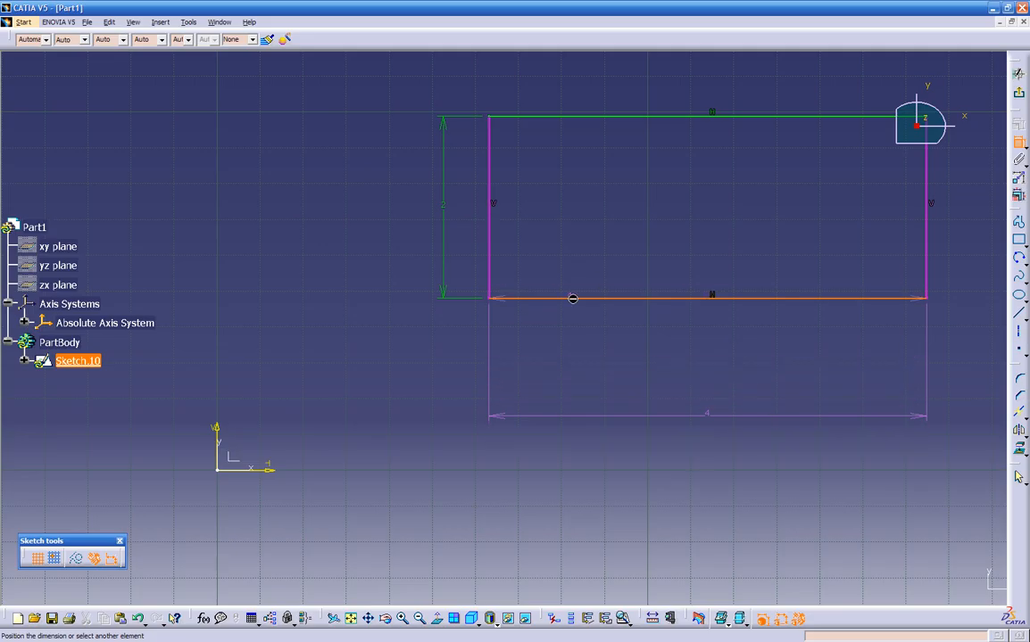
left_click(708, 416)
left_click(271, 473)
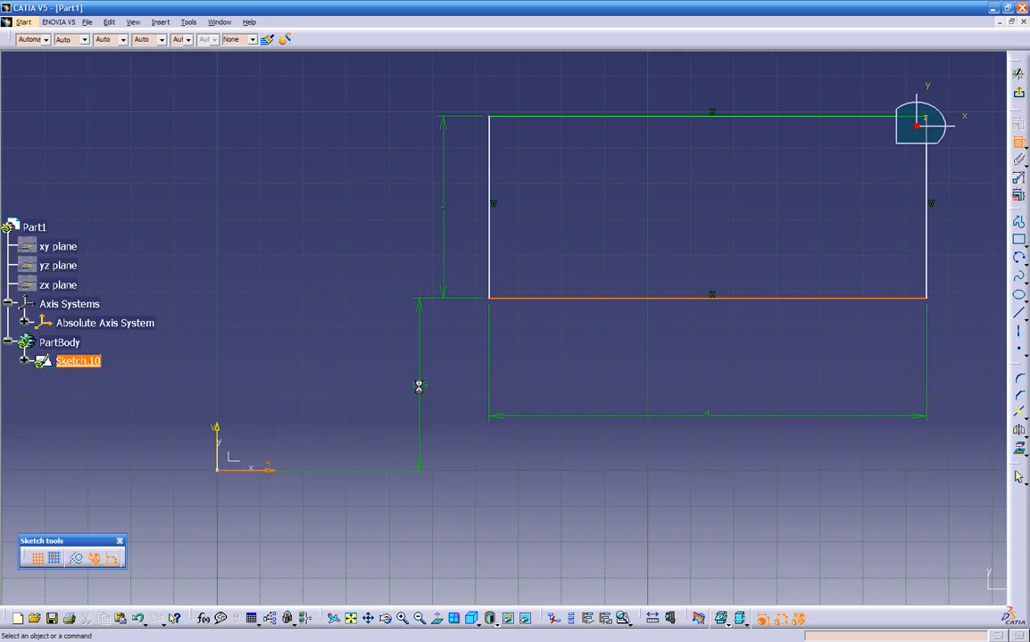
left_click(420, 391)
double_click(419, 386)
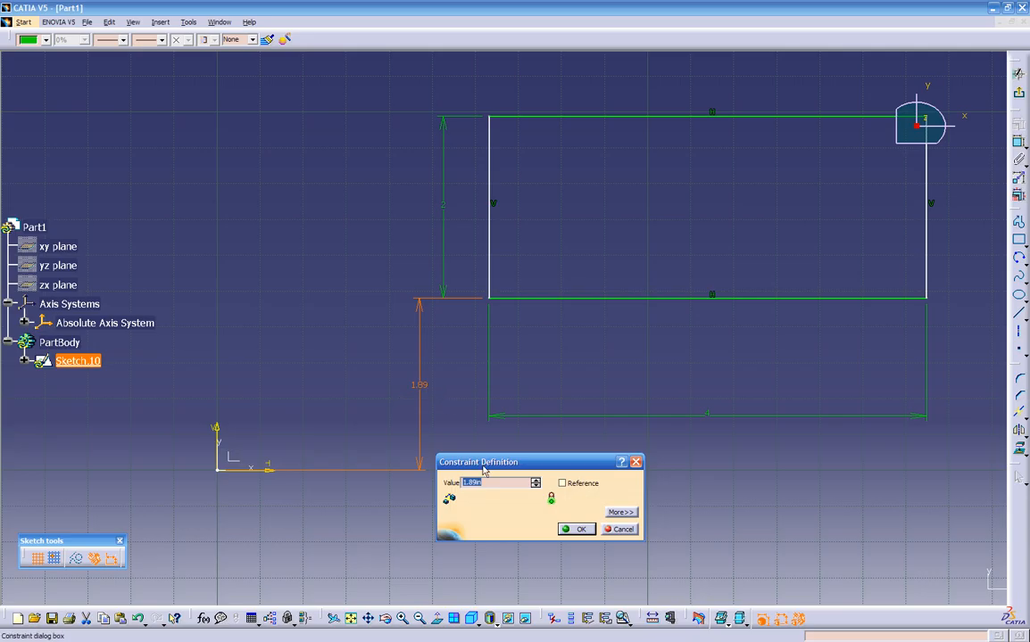
type("1")
key("Return")
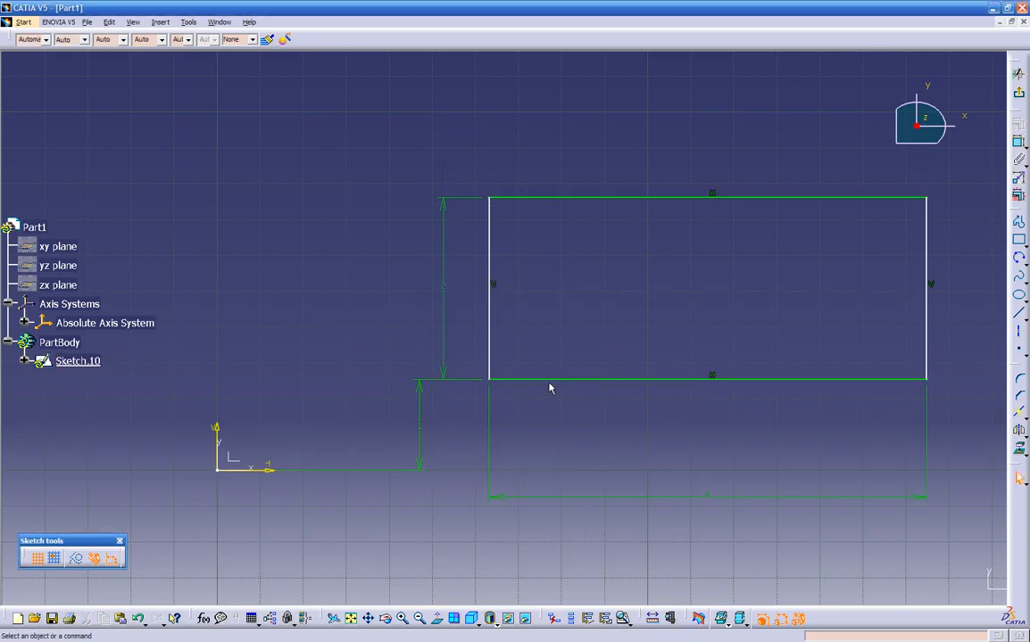
Shift the rectangle slightly toward the vertical sketch axis and try to add another constraint to it
left_click_drag(559, 381, 525, 339)
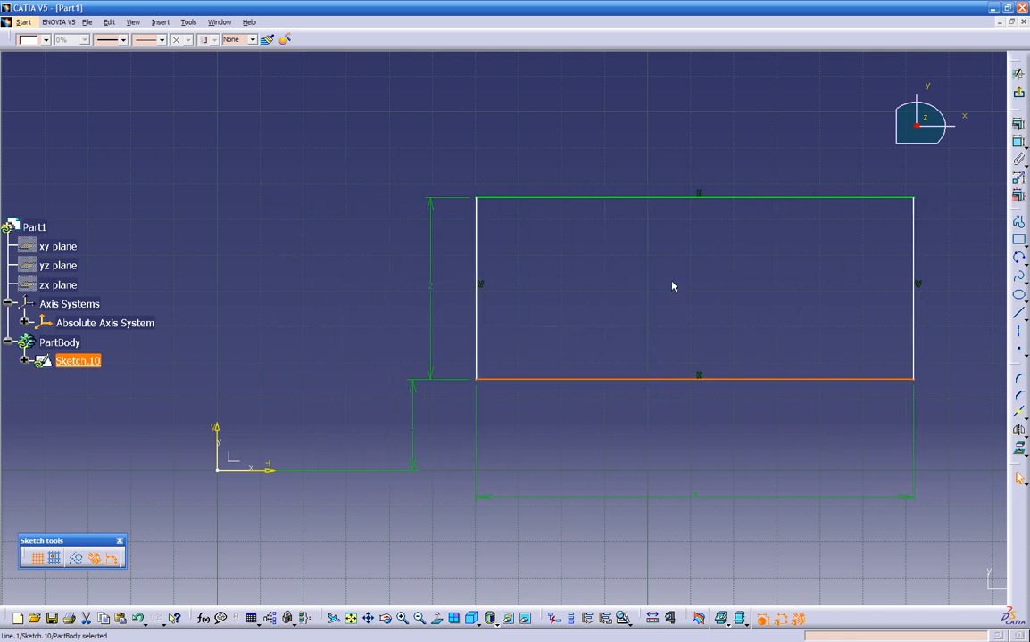
left_click(1019, 142)
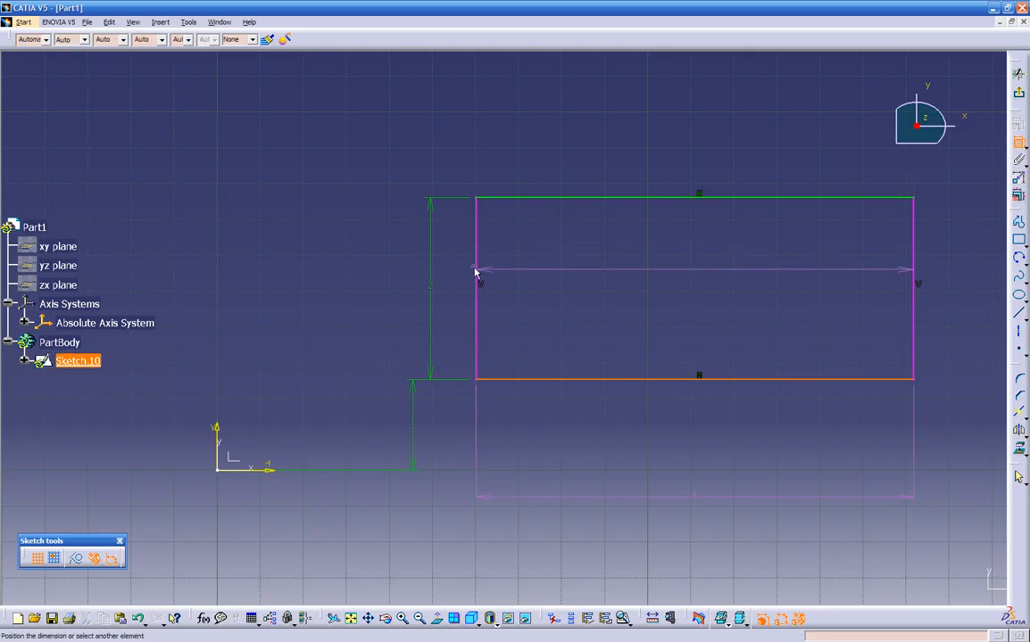
key("Escape")
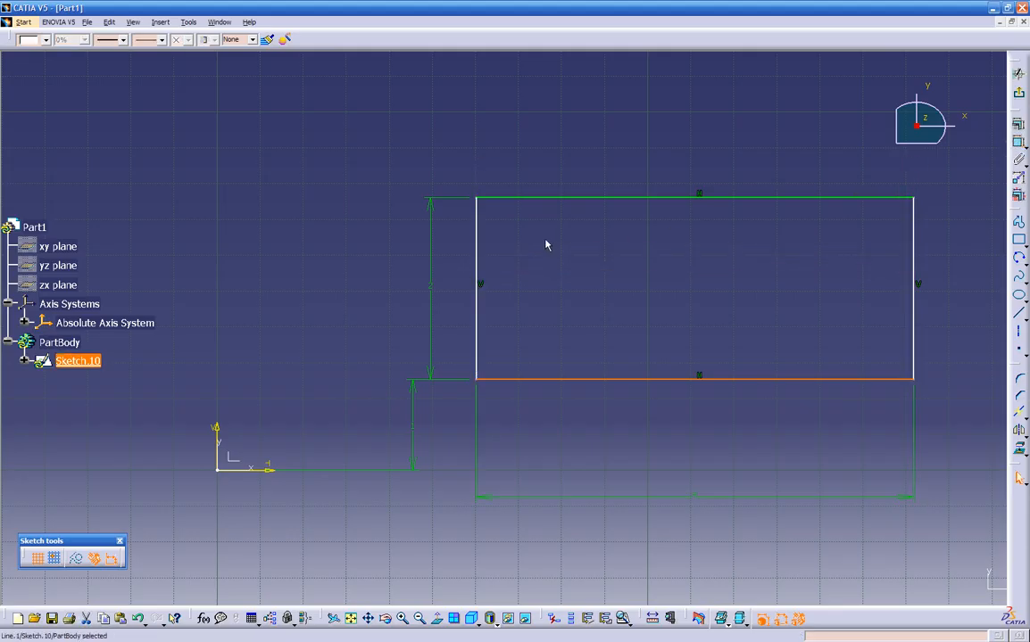
Constrain the rectangle's left edge to be coincident with the vertical sketch axis
left_click(482, 261)
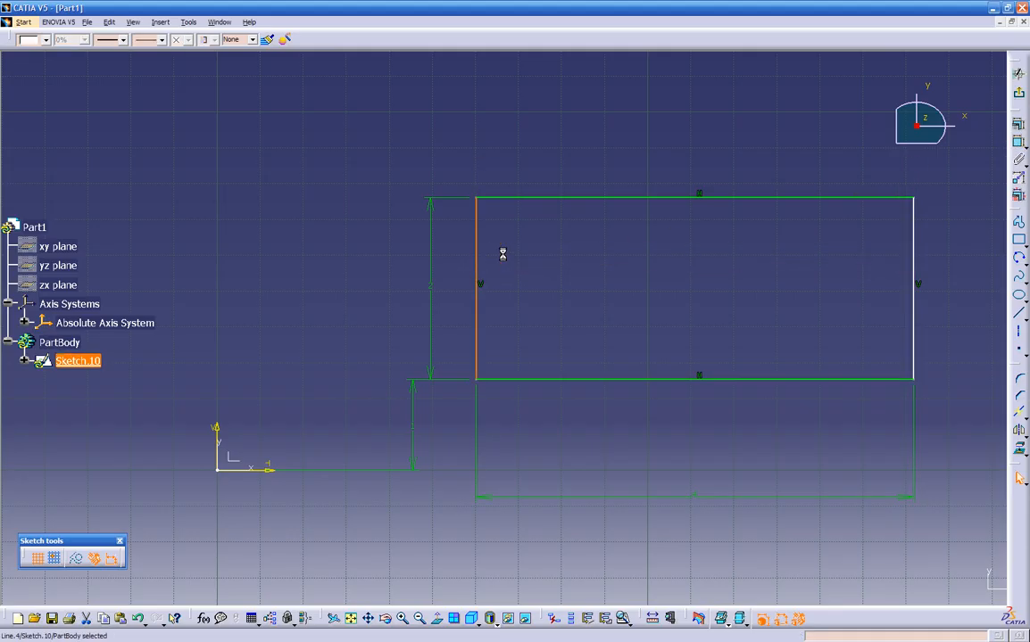
left_click(1018, 142)
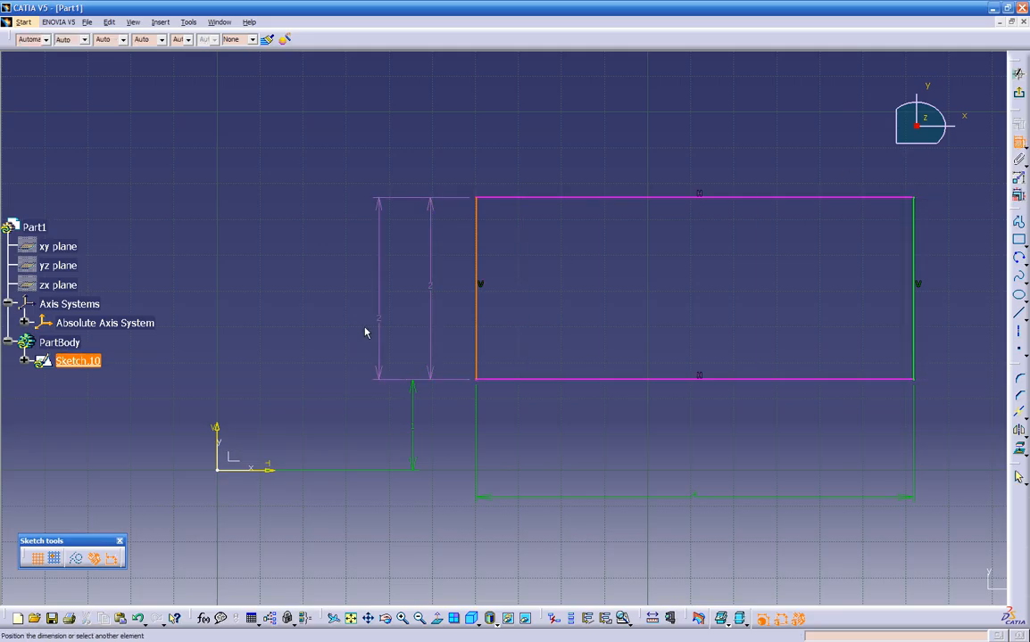
left_click(220, 432)
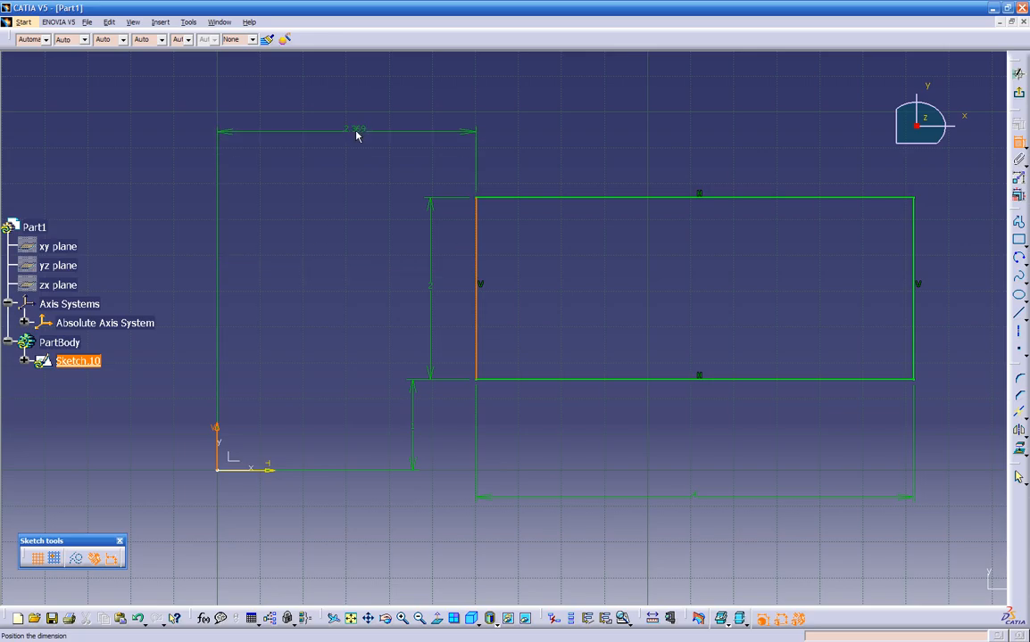
right_click(344, 129)
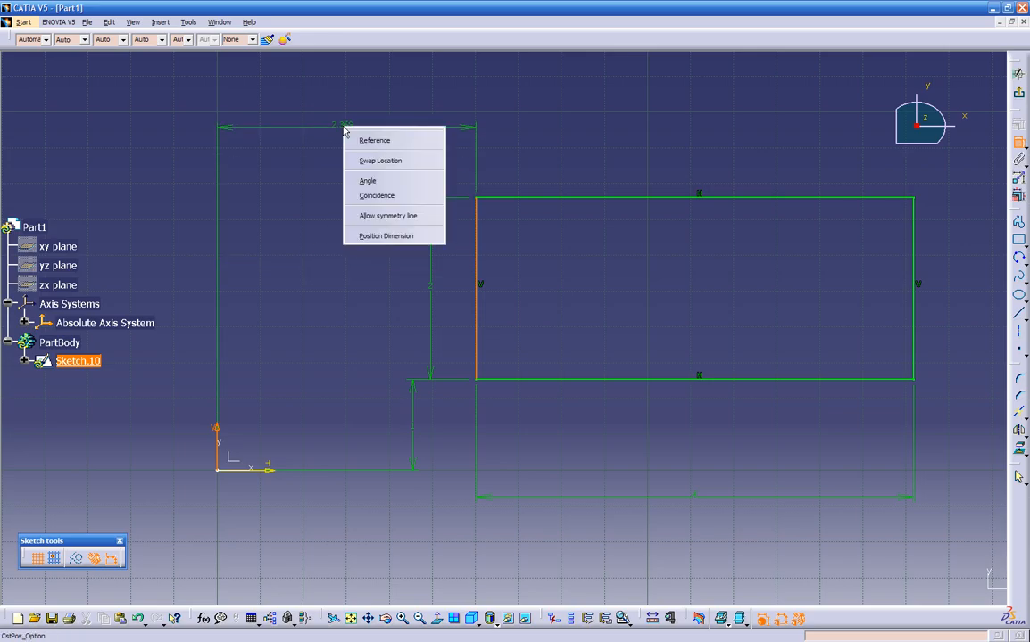
left_click(366, 190)
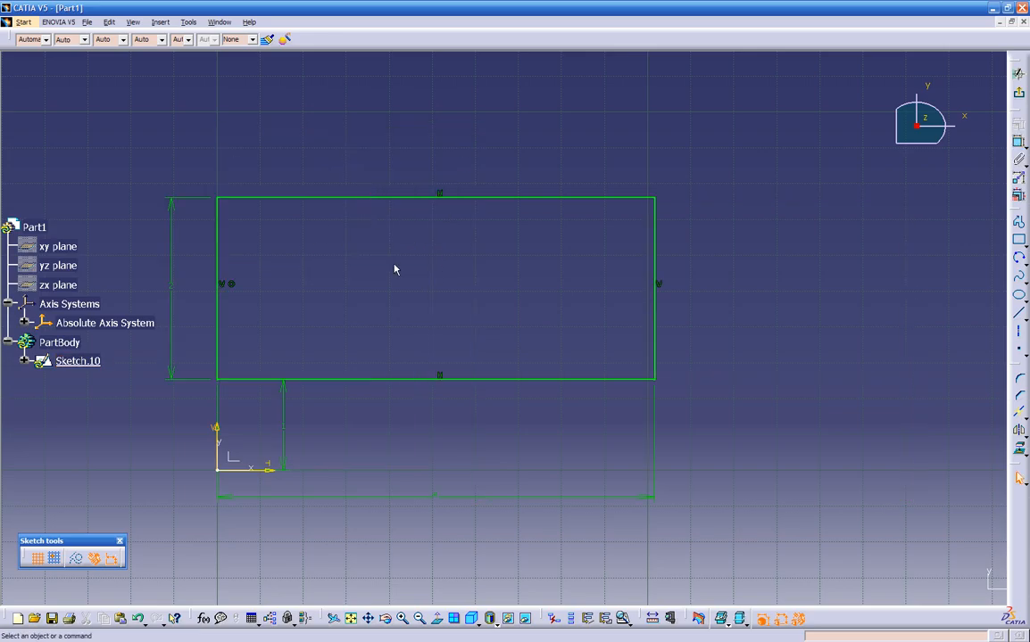
middle_click_drag(389, 442, 513, 417)
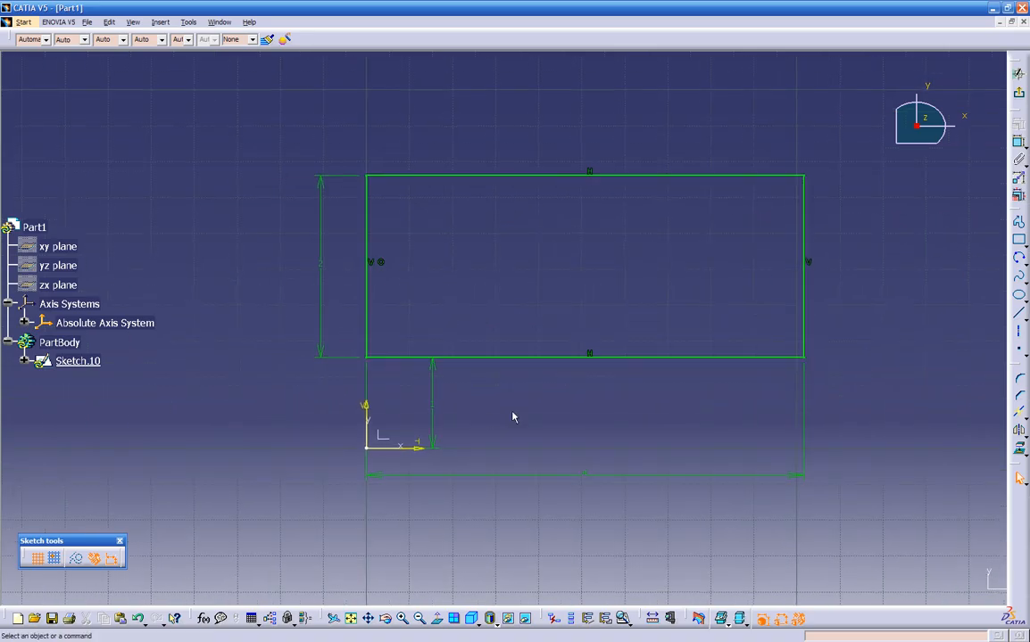
left_click(521, 357)
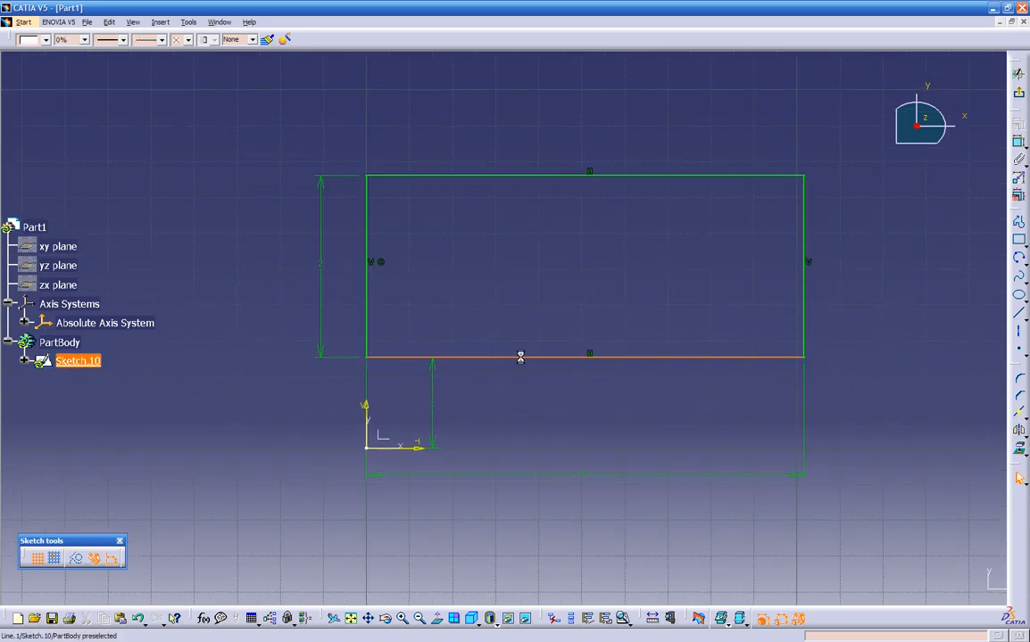
left_click(510, 176)
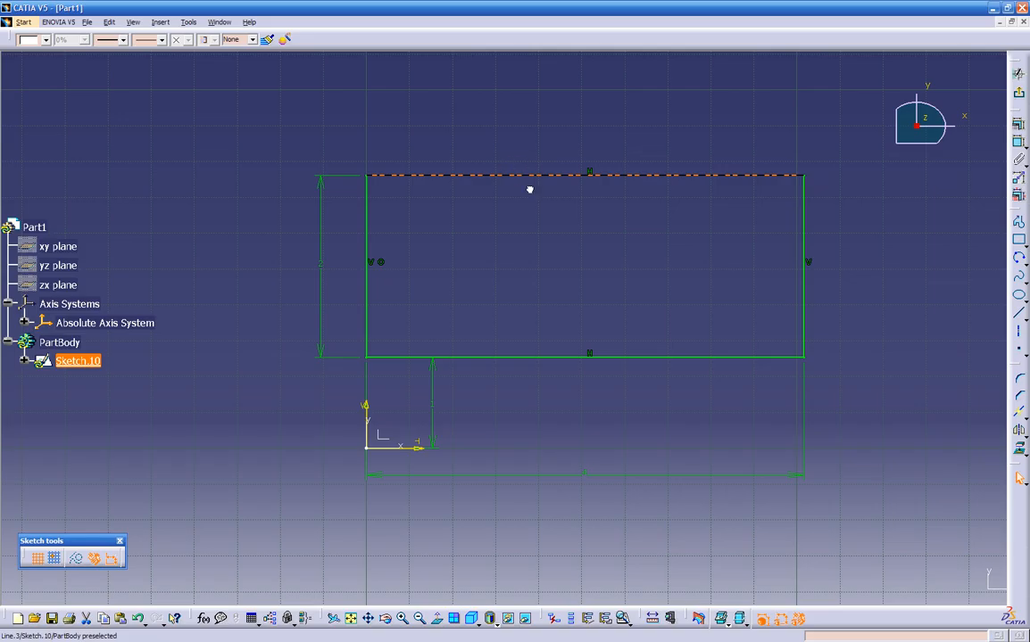
left_click(366, 208)
left_click(525, 251)
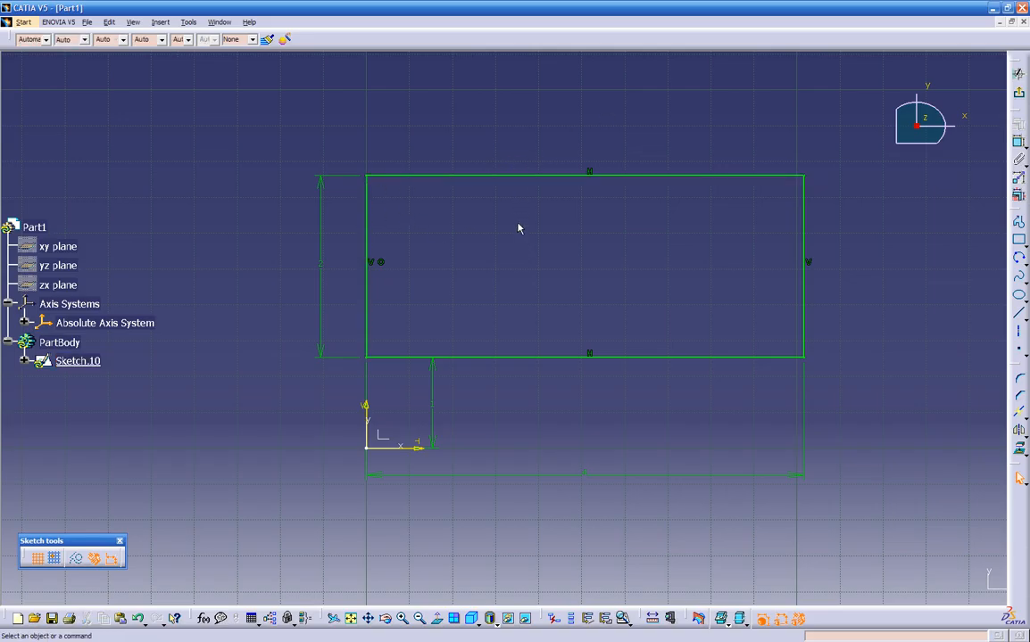
Round the rectangle's upper right corner with the Corner tool, using a radius of 0.25 in
middle_click_drag(701, 267, 546, 297)
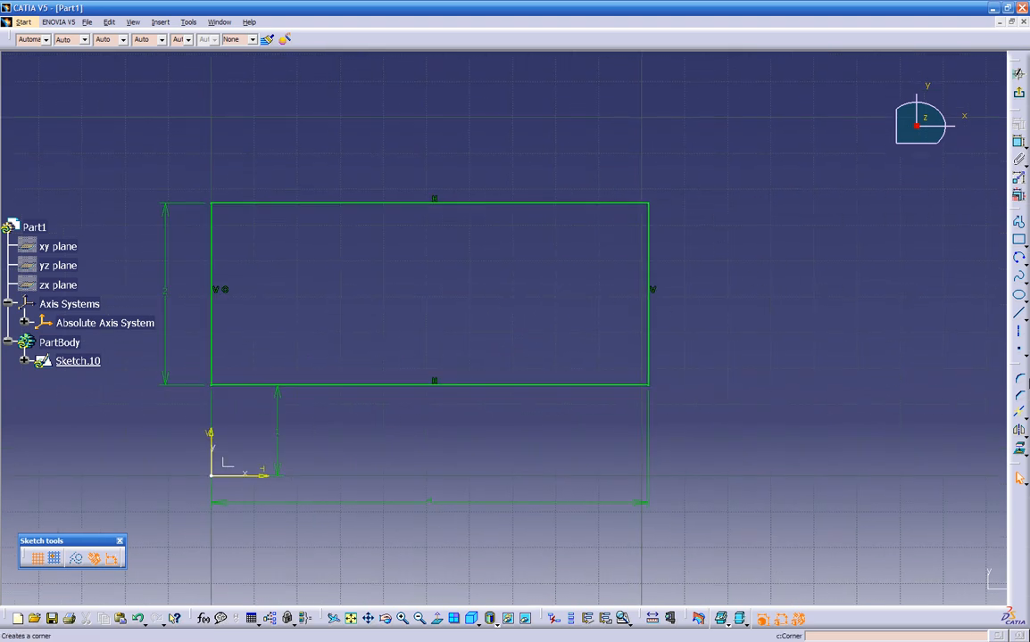
left_click(1022, 382)
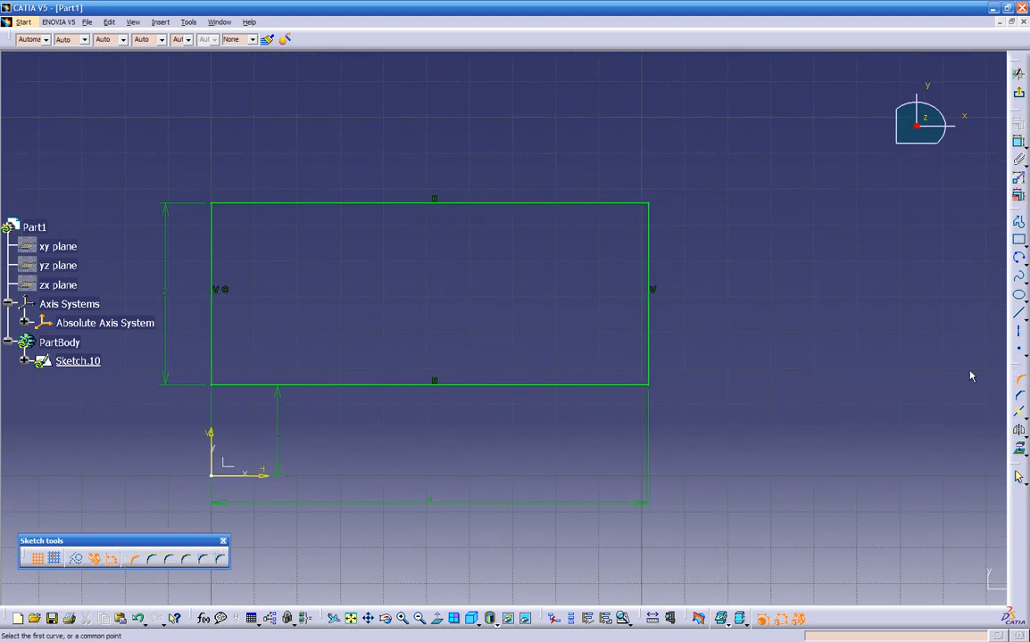
left_click(650, 230)
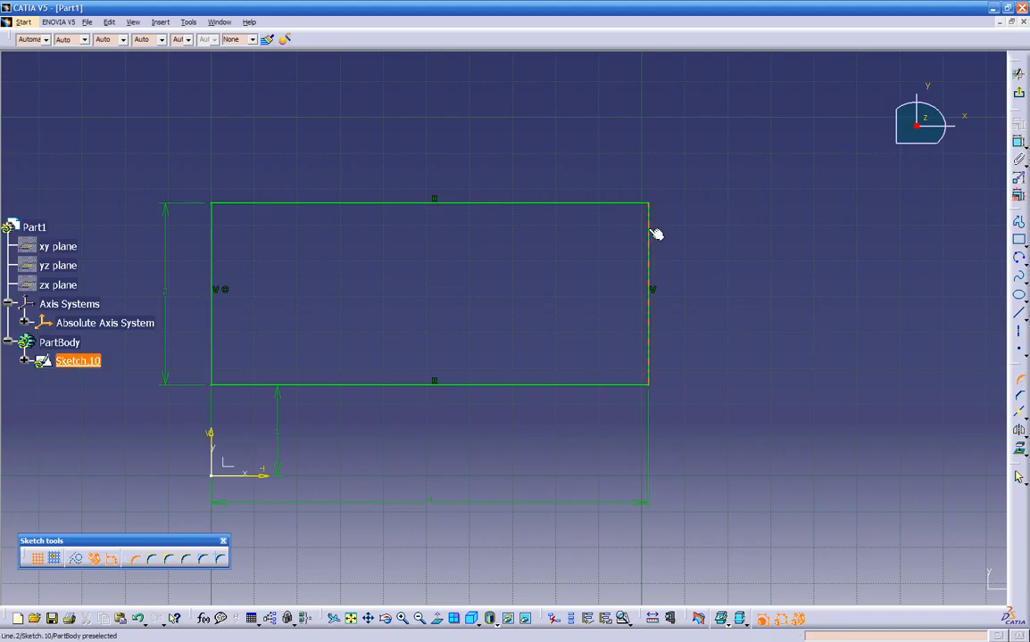
left_click(616, 203)
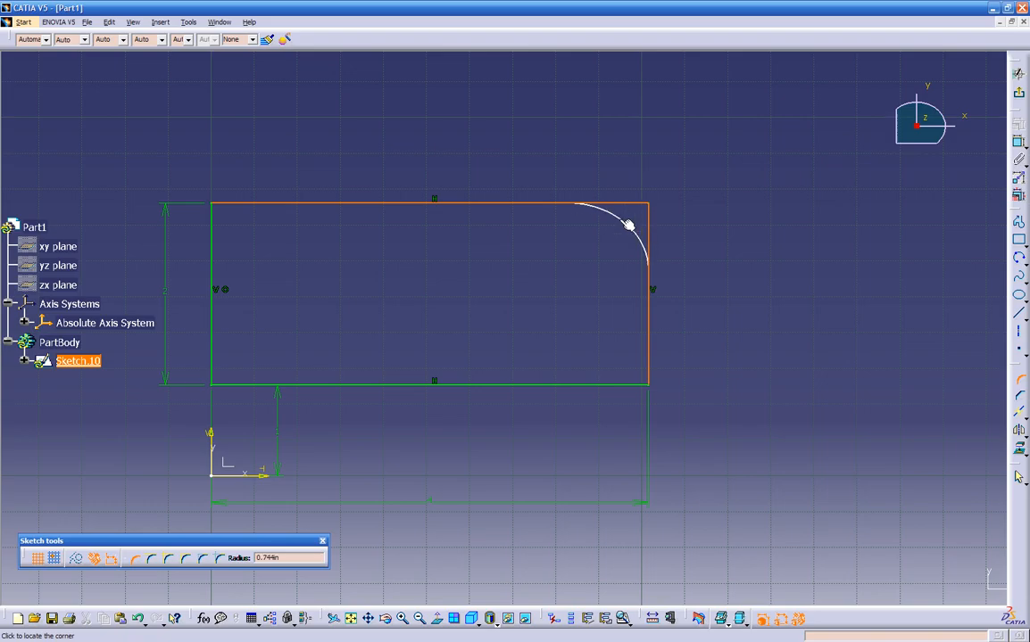
left_click(258, 558)
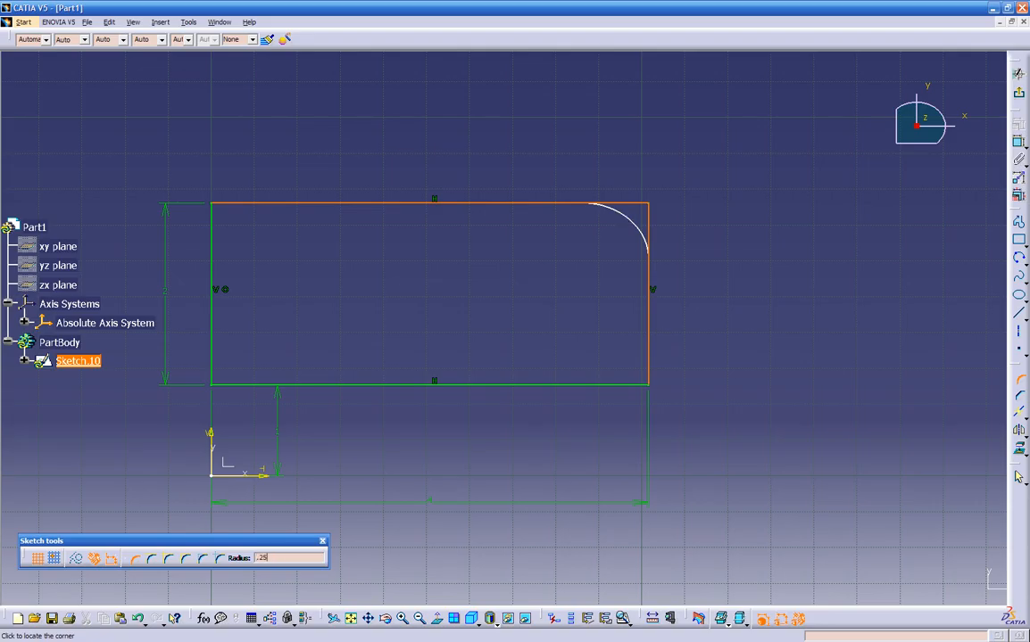
left_click(625, 216)
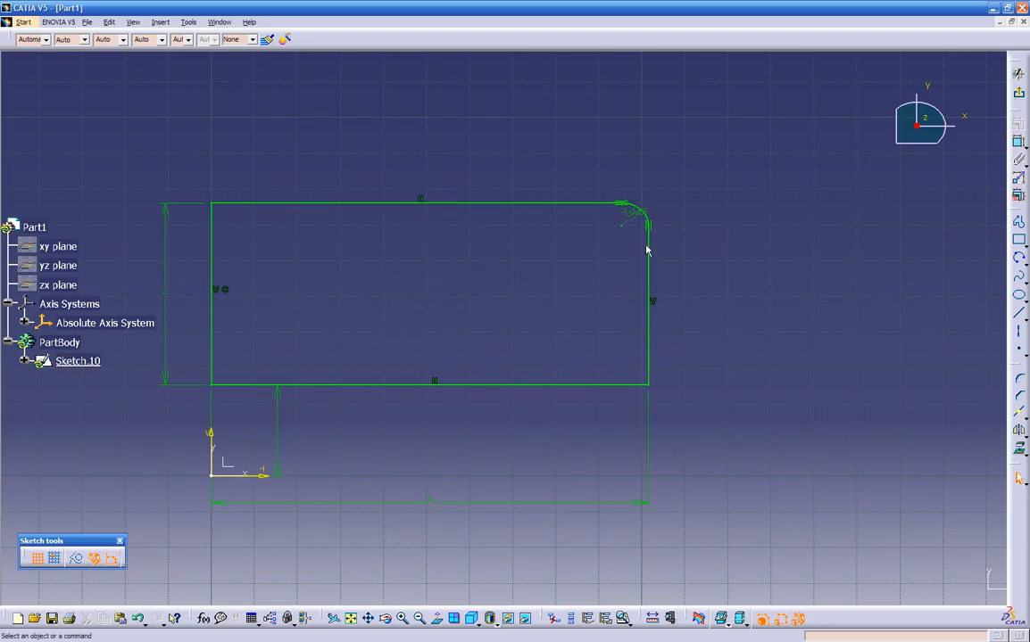
left_click(651, 344)
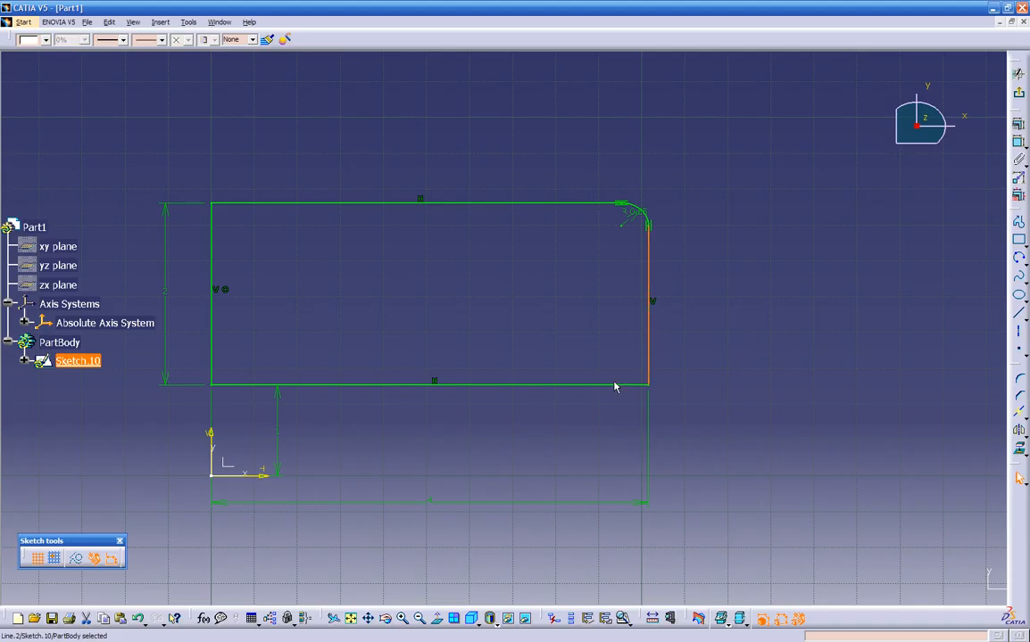
left_click(607, 385)
left_click(650, 372, "ctrl")
left_click(1019, 380)
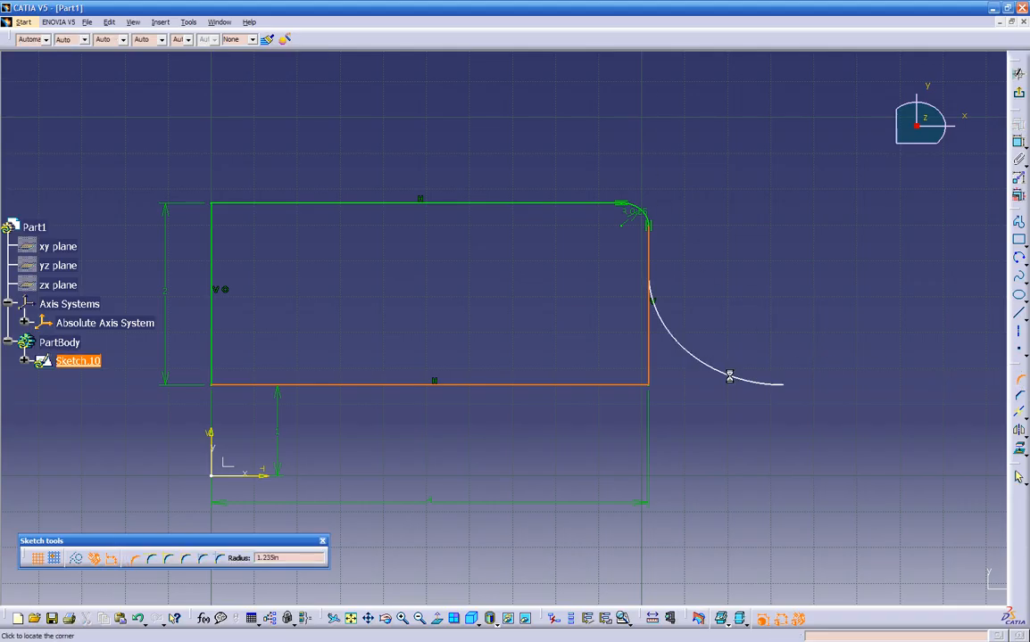
left_click(634, 366)
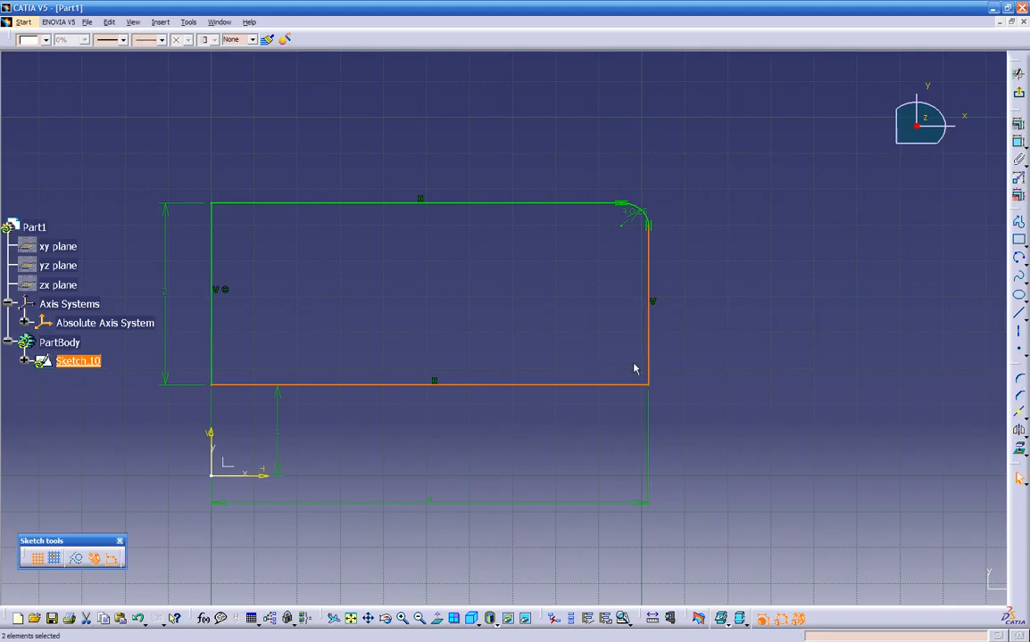
Round the rectangle's lower right corner from its vertex and set the corner radius to 0.25 in
left_click_drag(661, 361, 602, 419)
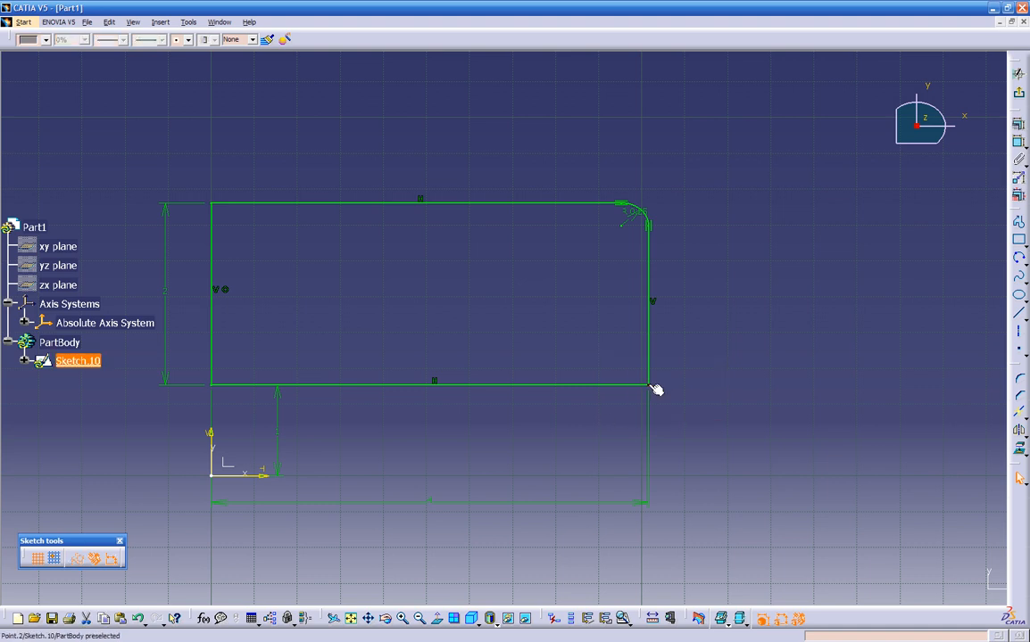
left_click(1018, 382)
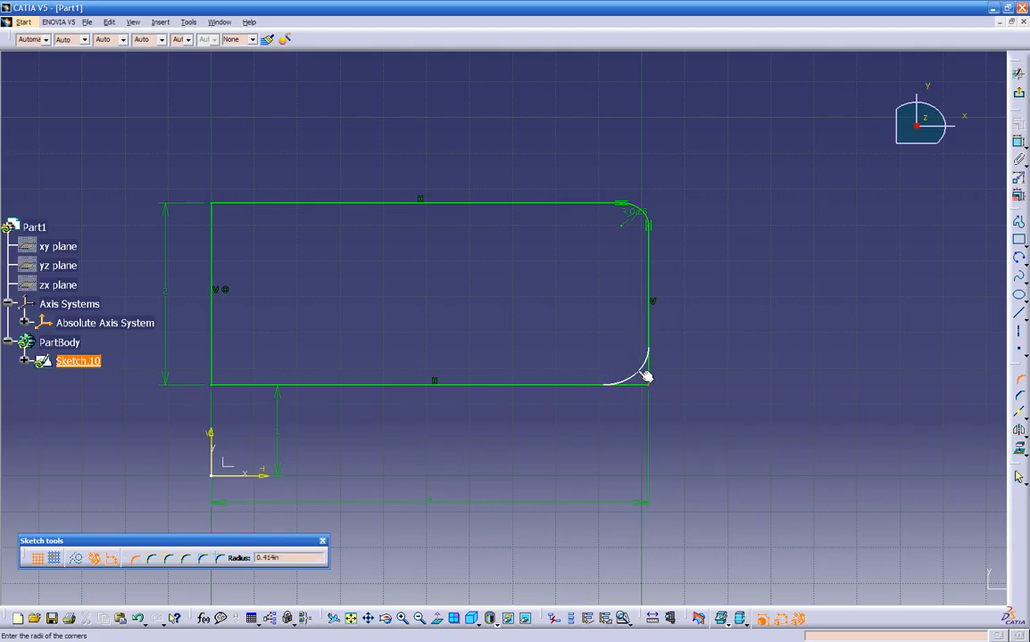
left_click(644, 376)
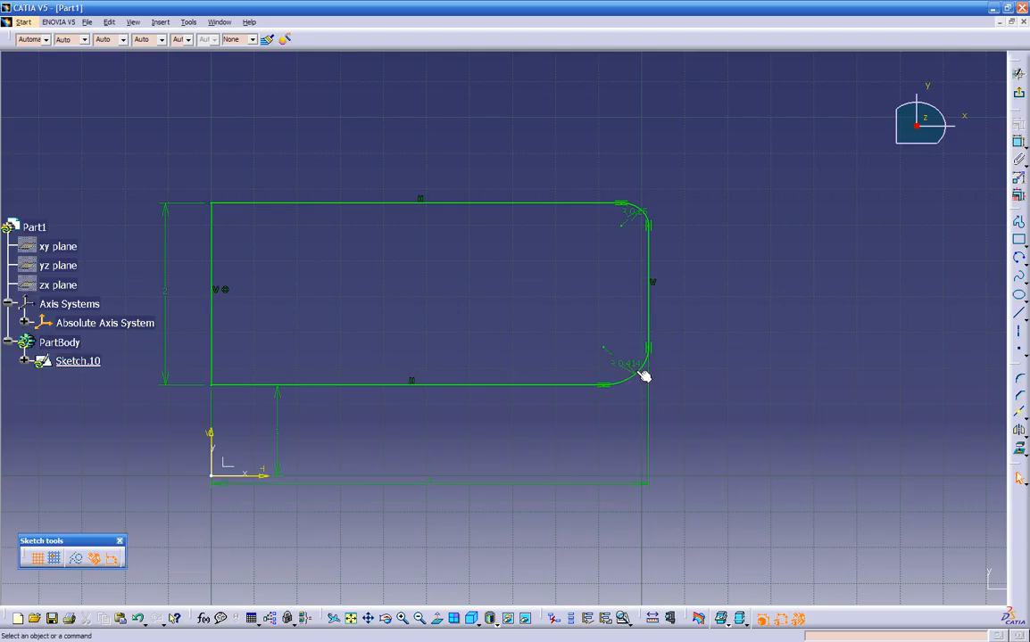
double_click(625, 363)
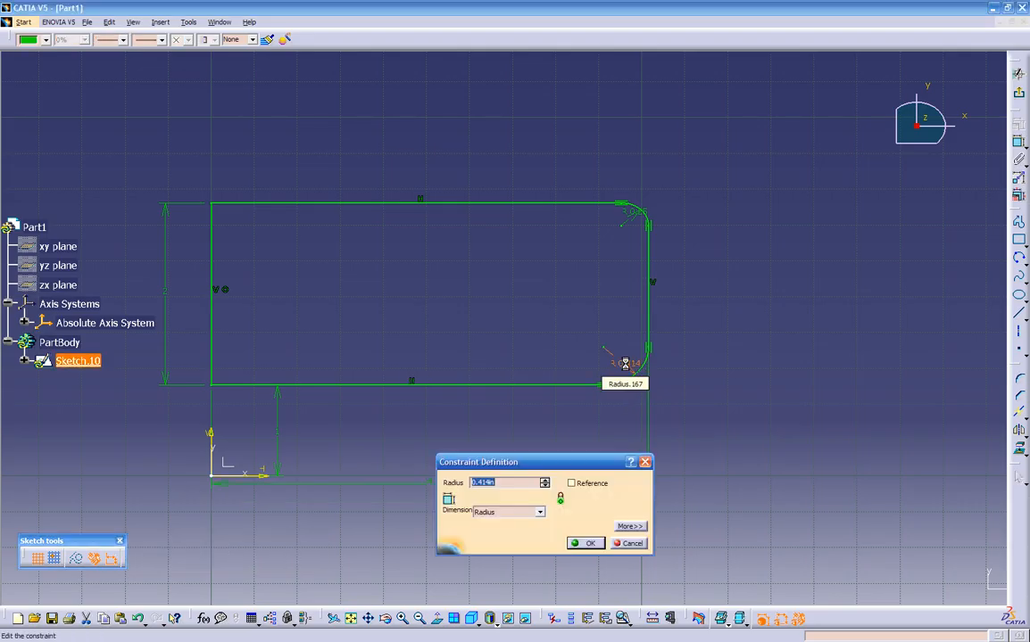
type("125")
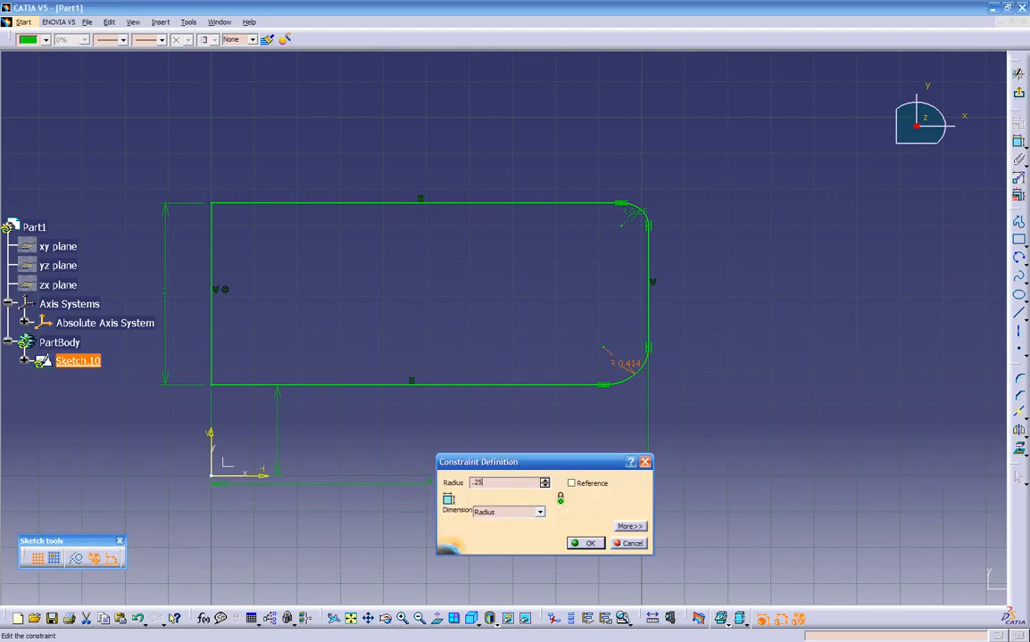
key("Return")
Round both left corners of the rectangle together with a shared radius of 0.25 in
left_click(467, 443)
mouse_move(467, 444)
middle_mouse_down()
mouse_move(559, 452)
mouse_move(411, 233)
mouse_move(529, 431)
mouse_move(598, 448)
mouse_move(572, 448)
middle_mouse_up()
left_click_drag(325, 161, 479, 393)
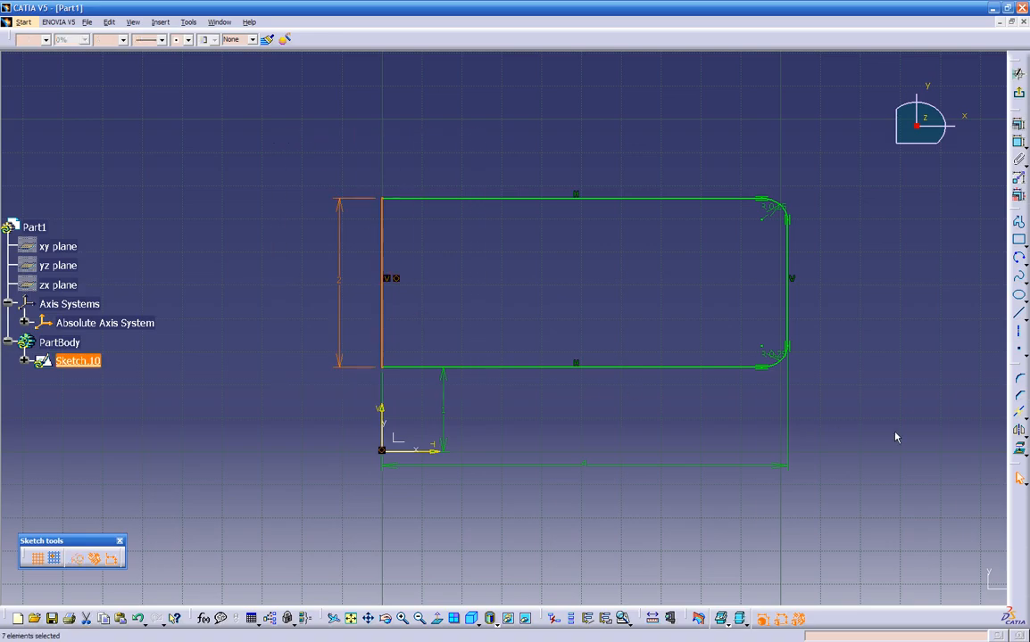
left_click(1020, 381)
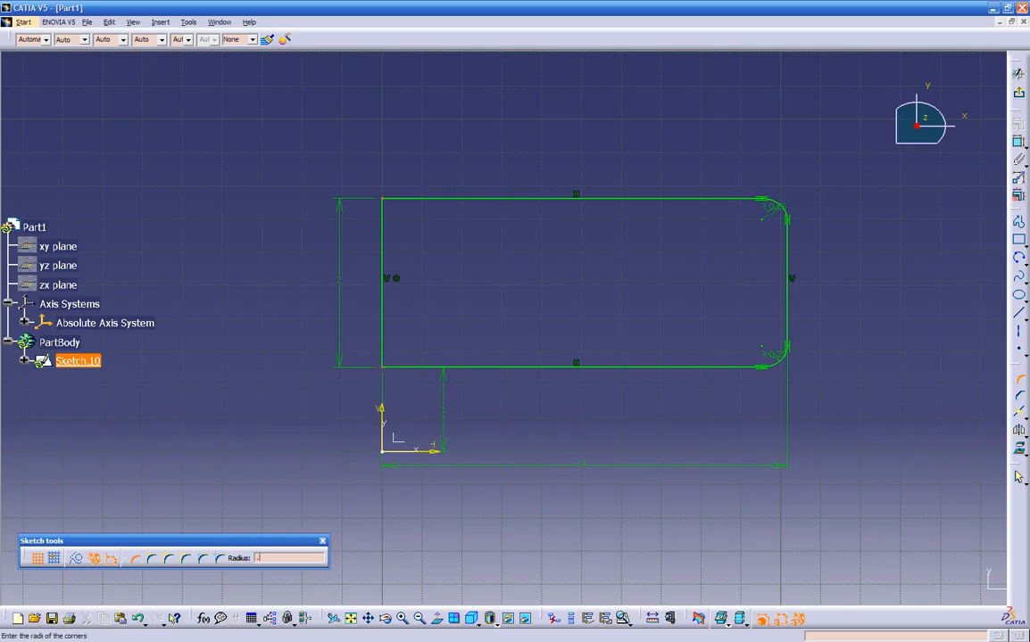
key("Return")
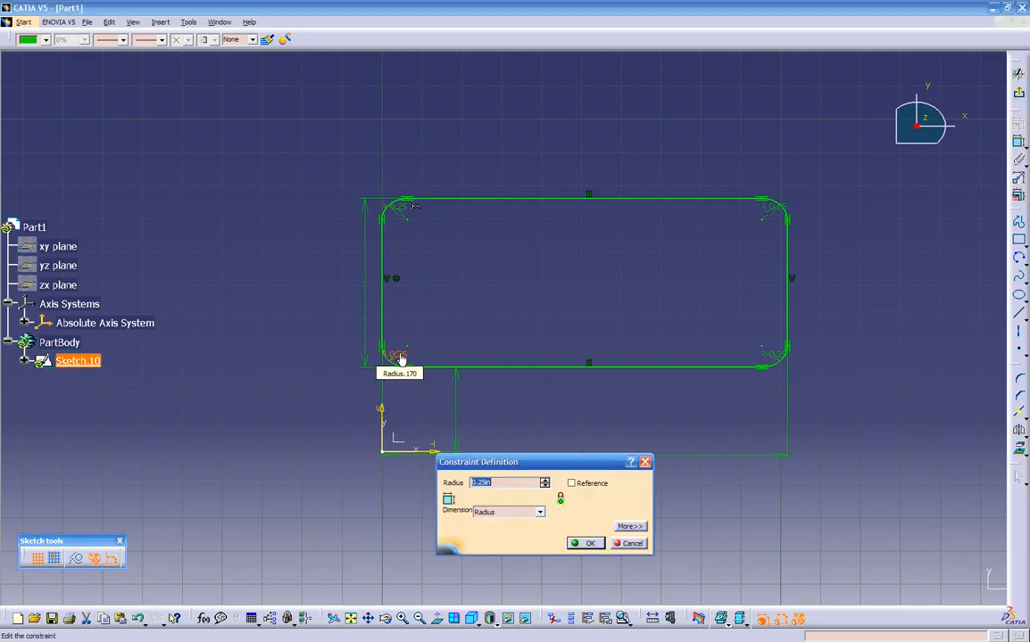
Test the linked radius of the two left corners by setting it to 0.5 in and then 0.3 in
type("0.5")
key("Return")
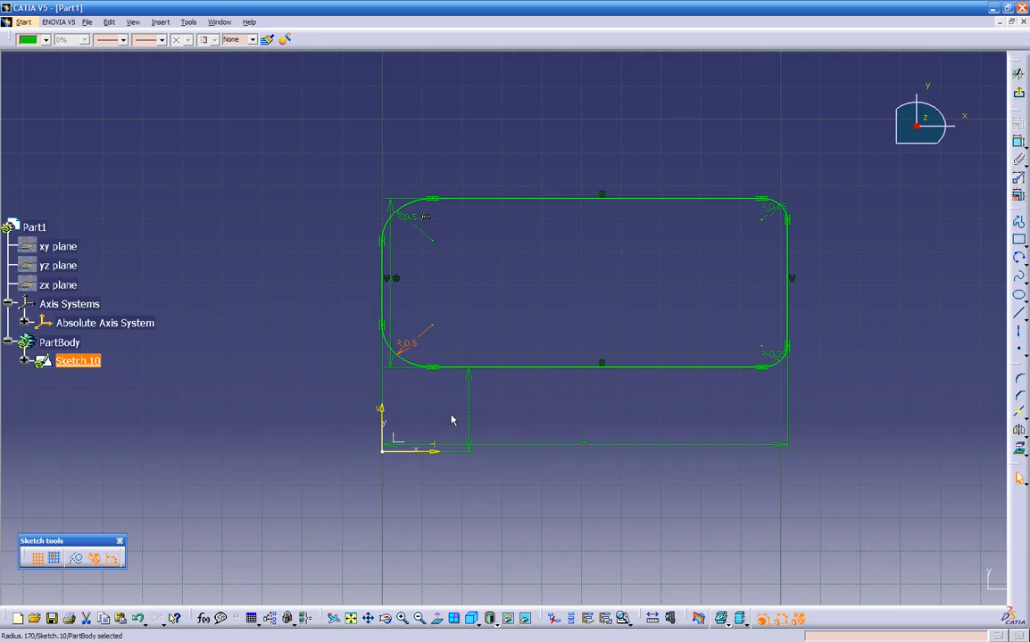
double_click(404, 340)
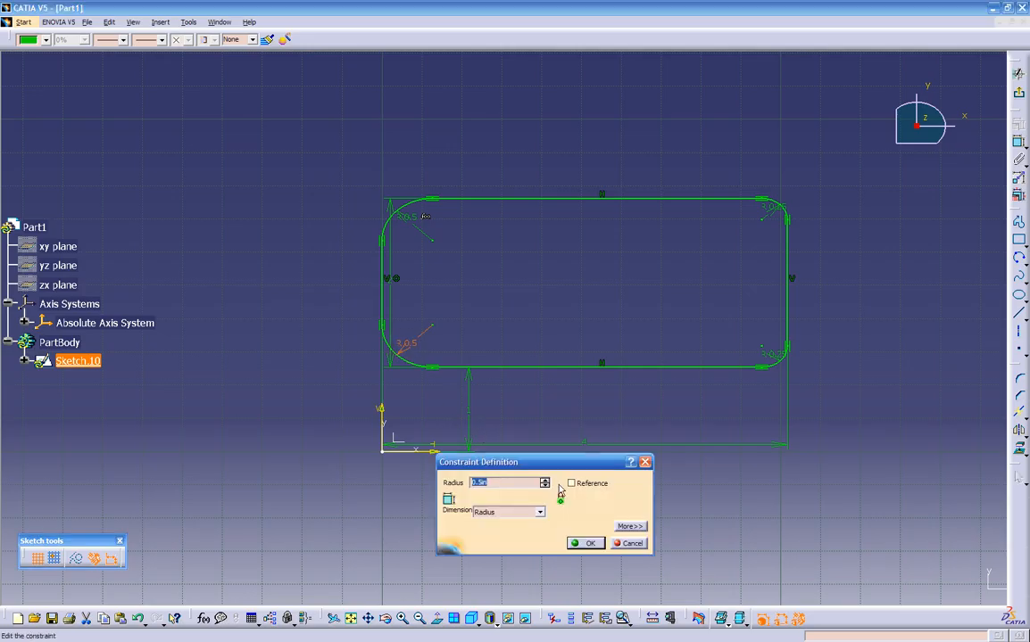
type("0.3")
key("Return")
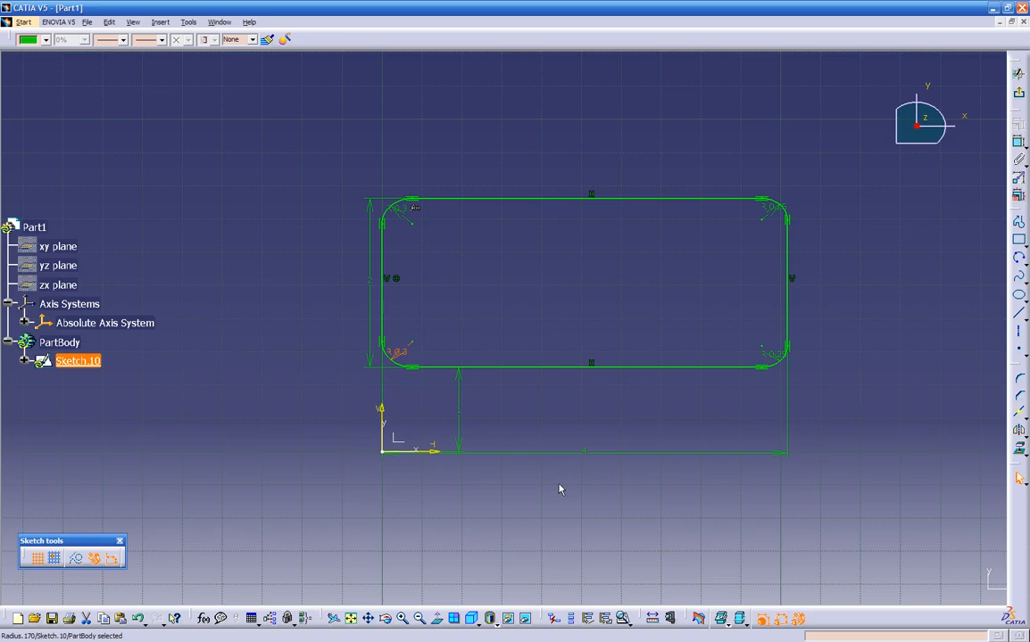
Set the lower left corner's driving radius to 0.25 in
double_click(399, 351)
type("0.25")
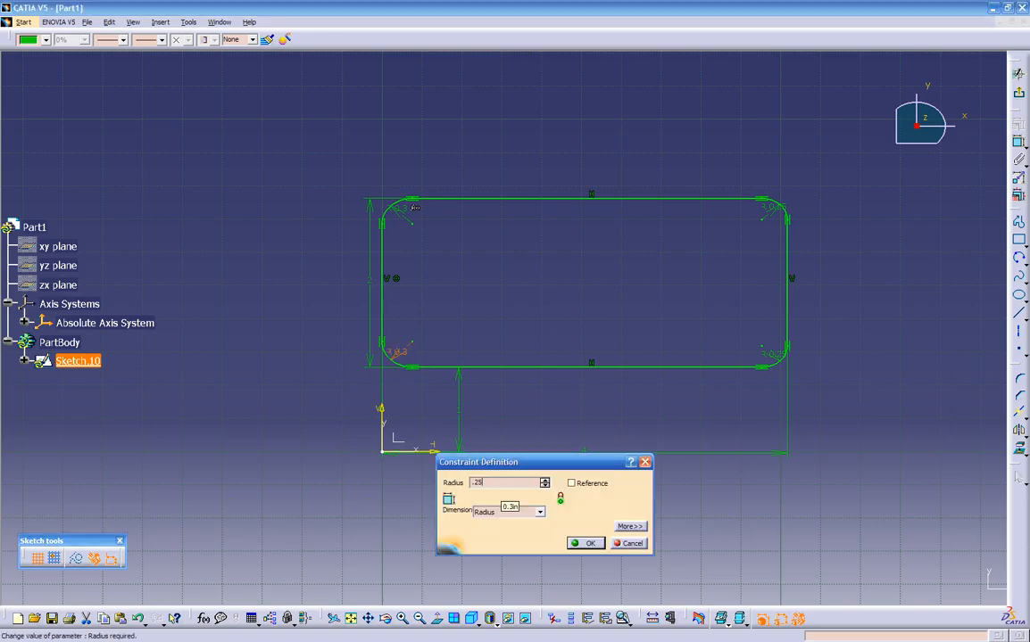
key("Return")
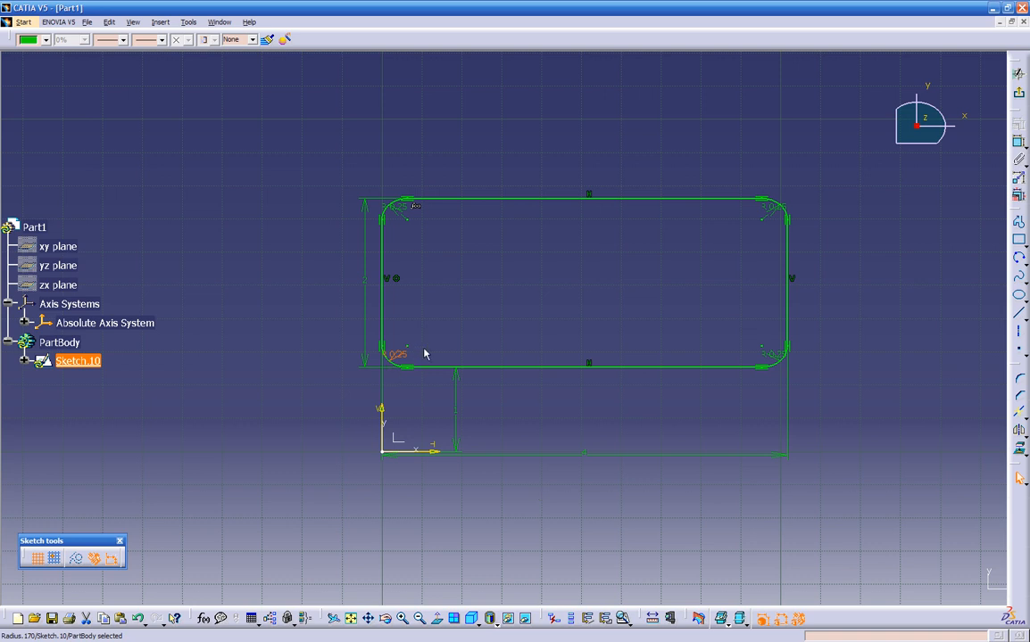
left_click(383, 259)
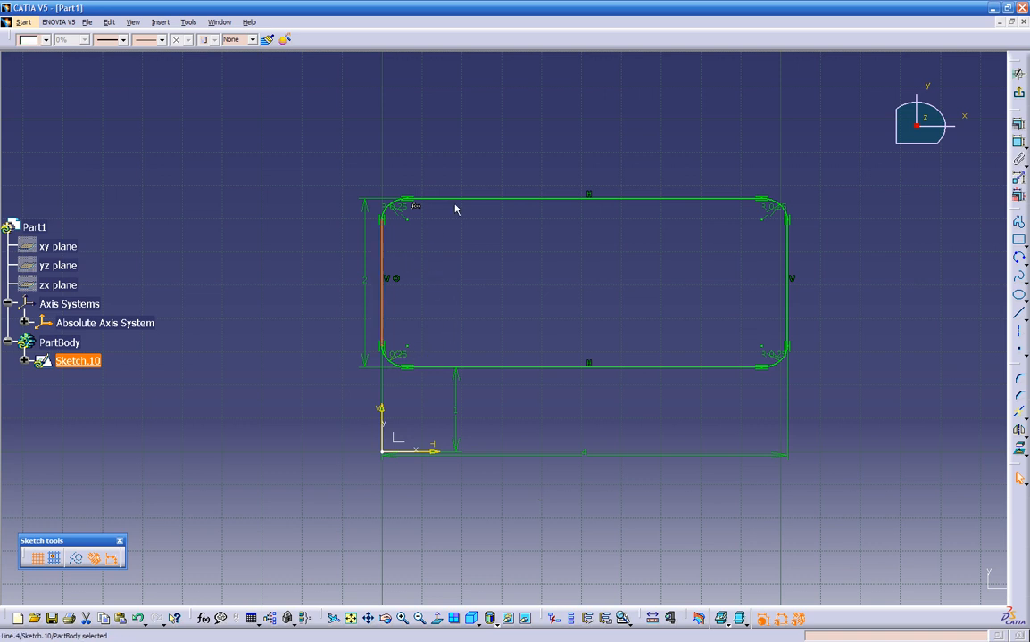
left_click(458, 200)
left_click(382, 241)
left_click(349, 175)
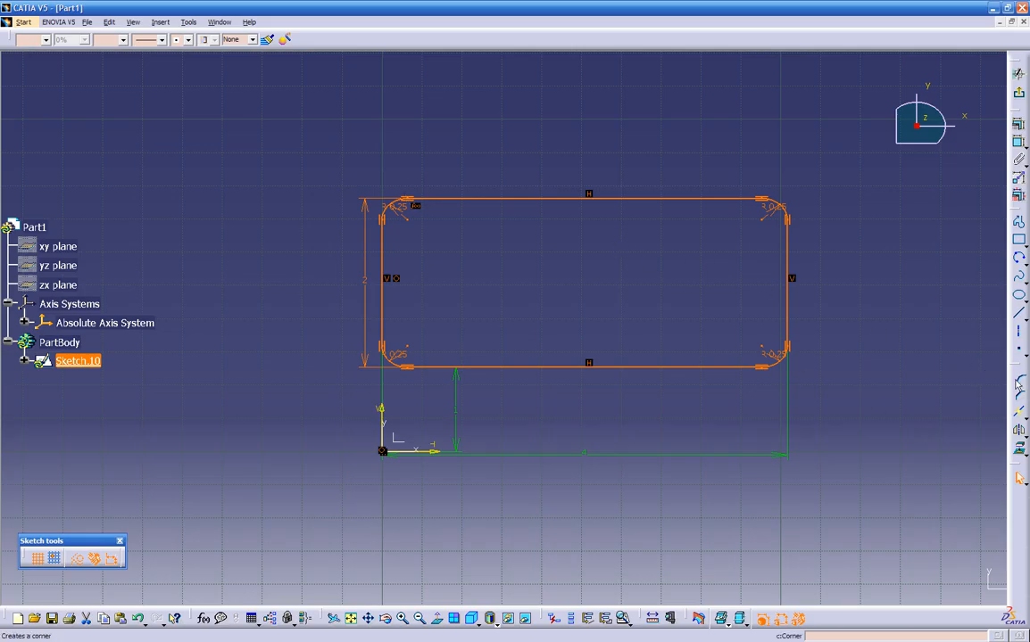
left_click(879, 335)
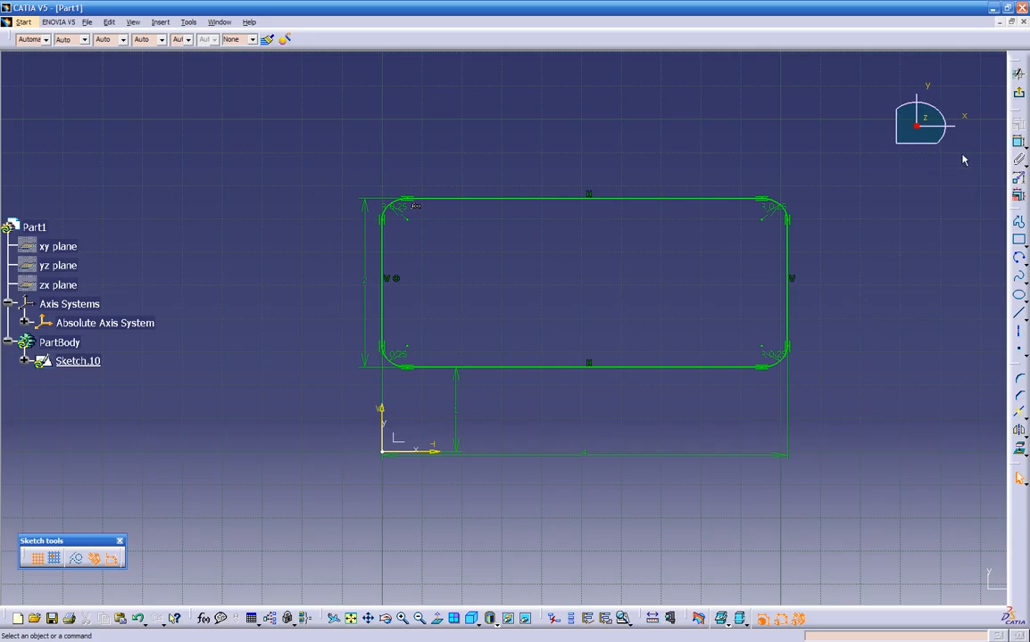
Exit the sketch of the rounded rectangle and return to the part model
left_click(1018, 73)
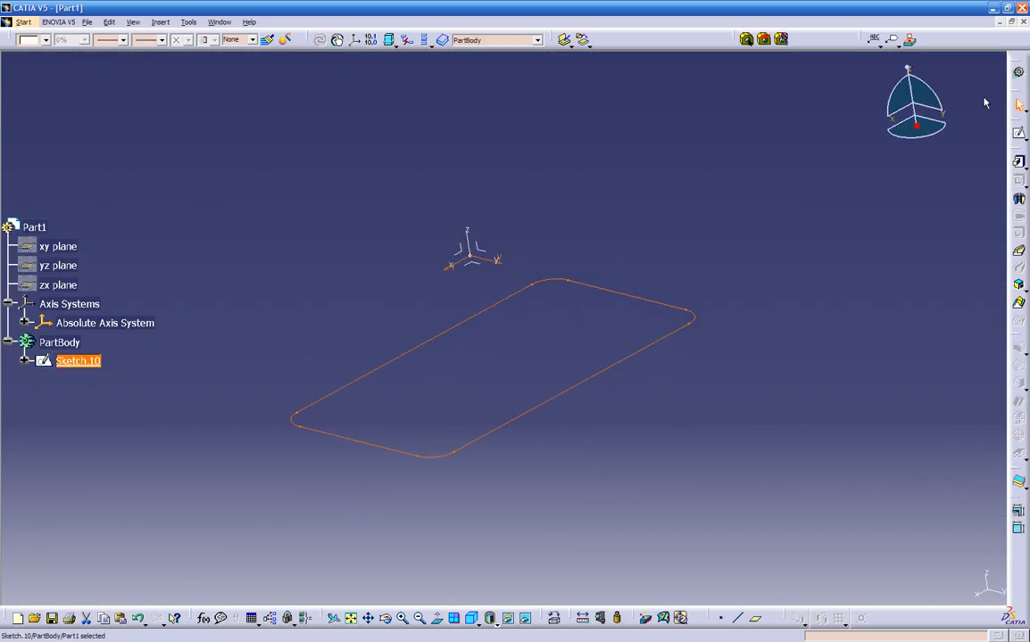
Extrude the rounded rectangle sketch into a pad with a length of 1 in
left_click(1019, 163)
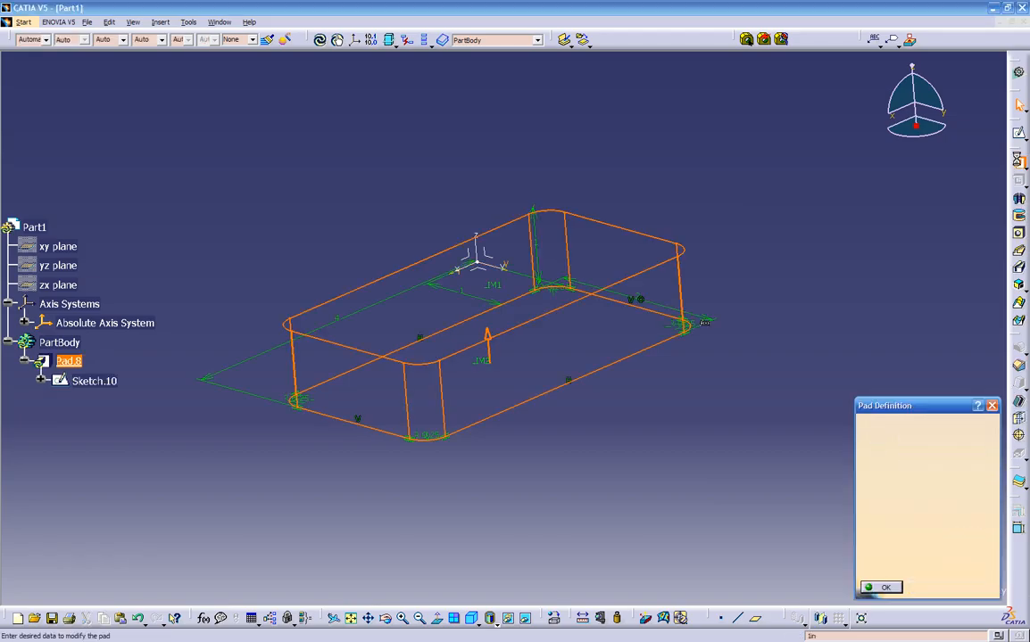
left_click(928, 587)
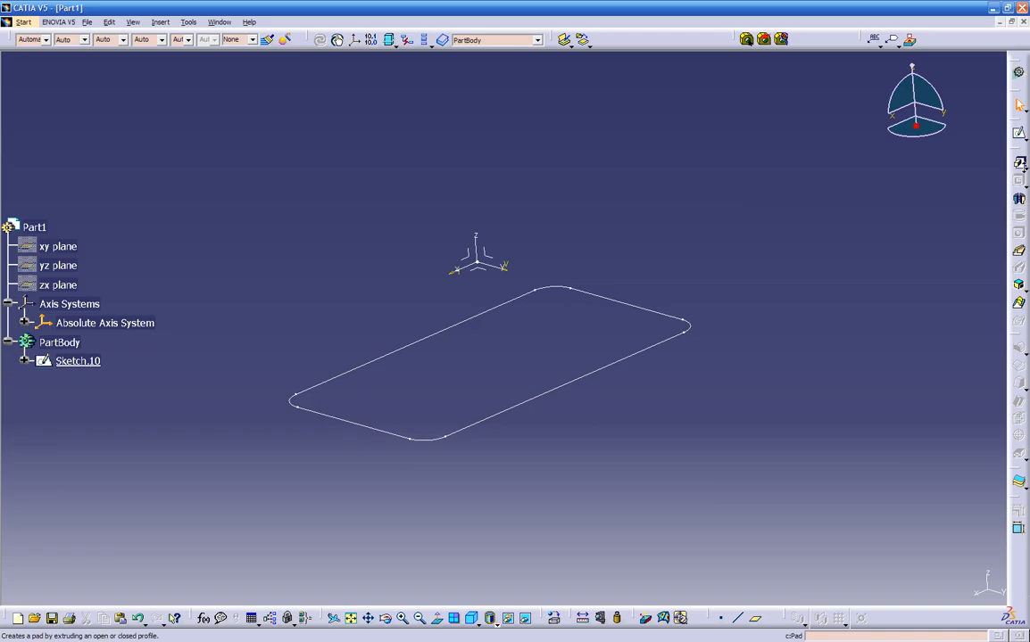
left_click(1023, 166)
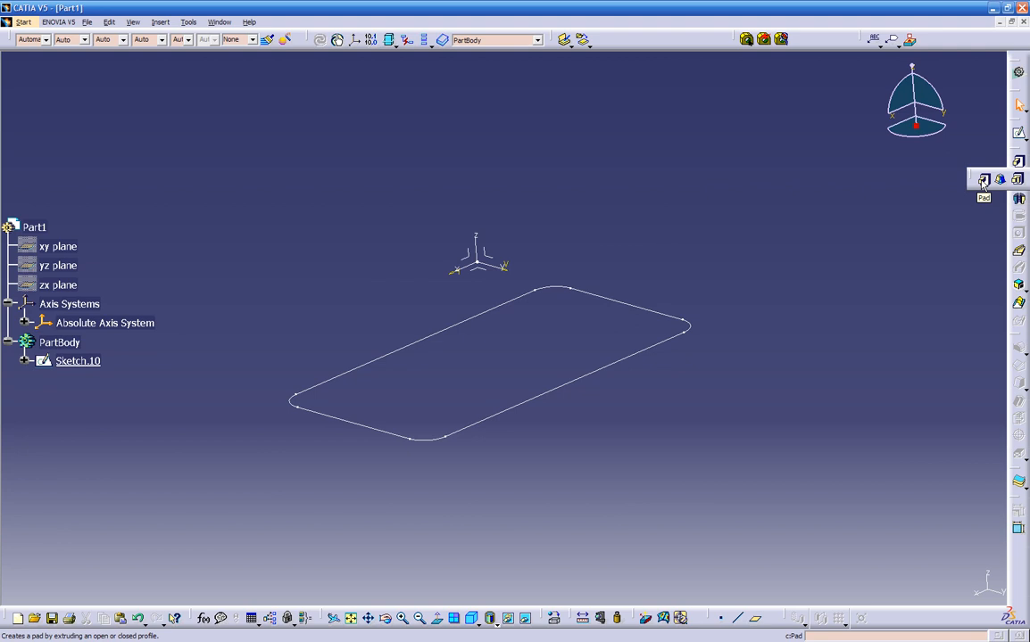
left_click(983, 180)
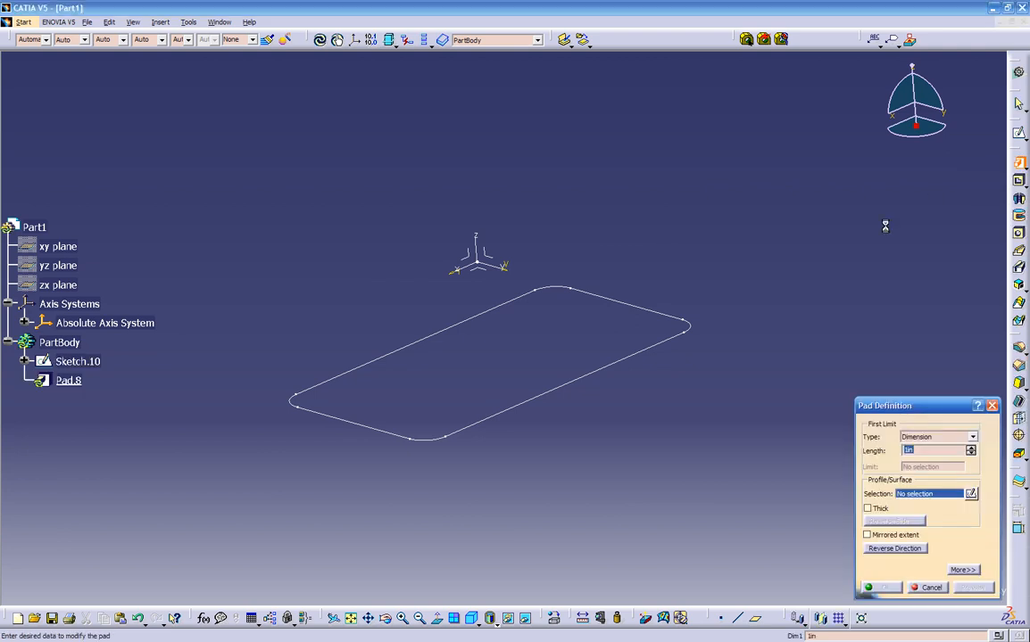
left_click(618, 370)
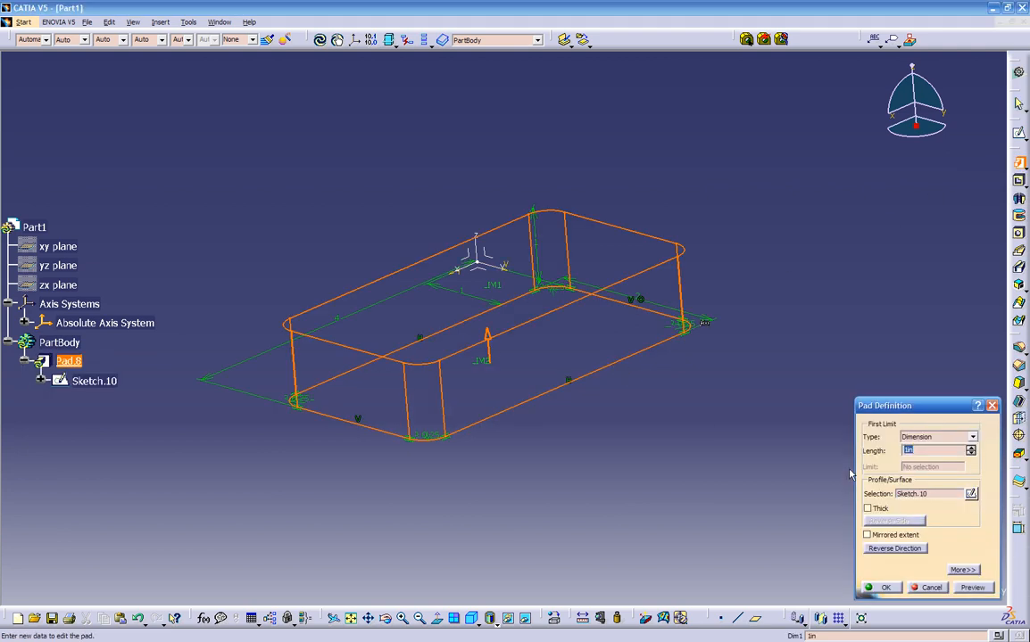
left_click(884, 589)
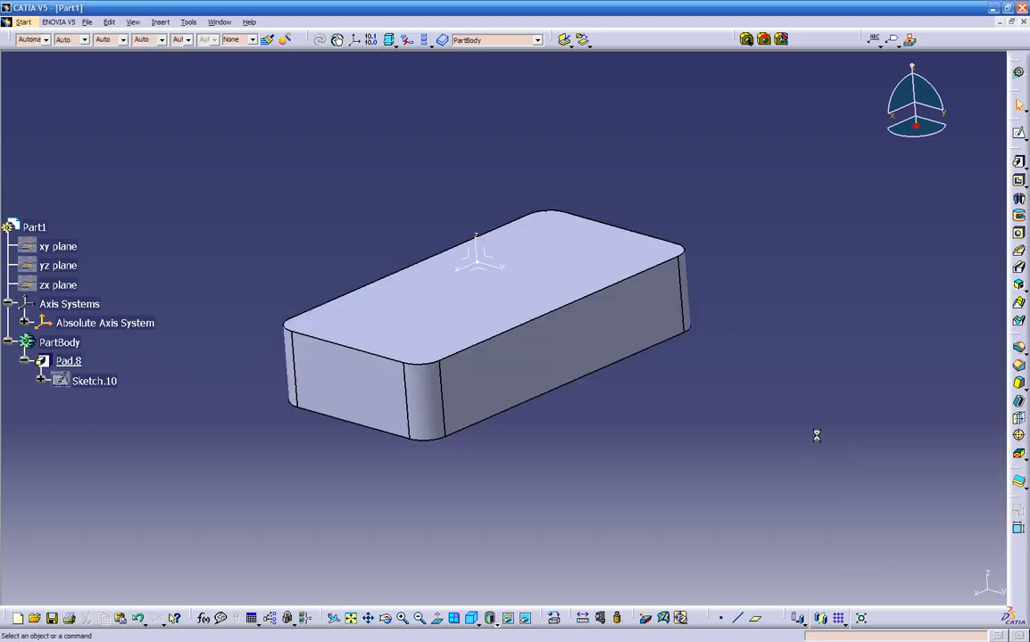
Start a Drafted Filleted Pad from the pad's sketch, with a 0.5 in first limit and the pad's upper face as second limit
left_click(1022, 166)
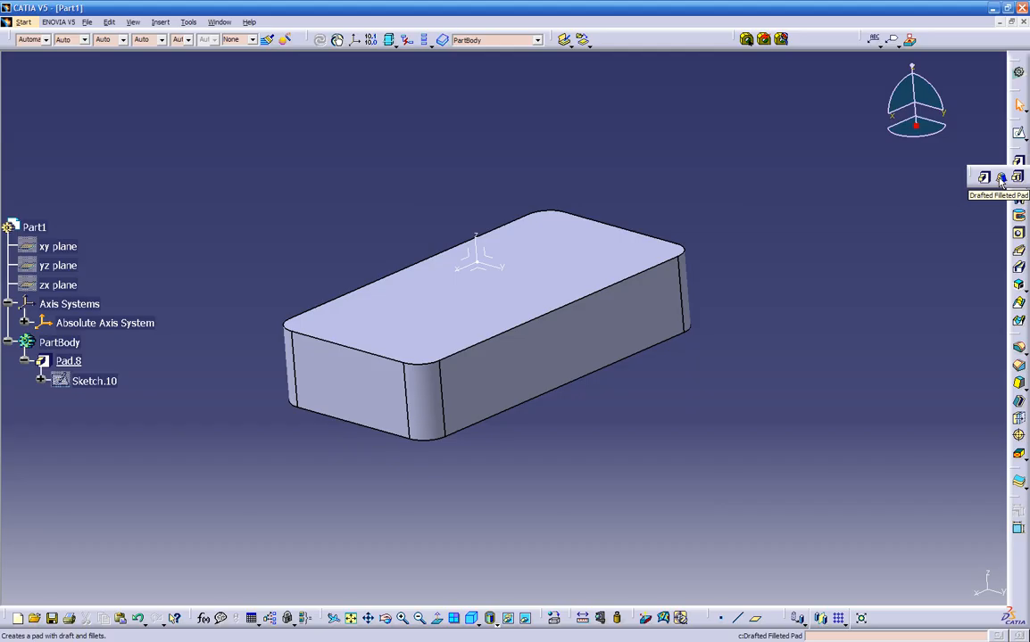
left_click(1001, 179)
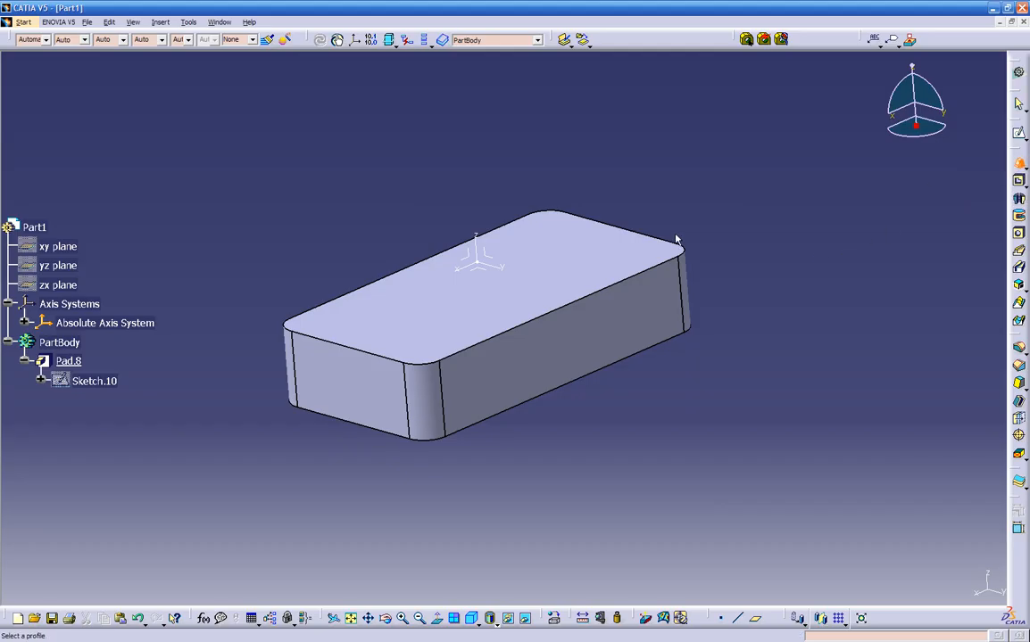
left_click(87, 381)
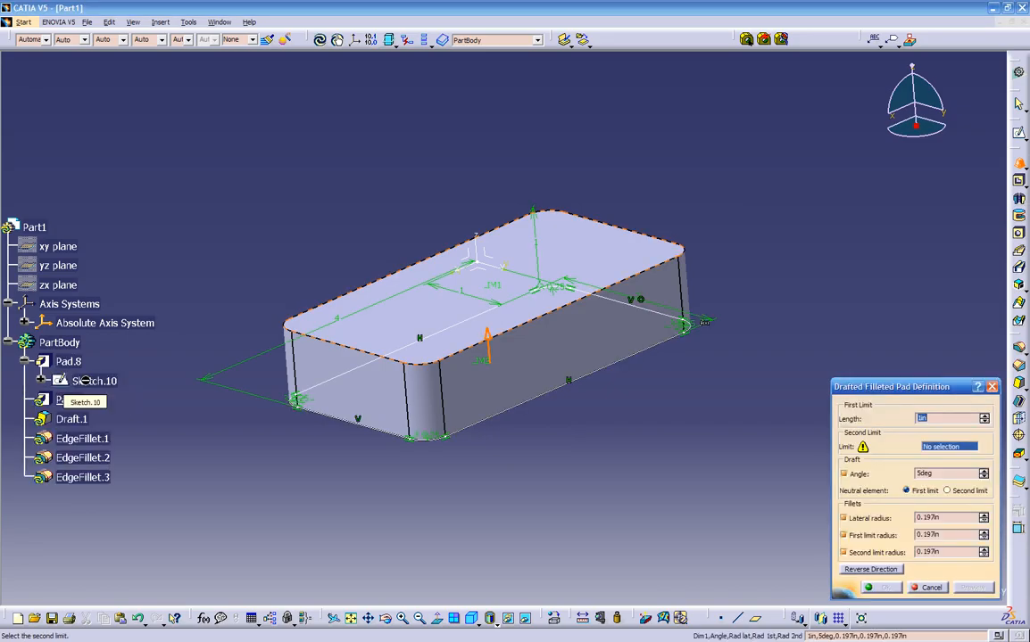
middle_click_drag(482, 425, 708, 410)
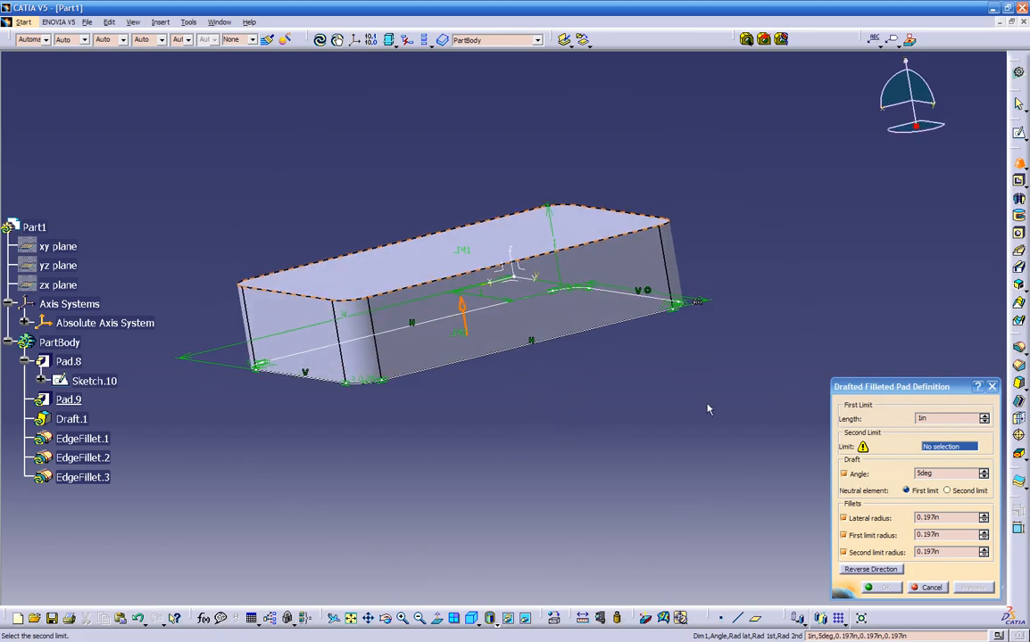
double_click(927, 417)
type(".5")
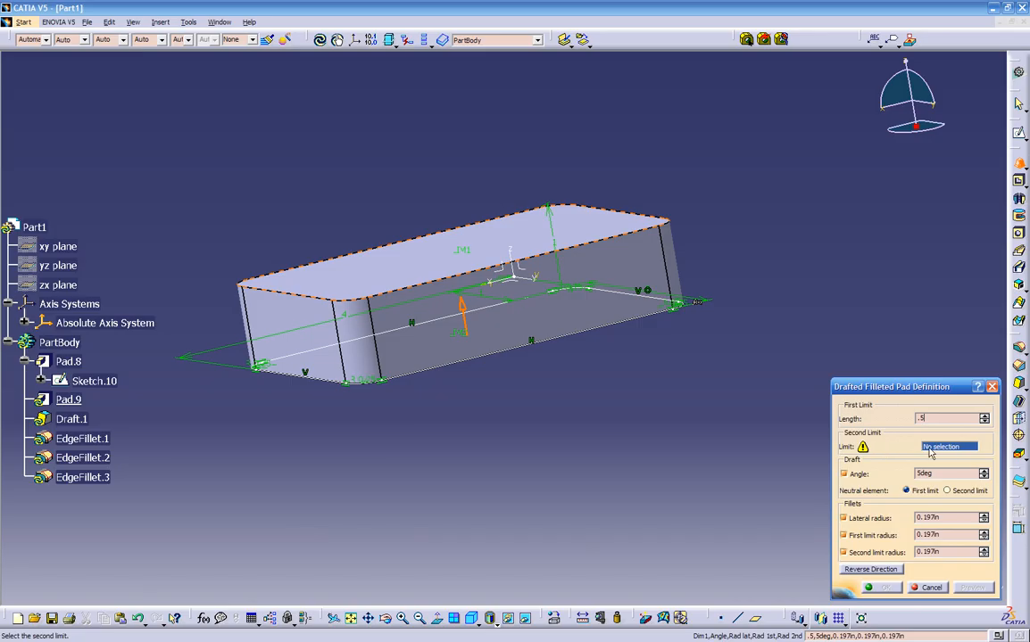
middle_click_drag(629, 382, 602, 411)
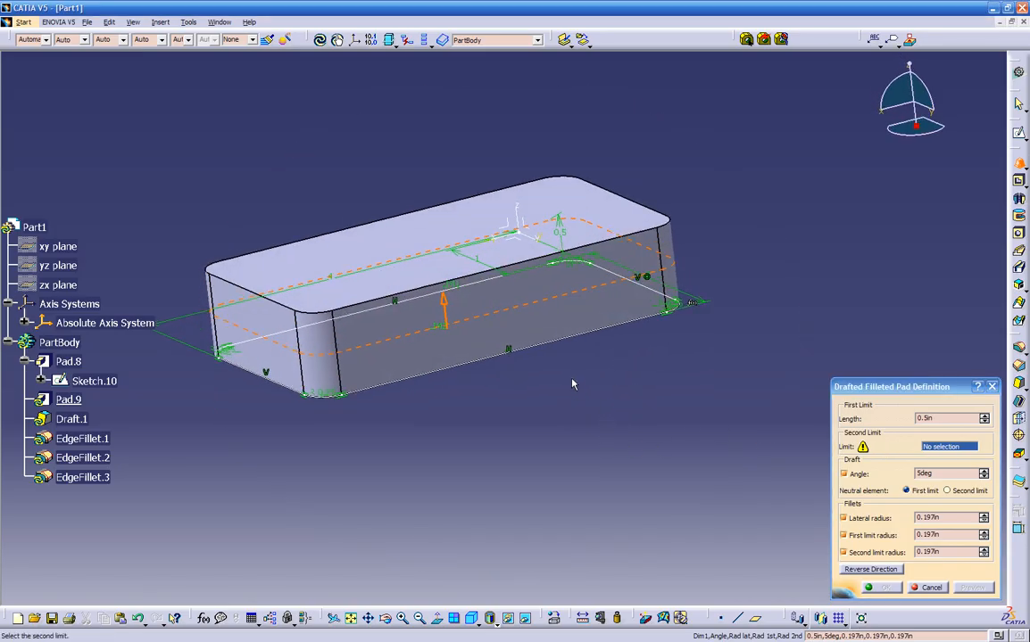
left_click(572, 206)
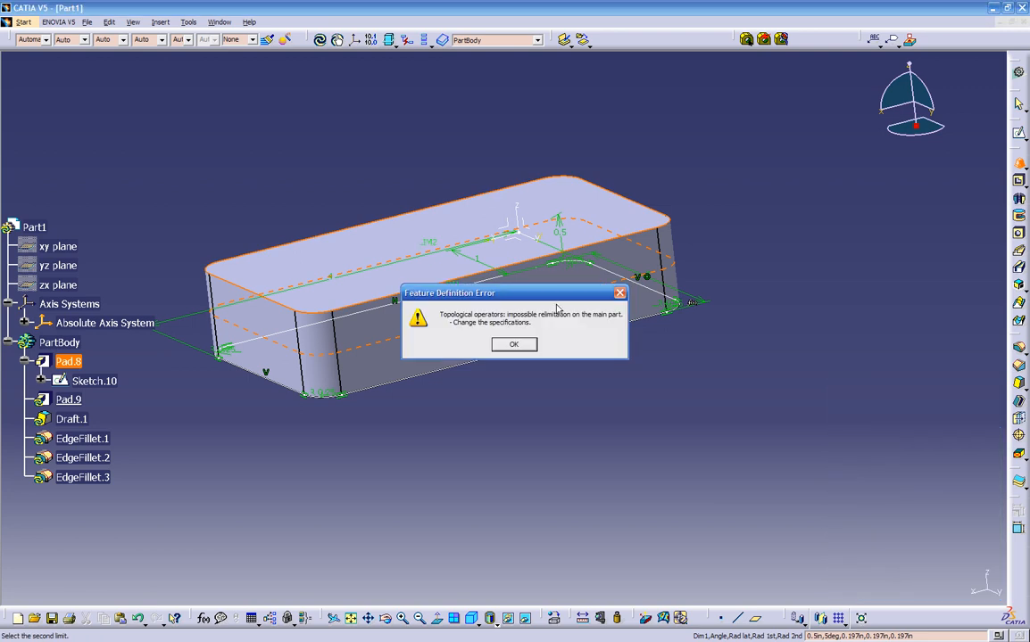
left_click(515, 345)
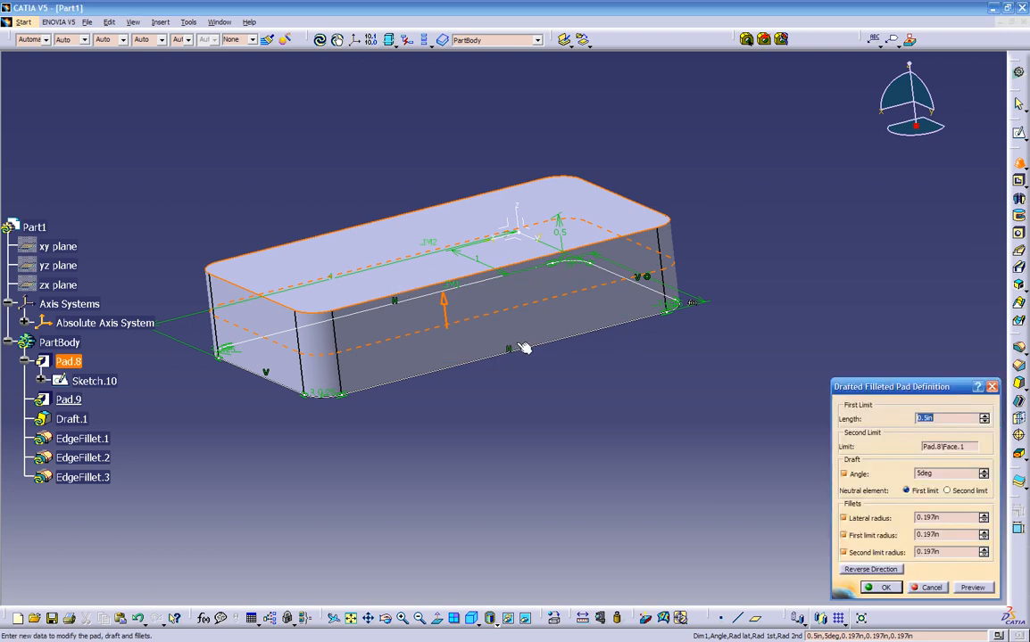
Reverse the drafted filleted pad's direction to point downward, set its draft angle to 7 deg and preview it
left_click(445, 307)
middle_click_drag(534, 367, 541, 446)
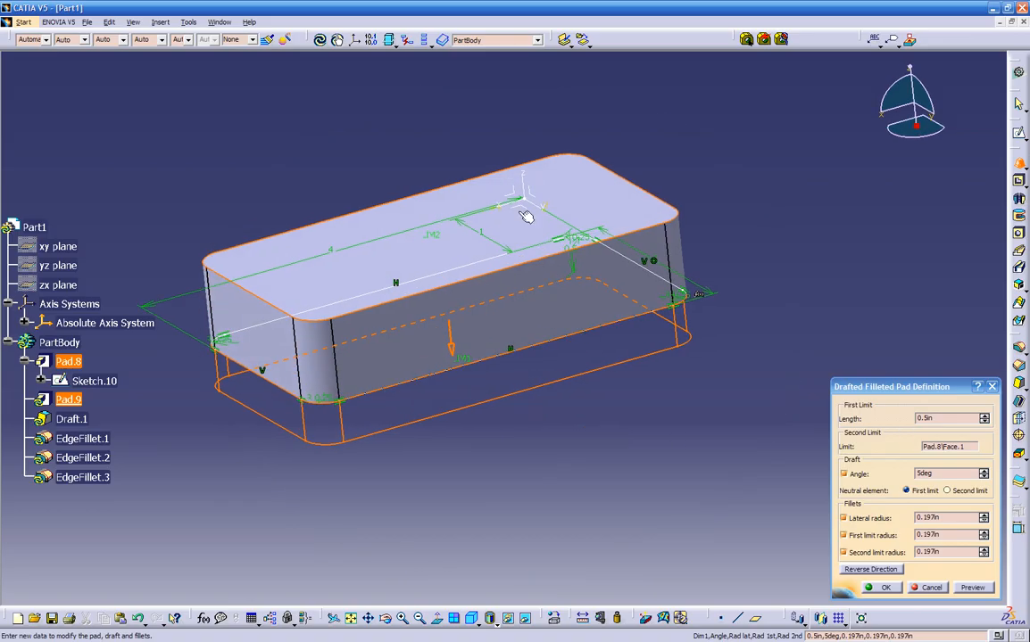
middle_click_drag(540, 262, 598, 478)
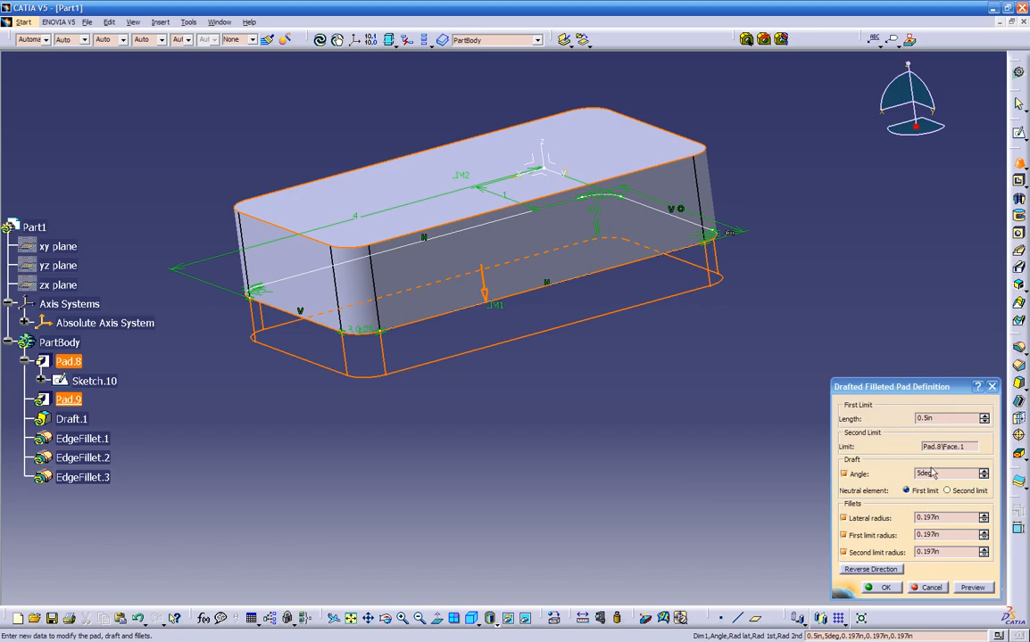
left_click_drag(933, 474, 852, 471)
type("7")
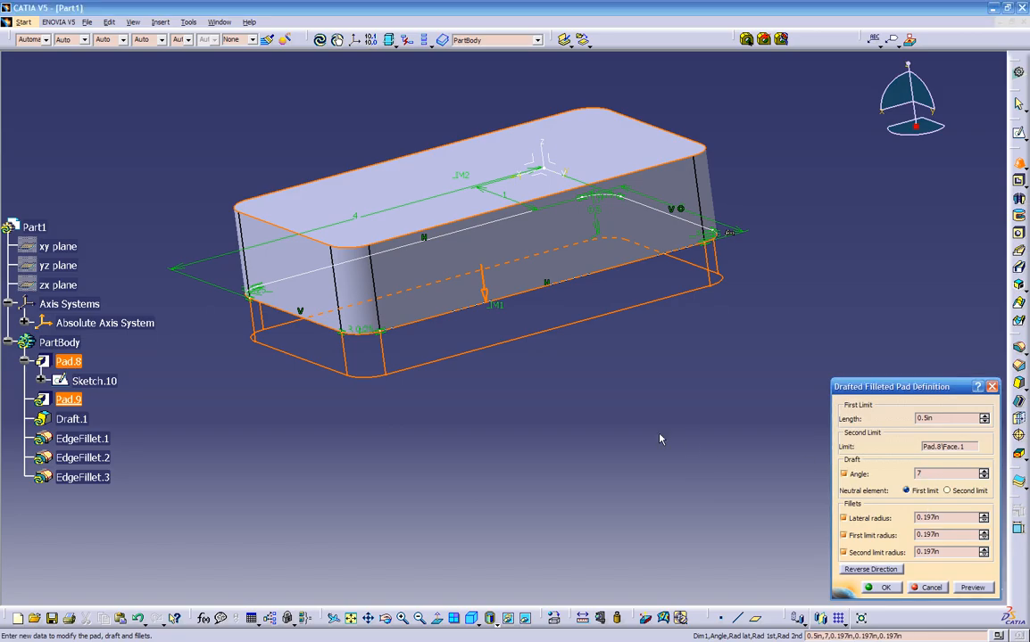
key("Return")
left_click(968, 587)
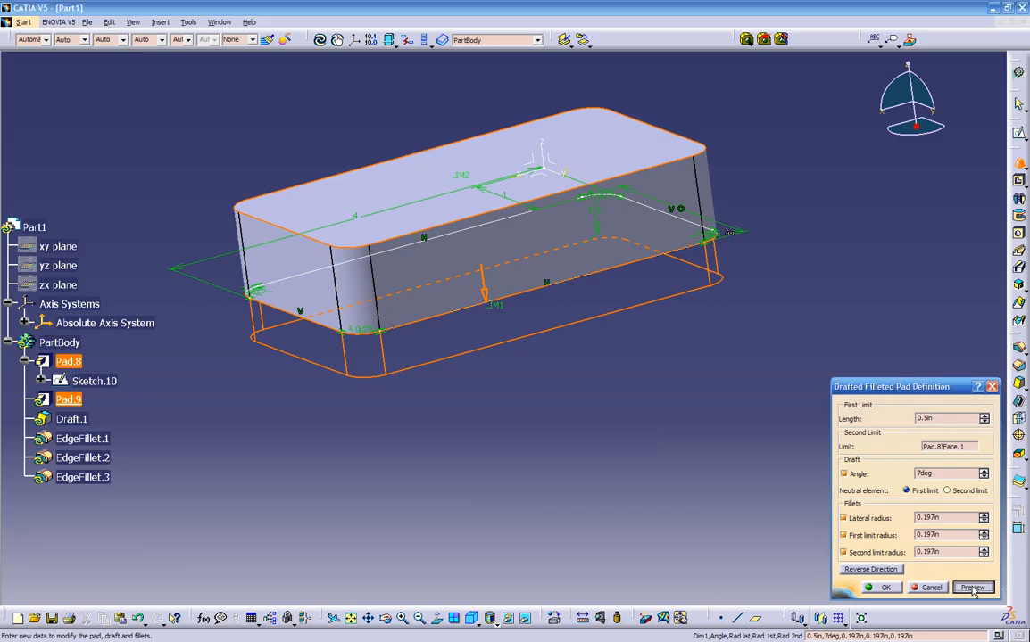
middle_click_drag(506, 404, 572, 346)
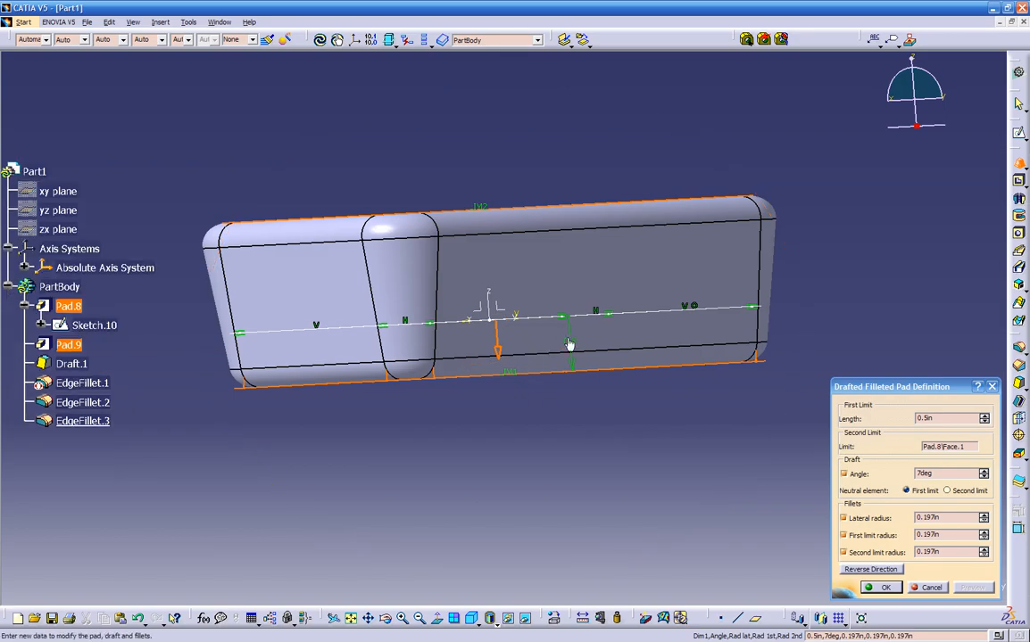
Set the drafted filleted pad's first limit length to 0.8 in and preview the shape
double_click(571, 339)
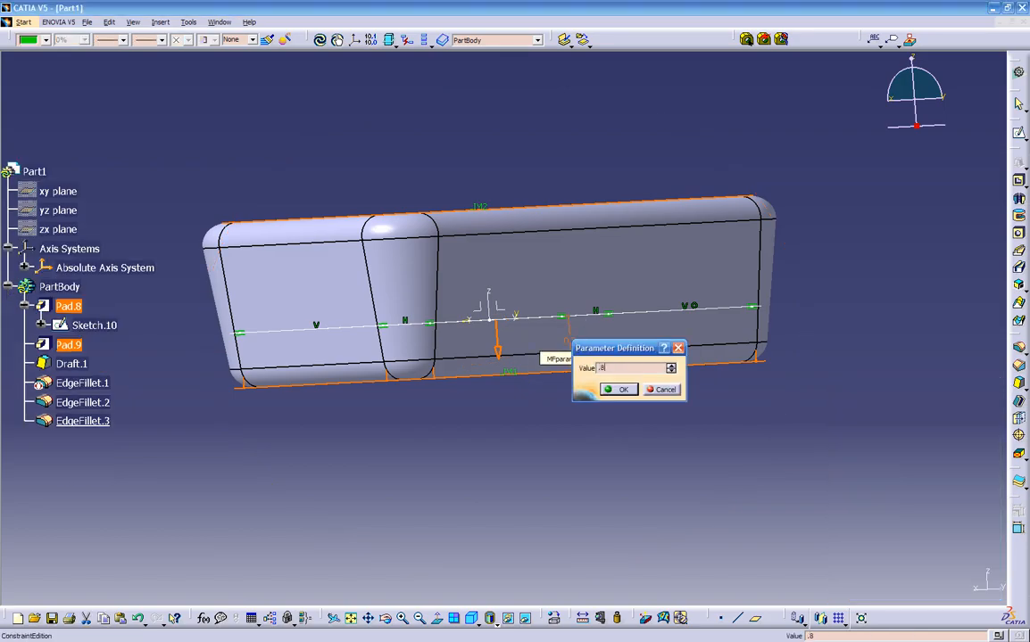
left_click(619, 389)
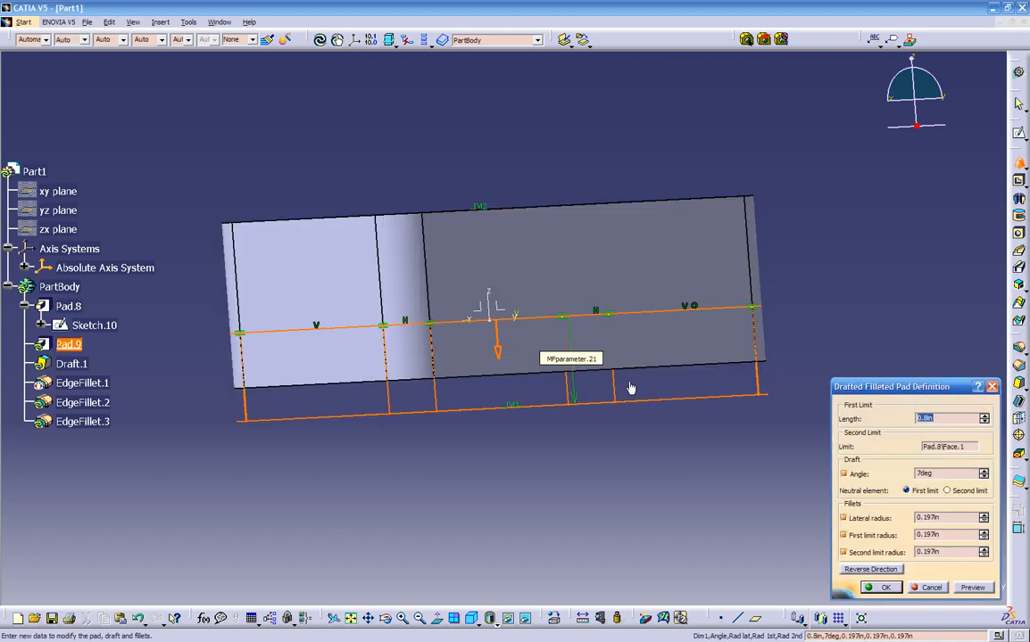
left_click(986, 586)
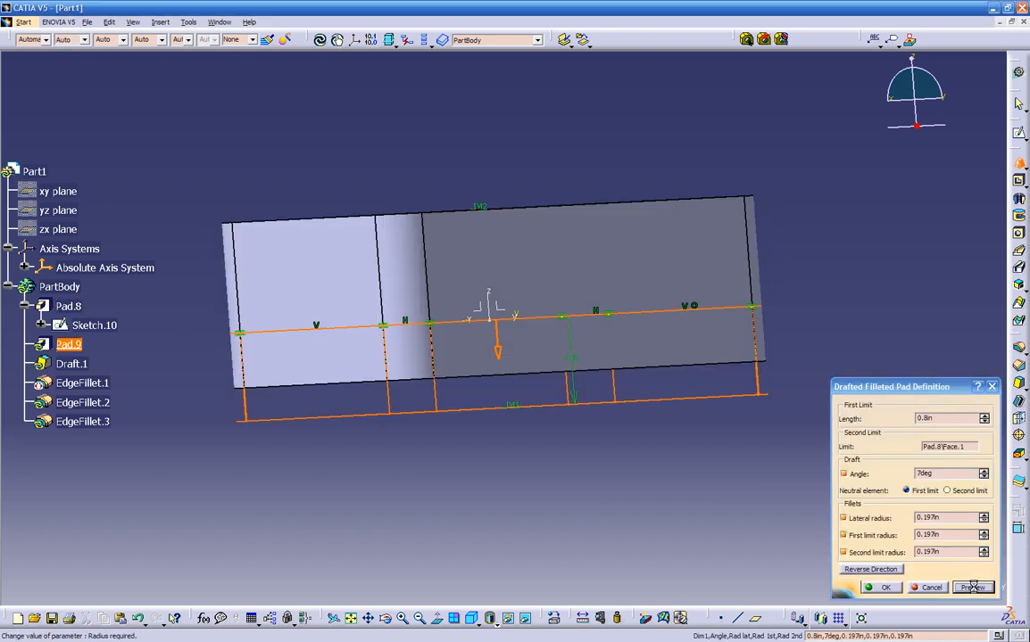
middle_click_drag(596, 468, 623, 501)
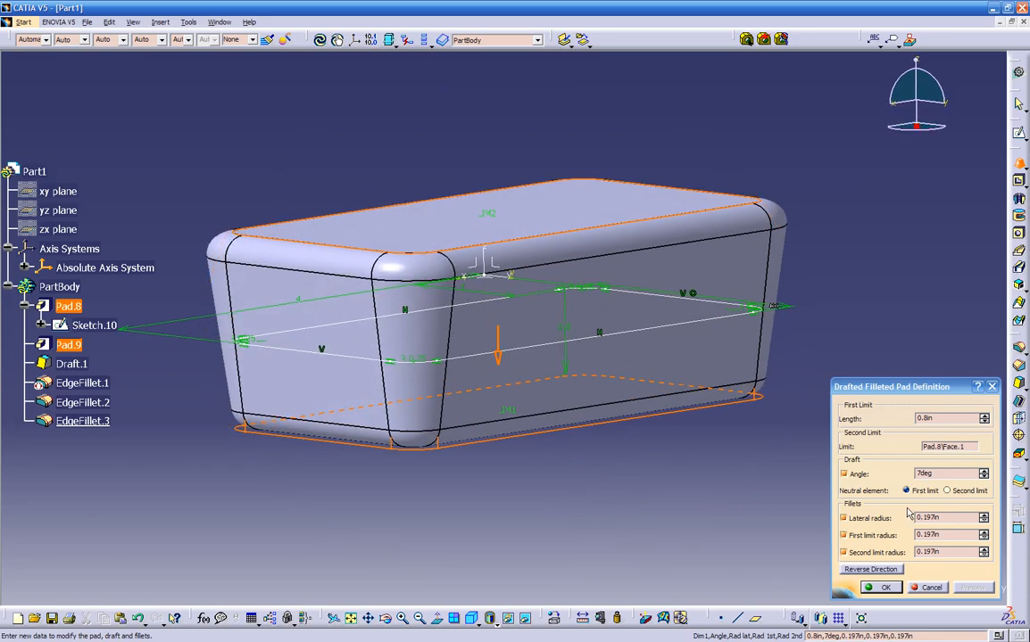
Set the lateral radius to 0.2 in, first limit radius to 0.3 in and second limit radius to 0.05 in, and create the pad
double_click(924, 517)
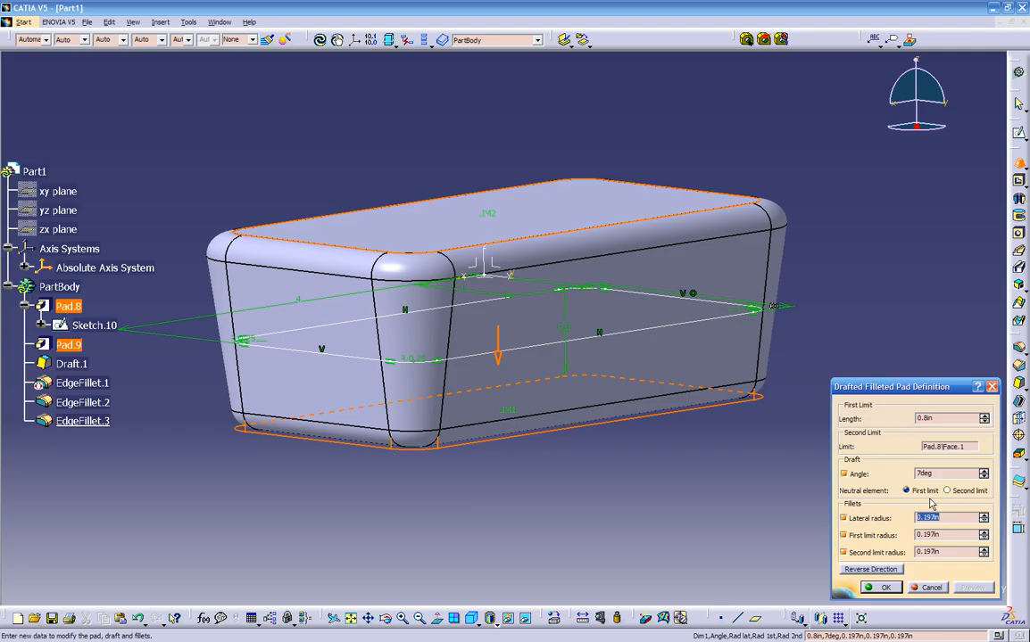
type("0.2")
key("Tab")
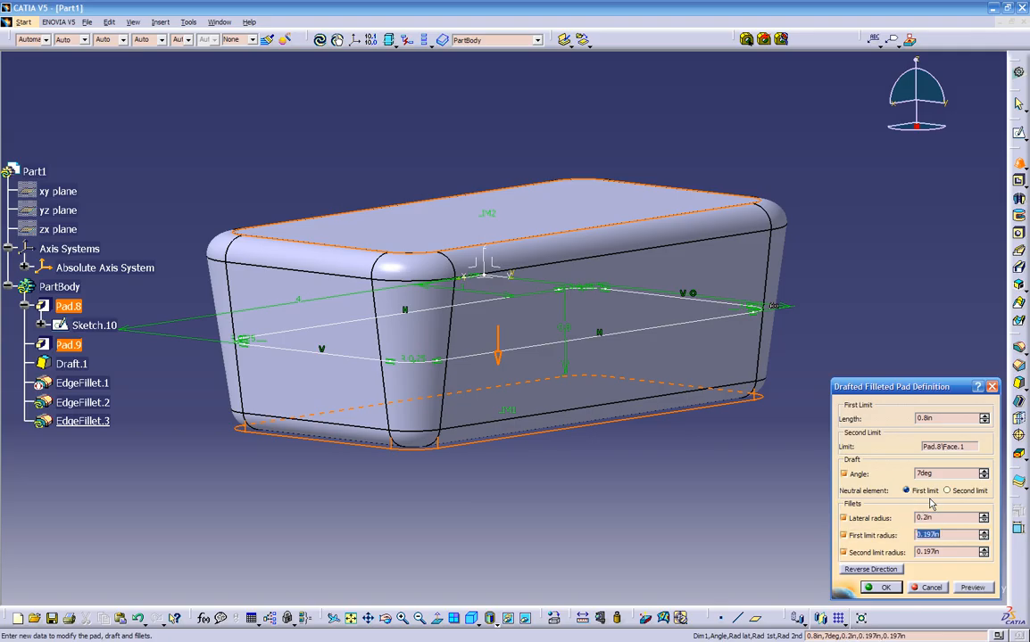
type("0.3")
key("Tab")
type(".05")
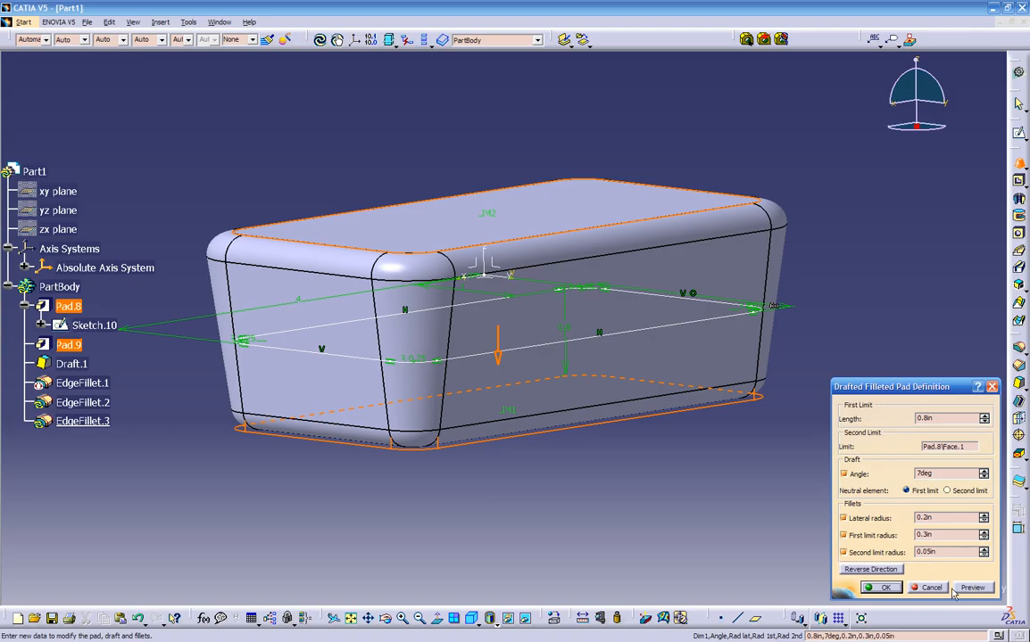
left_click(892, 587)
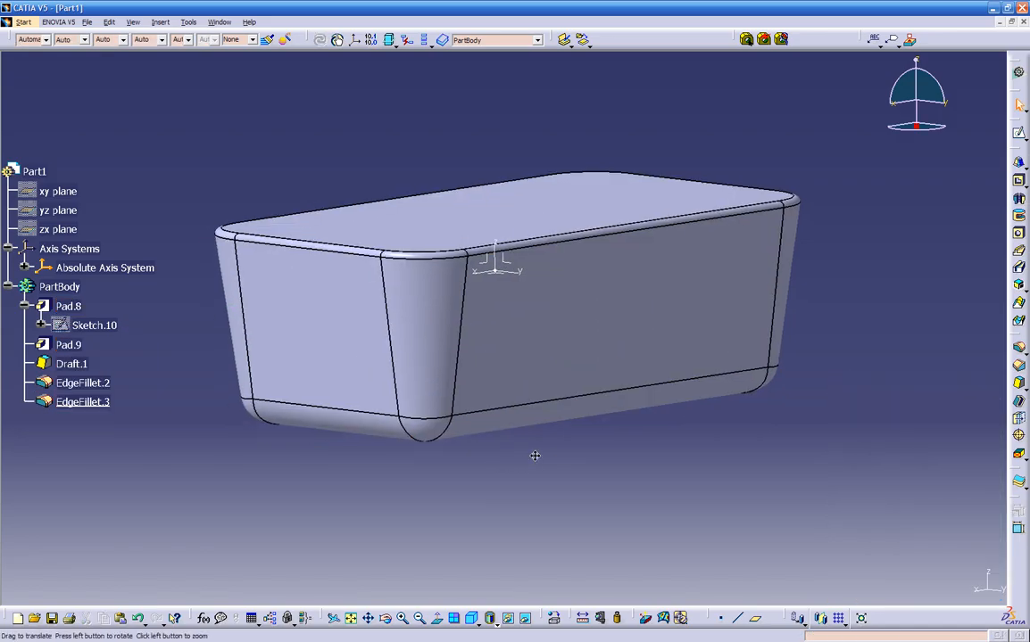
Set the draft angle of the block's side faces to 15 deg
middle_click_drag(433, 352, 581, 208)
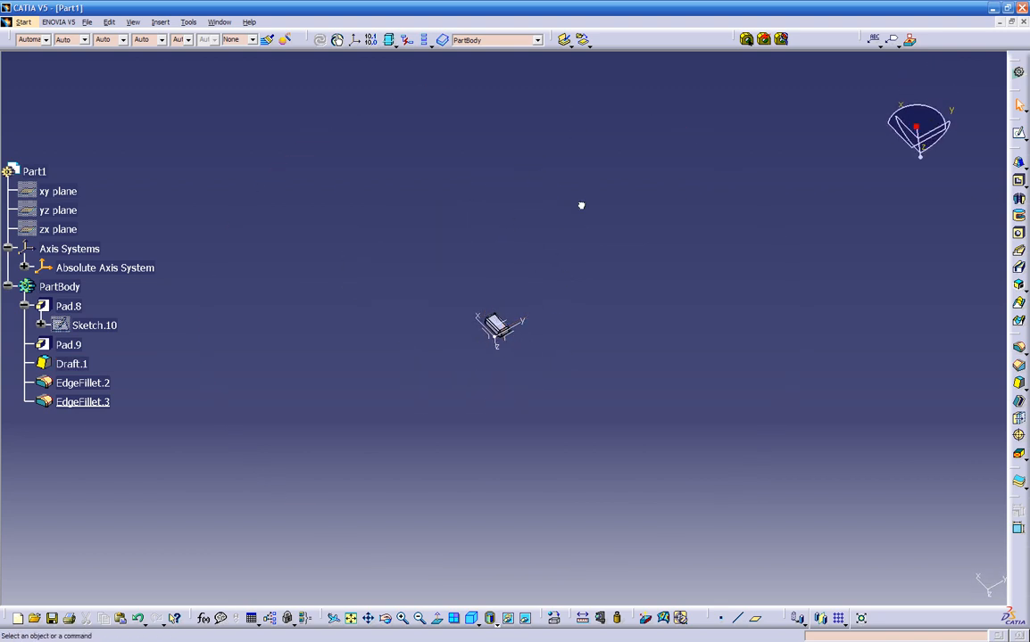
middle_click_drag(557, 362, 416, 423)
middle_click_drag(405, 270, 724, 418)
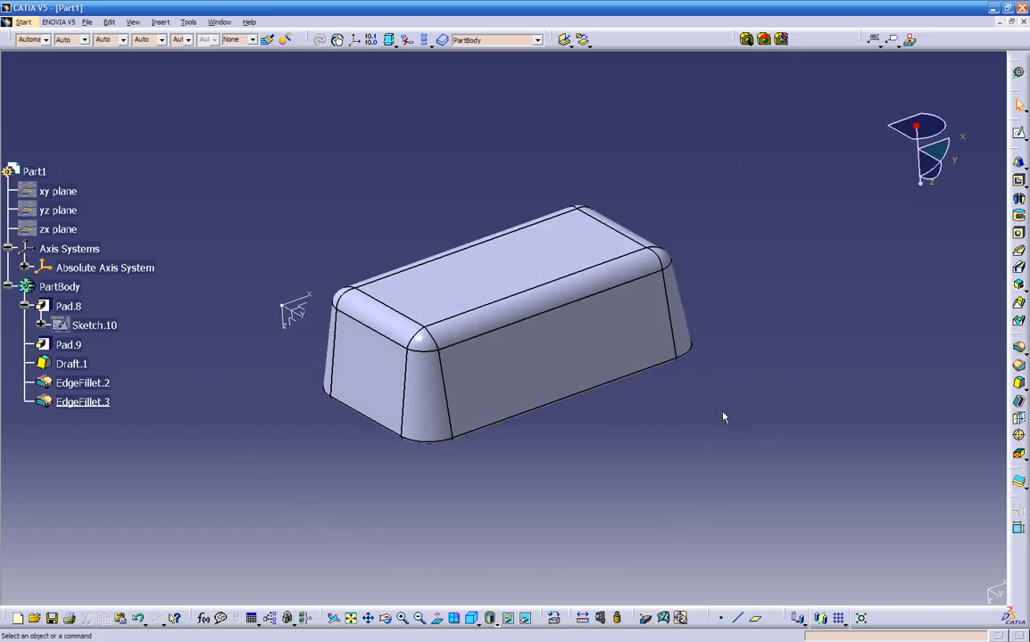
double_click(560, 357)
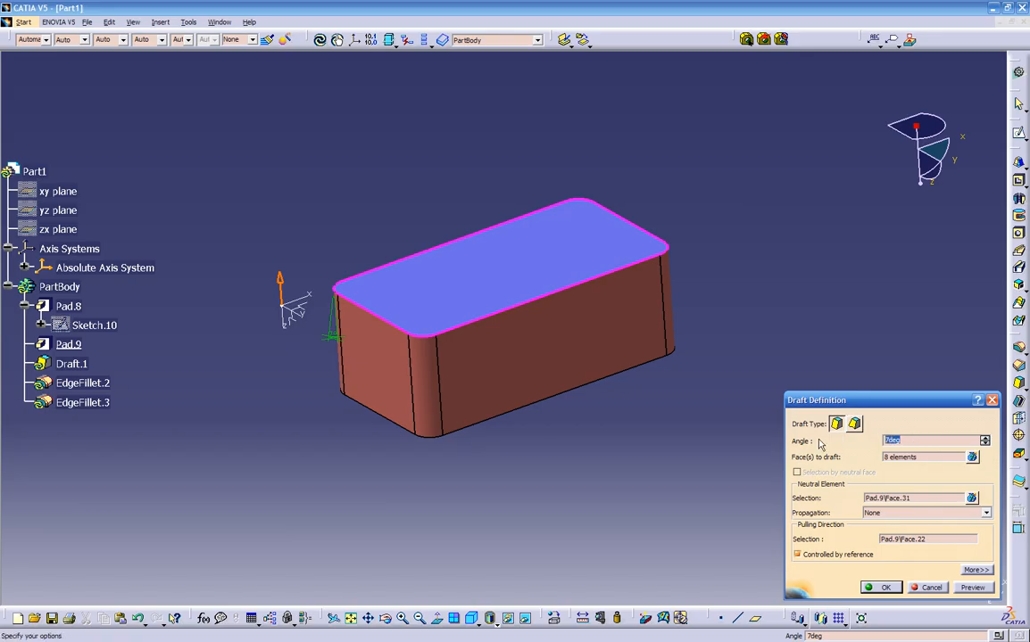
type("15")
left_click(970, 588)
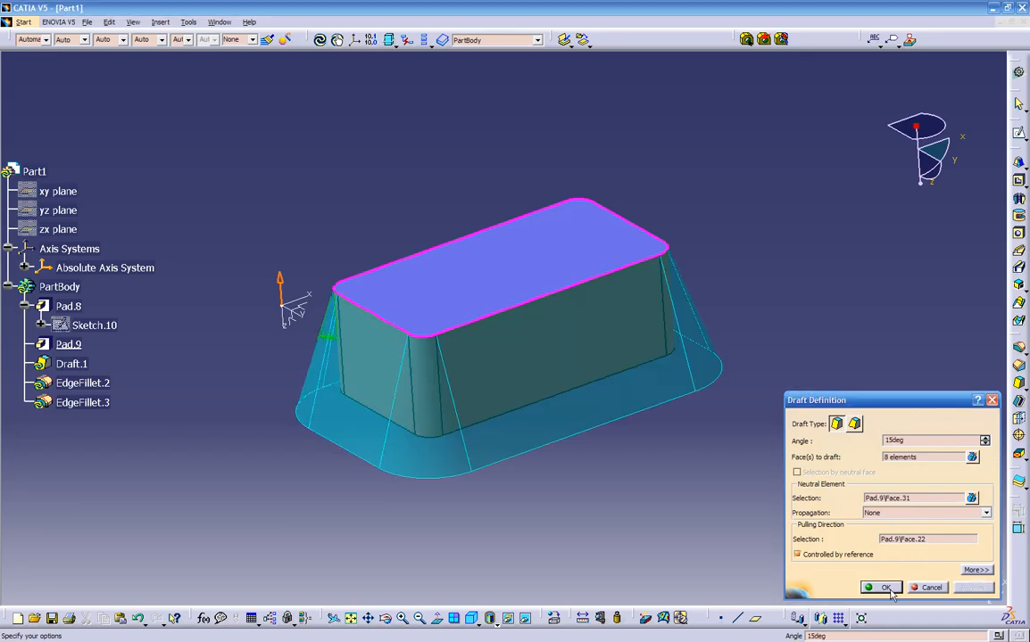
left_click(887, 587)
left_click(616, 445)
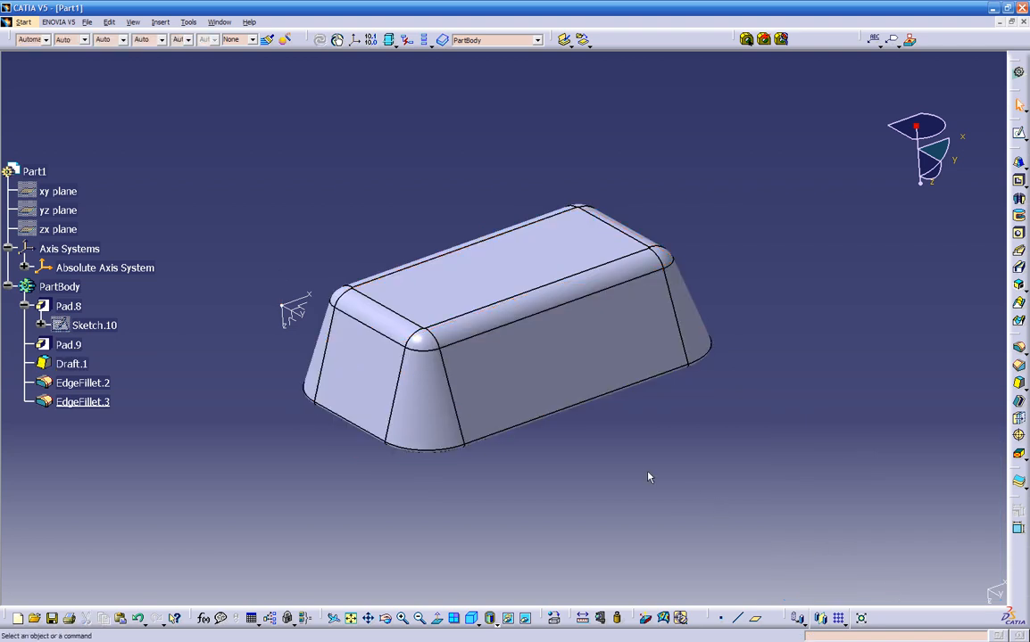
Try a 0.5 in radius on the edge fillet around the block's upper face and preview it
middle_click_drag(575, 406, 569, 399)
left_click(83, 383)
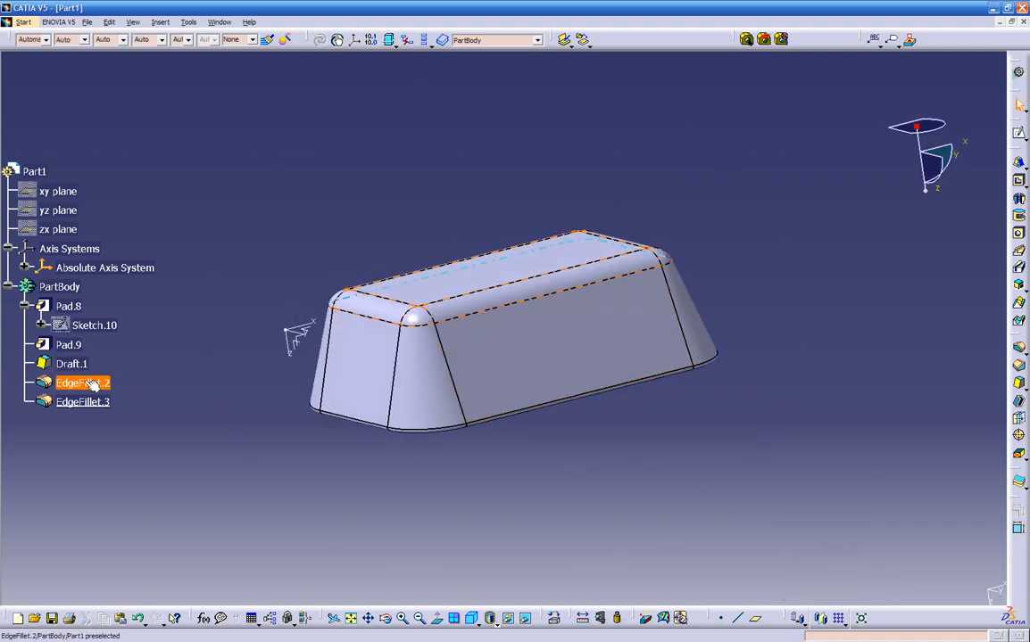
double_click(85, 383)
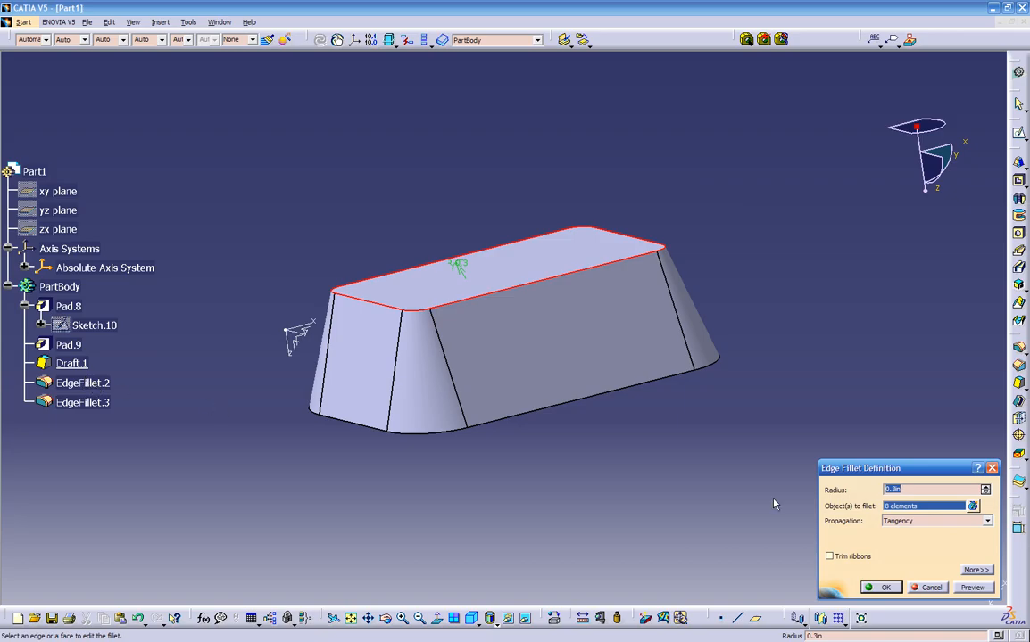
type(".5")
left_click(964, 589)
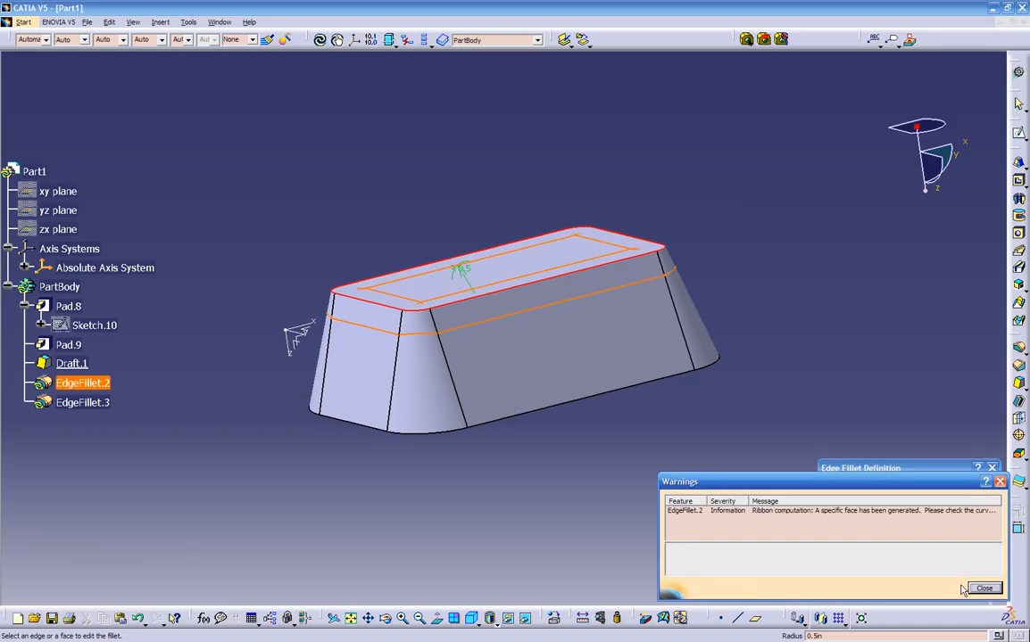
left_click(970, 589)
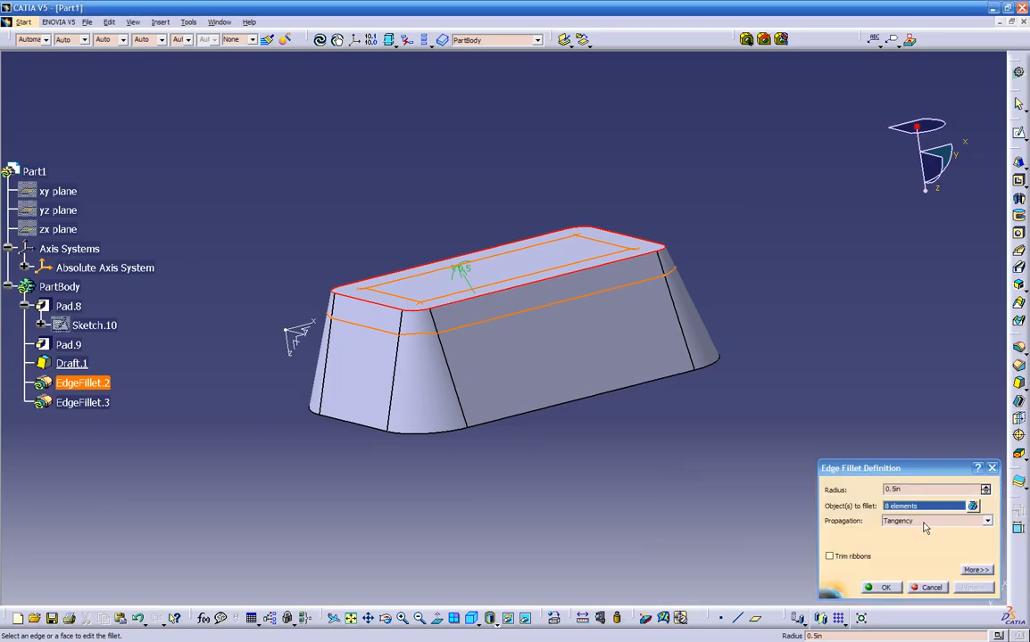
Set the upper edge fillet's radius to 0.35 in and apply it
type(".")
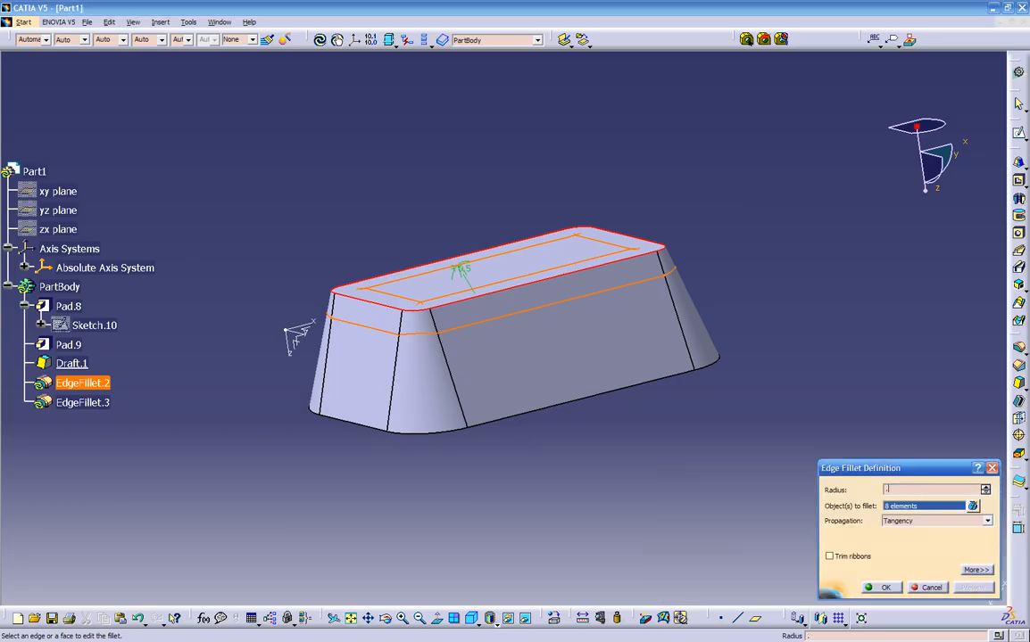
type("35")
left_click(885, 588)
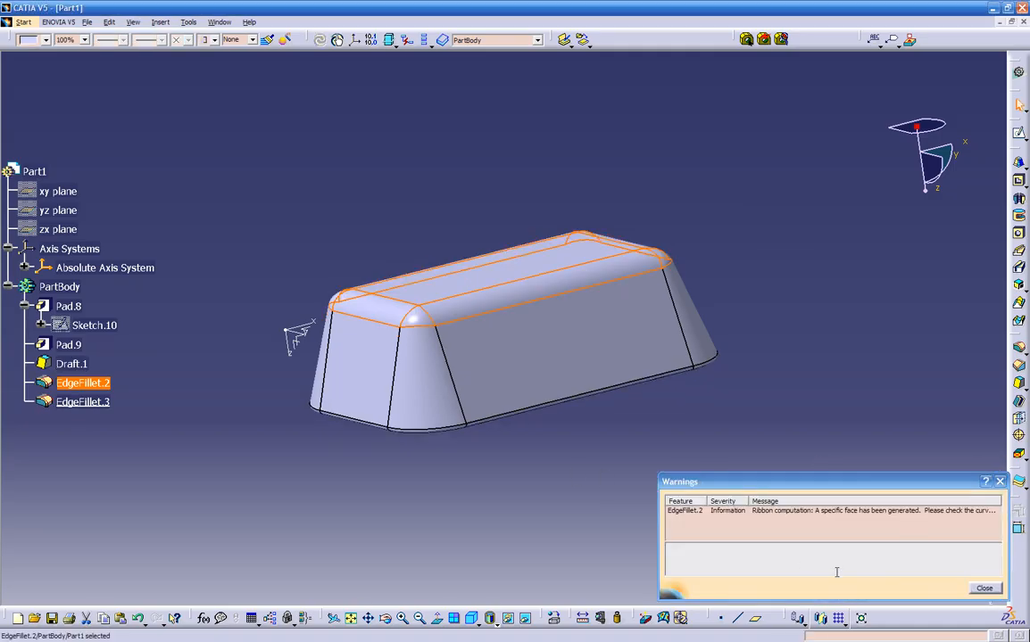
left_click(979, 588)
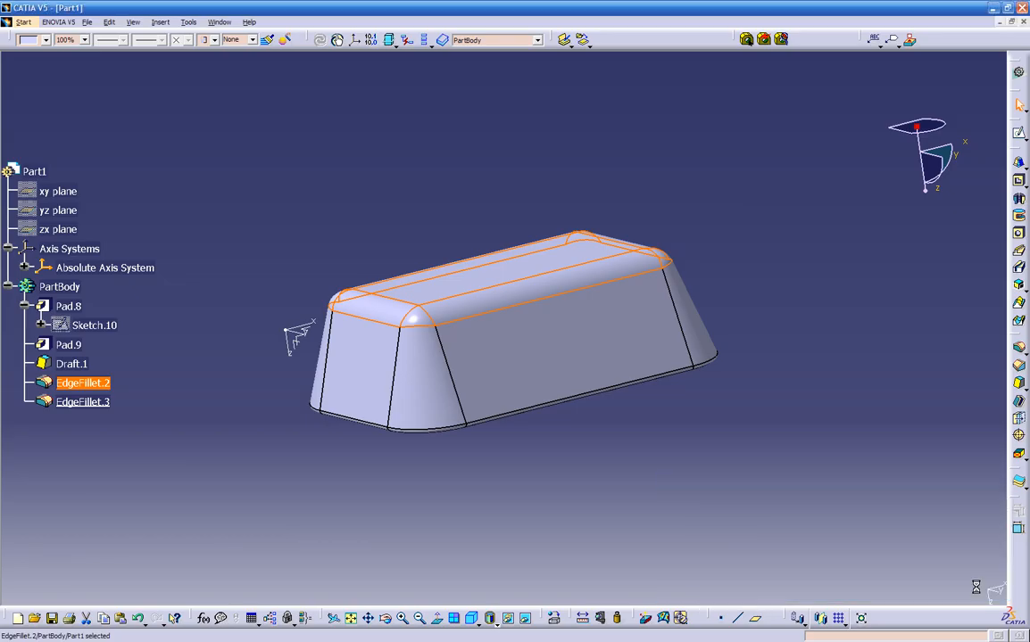
Edit the upper edge fillet again and set its radius to 0.25 in
double_click(470, 305)
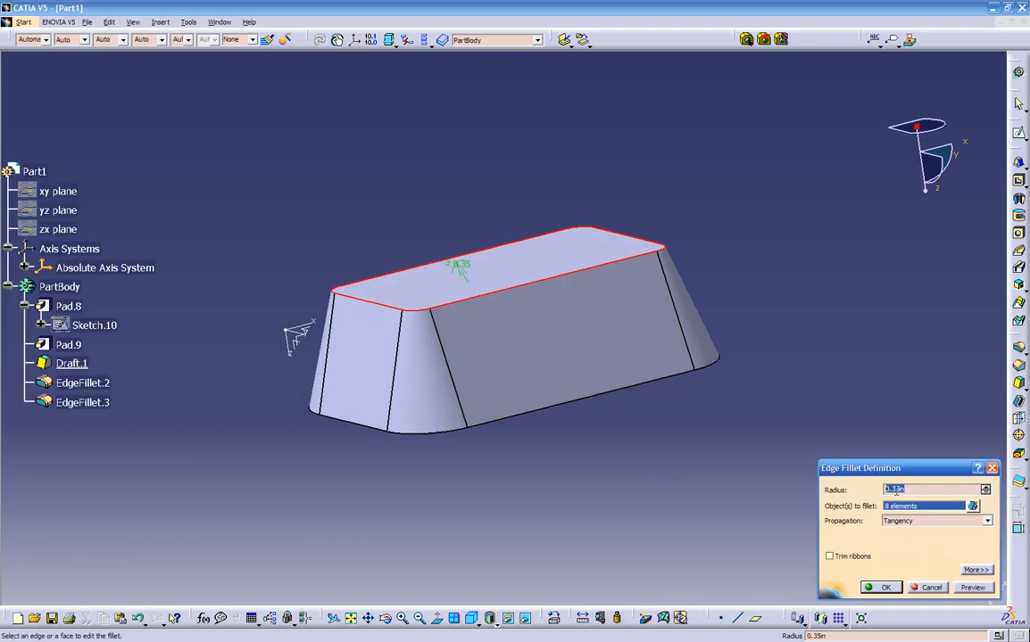
type(".3")
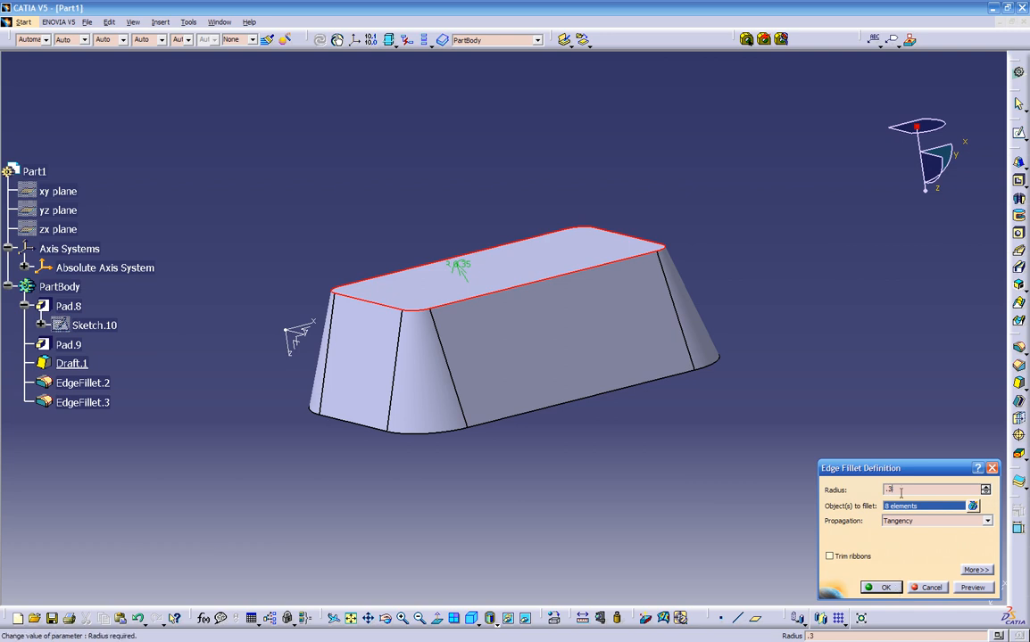
left_click(971, 588)
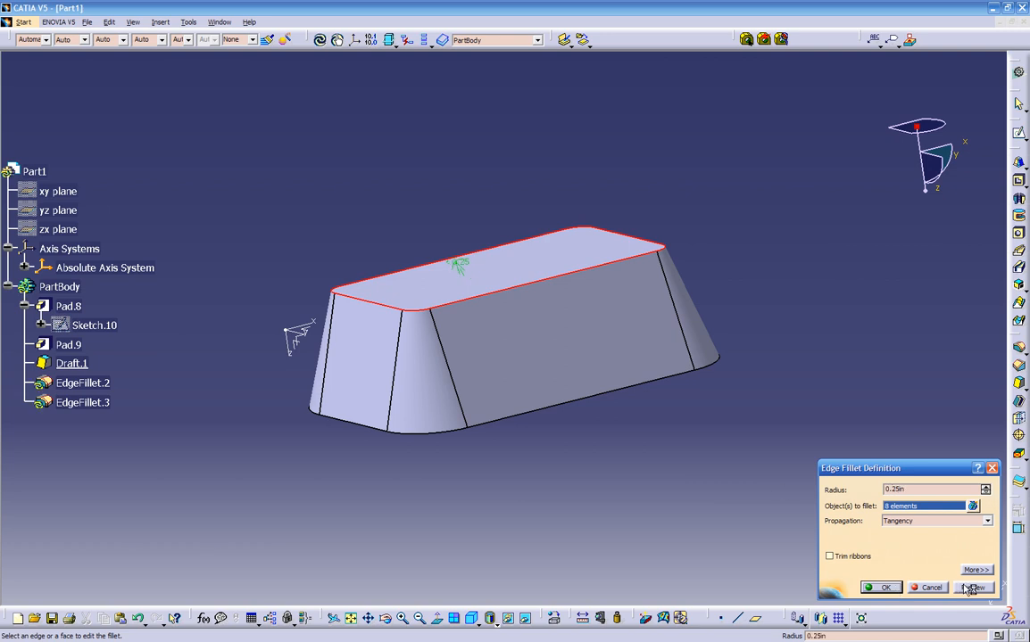
left_click(888, 588)
left_click(655, 460)
middle_click_drag(655, 460, 678, 386)
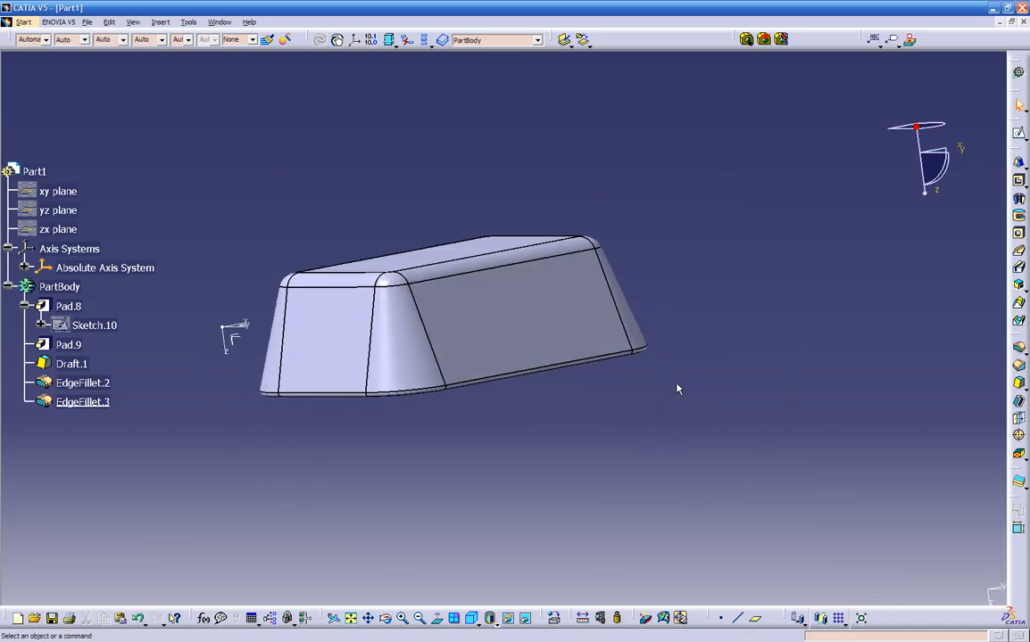
Set the radius of the edge fillet around the block's underside to 0.5 in and preview it
mouse_move(471, 385)
middle_mouse_down()
mouse_move(515, 432)
mouse_move(483, 223)
mouse_move(390, 333)
middle_mouse_up()
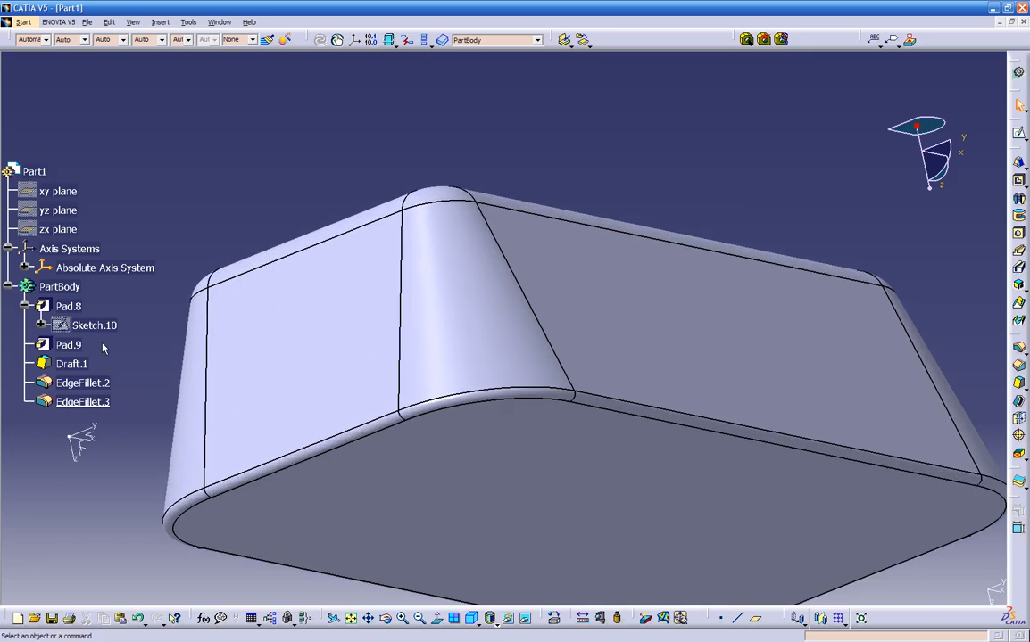
double_click(423, 407)
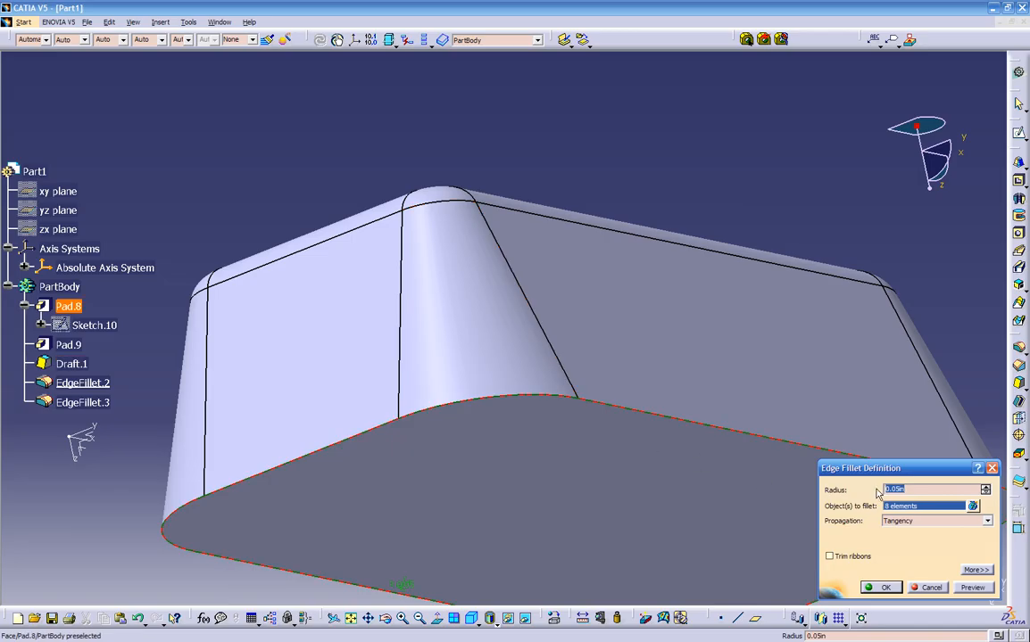
type(".5")
left_click(972, 589)
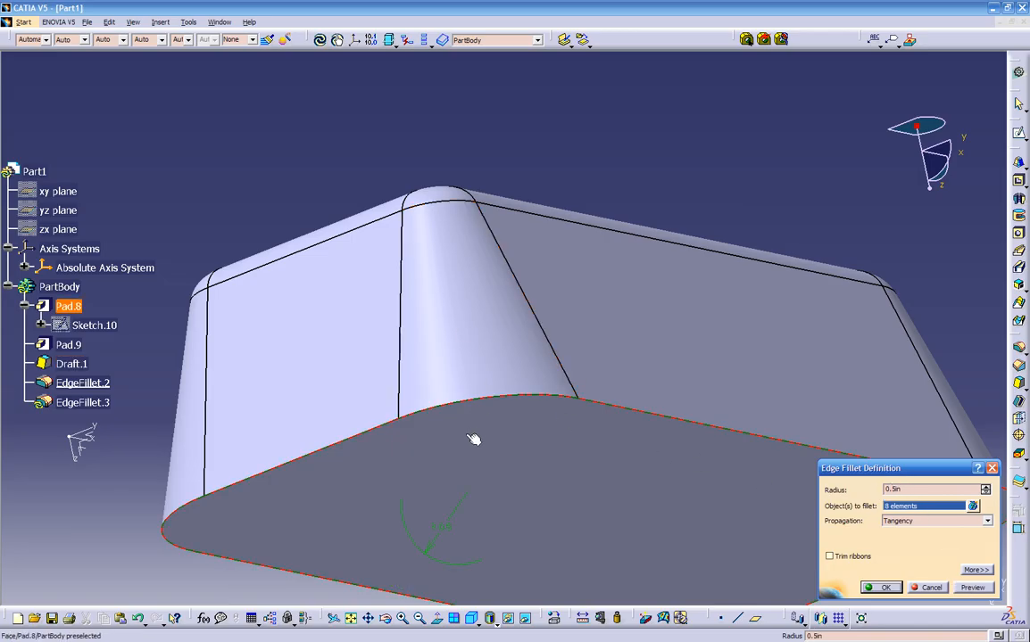
Apply the 0.5 in edge fillet to the eight selected elements with tangency propagation
left_click(883, 590)
middle_click_drag(567, 328, 569, 484)
left_click(560, 474)
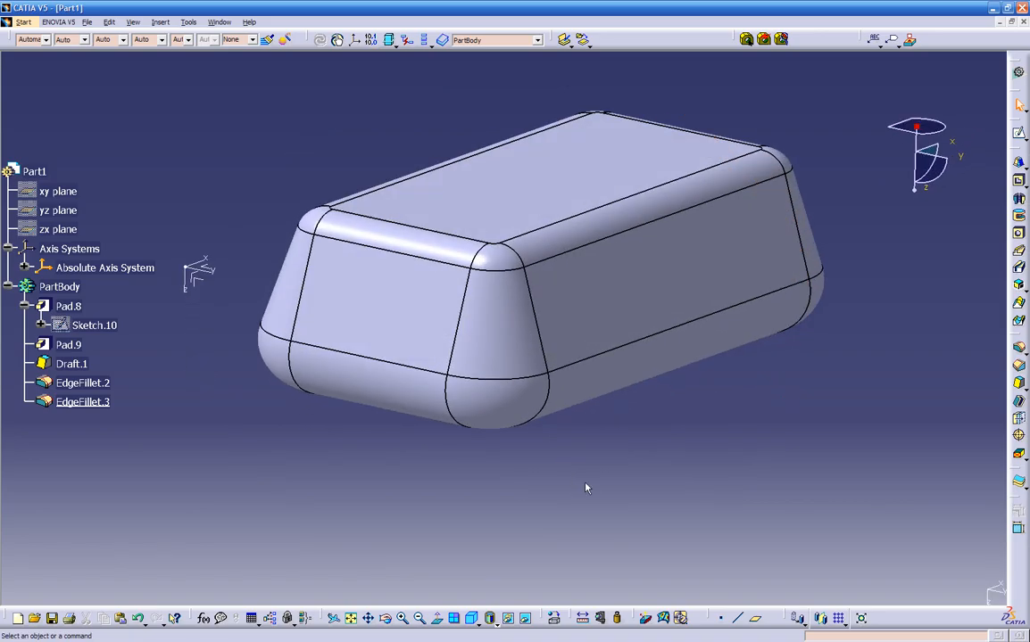
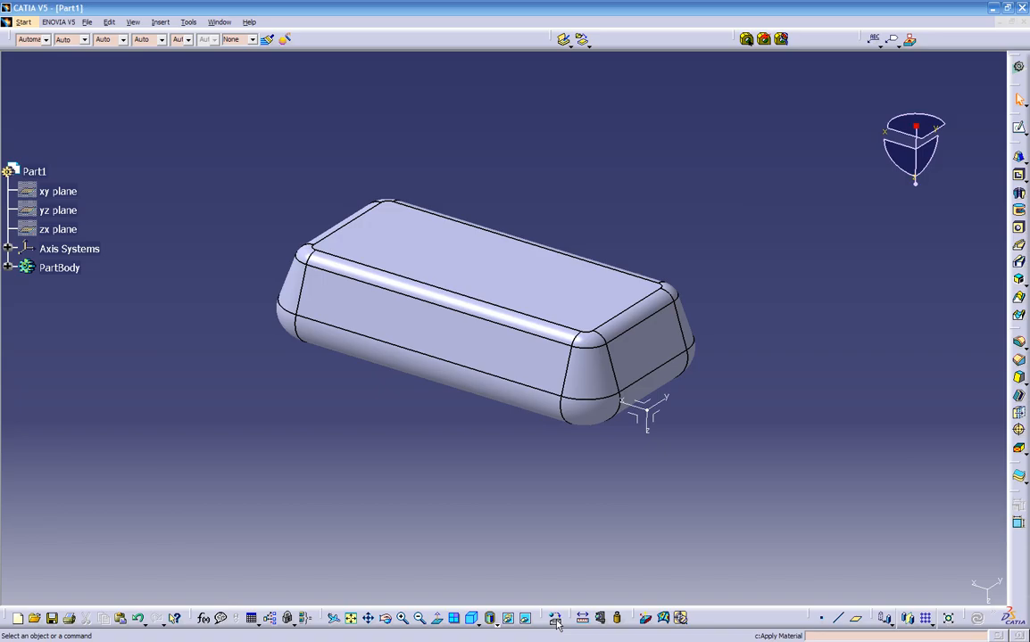
Hide the Apply Material toolbar, and bring it back docked alongside the other toolbars
left_click(553, 618)
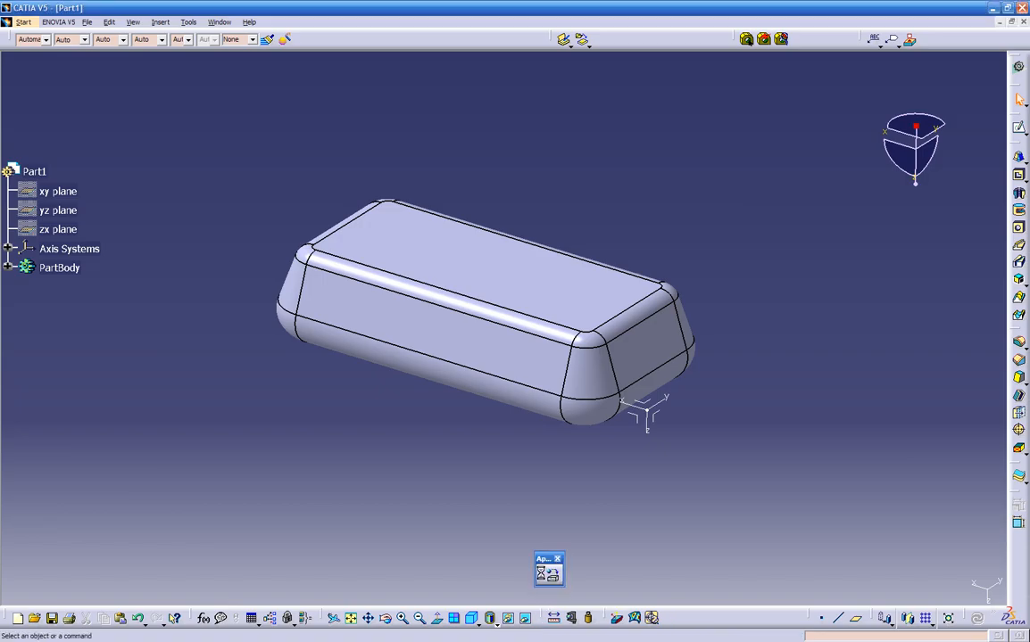
left_click(557, 560)
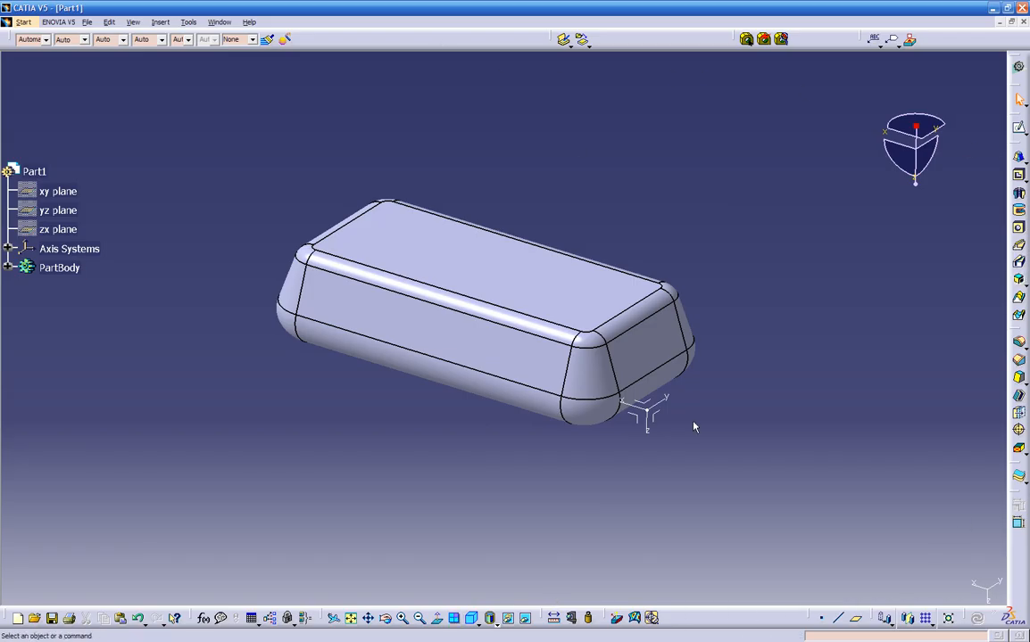
right_click(699, 619)
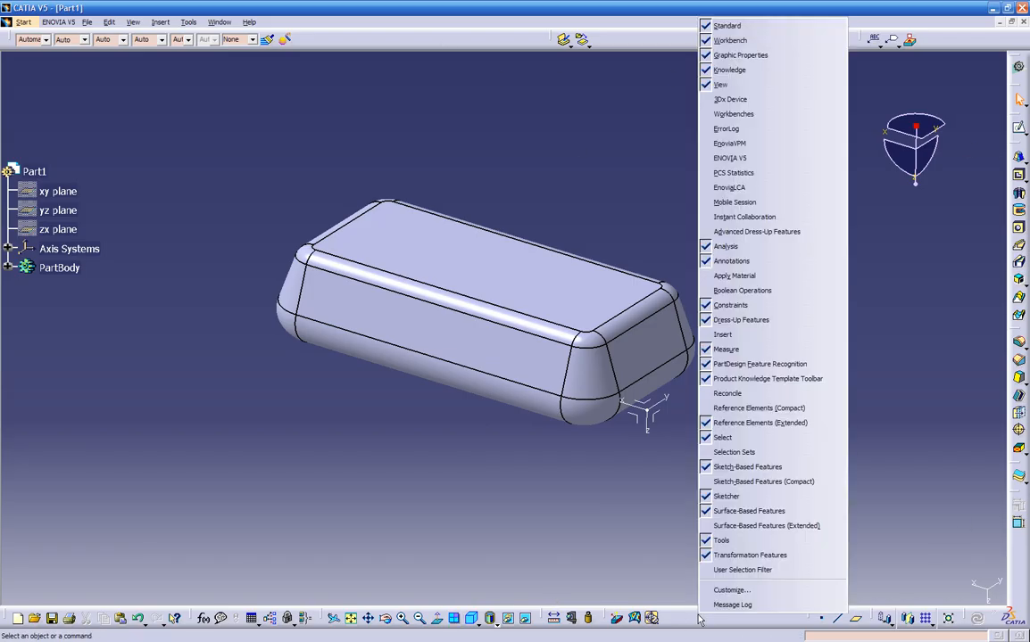
left_click(714, 281)
left_click_drag(548, 559, 688, 593)
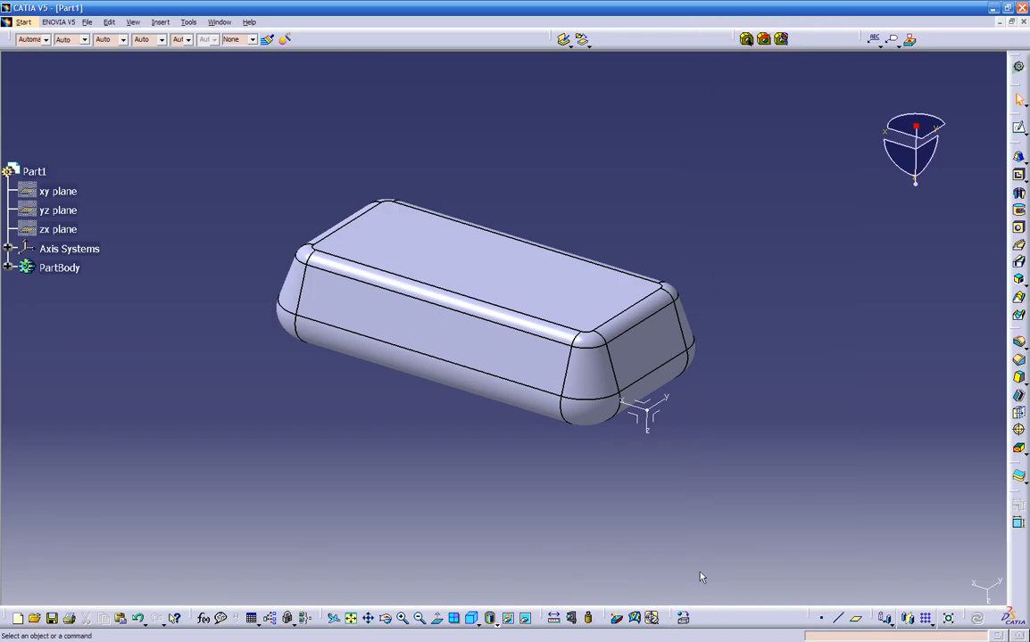
Open the material library beside the part and set the view mode to Shading with Material
left_click(683, 620)
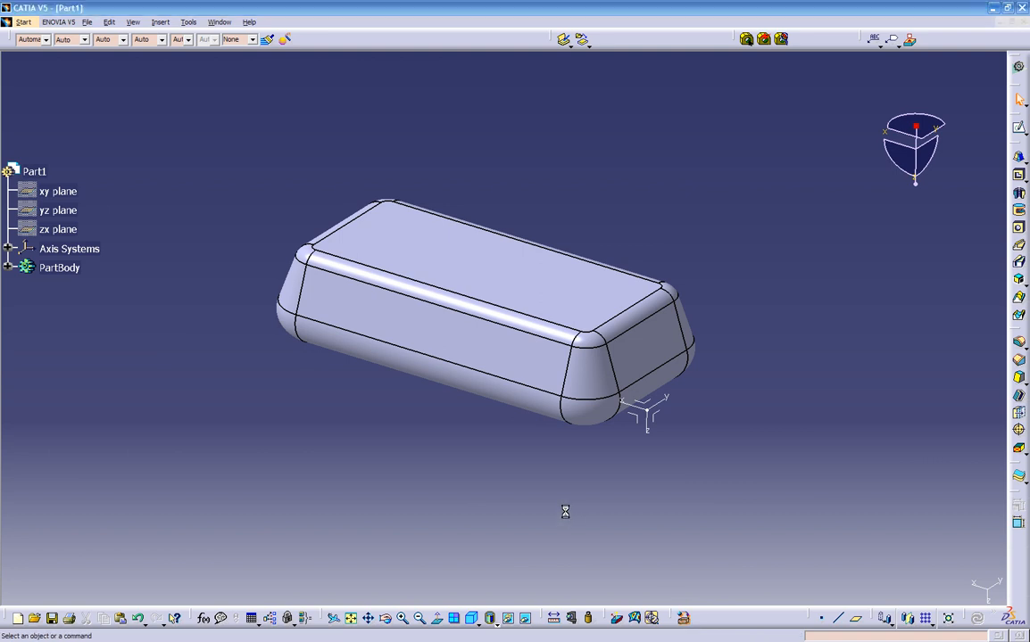
middle_click_drag(504, 518, 412, 472)
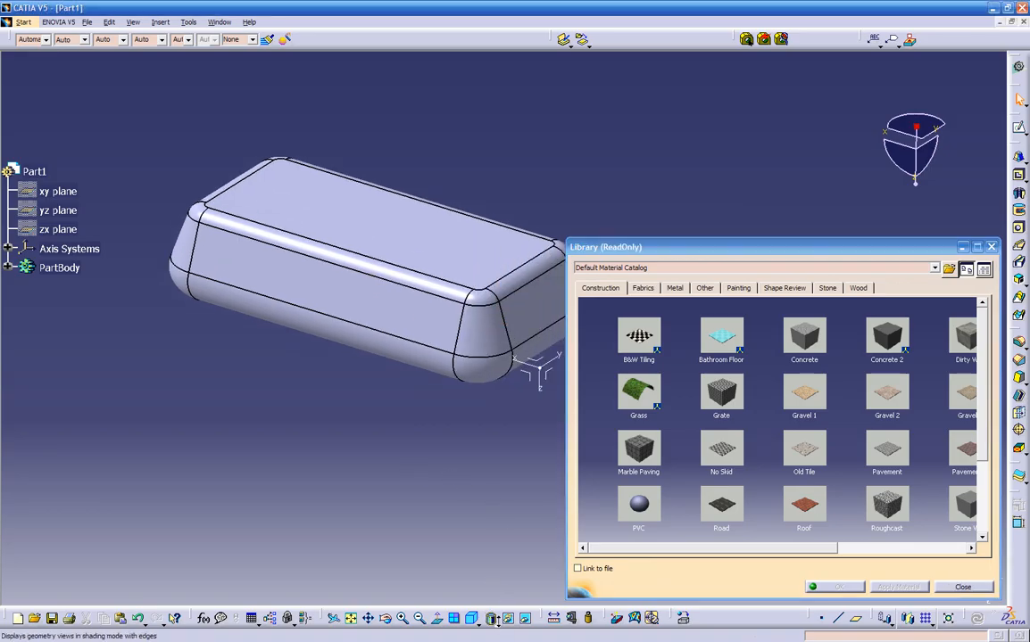
left_click(496, 625)
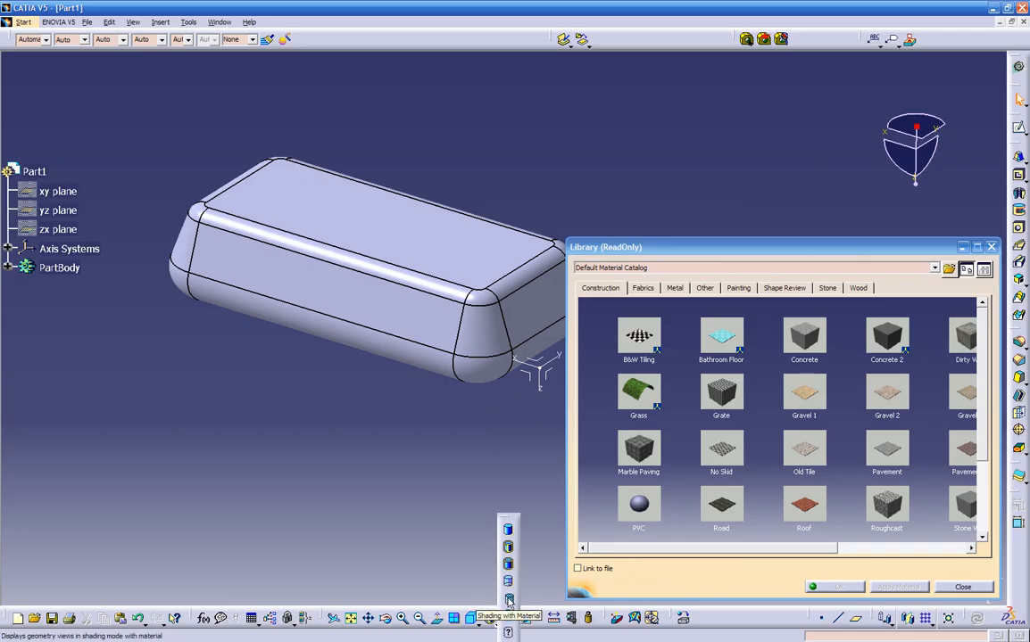
left_click(508, 600)
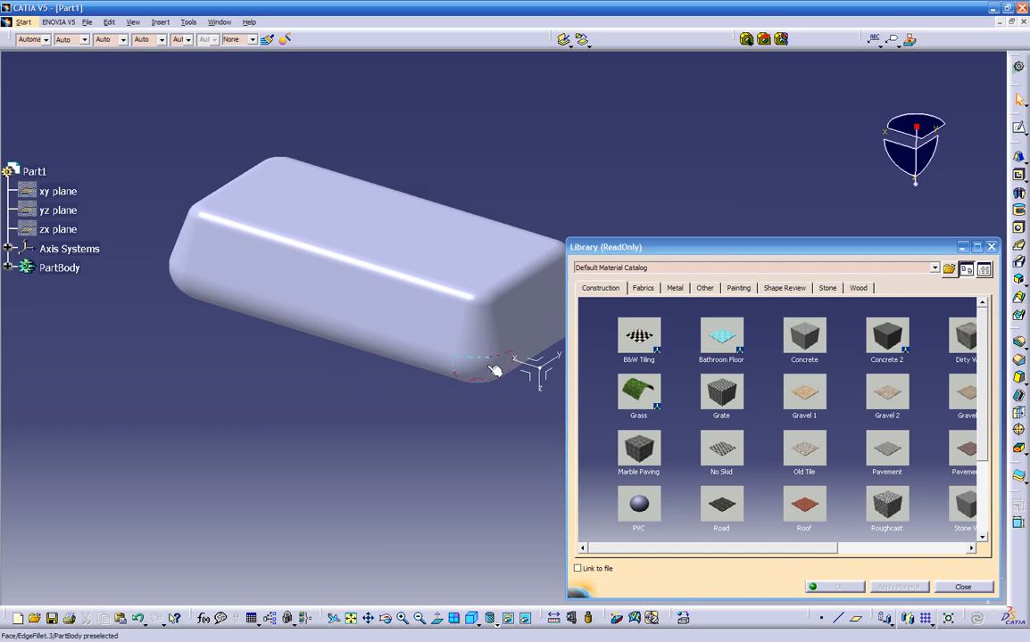
left_click_drag(682, 246, 600, 146)
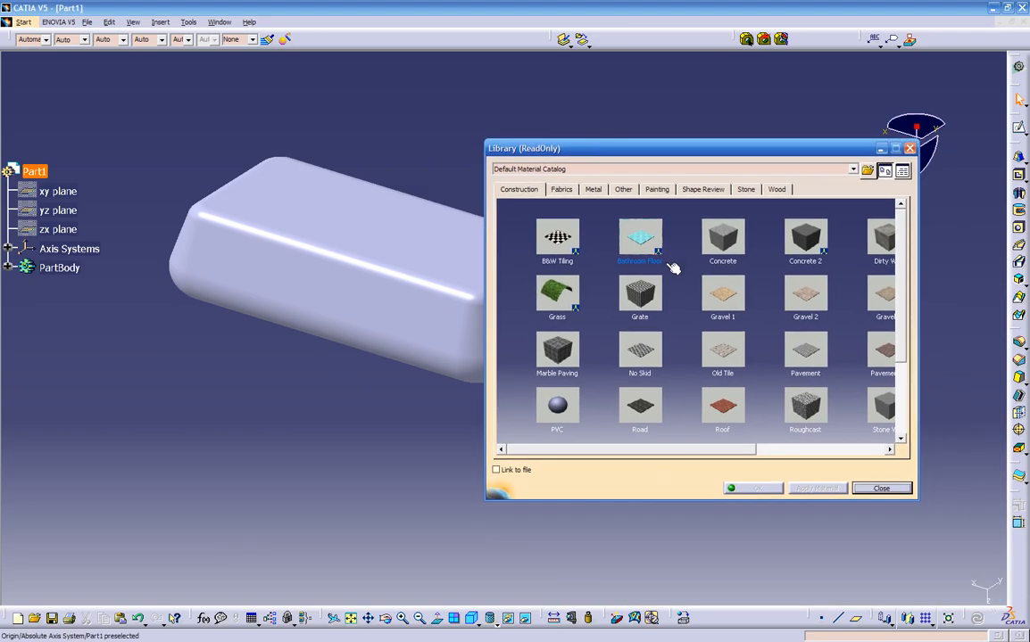
Look through the Metal, Other, Painting, Shape Review, Stone and Wood categories of the material library
left_click(597, 189)
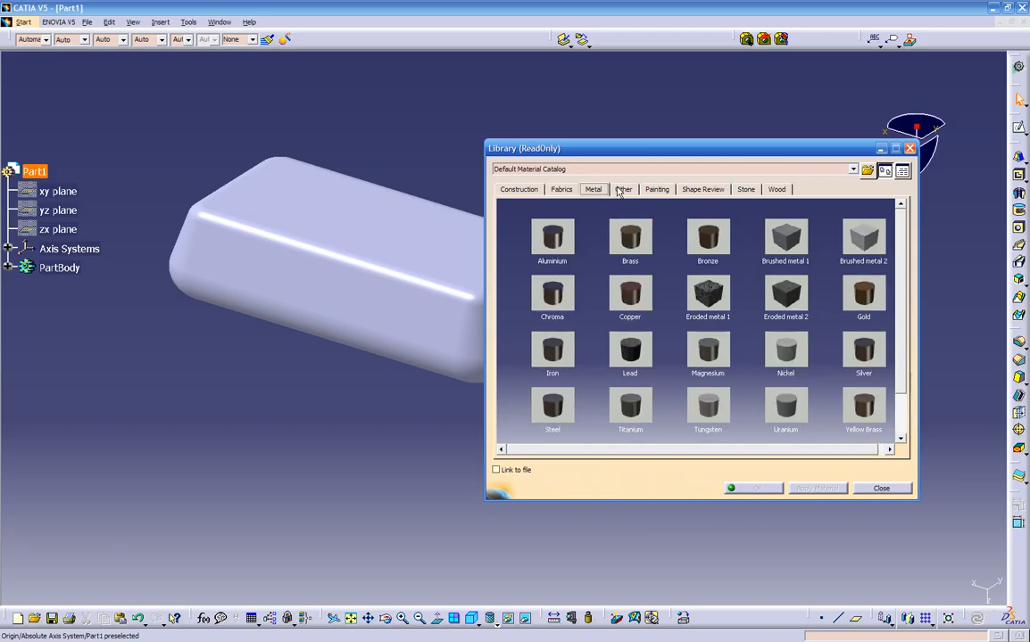
left_click(625, 189)
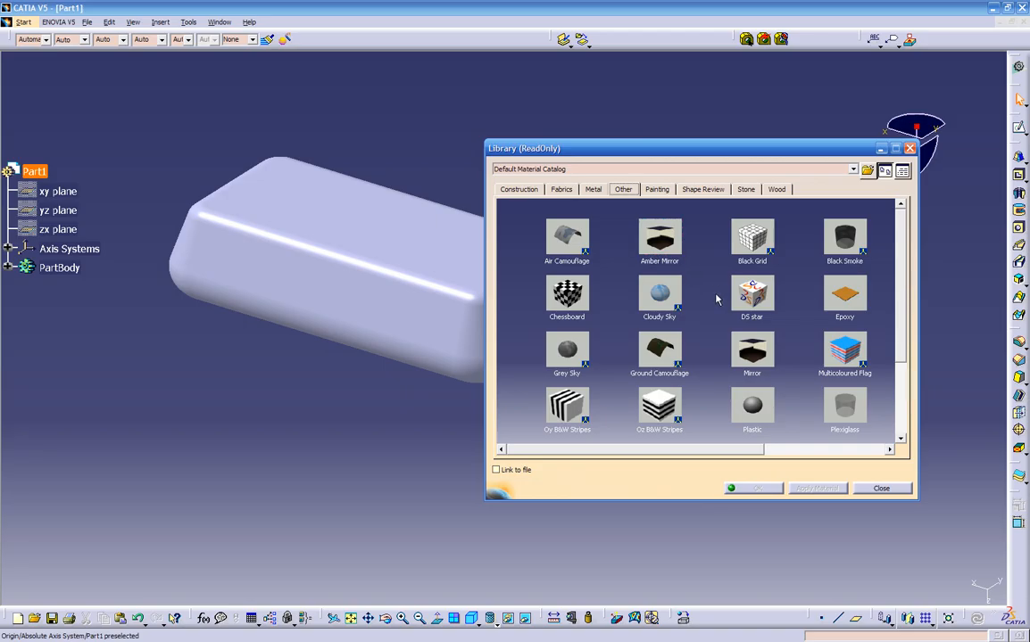
left_click(657, 191)
left_click(721, 194)
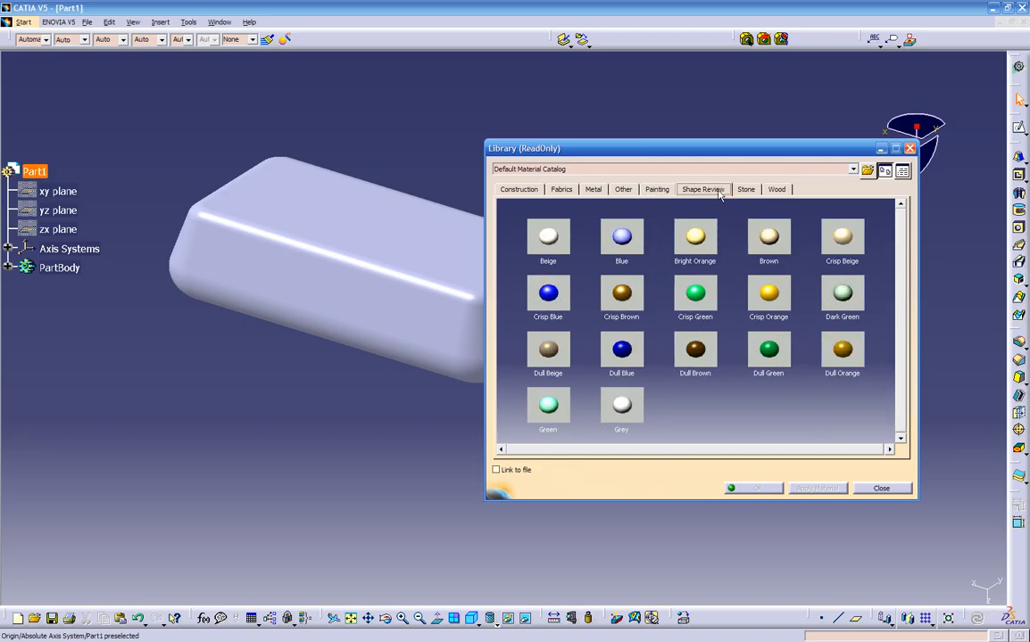
left_click(746, 190)
left_click(773, 190)
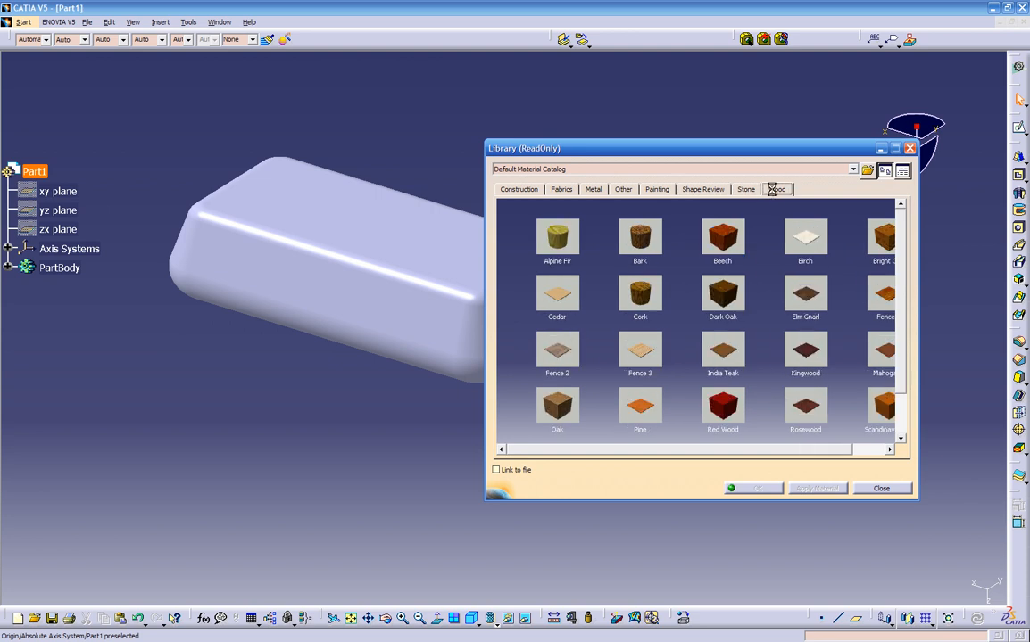
Examine the Metal materials and the full range of Construction materials in the default catalog
left_click(592, 193)
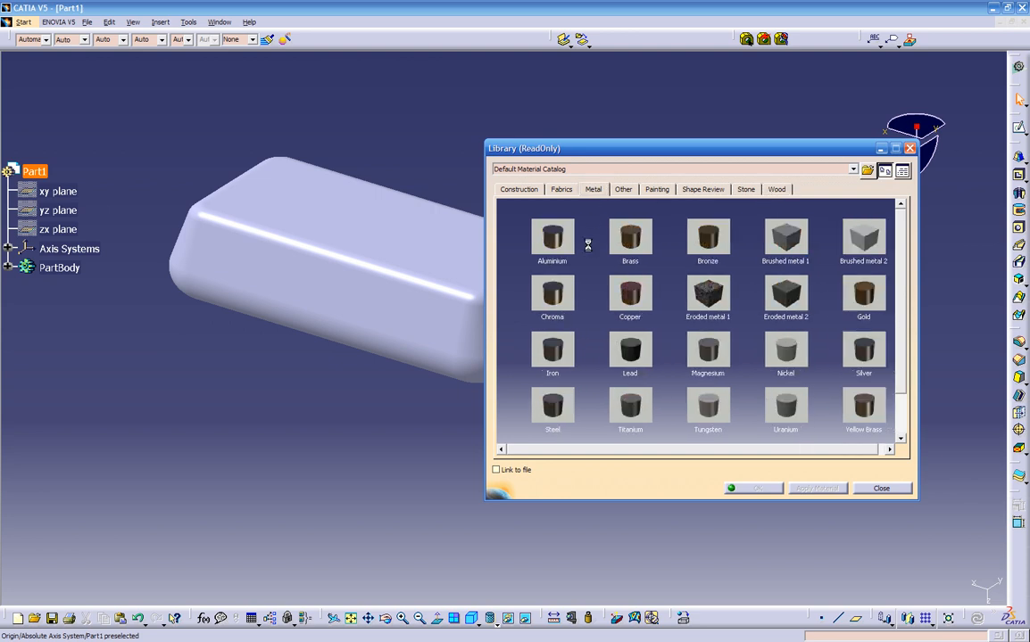
scroll(535, 223, "down", 1)
scroll(529, 219, "up", 1)
left_click(562, 191)
left_click(536, 191)
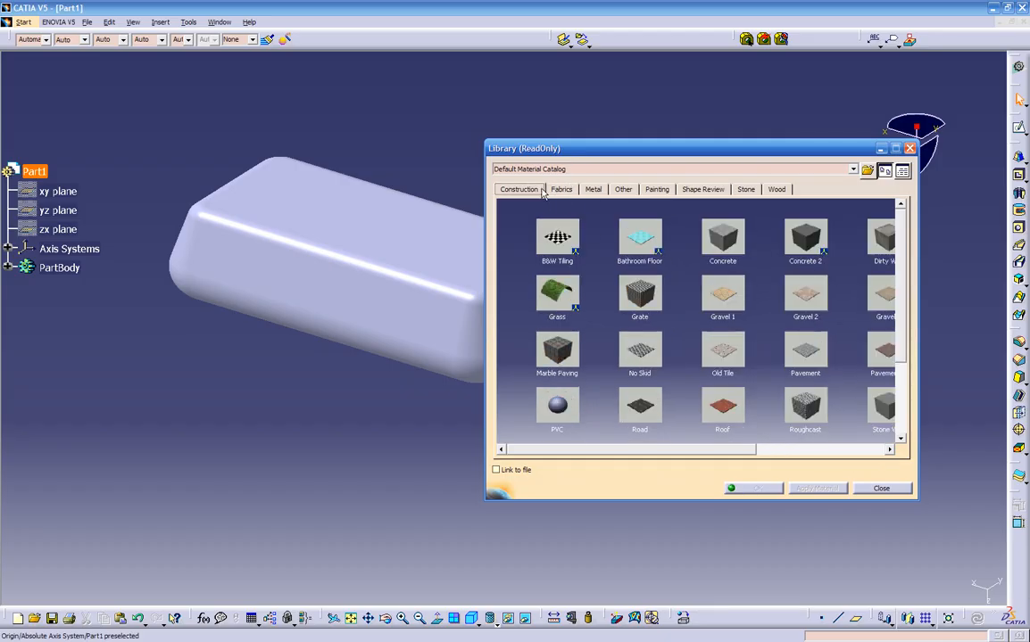
scroll(597, 240, "down", 3)
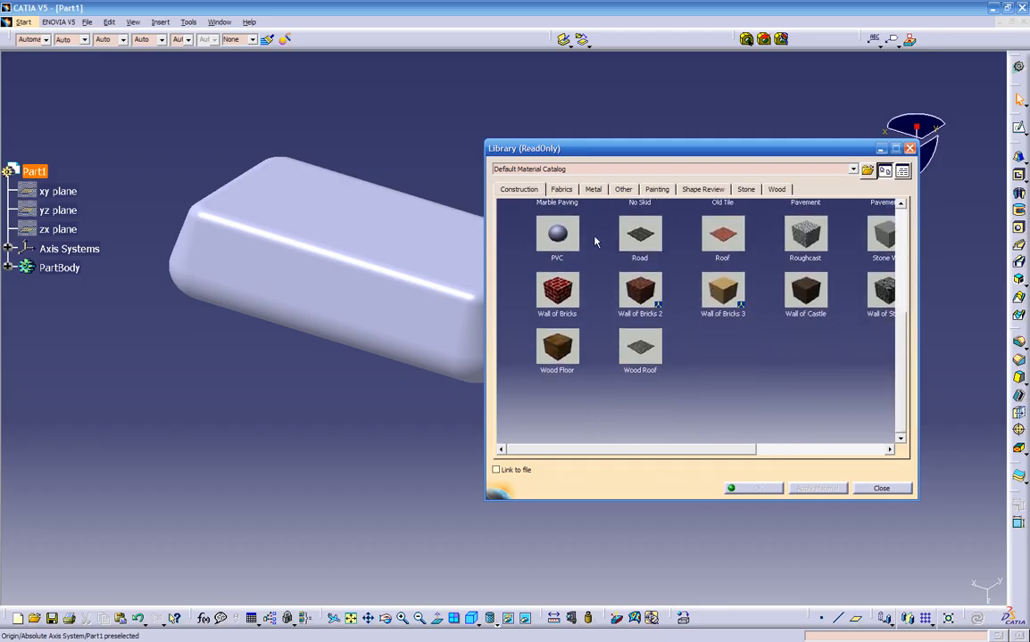
scroll(595, 241, "up", 3)
left_click_drag(727, 450, 841, 448)
scroll(738, 386, "up", 3)
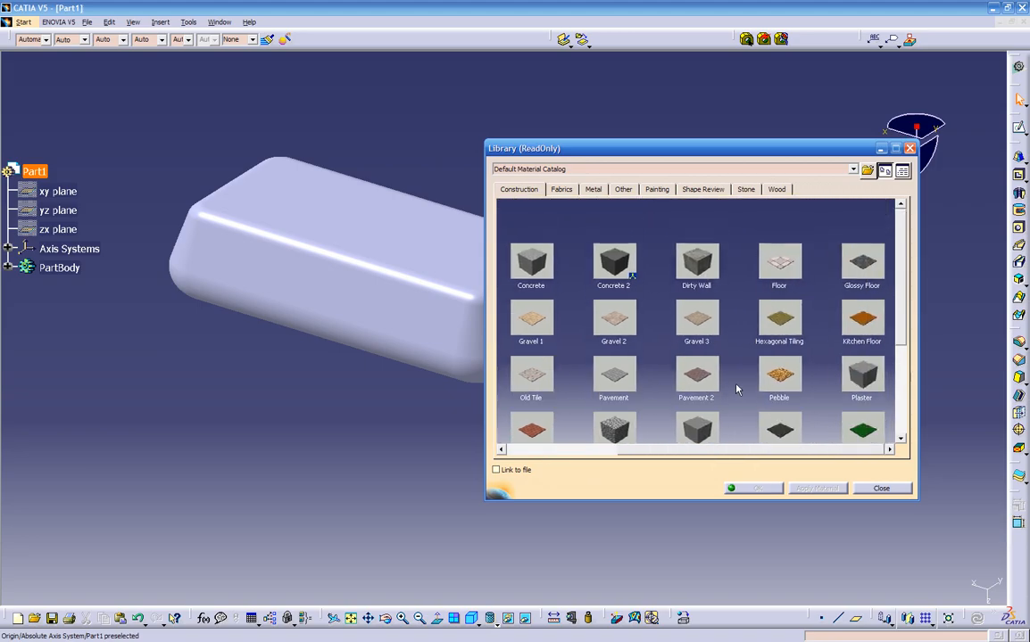
Examine the full range of Fabrics materials in the default catalog
left_click(593, 189)
left_click(560, 189)
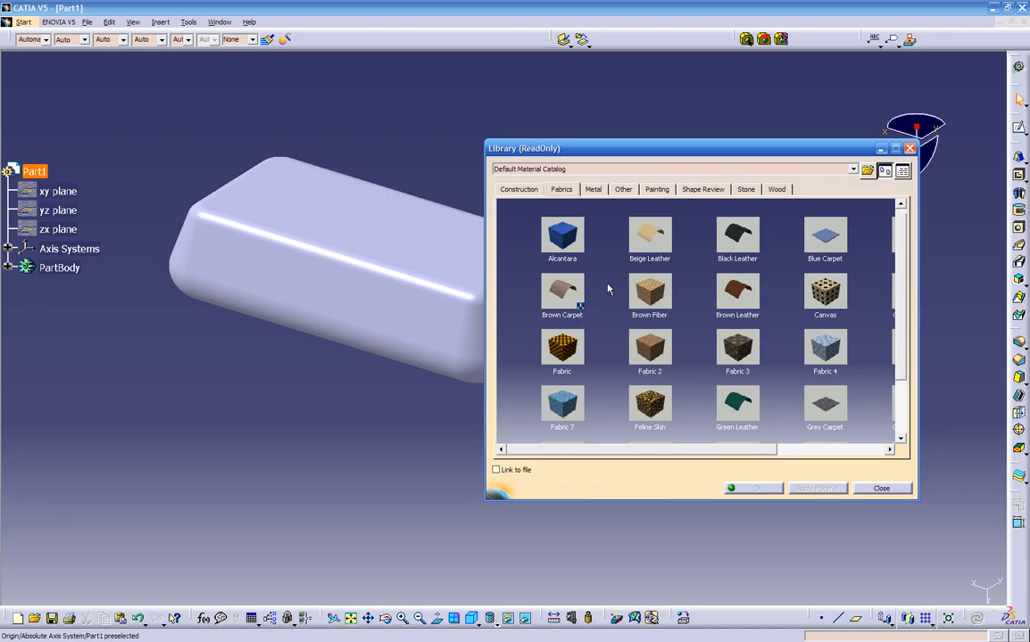
scroll(603, 284, "down", 3)
scroll(605, 288, "up", 2)
scroll(608, 290, "up", 2)
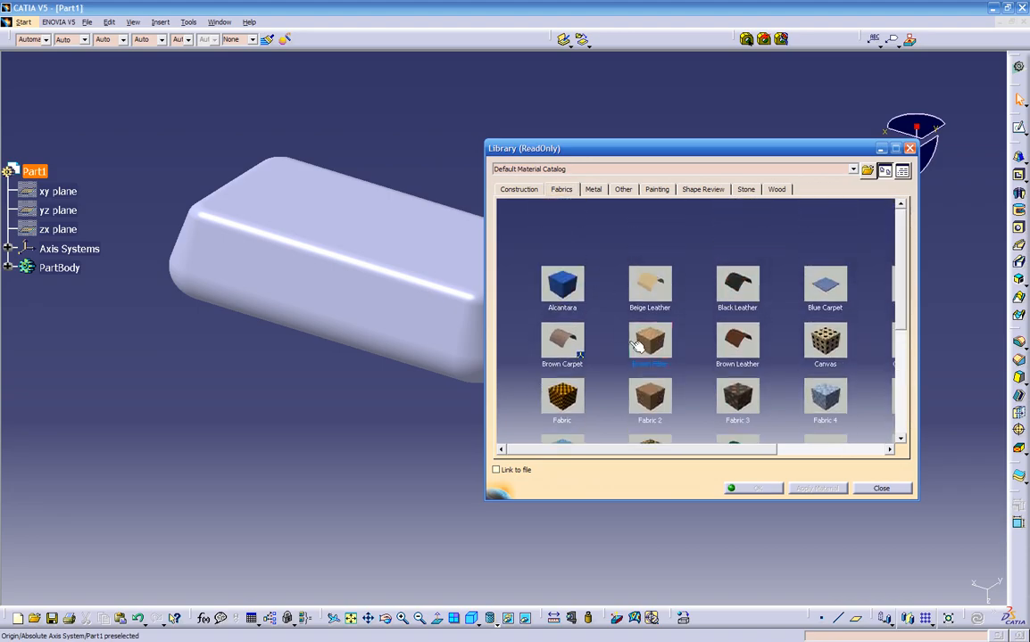
left_click_drag(691, 451, 799, 448)
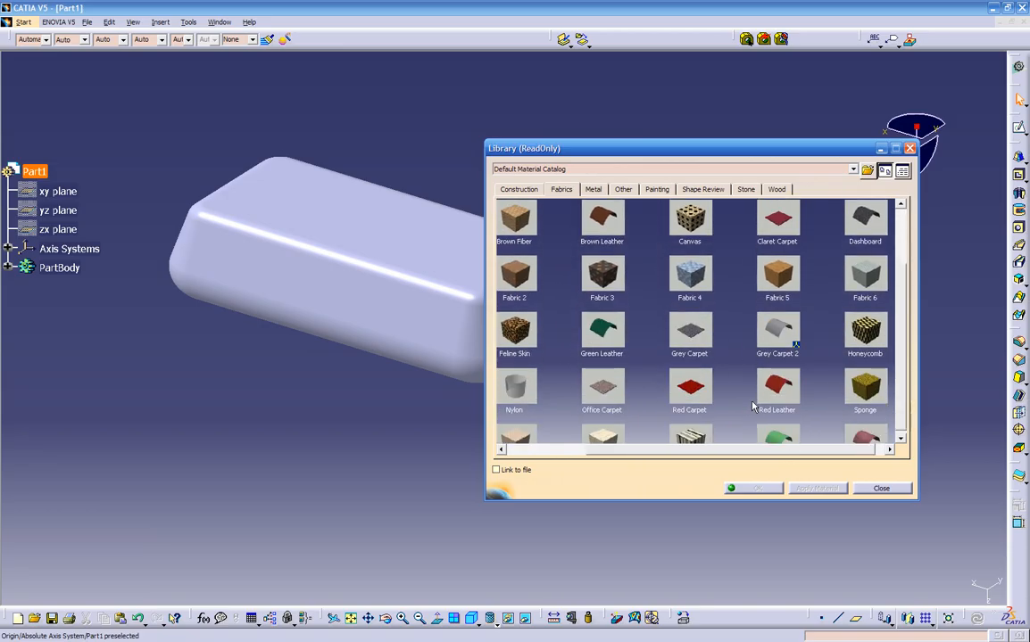
scroll(678, 360, "down", 3)
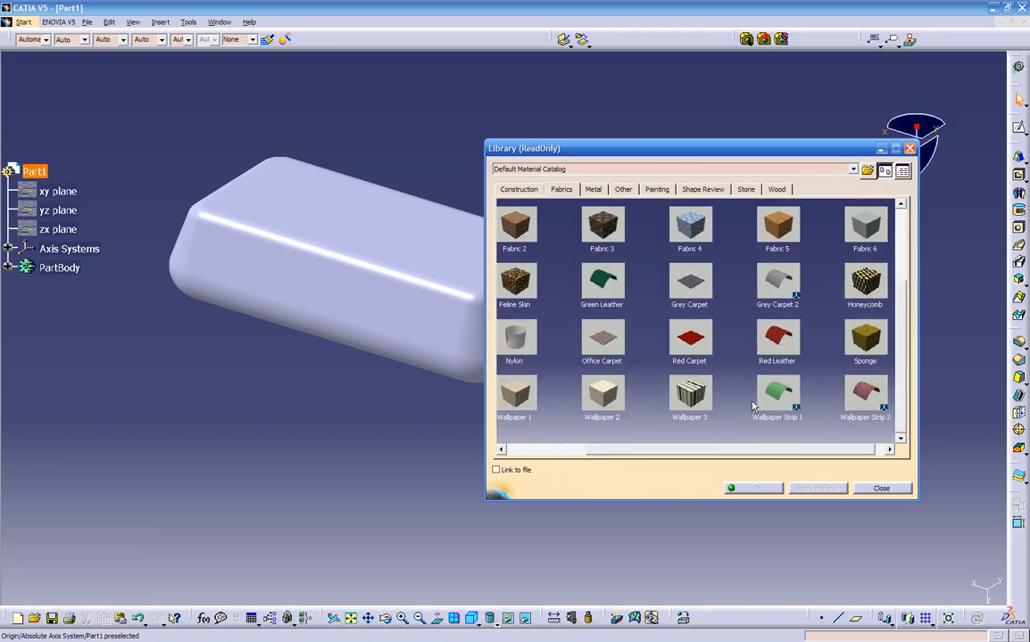
Apply the Amber Mirror material from the Other category to the PartBody
left_click(592, 189)
left_click(624, 190)
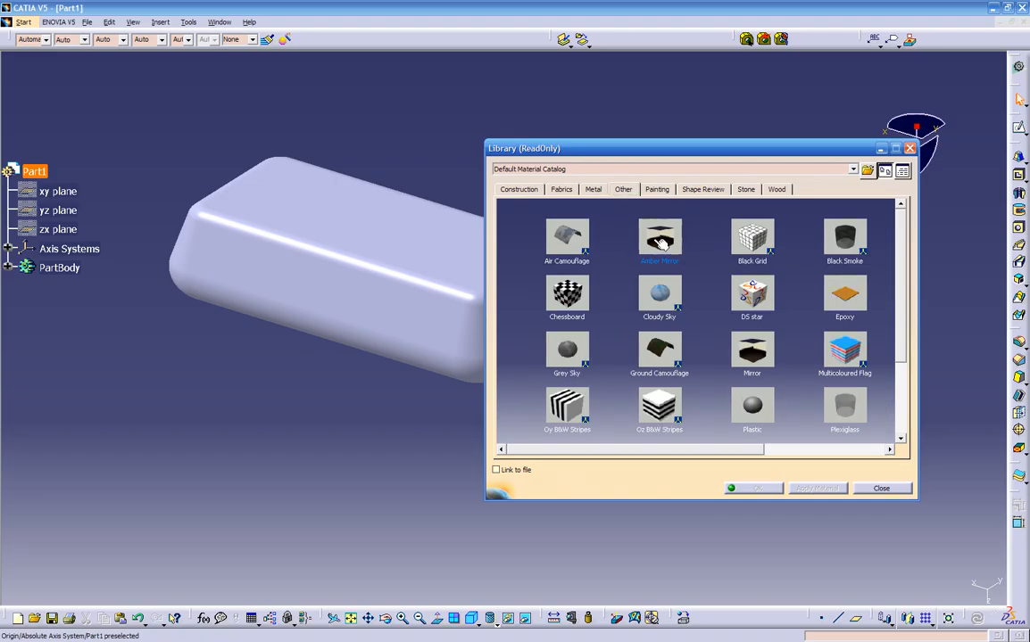
left_click_drag(664, 238, 418, 243)
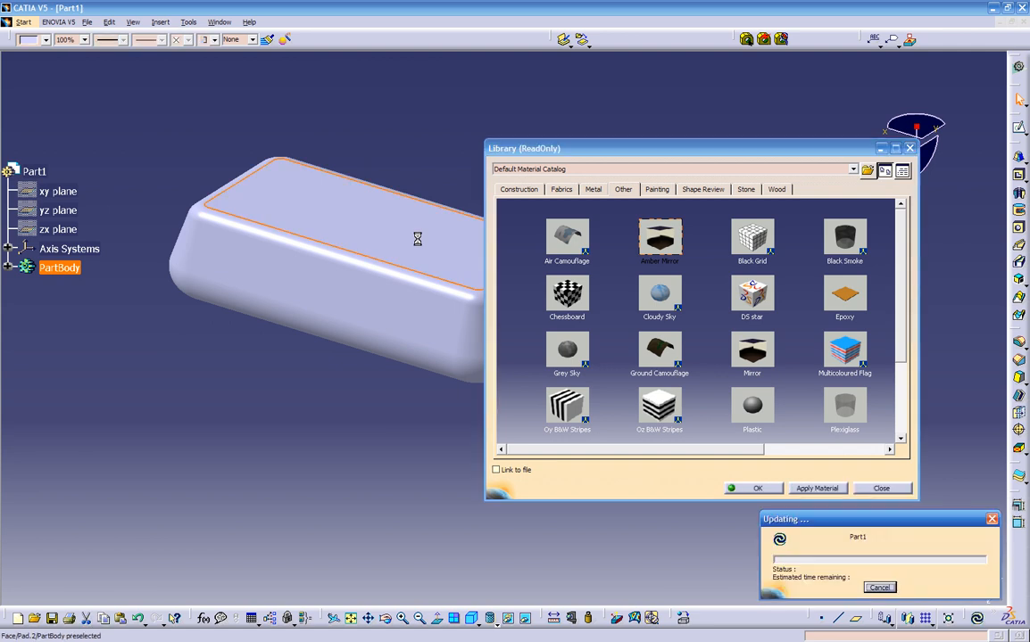
left_click(8, 267)
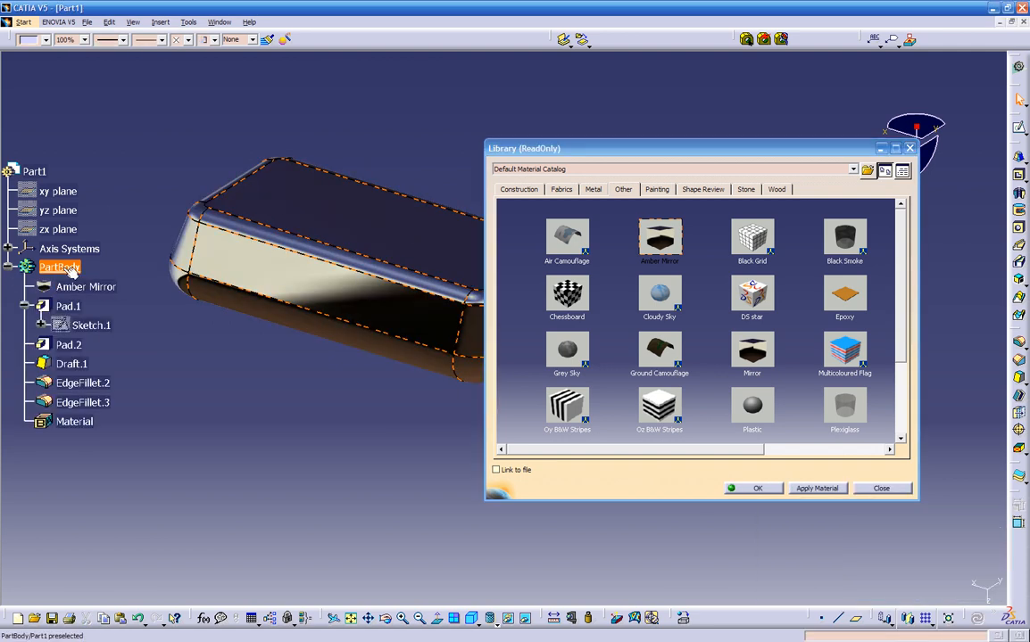
left_click(55, 266)
middle_click_drag(290, 404, 327, 393)
left_click(756, 490)
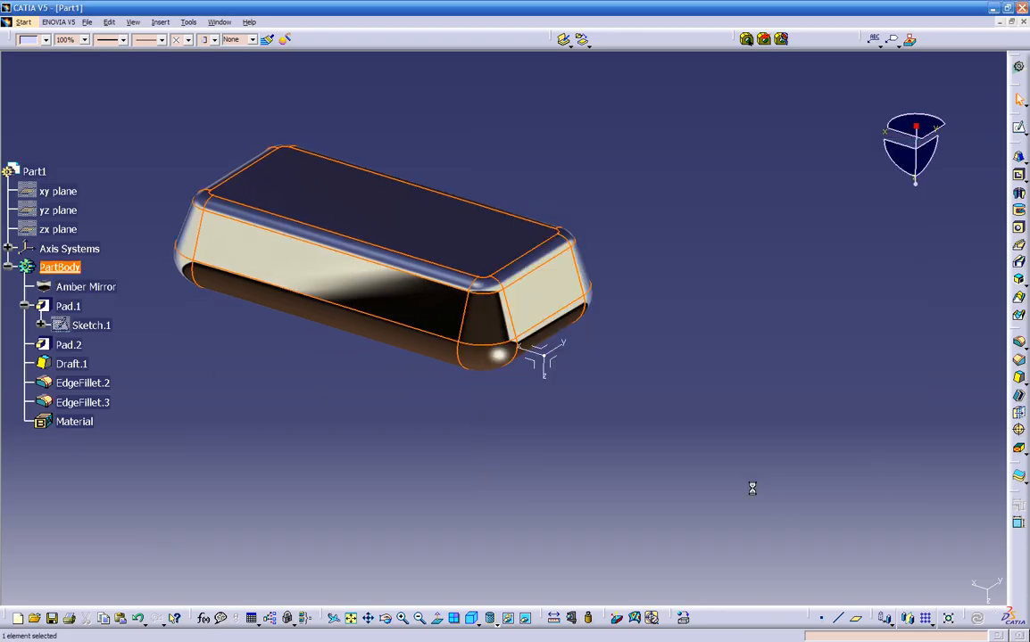
Delete the Amber Mirror material from the PartBody
middle_click_drag(447, 426, 280, 395)
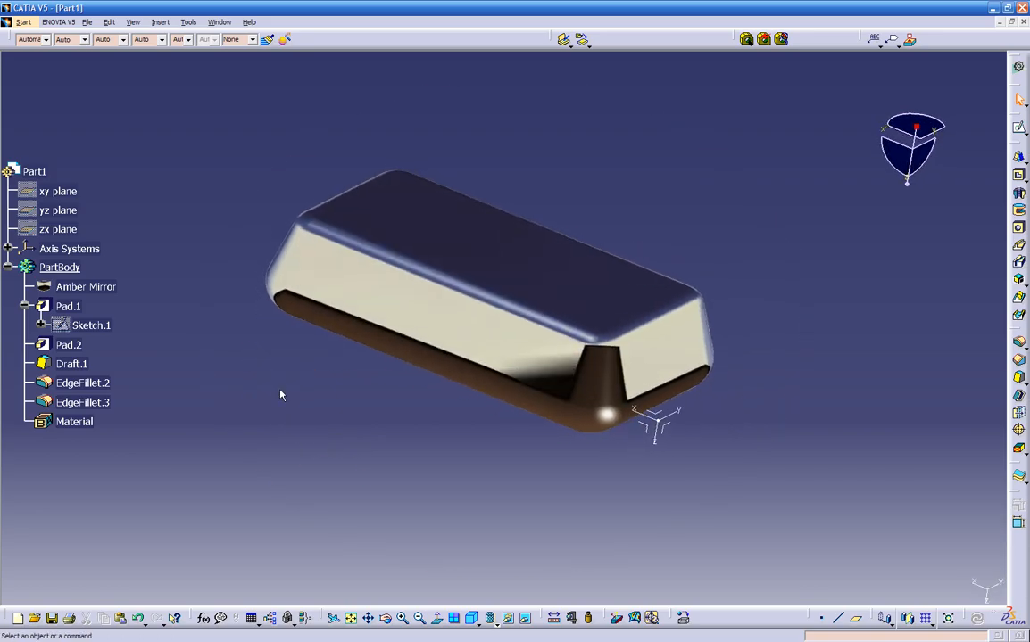
left_click(93, 291)
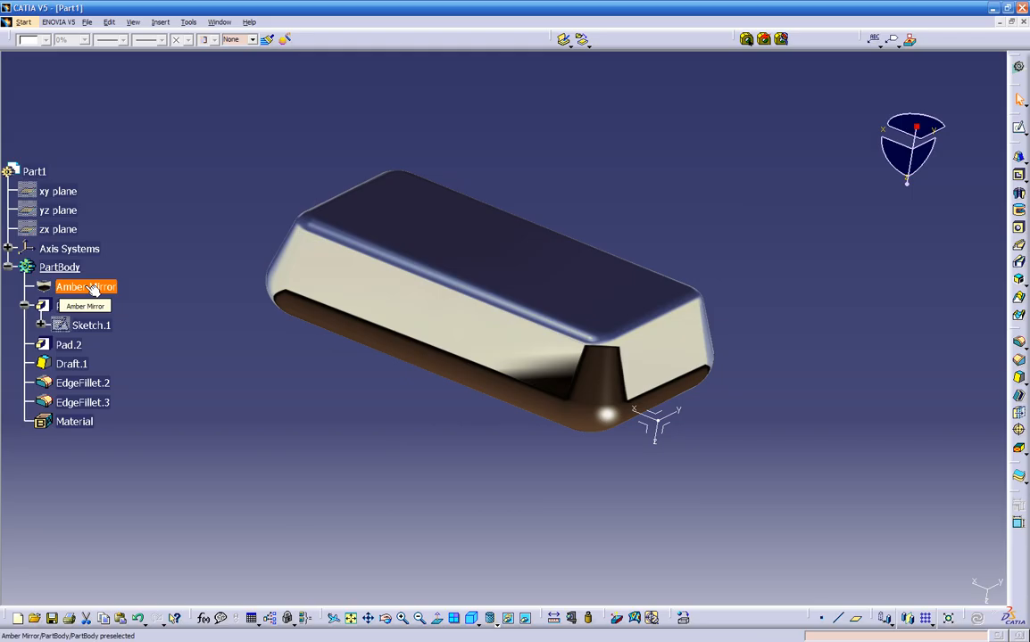
key("Delete")
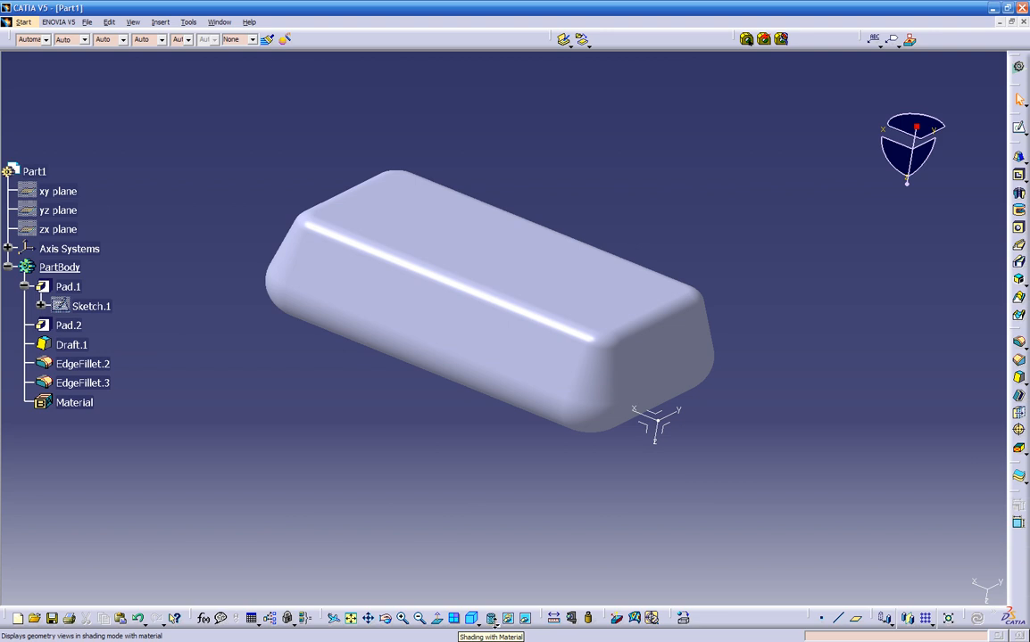
Try the wireframe and hidden-edge shading view modes, and set the display to Shading with Edges
left_click(497, 624)
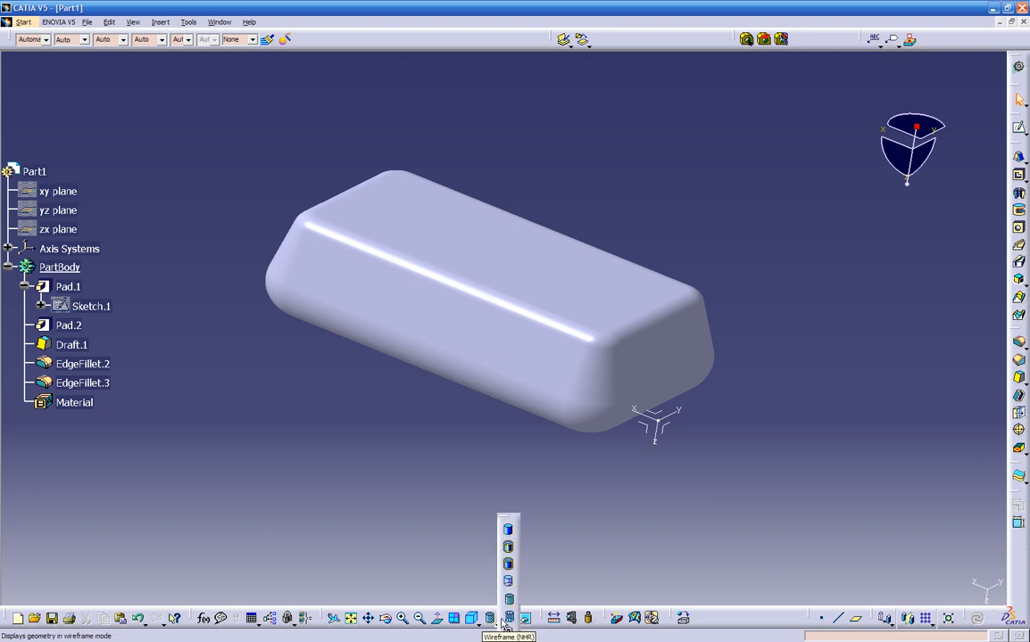
left_click(507, 618)
left_click(505, 624)
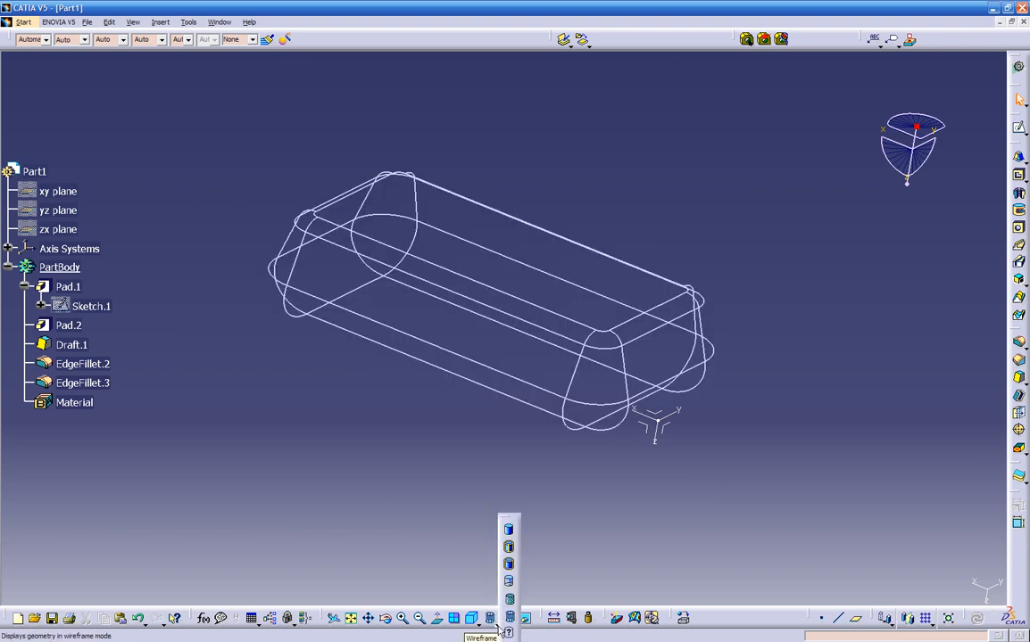
left_click(509, 582)
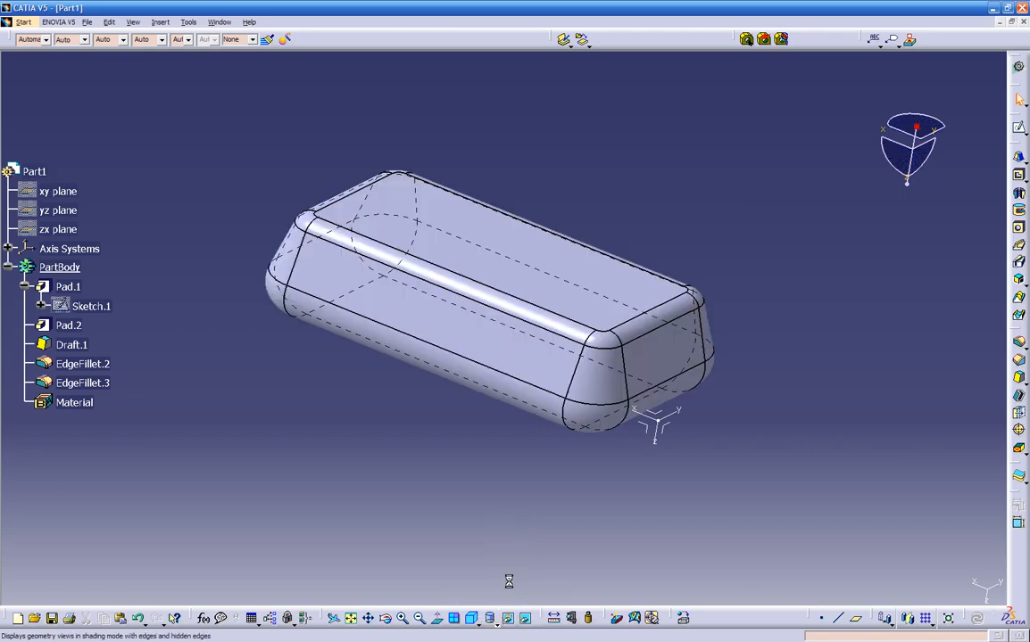
left_click(496, 624)
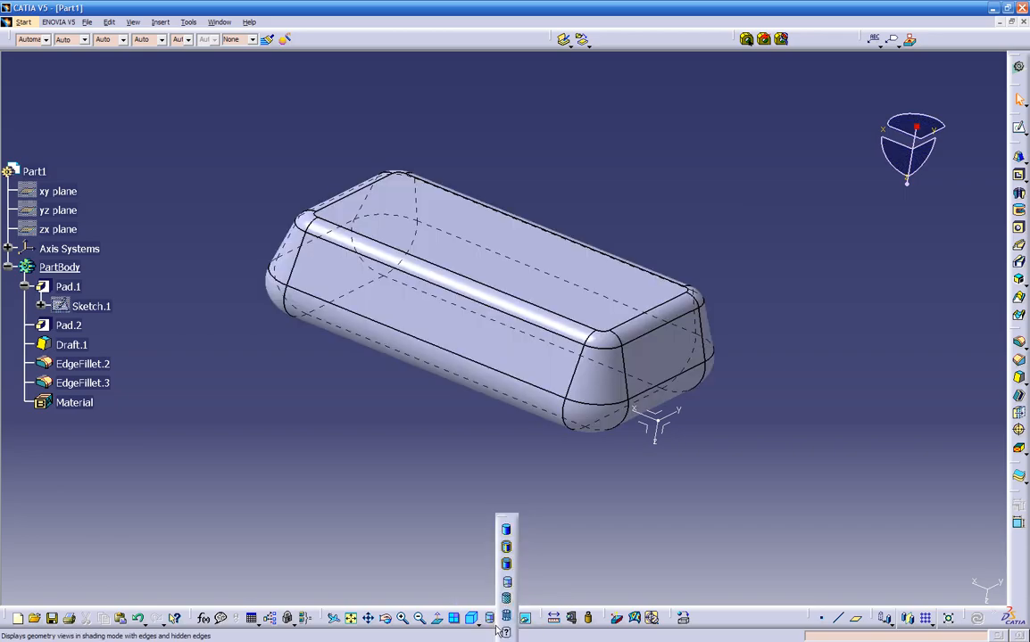
left_click(506, 550)
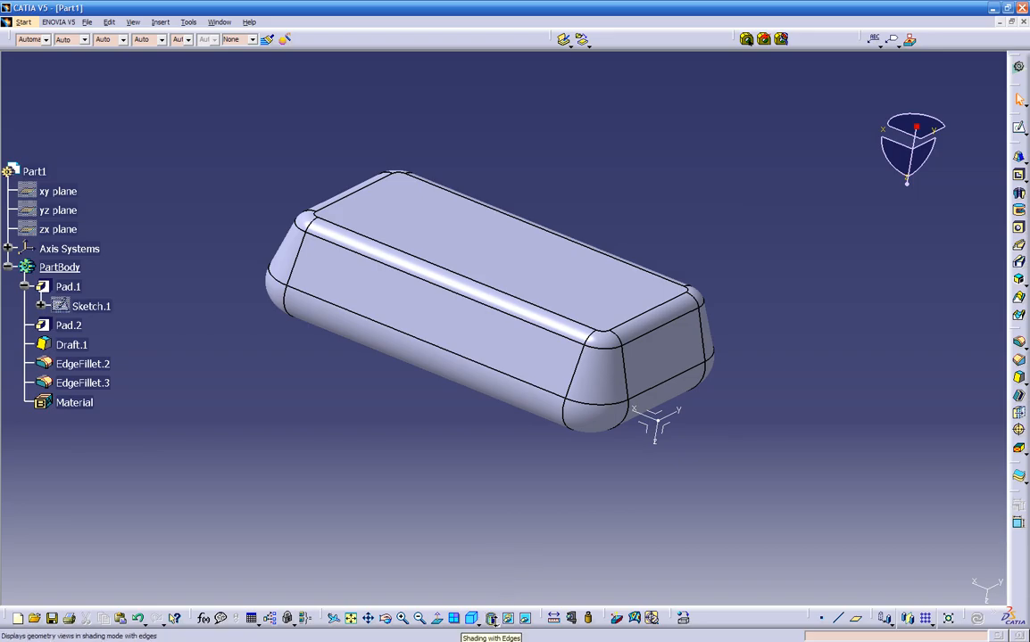
Set the display to Shading with Material and apply the Chessboard material from the Other category to the PartBody
left_click(505, 620)
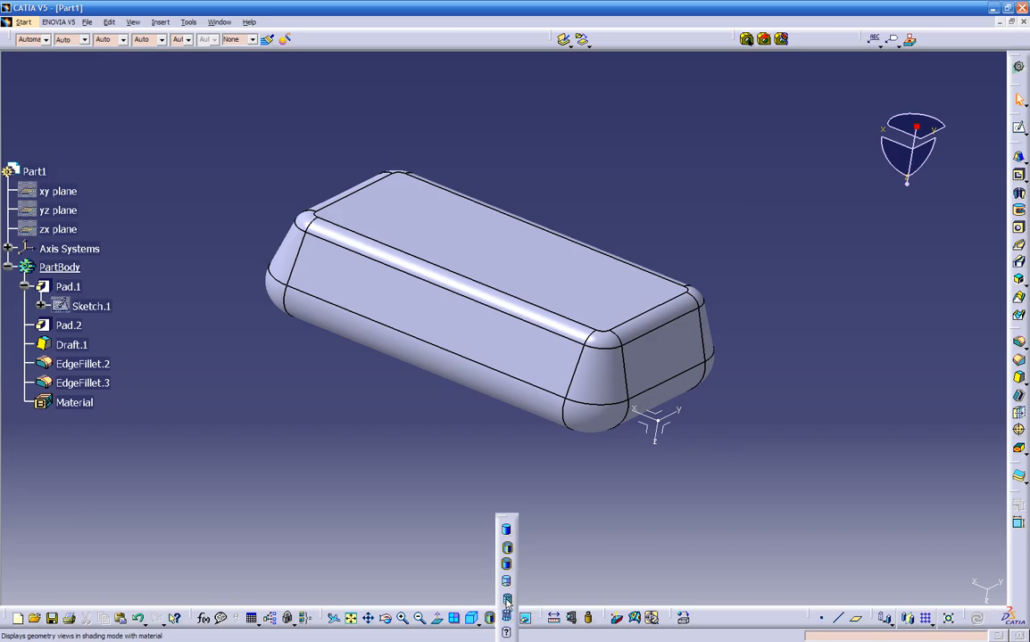
left_click(506, 601)
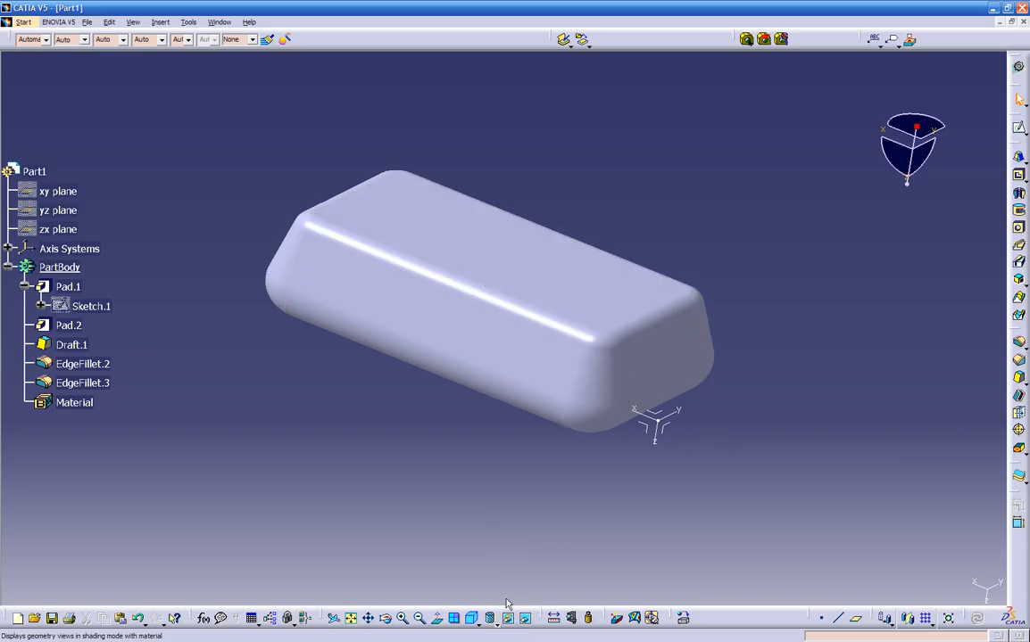
left_click(683, 618)
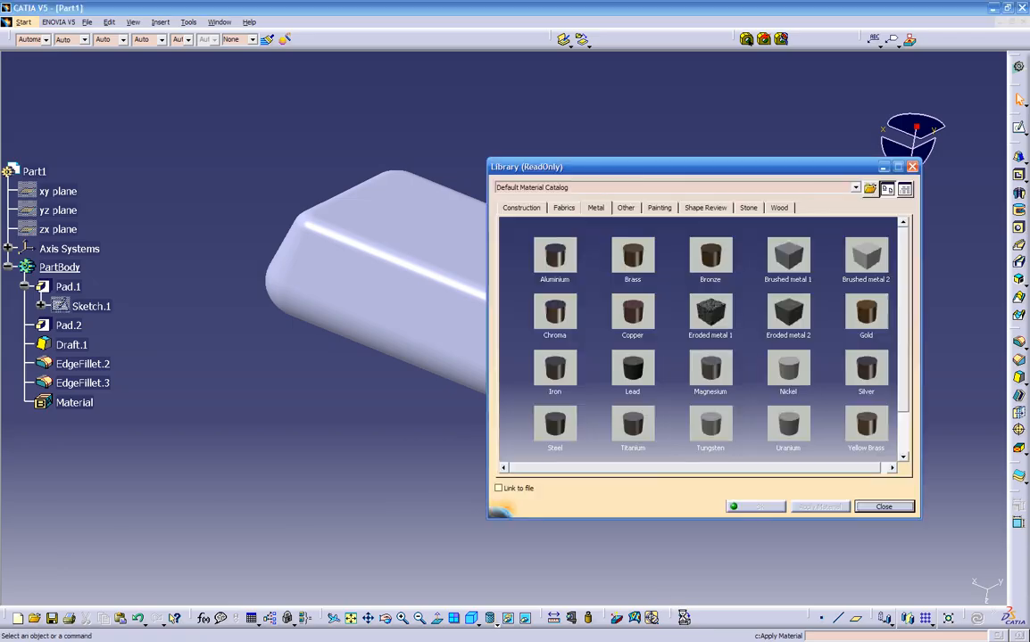
left_click(625, 208)
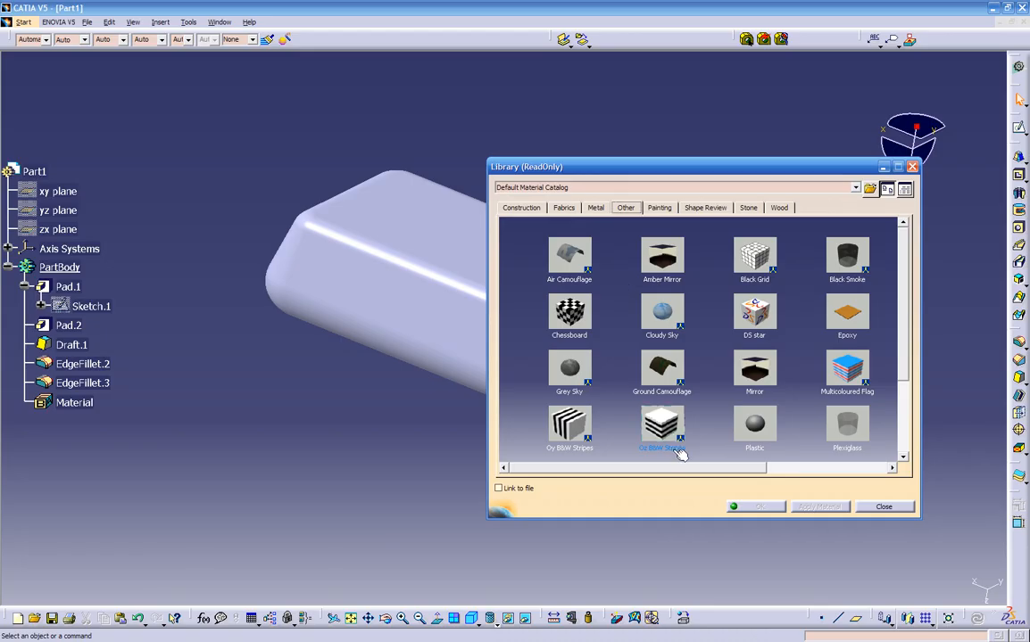
left_click_drag(616, 468, 801, 470)
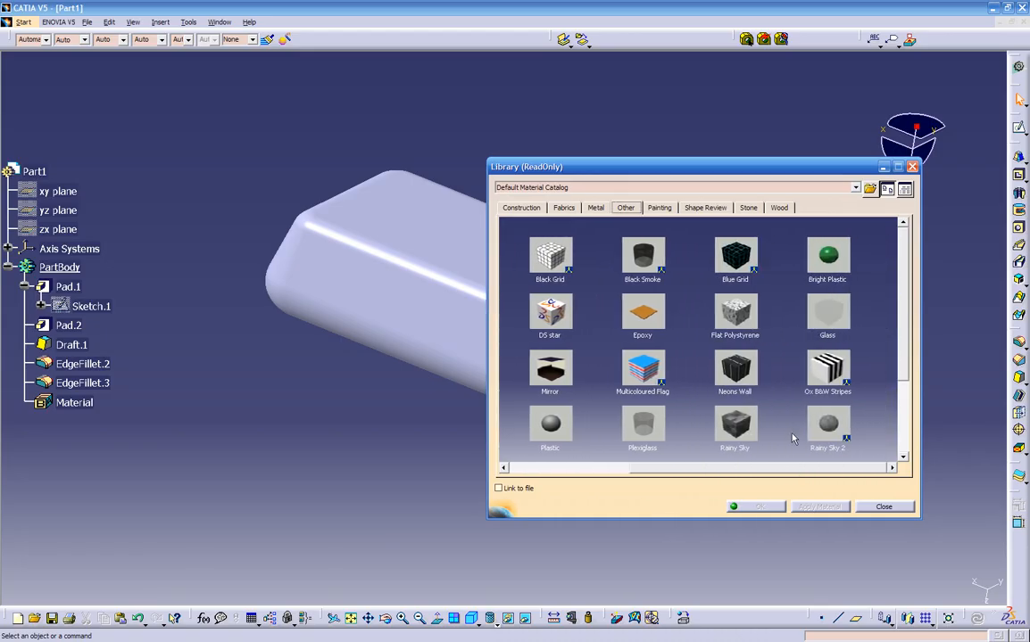
left_click_drag(902, 367, 901, 437)
left_click_drag(902, 439, 902, 364)
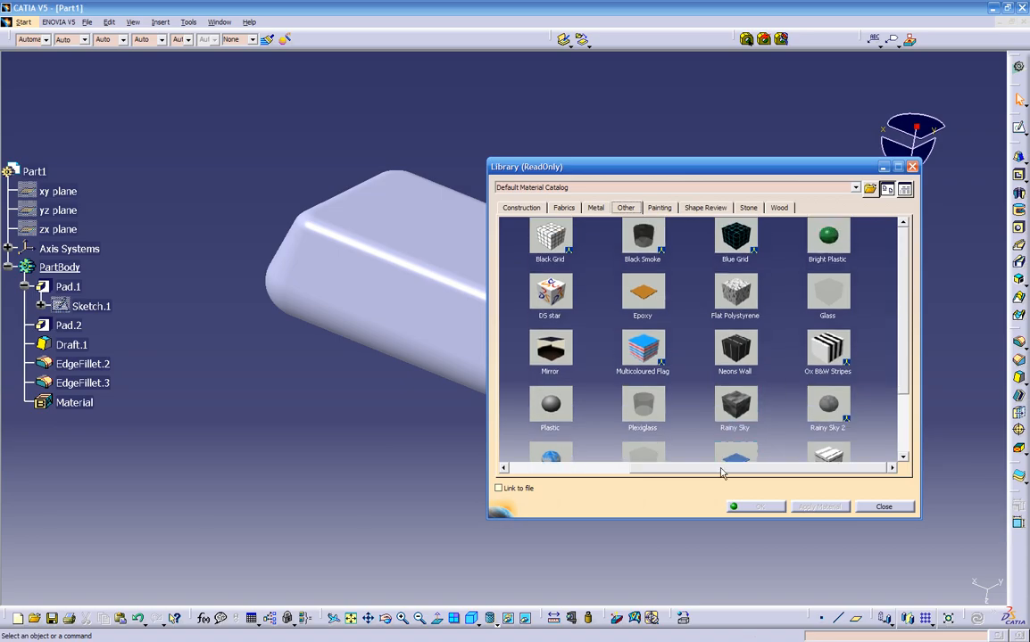
left_click_drag(721, 474, 530, 468)
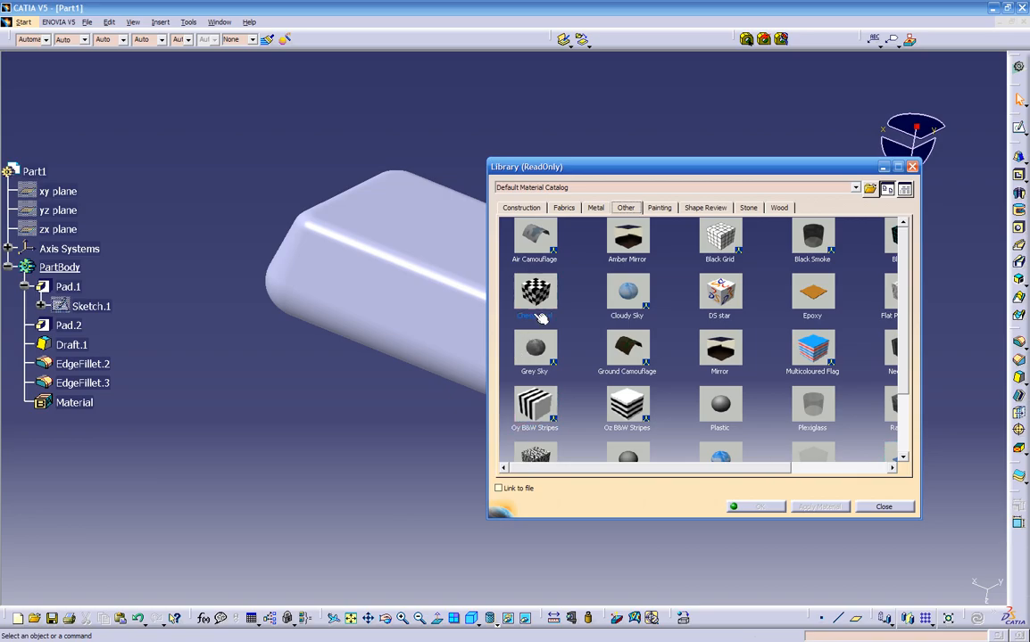
left_click_drag(531, 290, 452, 268)
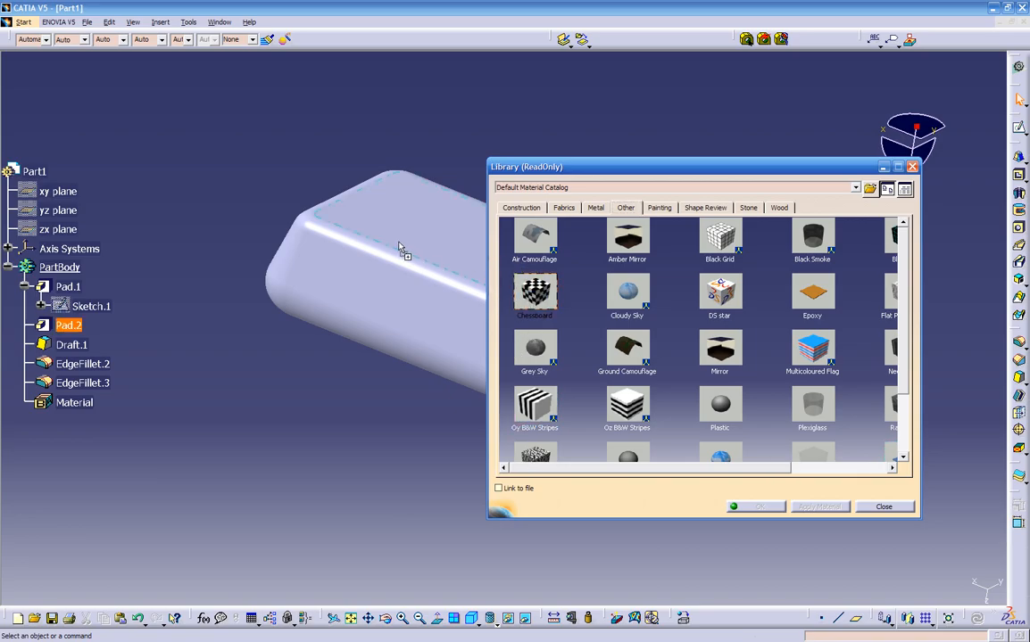
left_click_drag(396, 244, 395, 237)
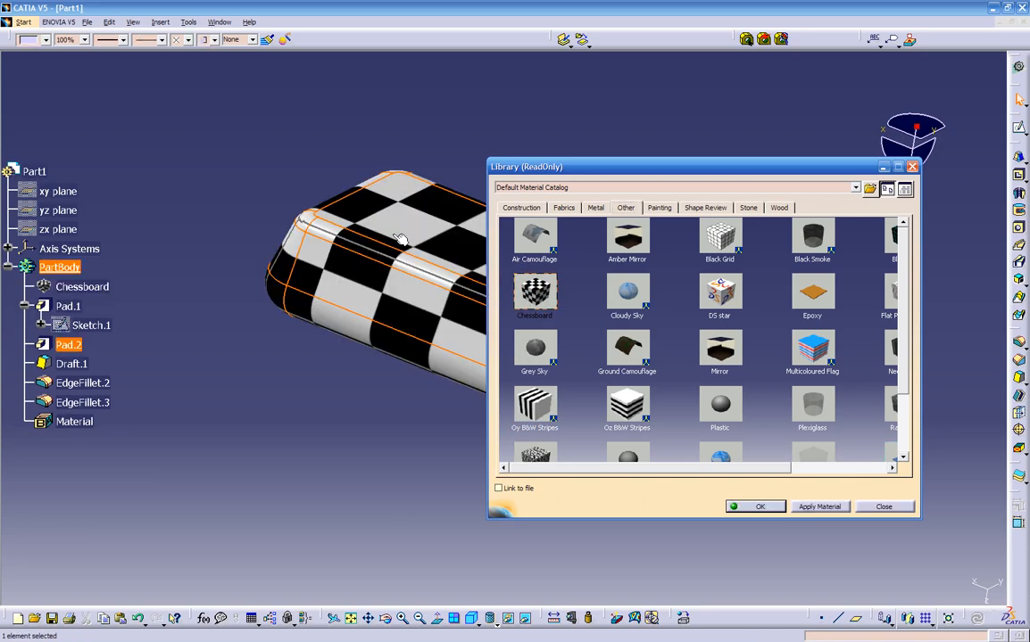
left_click(757, 507)
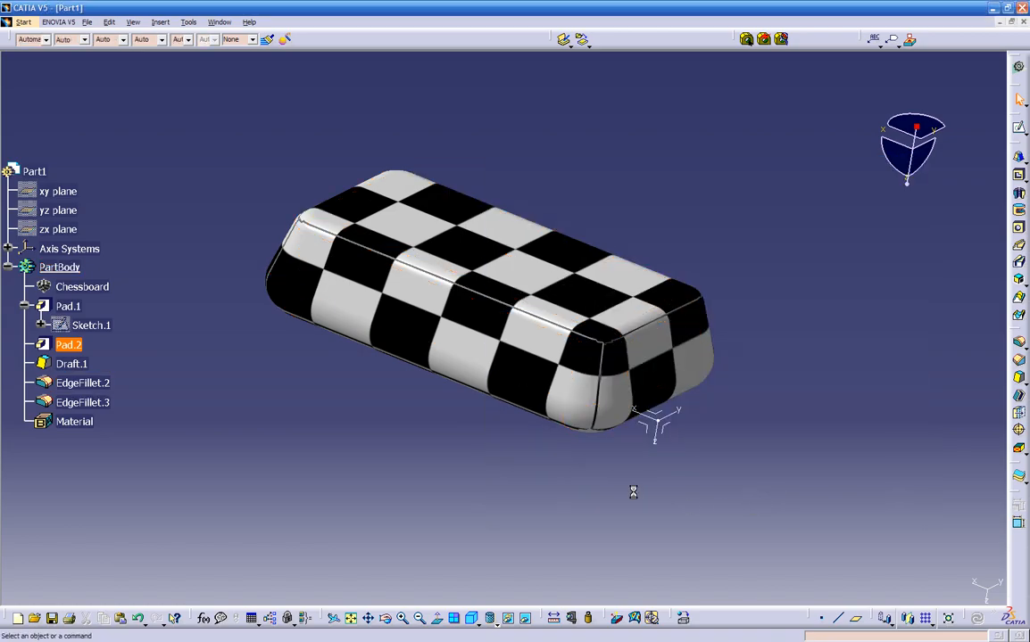
Edit the Chessboard material's properties: material size 1.5895 in, refraction 2.00 and texture orientation 5.324 deg
double_click(83, 286)
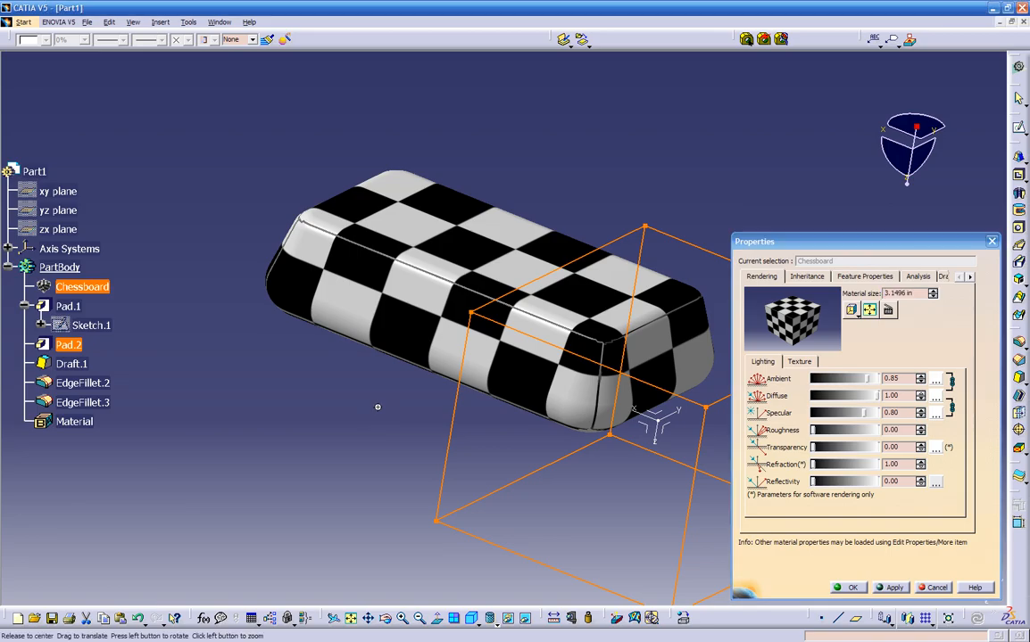
middle_click_drag(392, 410, 283, 370)
middle_click_drag(571, 397, 558, 380)
left_click_drag(574, 362, 565, 393)
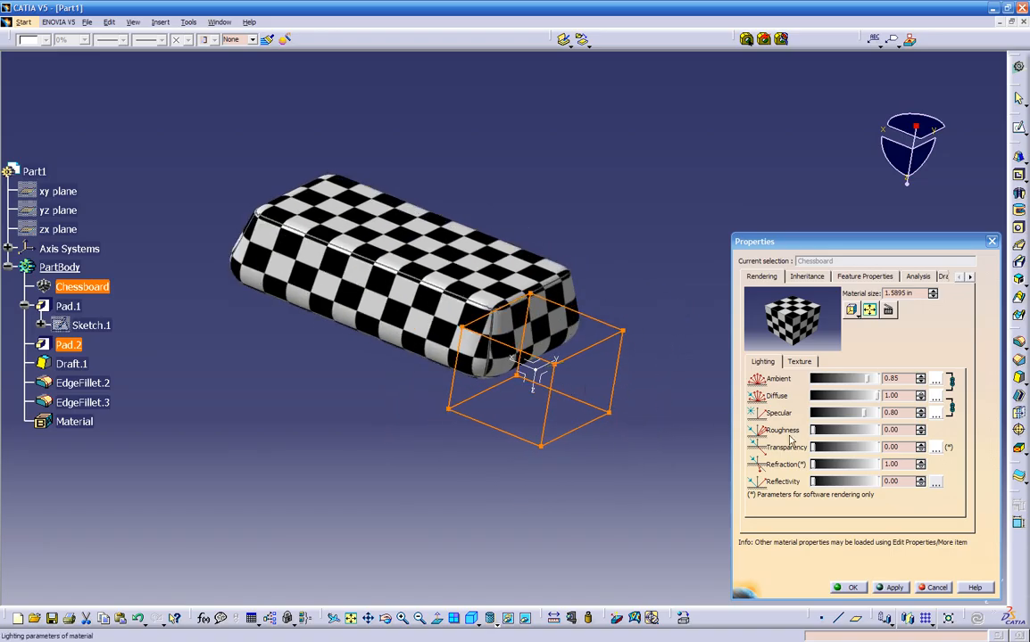
left_click_drag(815, 464, 844, 465)
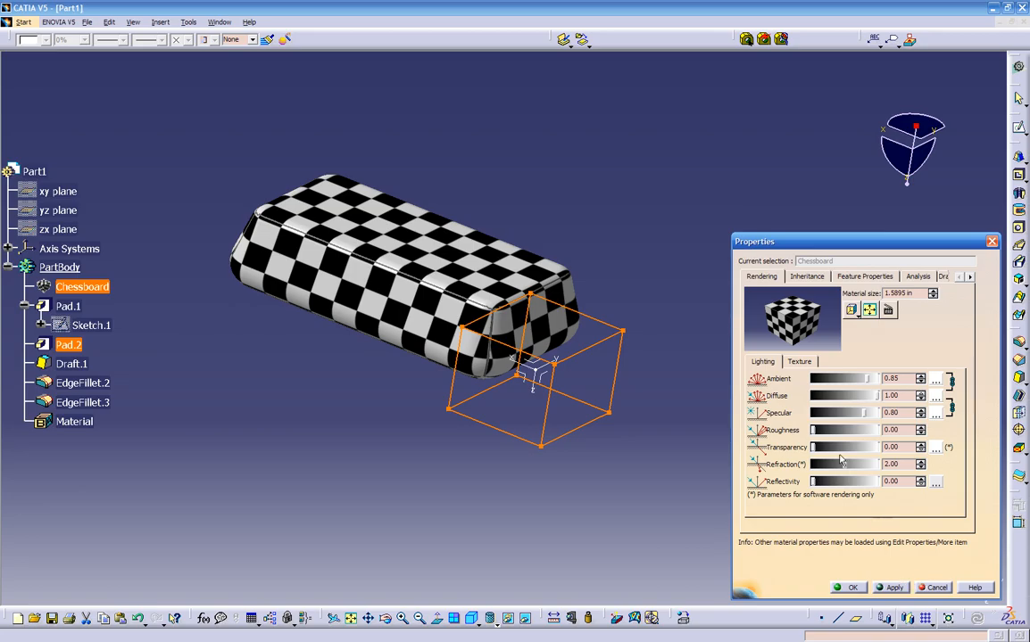
left_click(799, 361)
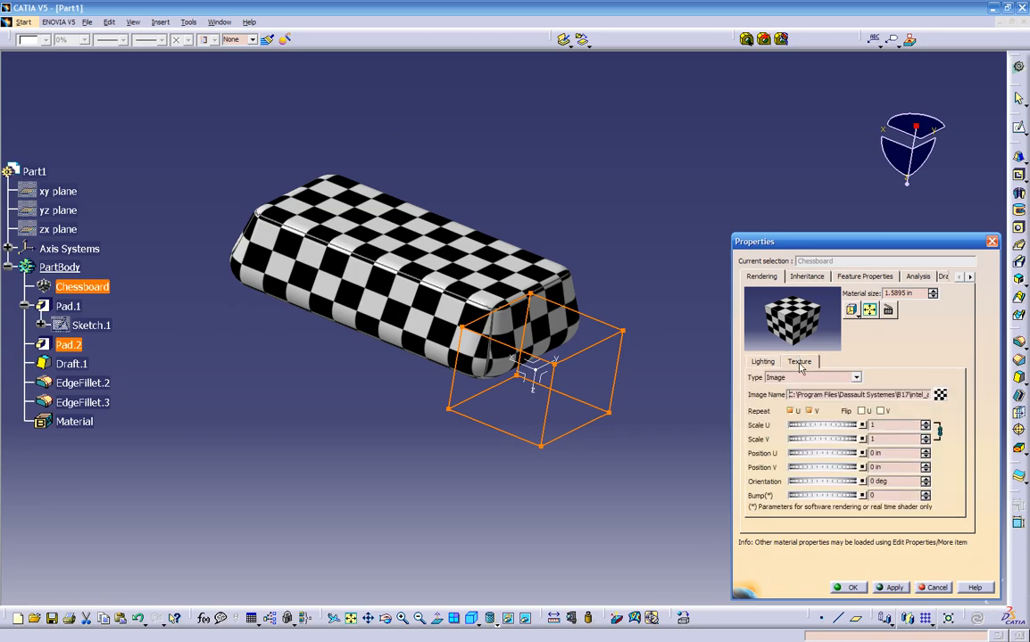
mouse_move(804, 482)
left_mouse_down()
mouse_move(845, 482)
mouse_move(793, 482)
mouse_move(820, 482)
left_mouse_up()
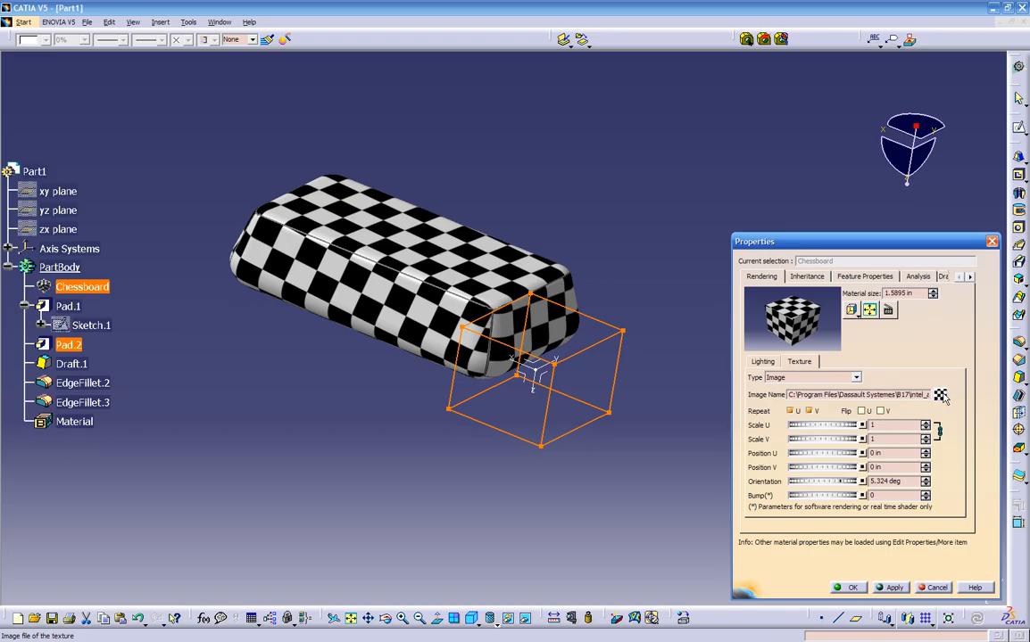
left_click(942, 396)
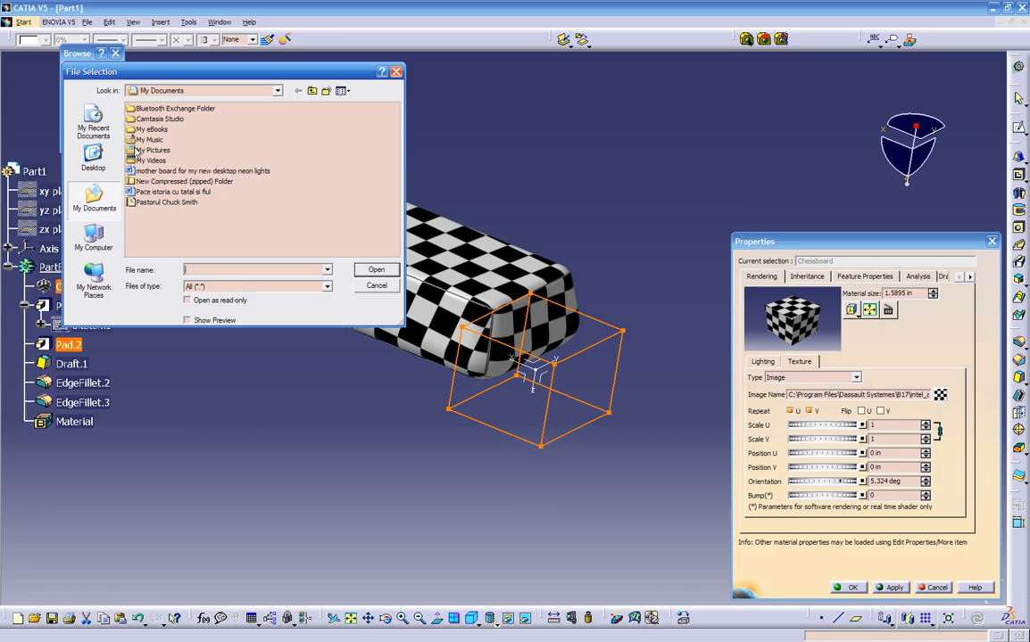
double_click(146, 150)
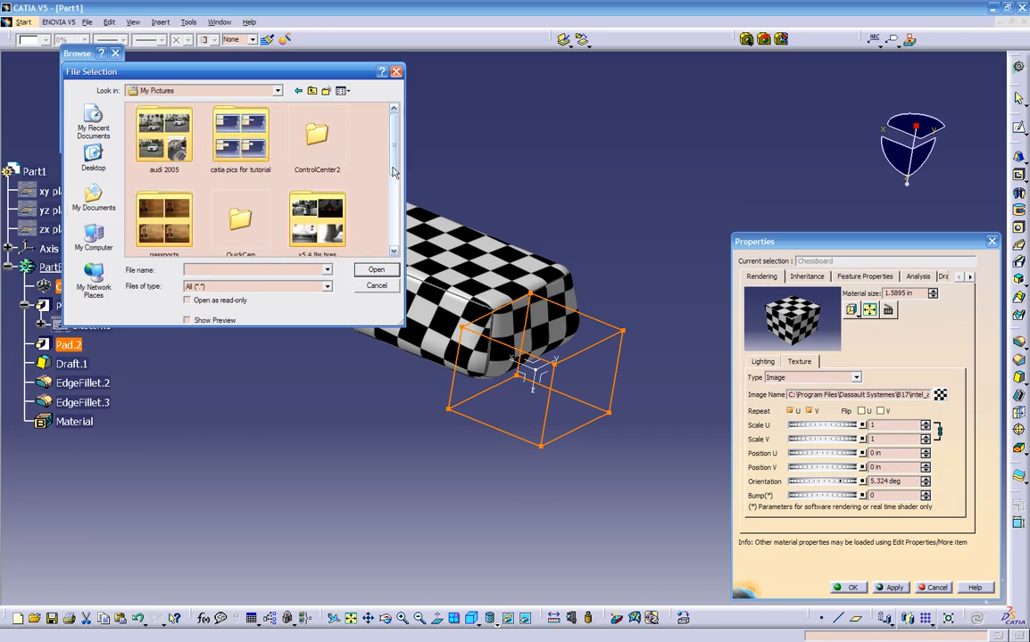
scroll(396, 172, "down", 4)
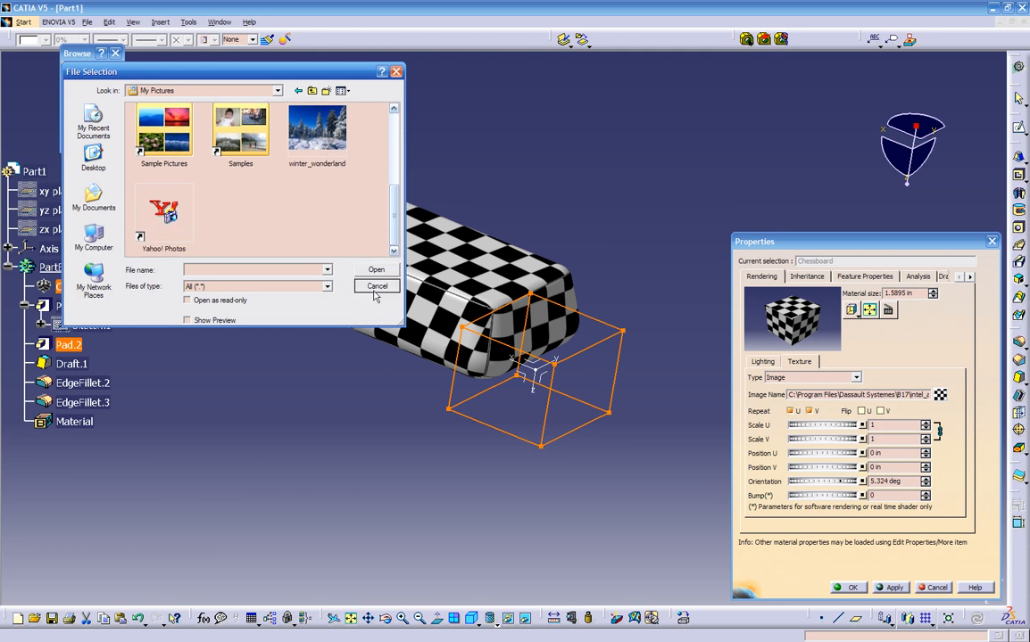
left_click(376, 287)
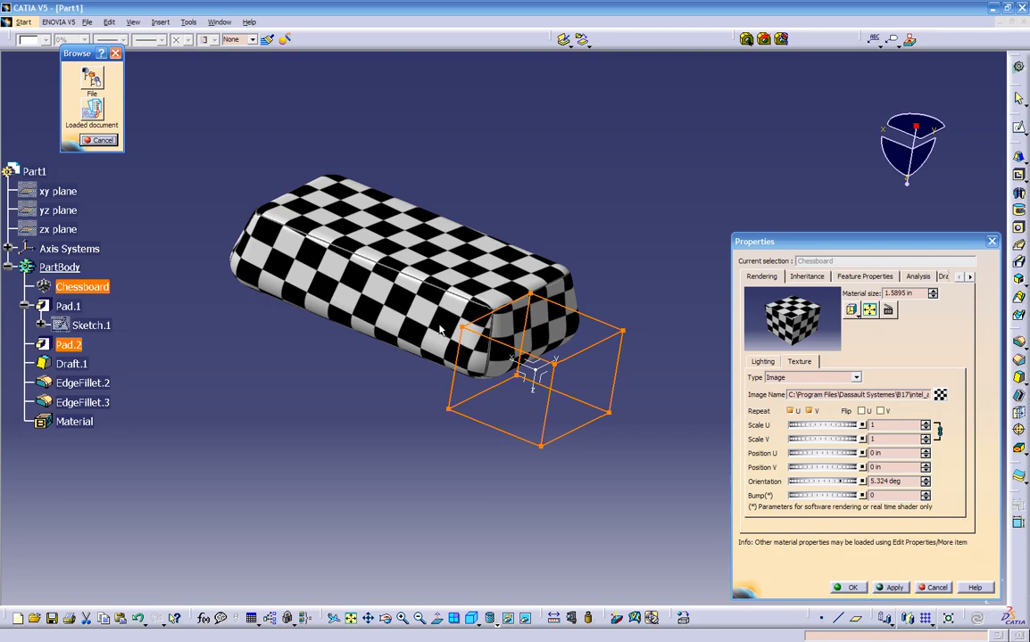
left_click(100, 140)
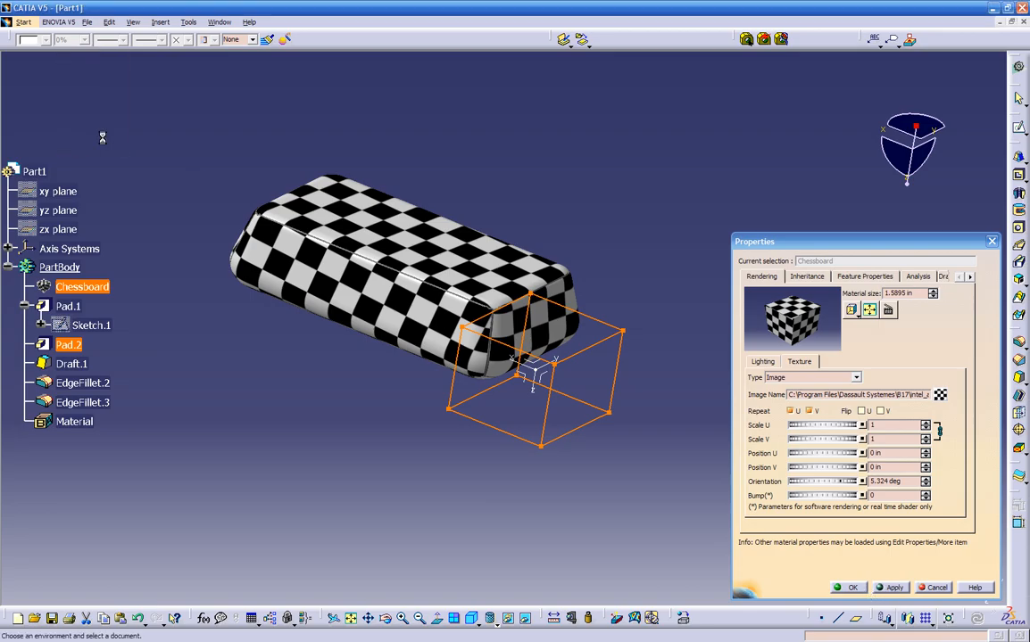
Accept the edited properties of the Chessboard material
left_click(852, 589)
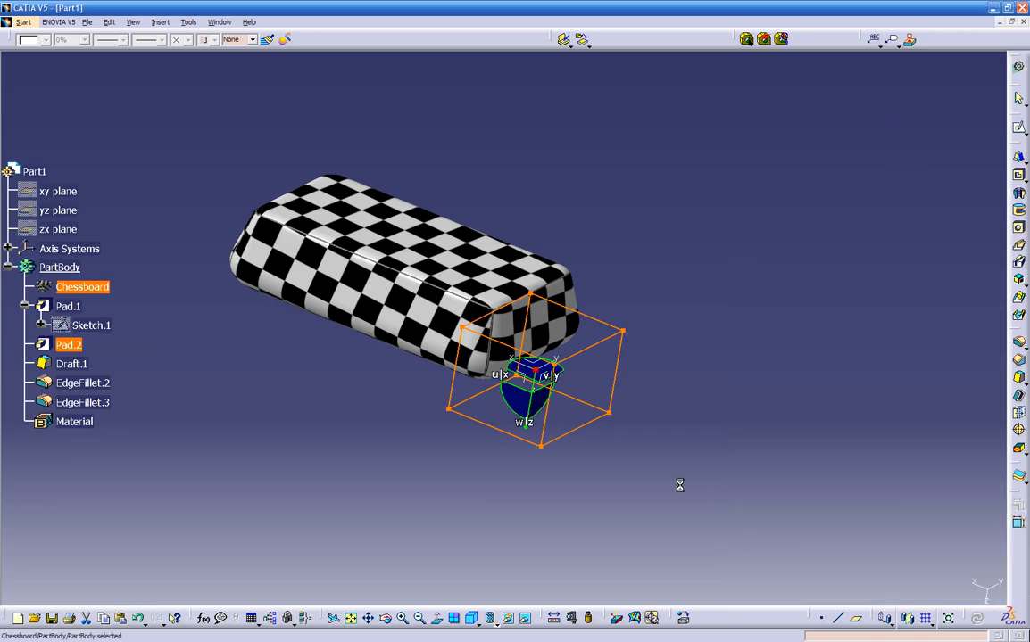
middle_click_drag(645, 470, 560, 480)
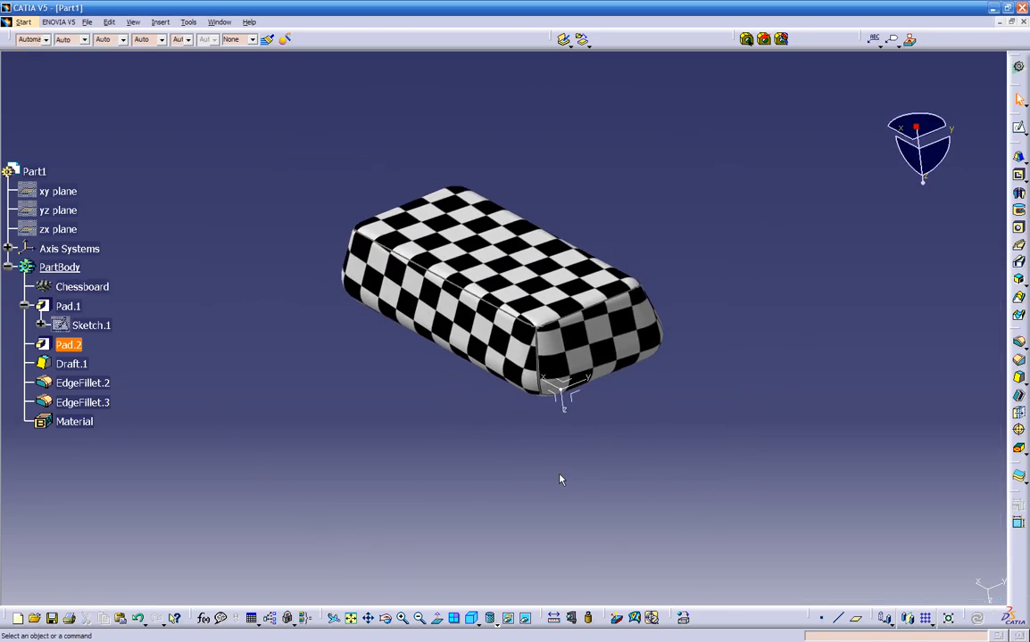
Compare the block in Shading with Edges and Shading with Material, and leave the display in Shading with Edges
left_click(490, 617)
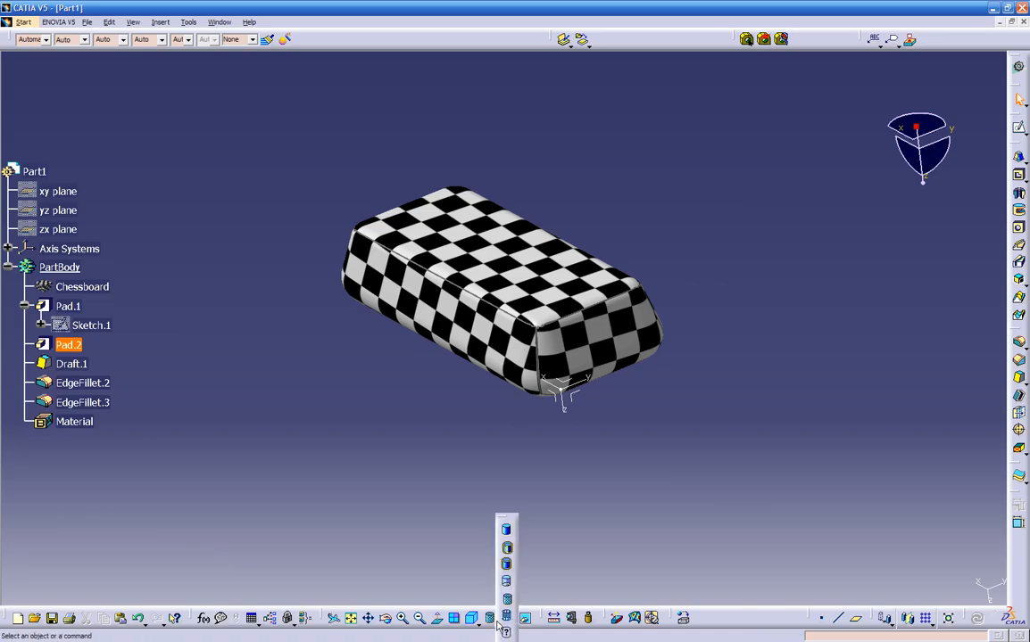
left_click(507, 548)
mouse_move(494, 510)
middle_mouse_down()
mouse_move(462, 487)
mouse_move(522, 345)
mouse_move(518, 378)
middle_mouse_up()
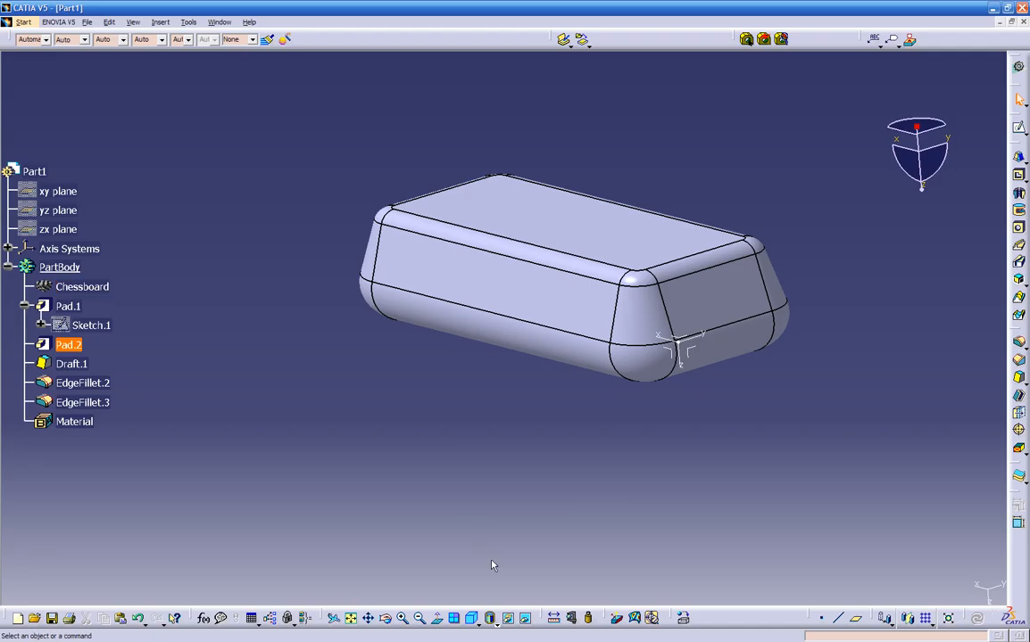
left_click(493, 625)
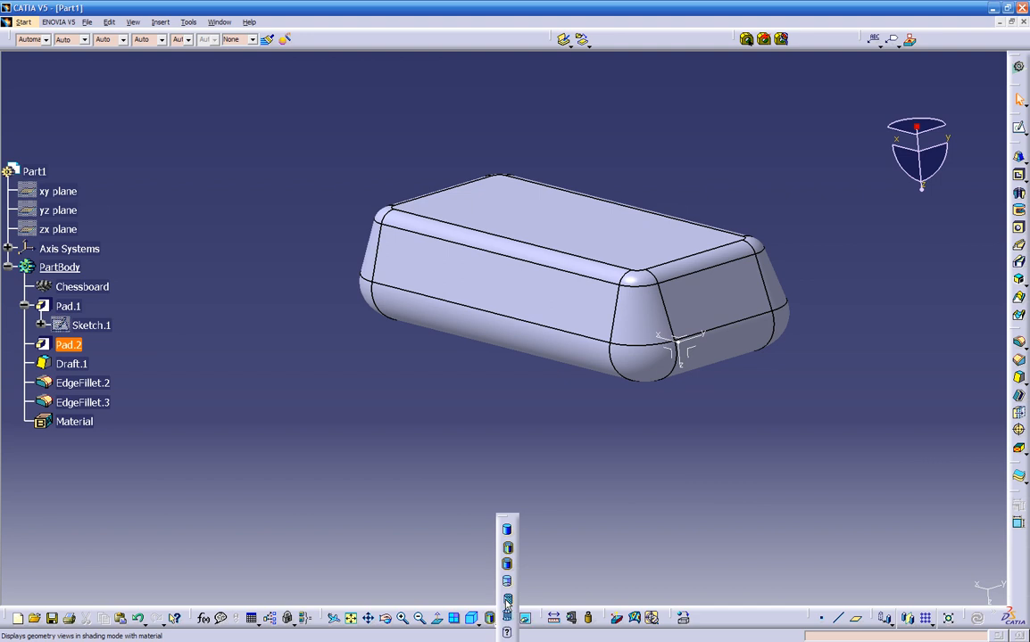
left_click(507, 602)
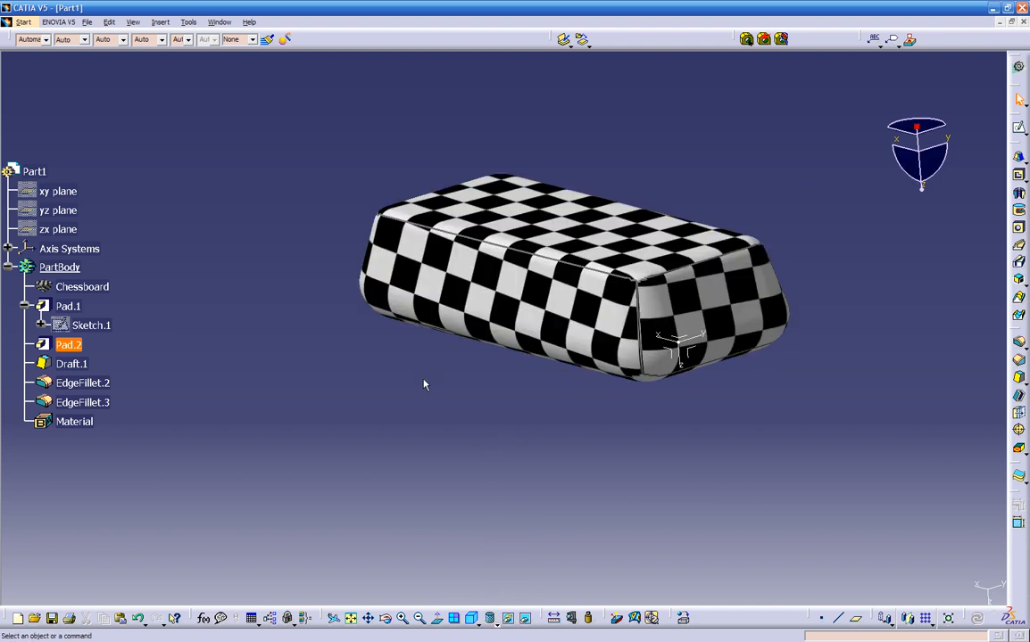
left_click(490, 618)
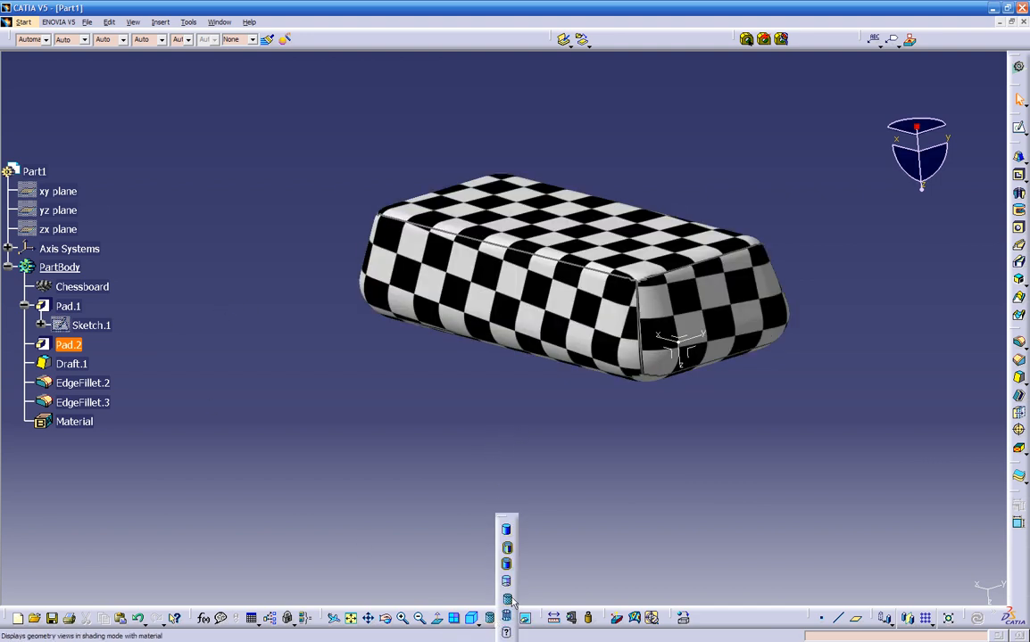
left_click(508, 548)
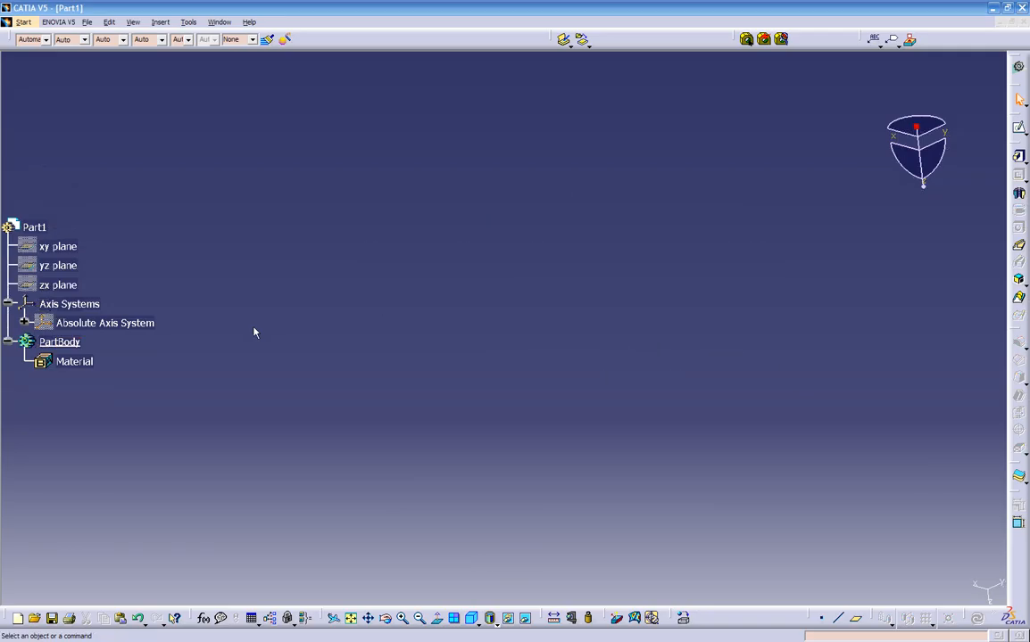
Close Part1 without saving its changes and create a new Part document
left_click(1022, 22)
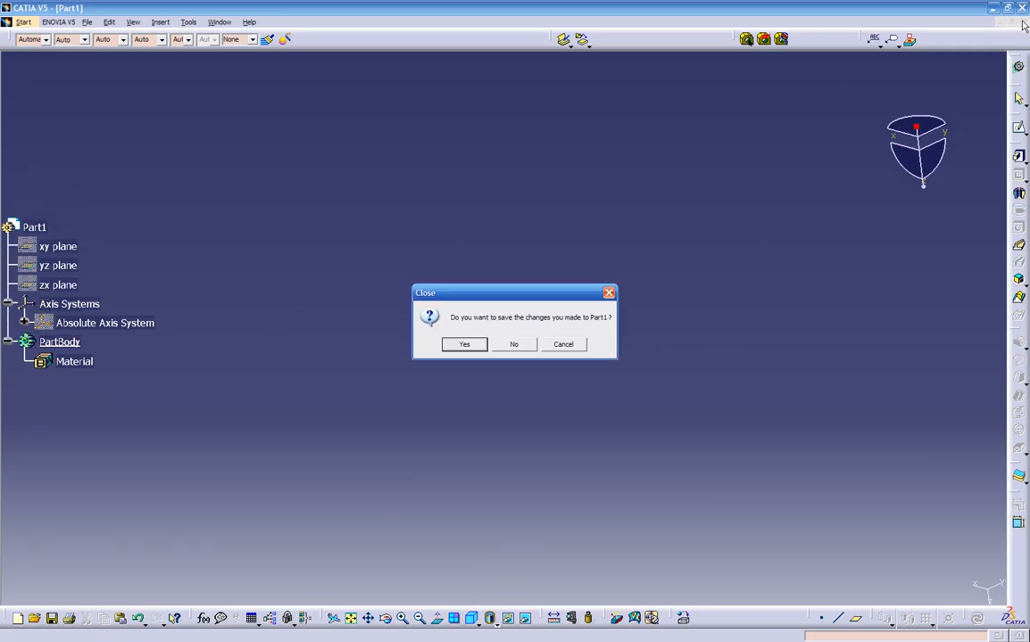
left_click(514, 345)
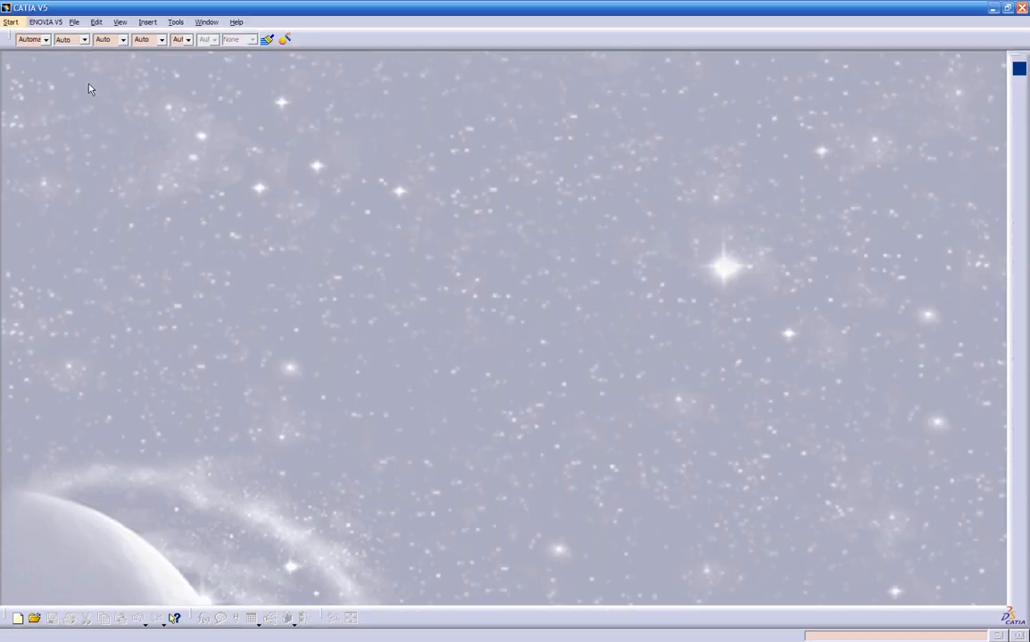
left_click(74, 22)
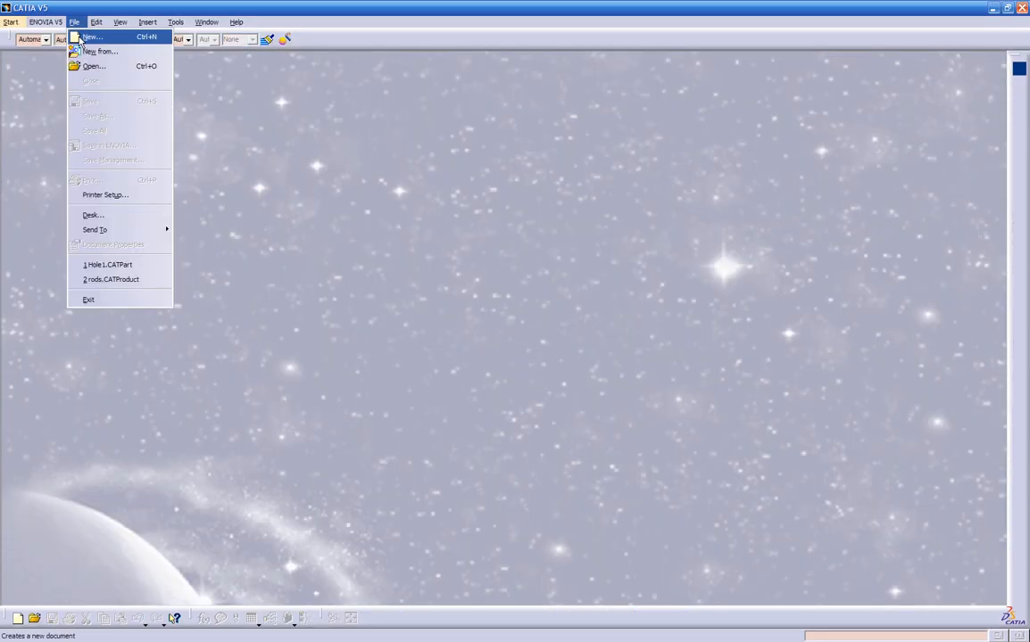
left_click(79, 40)
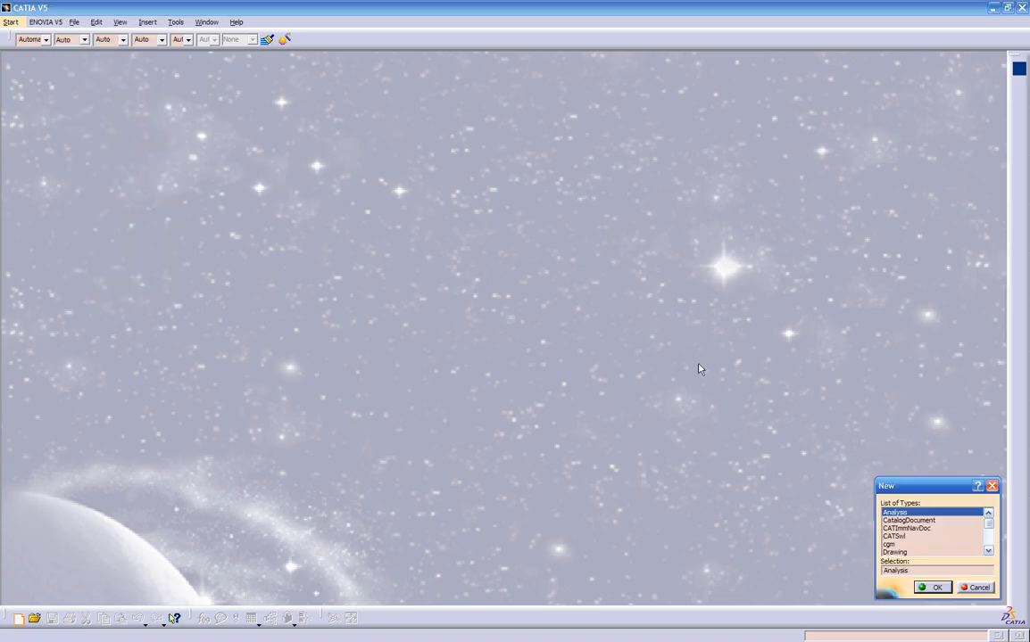
left_click_drag(919, 571, 834, 575)
type("p")
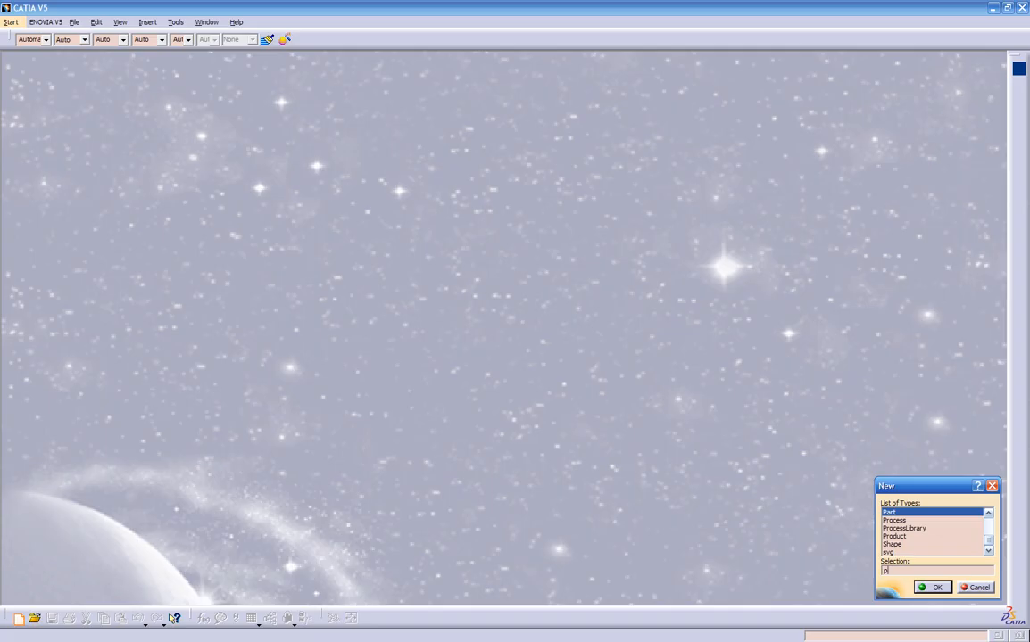
left_click(900, 518)
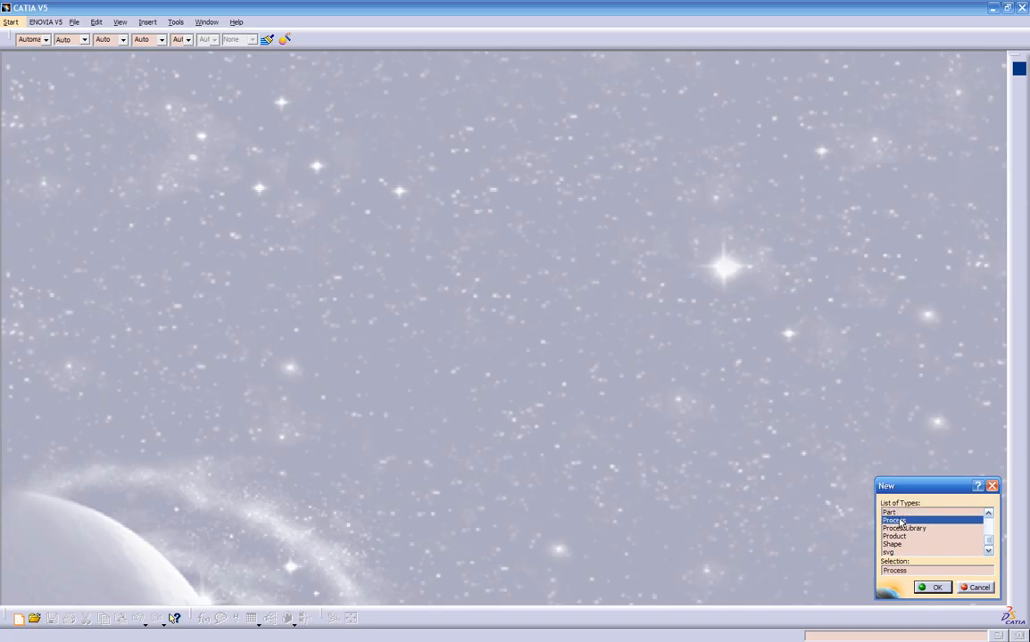
left_click(899, 513)
left_click(932, 587)
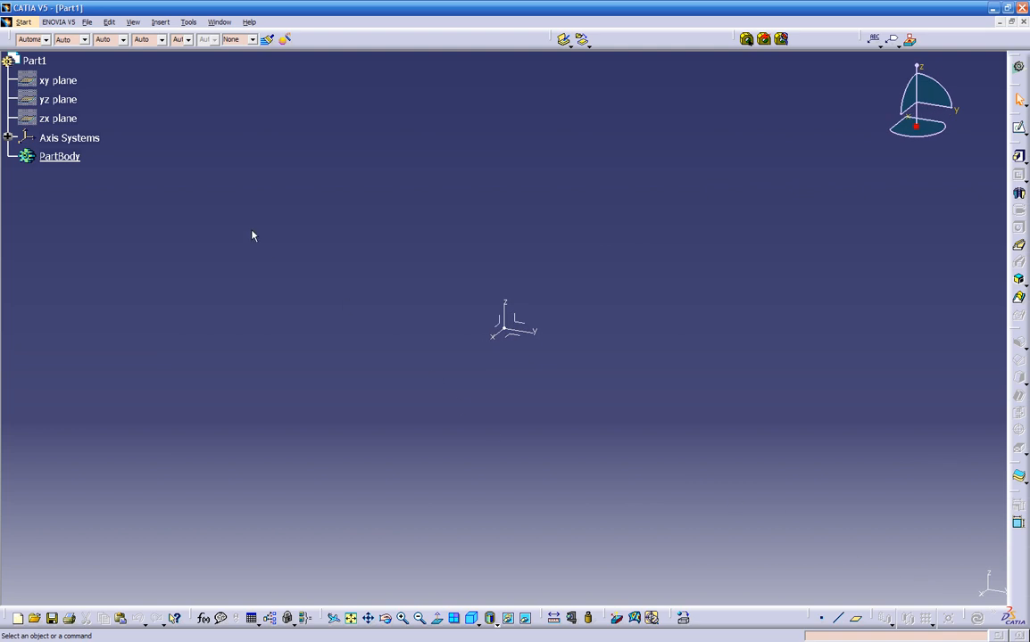
Sketch a freehand rectangle on the xy plane, with its first corner at about H 1.62 in, V 3.01 in
left_click(1019, 130)
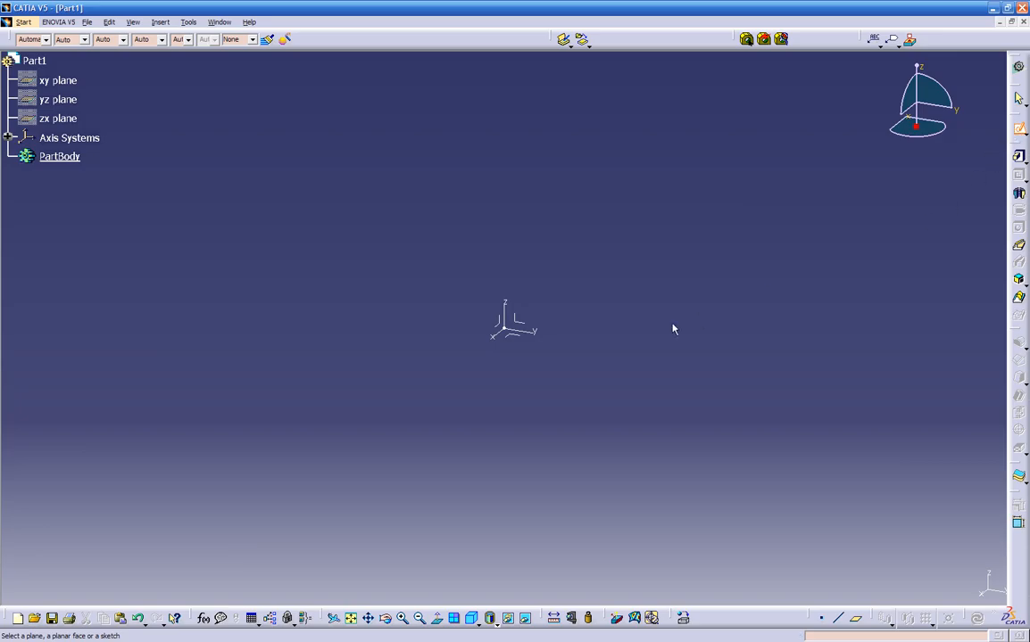
left_click(514, 339)
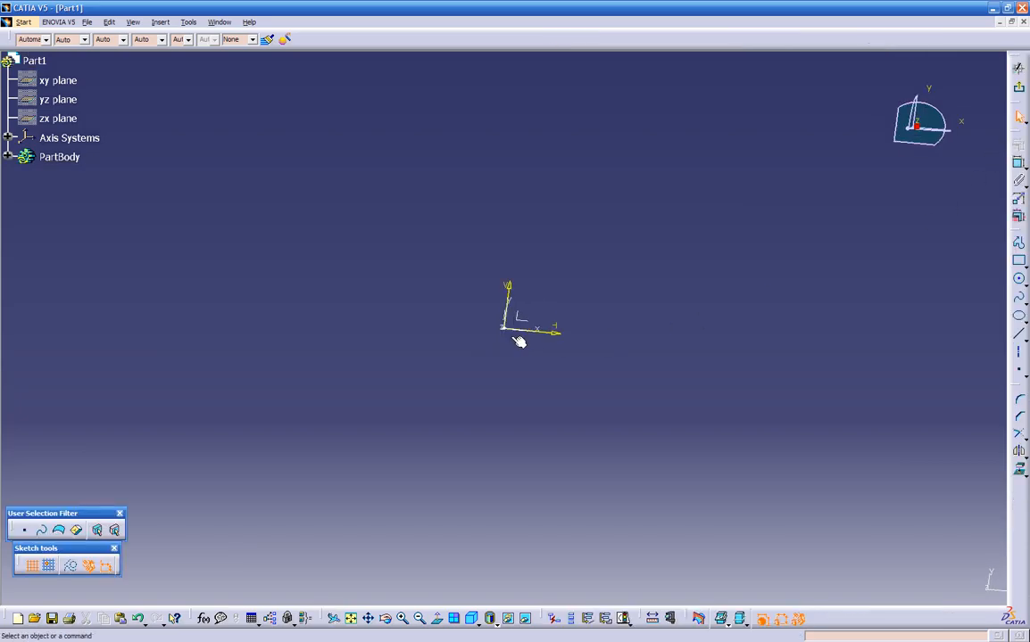
middle_click_drag(544, 350, 395, 417)
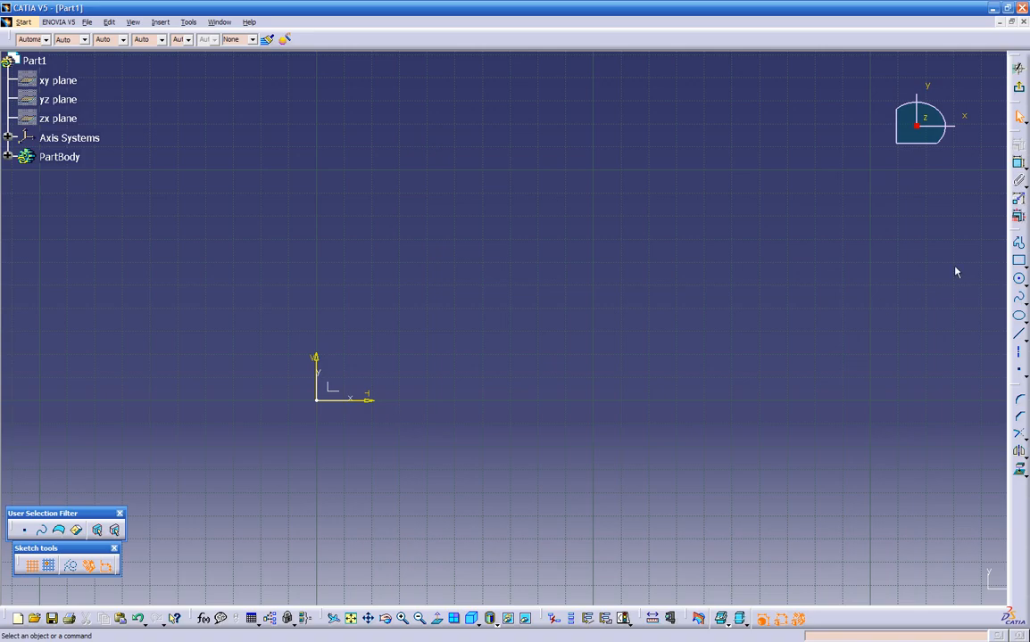
left_click(1019, 261)
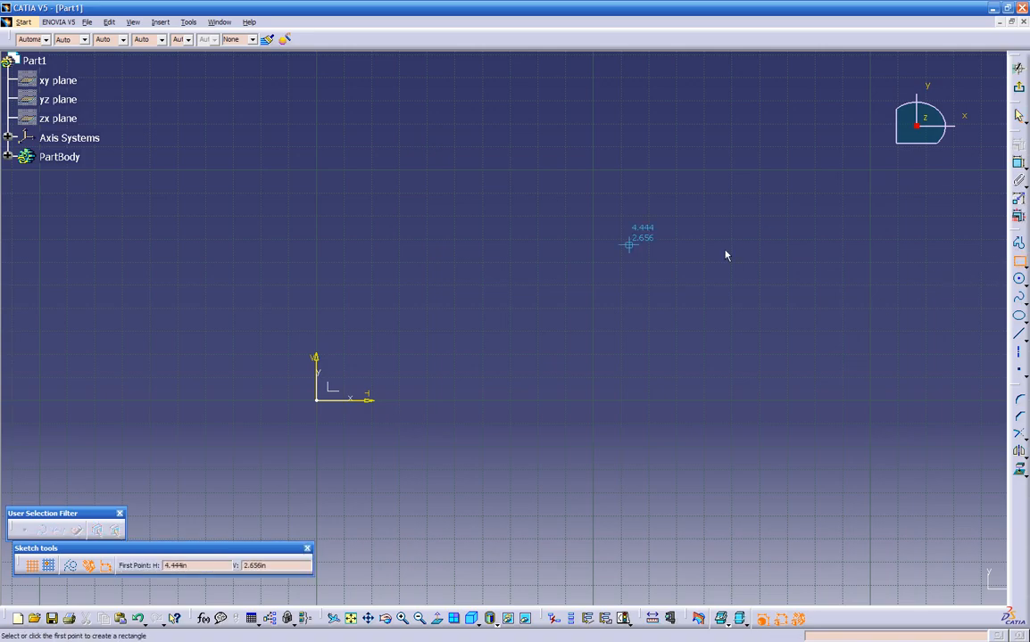
left_click(428, 222)
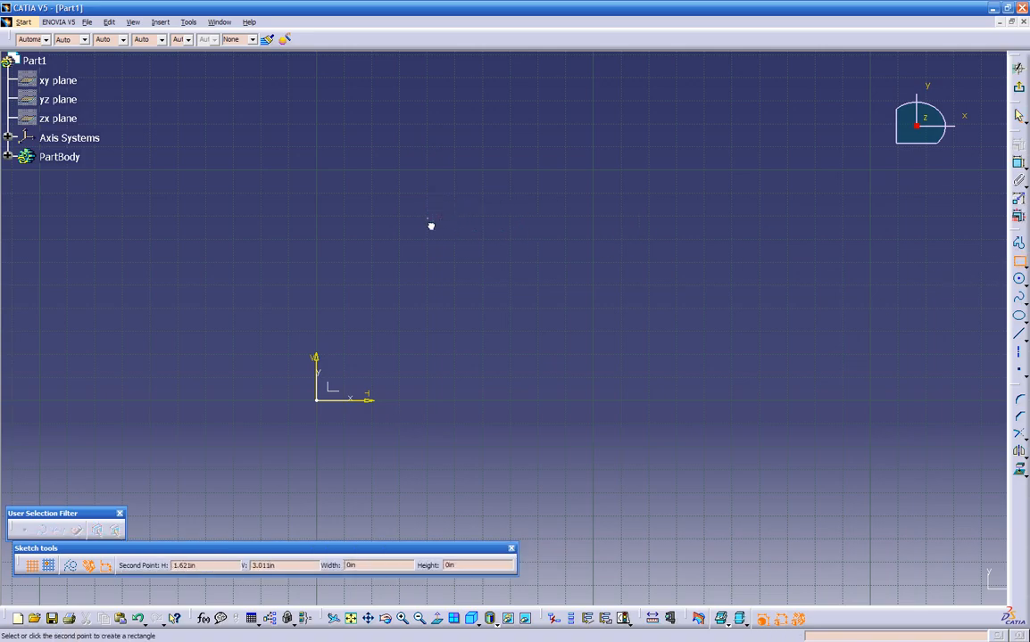
left_click(827, 352)
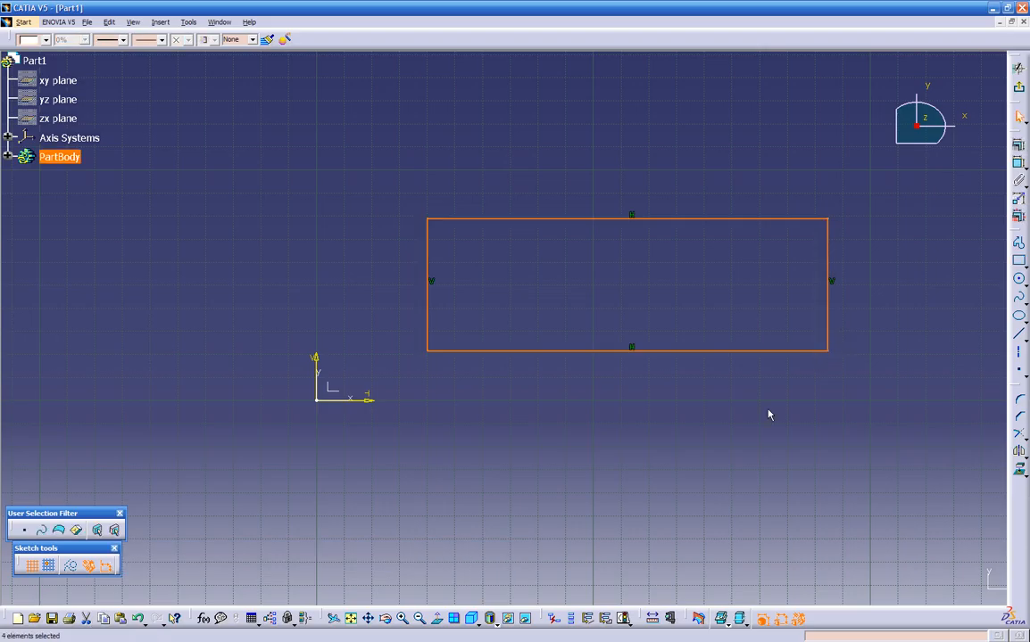
left_click(731, 435)
middle_click_drag(706, 433, 600, 455)
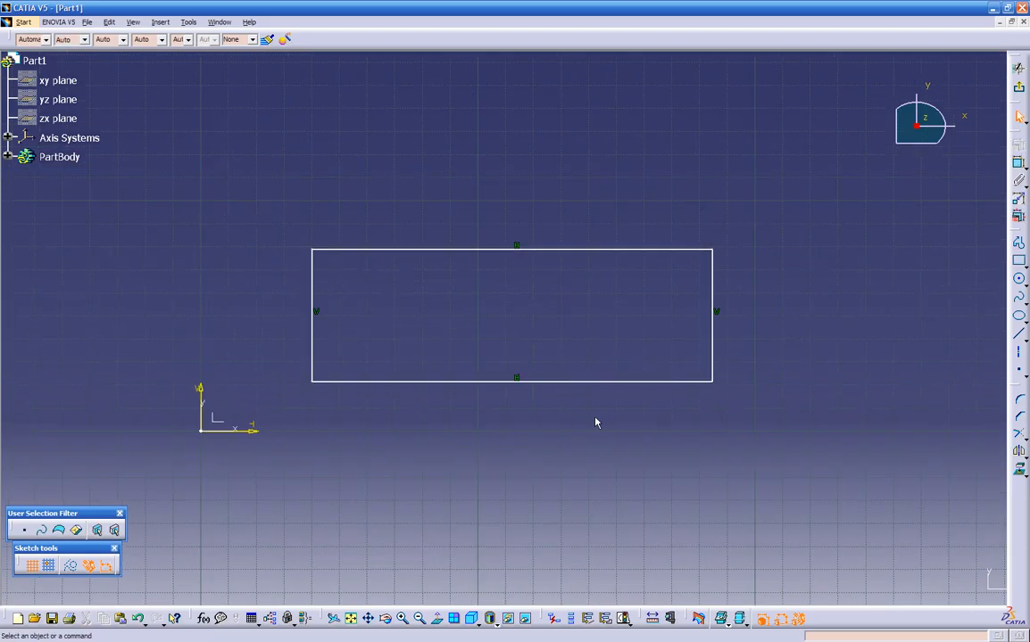
Try a 0.25 in corner between the rectangle's top and left edges, and undo the radius change and the corner
left_click(346, 250)
left_click(315, 282, "ctrl")
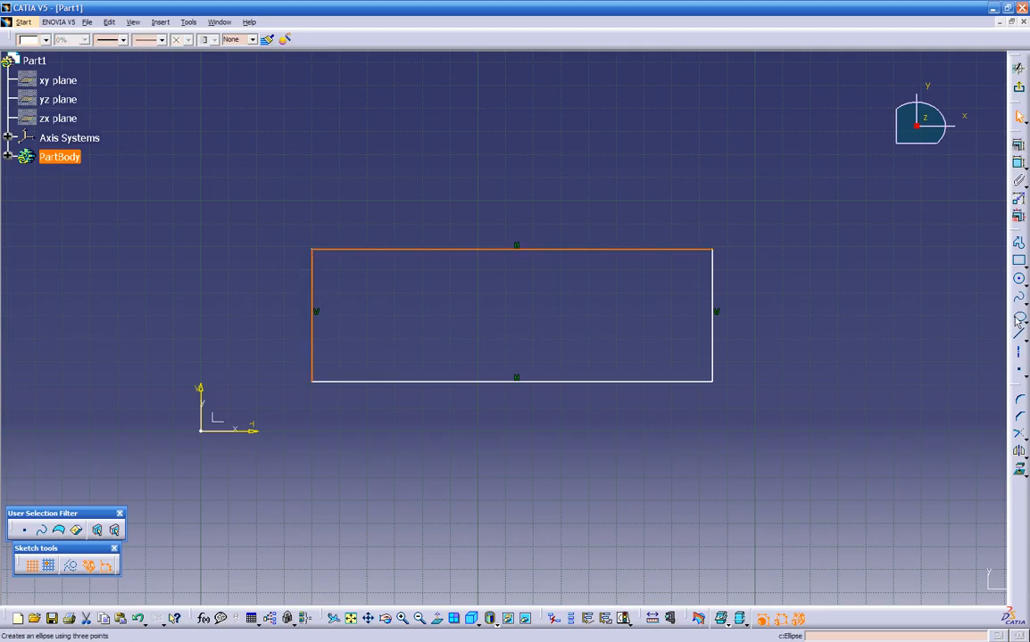
left_click(1018, 401)
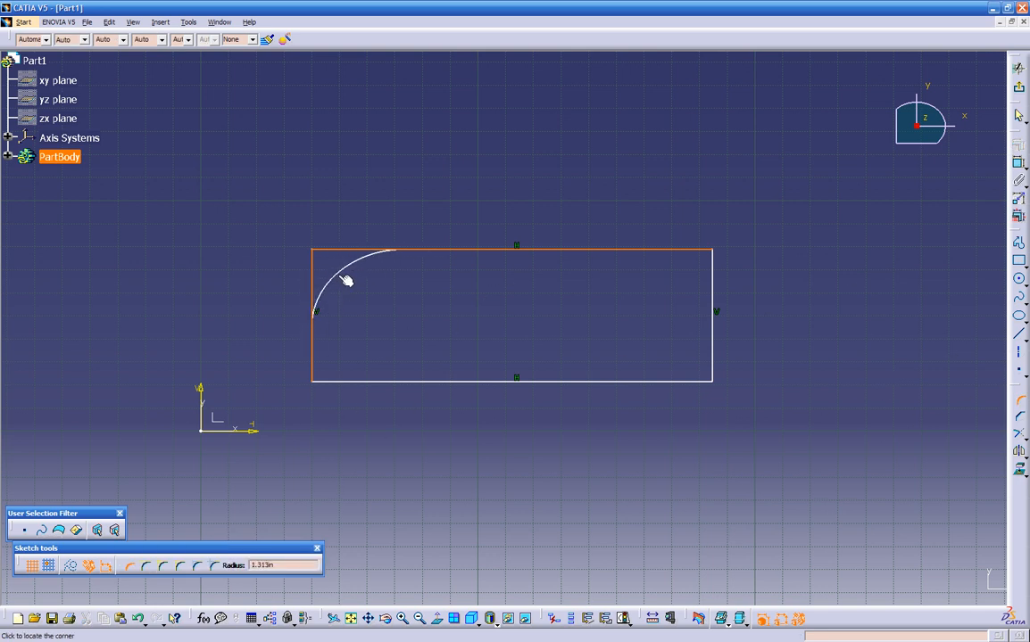
left_click(340, 270)
left_click(345, 272)
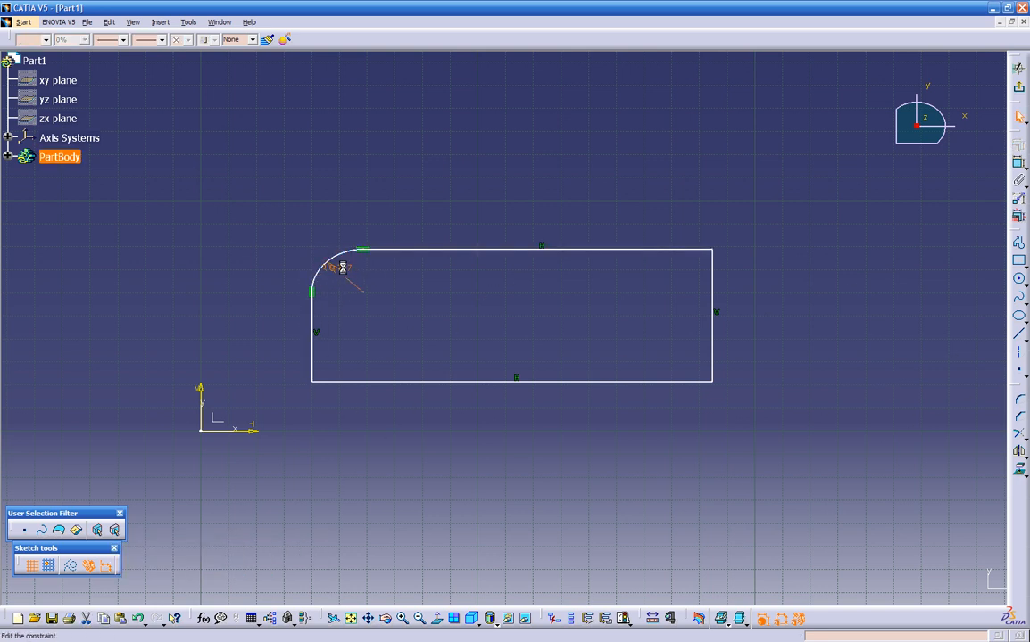
double_click(345, 272)
type(".25")
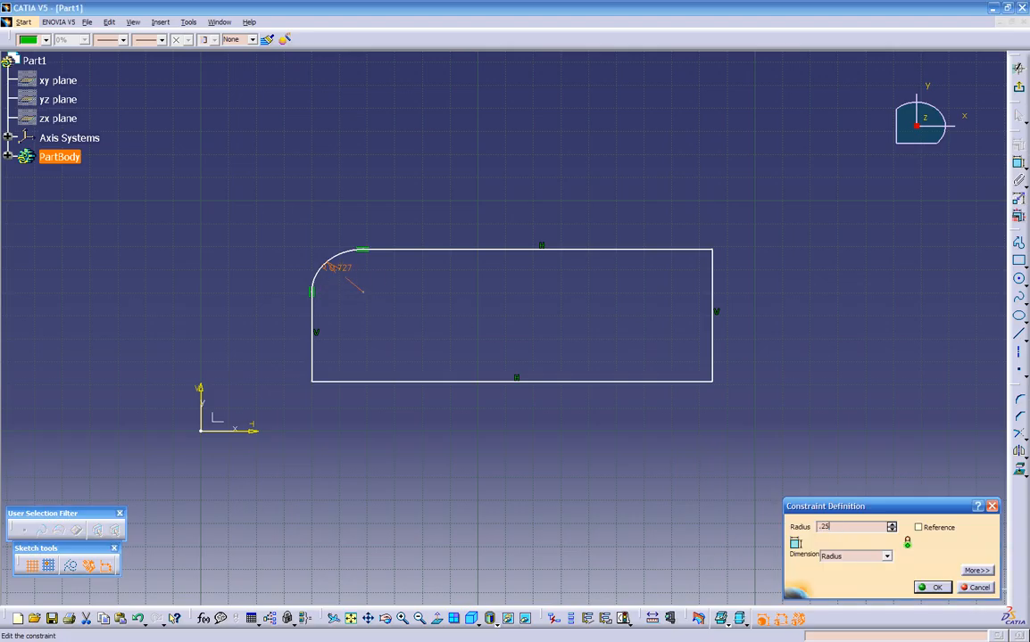
key("Return")
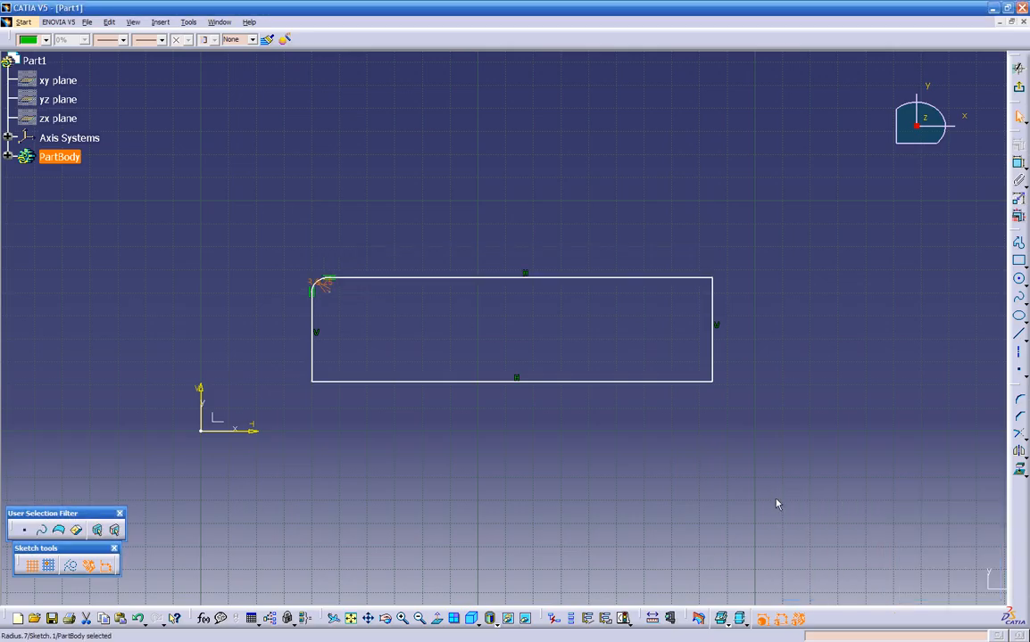
key("ctrl+z")
key("ctrl+z")
Round the rectangle's upper-left corner by selecting its corner point, and set the radius to 0.25 in
left_click_drag(278, 216, 352, 290)
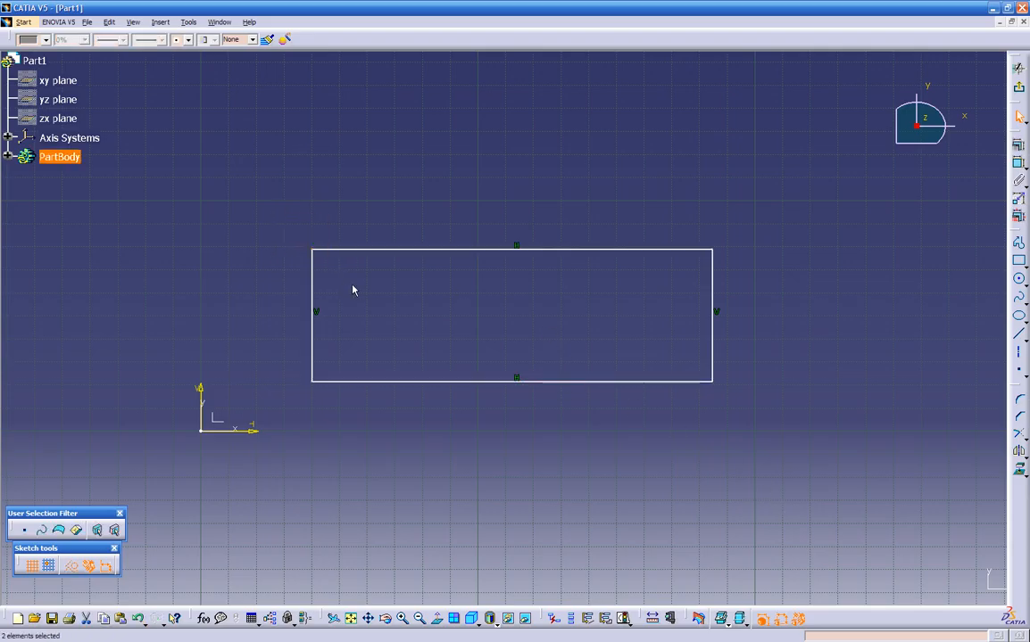
left_click(1019, 402)
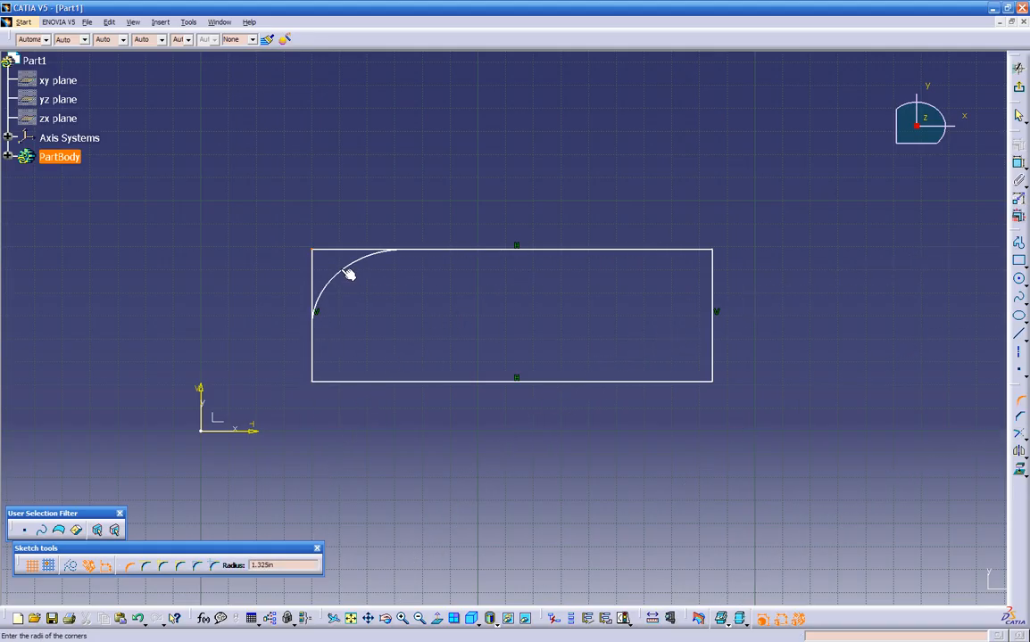
left_click(335, 269)
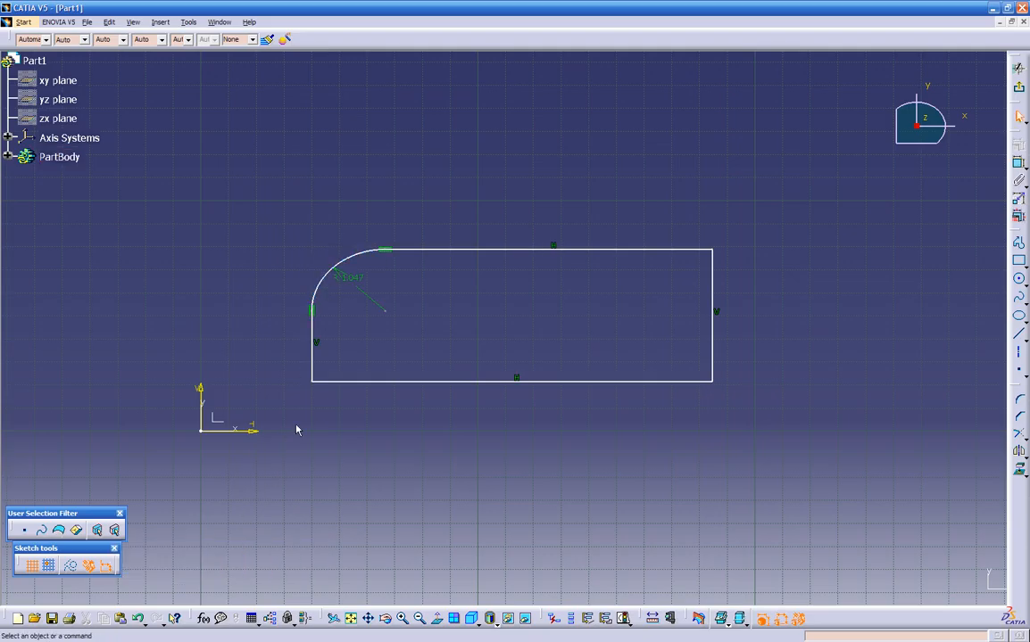
double_click(348, 275)
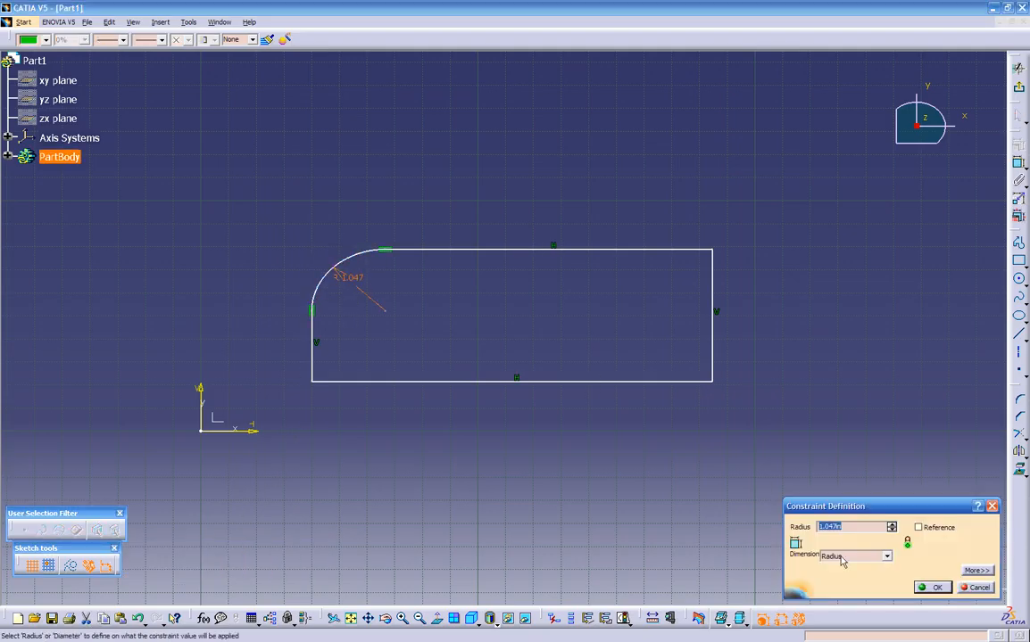
type(".25")
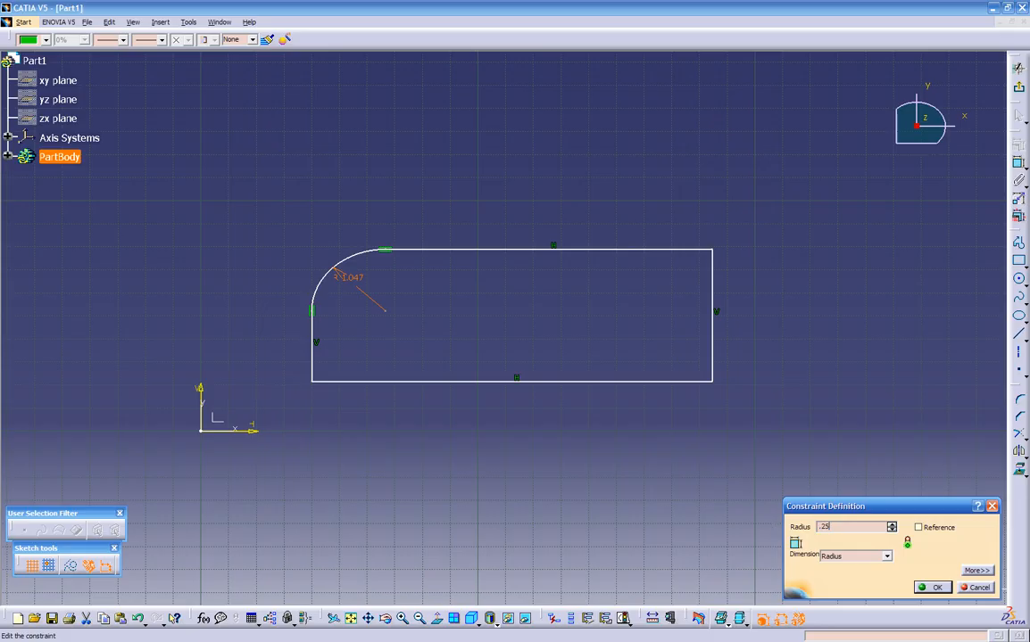
key("Return")
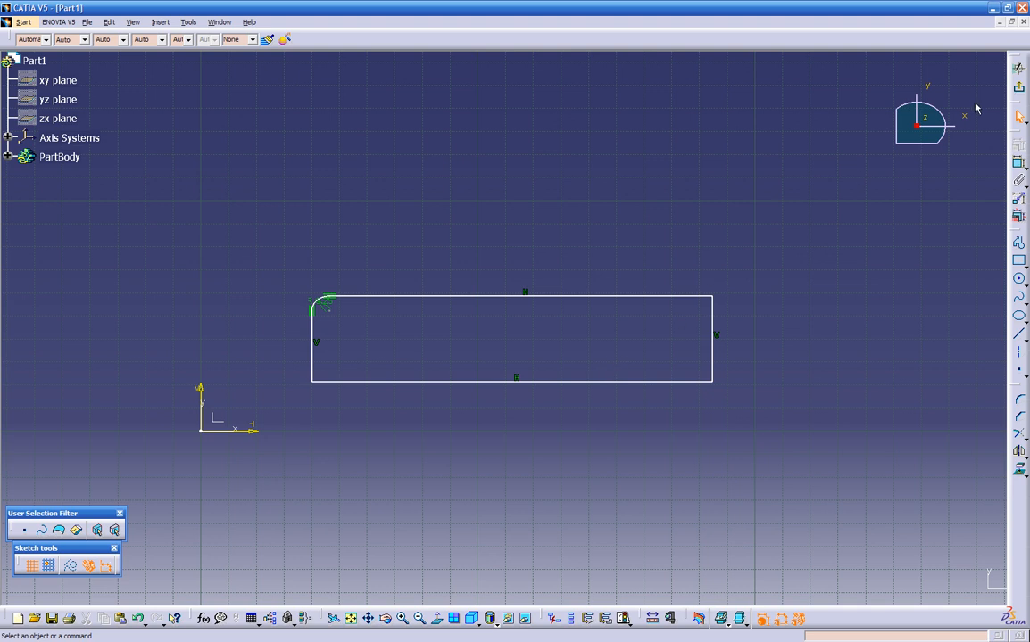
Leave the sketch and extrude the rounded rectangle upward as a pad with a length of 1.787 in
left_click(1020, 91)
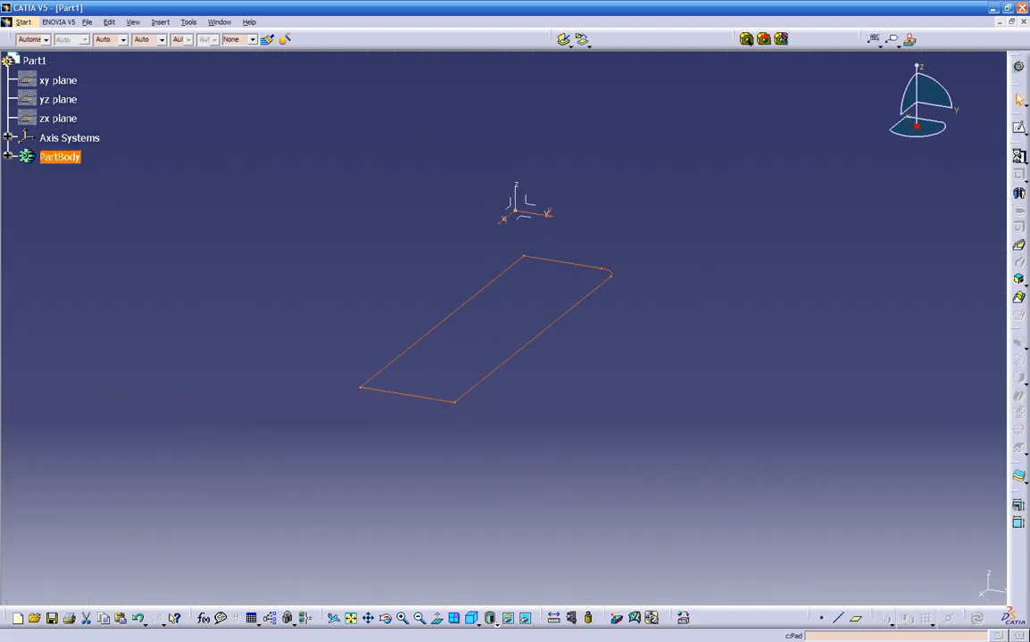
left_click(1018, 157)
middle_click_drag(540, 441, 484, 437)
left_click_drag(459, 301, 466, 185)
left_click_drag(459, 257, 467, 175)
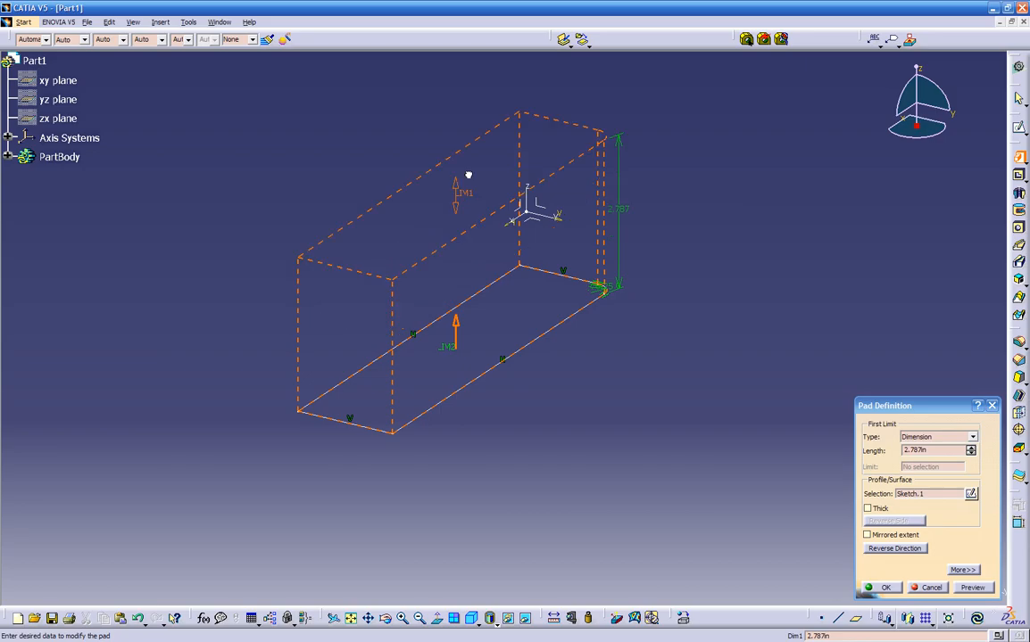
left_click_drag(464, 228, 464, 237)
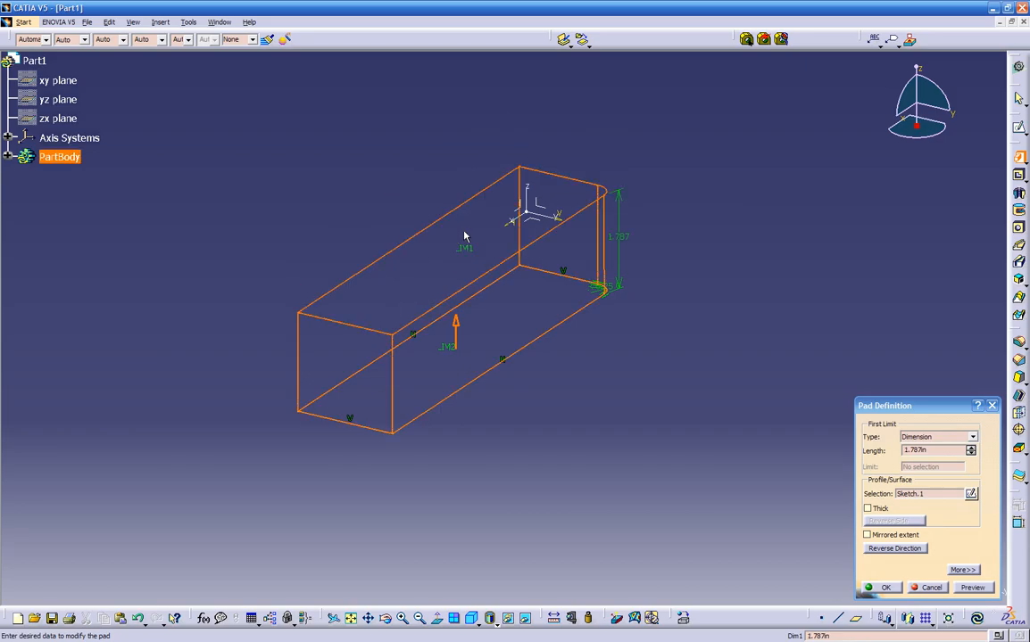
left_click(879, 588)
Toggle the visibility of Sketch.1 under Pad.1 on and off, leaving the sketch hidden
middle_click_drag(603, 362, 519, 356)
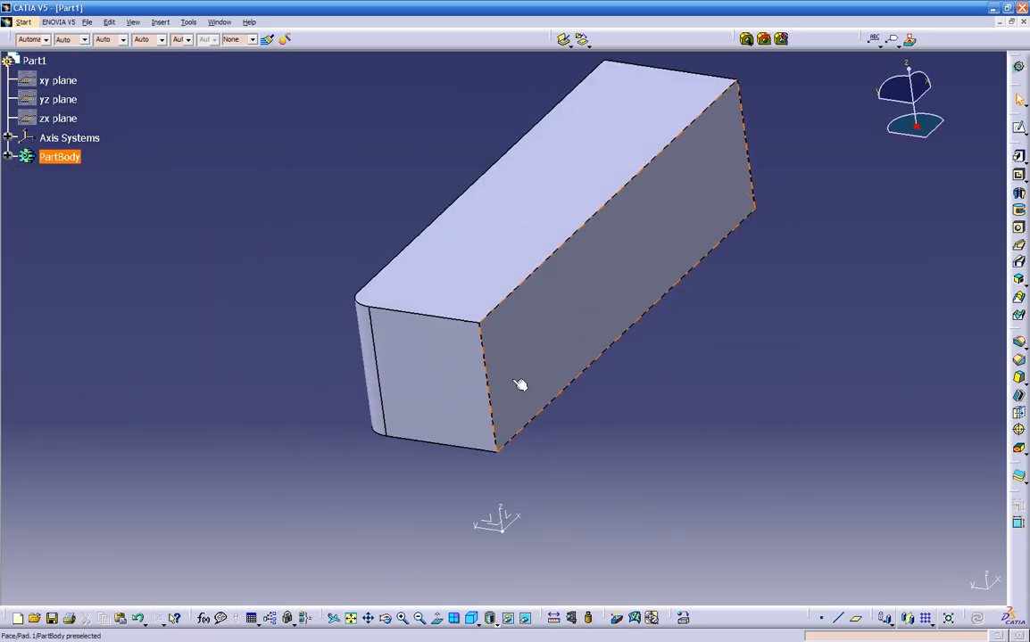
left_click(7, 156)
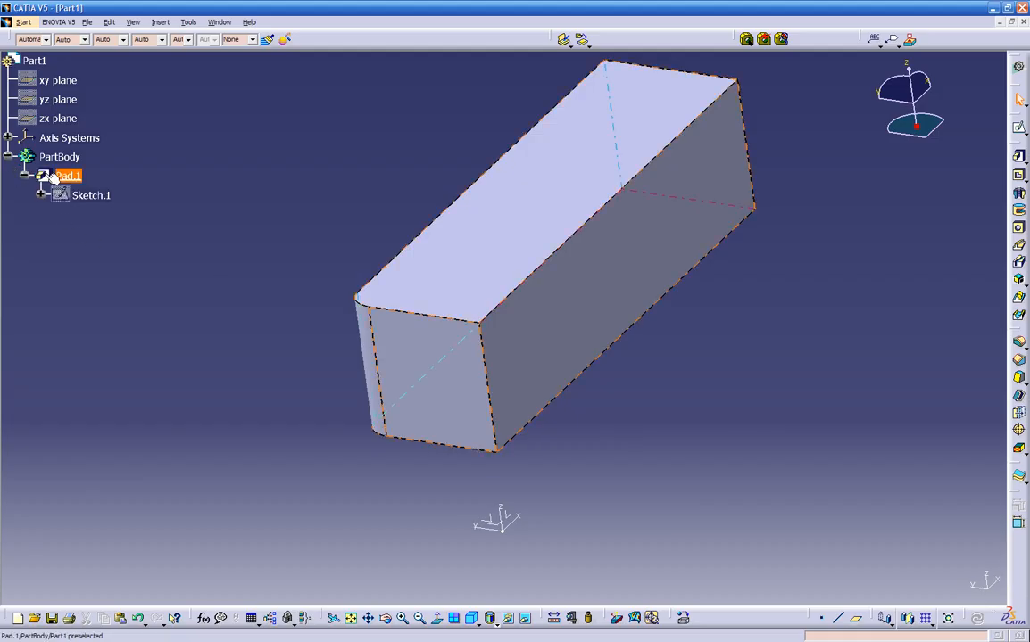
right_click(73, 198)
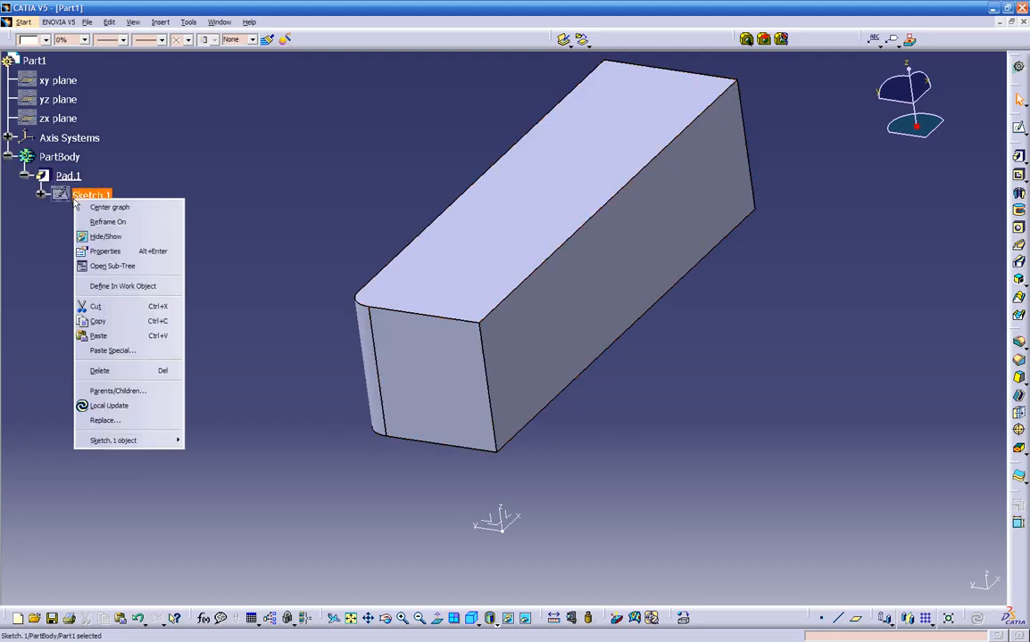
left_click(94, 237)
right_click(89, 197)
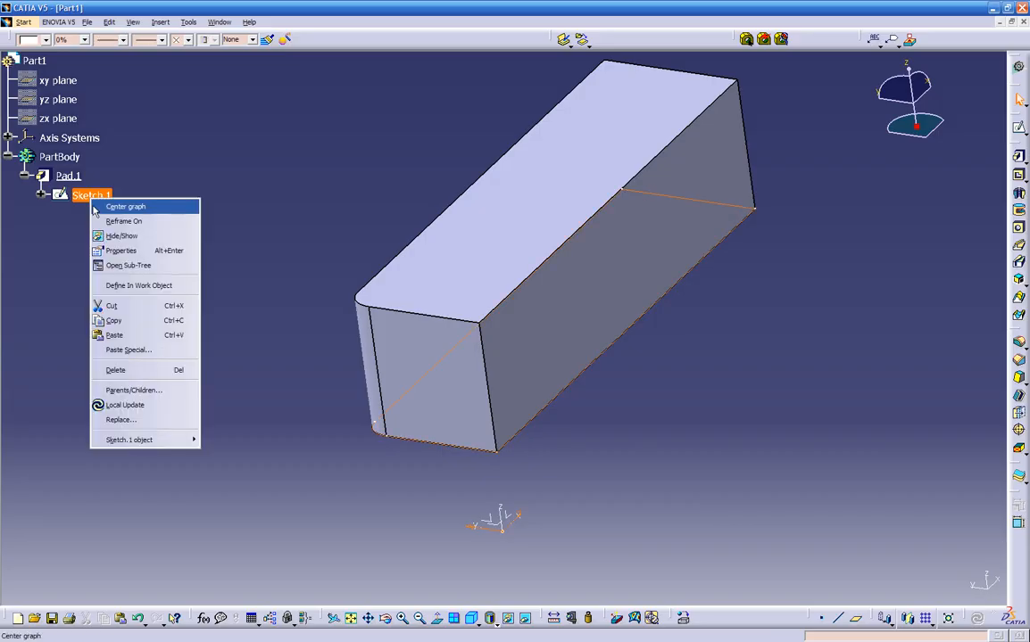
left_click(106, 235)
right_click(90, 196)
left_click(107, 236)
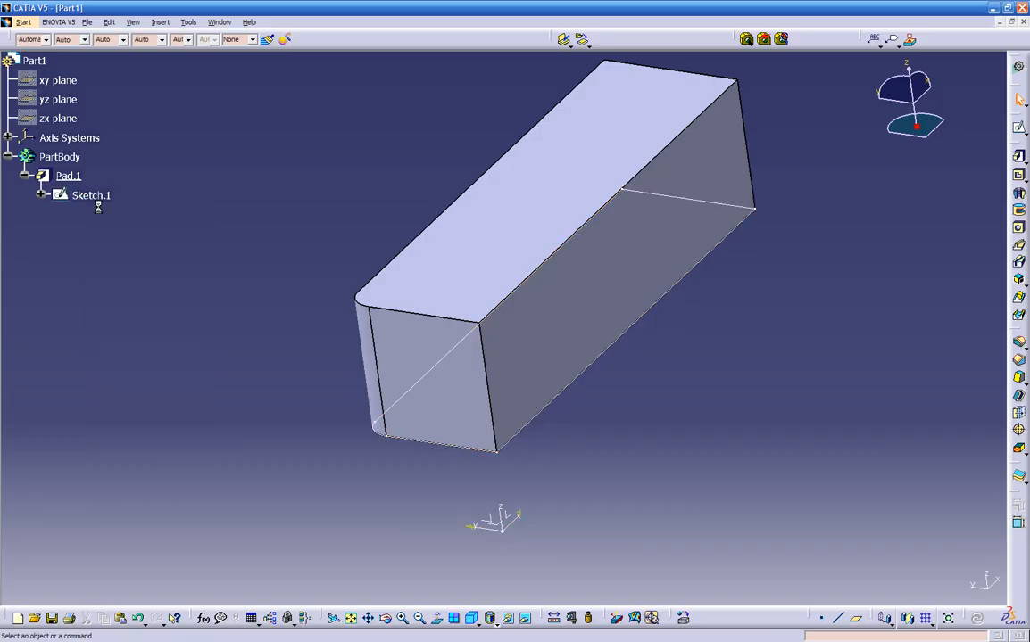
right_click(95, 201)
left_click(110, 229)
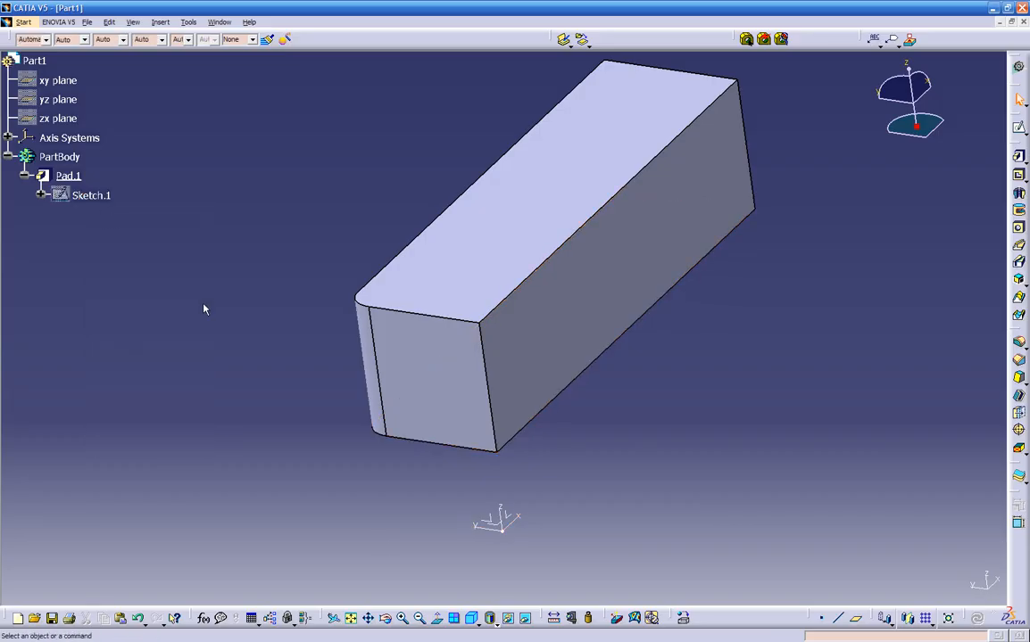
View the hidden elements in the swapped visible space, return to the normal space and show Sketch.1
left_click(526, 624)
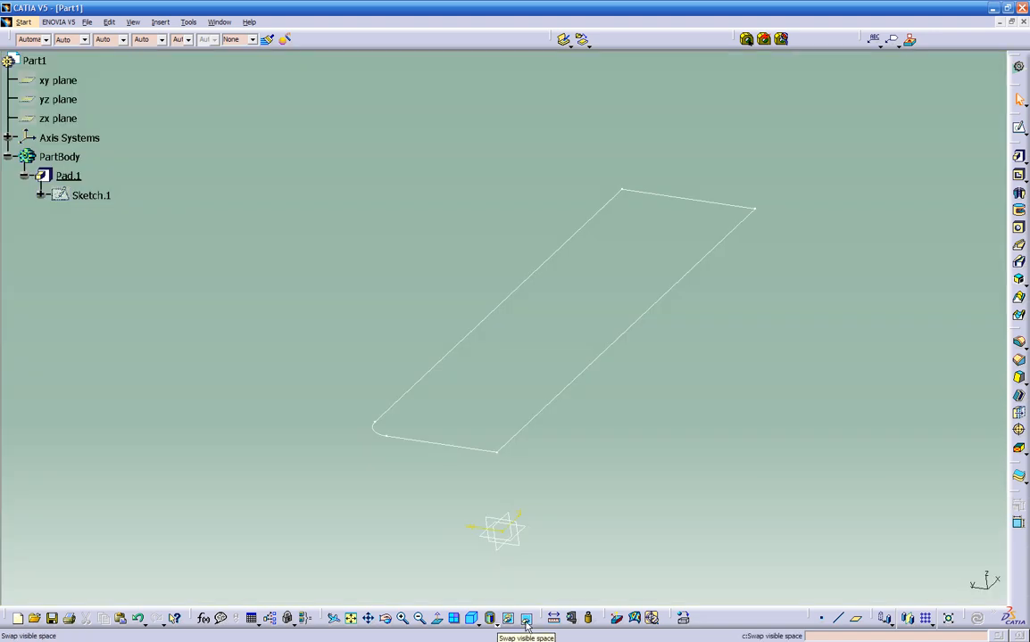
left_click(525, 623)
right_click(73, 195)
left_click(93, 234)
Apply a 0.25 in edge fillet to the vertical edge at the other corner of the end face with the rounded sketch corner
middle_click_drag(416, 422, 457, 416)
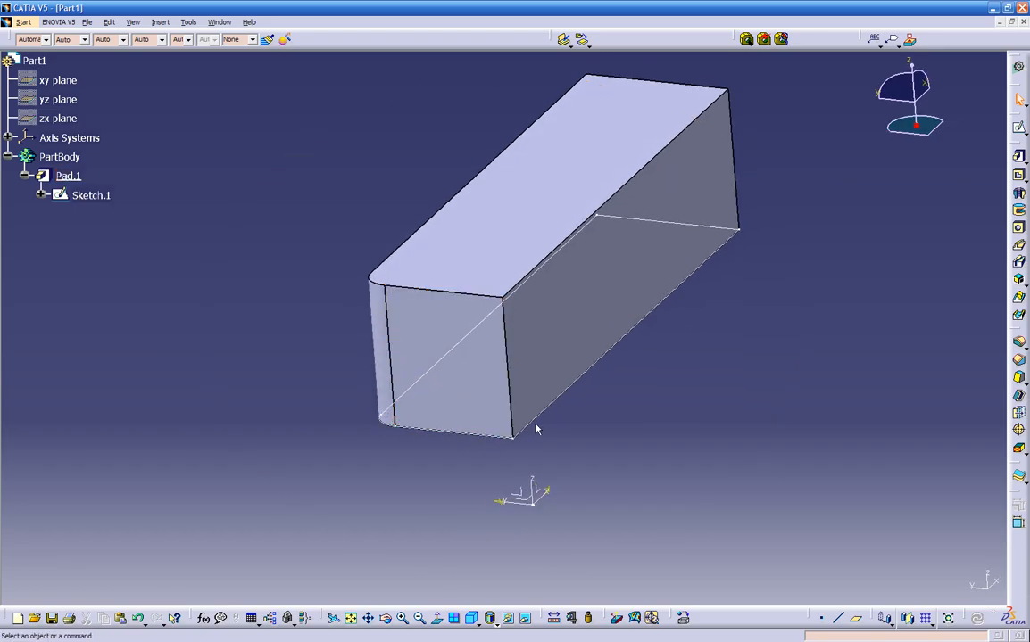
middle_click_drag(559, 443, 614, 415)
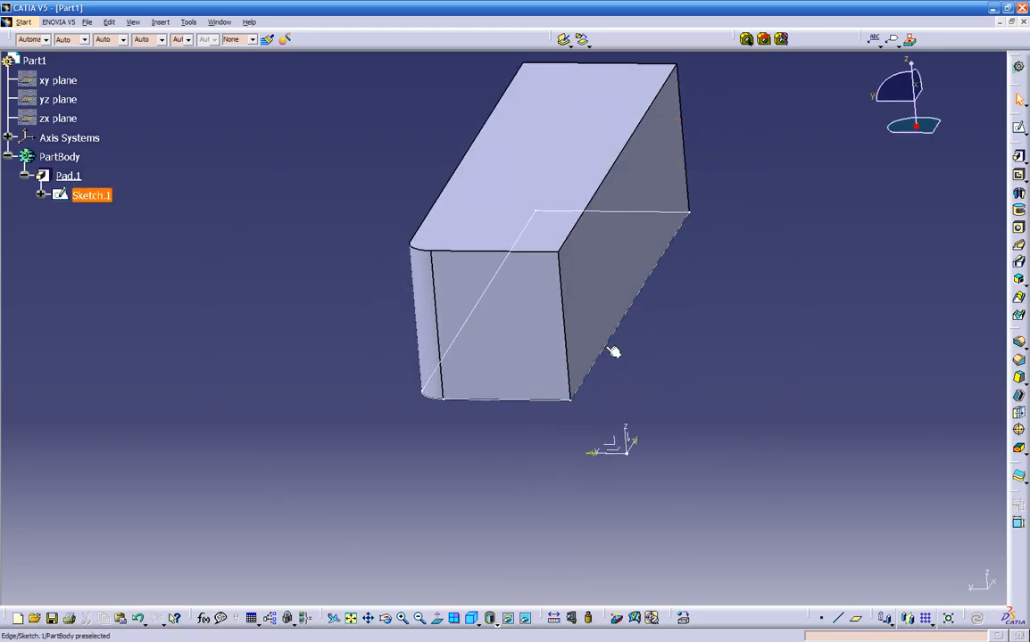
left_click(561, 314)
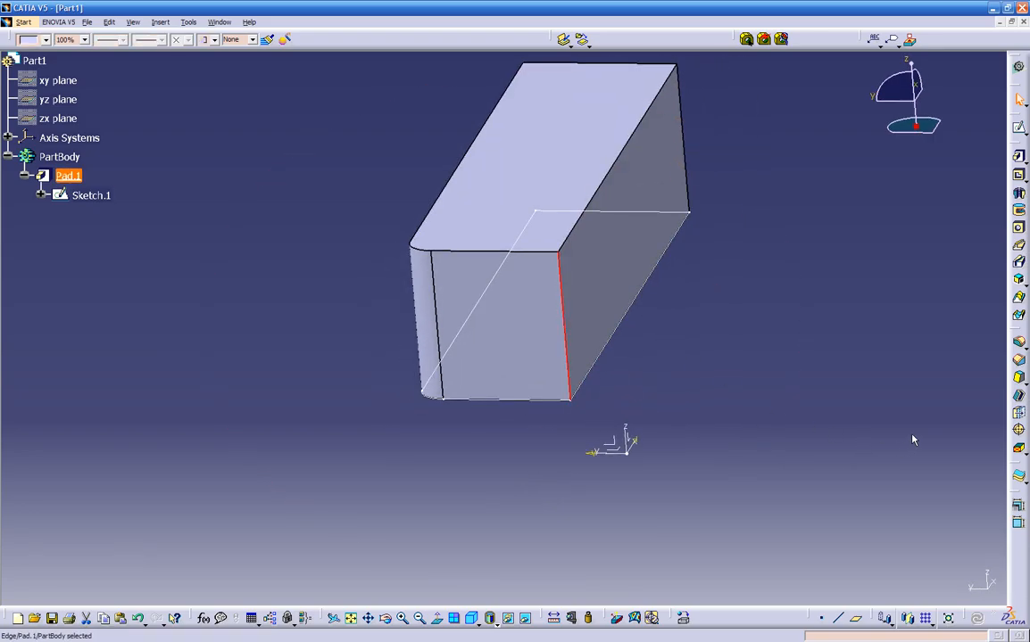
left_click(1021, 345)
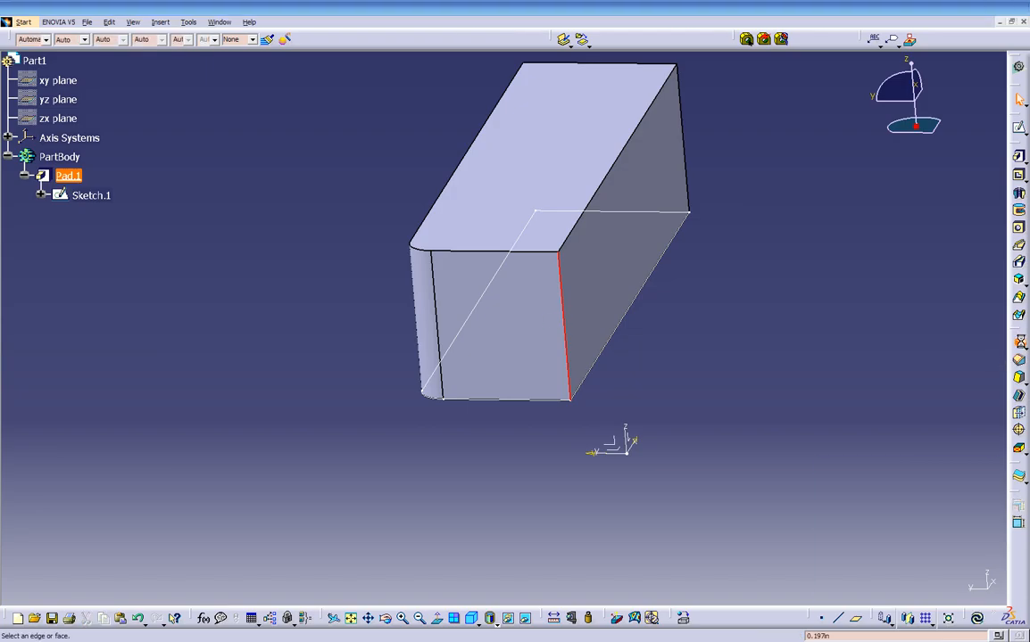
type(".25")
key("Return")
left_click(815, 433)
Edit the existing edge fillet to include the block's two remaining sharp vertical edges at the 0.25 in radius
middle_click_drag(729, 429, 503, 358)
left_click(515, 345)
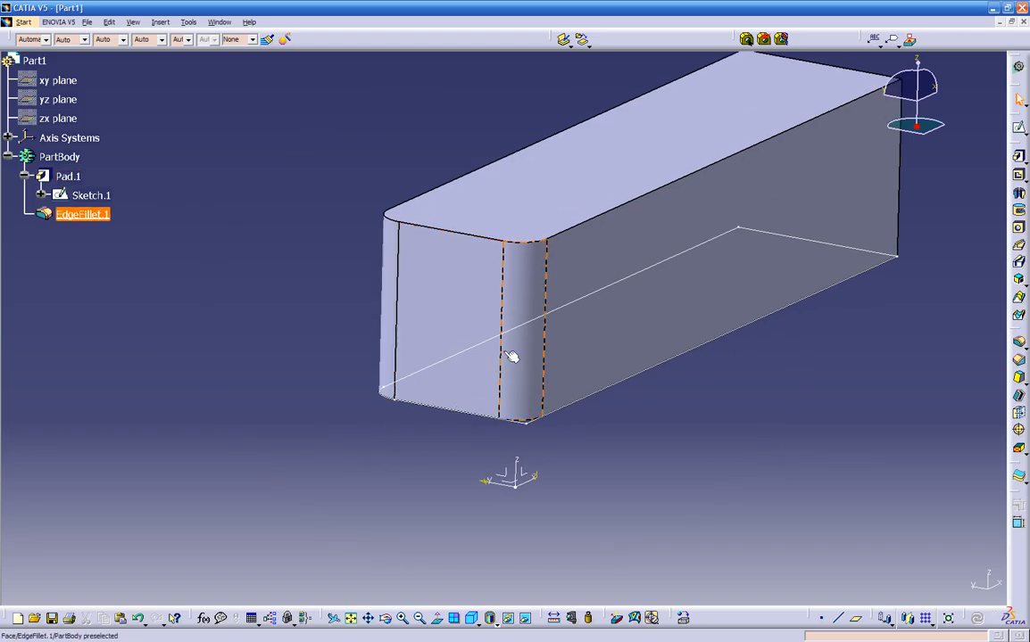
double_click(515, 345)
middle_click_drag(650, 419, 527, 437)
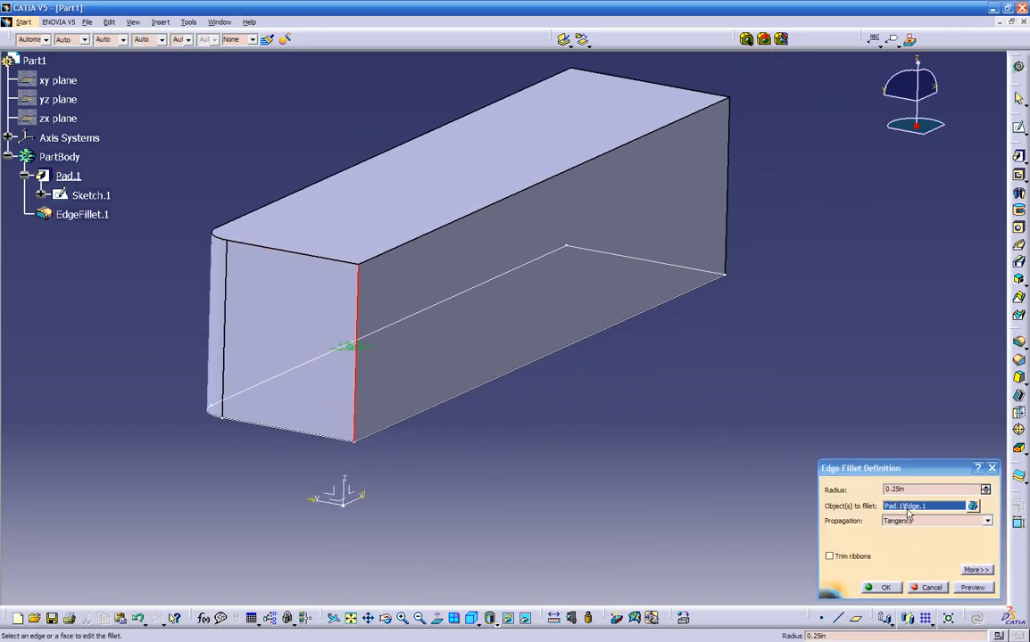
middle_click_drag(783, 425, 636, 395)
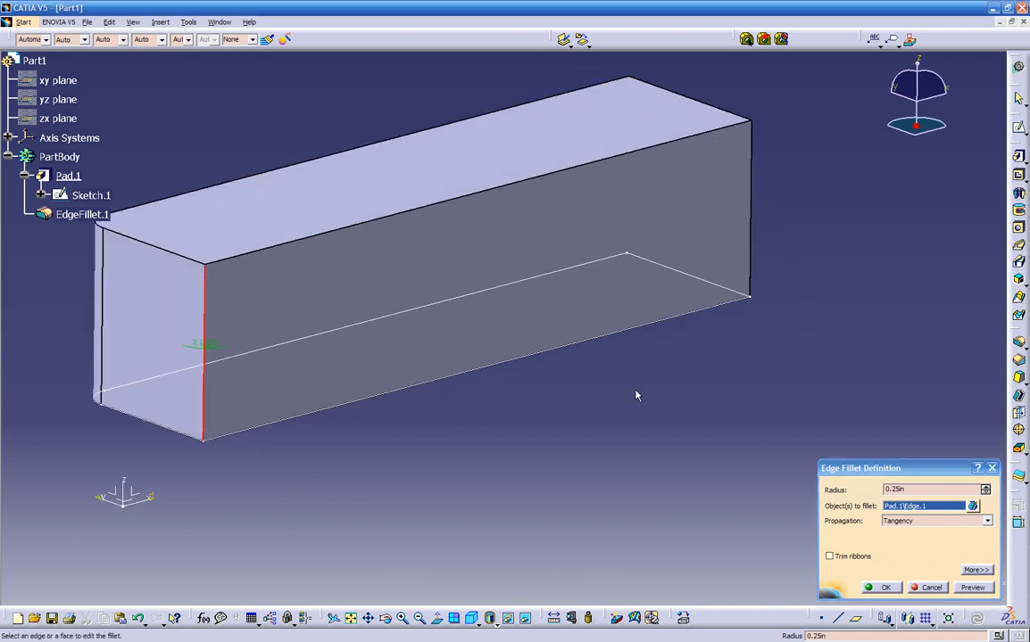
left_click(754, 246)
middle_click_drag(770, 259, 669, 263)
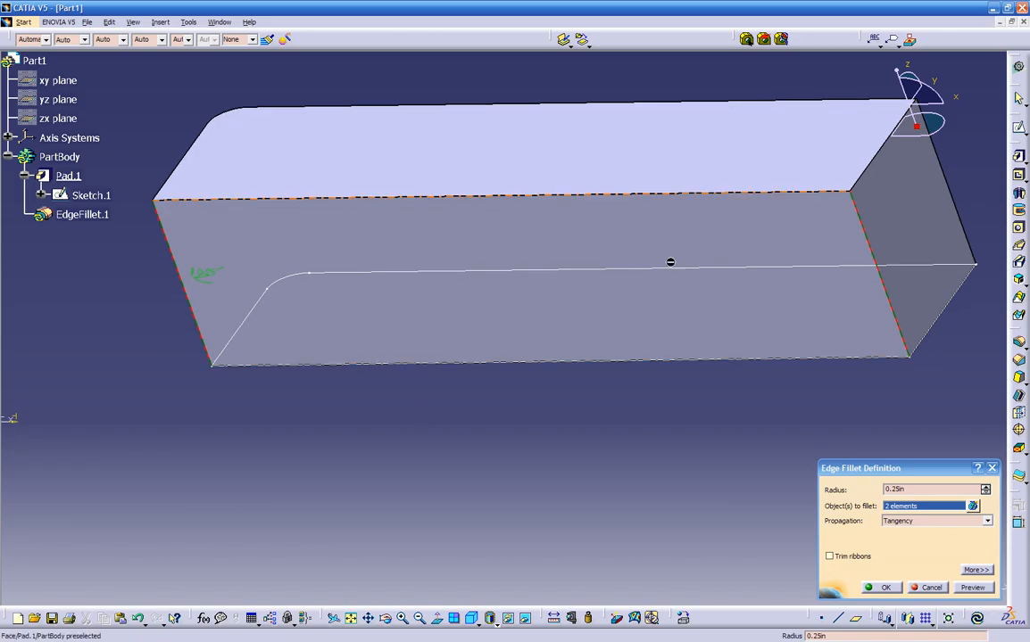
left_click(953, 188)
left_click(885, 587)
middle_click_drag(524, 420, 313, 384)
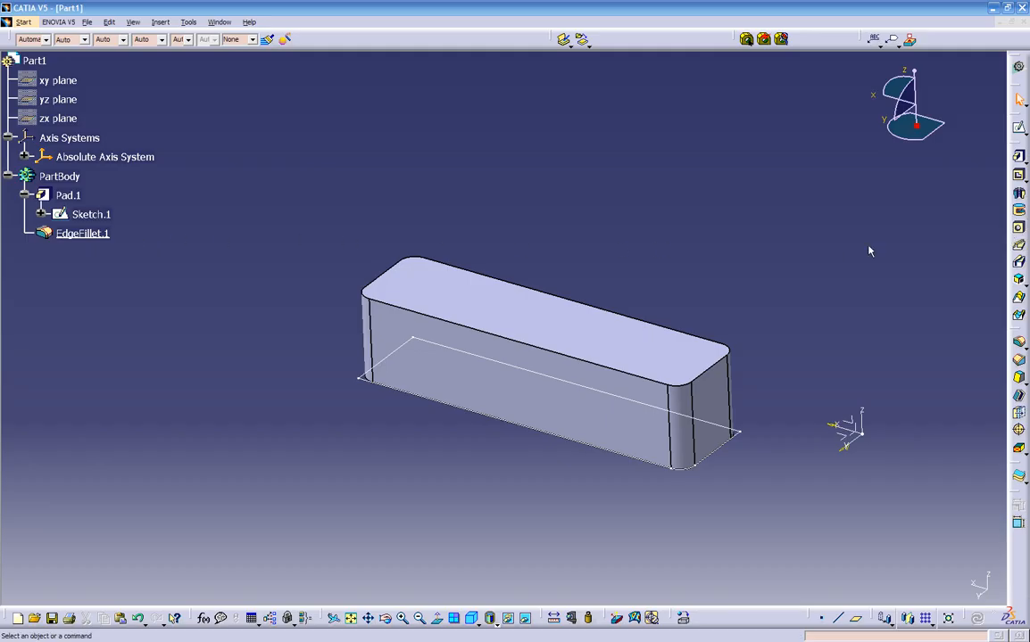
Start a hole on the block's top face and move its centre along the face
left_click(1019, 230)
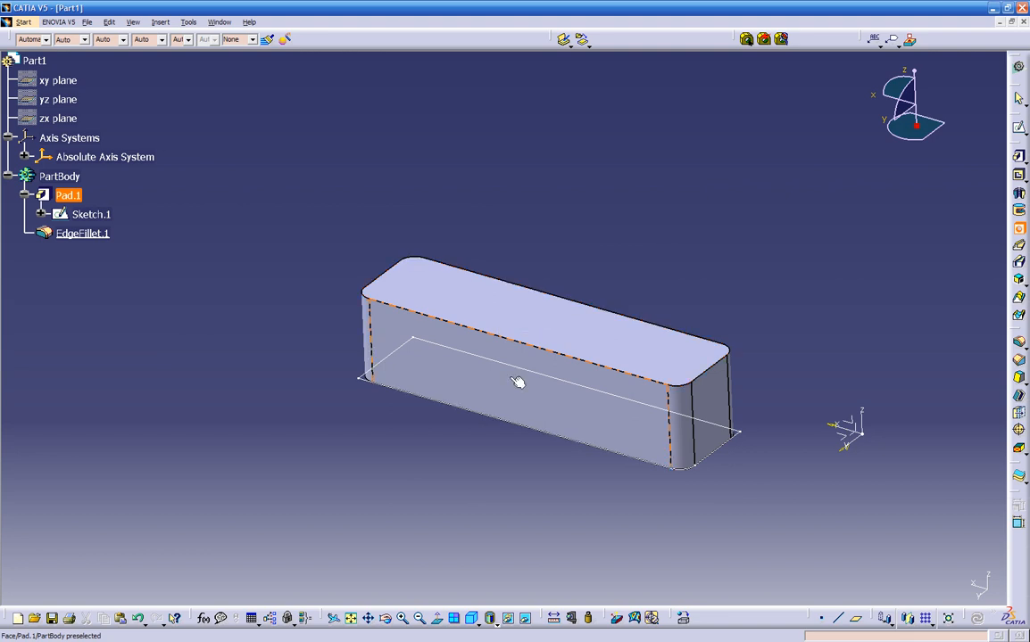
left_click(537, 322)
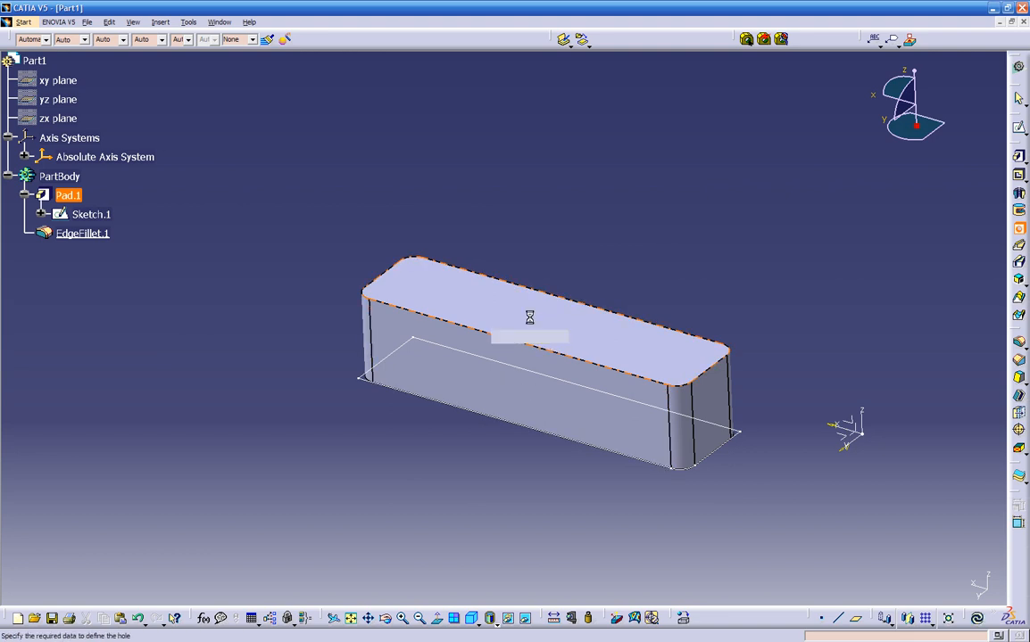
middle_click_drag(536, 322, 497, 298)
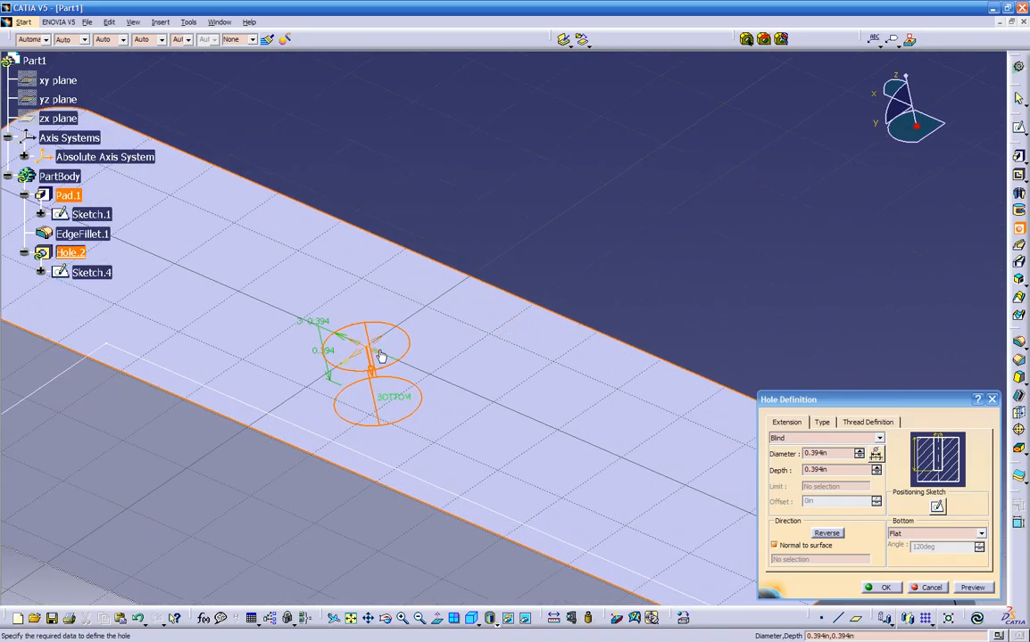
left_click_drag(379, 344, 264, 264)
mouse_move(452, 432)
middle_mouse_down()
mouse_move(467, 444)
mouse_move(439, 436)
mouse_move(443, 403)
mouse_move(435, 437)
mouse_move(435, 427)
middle_mouse_up()
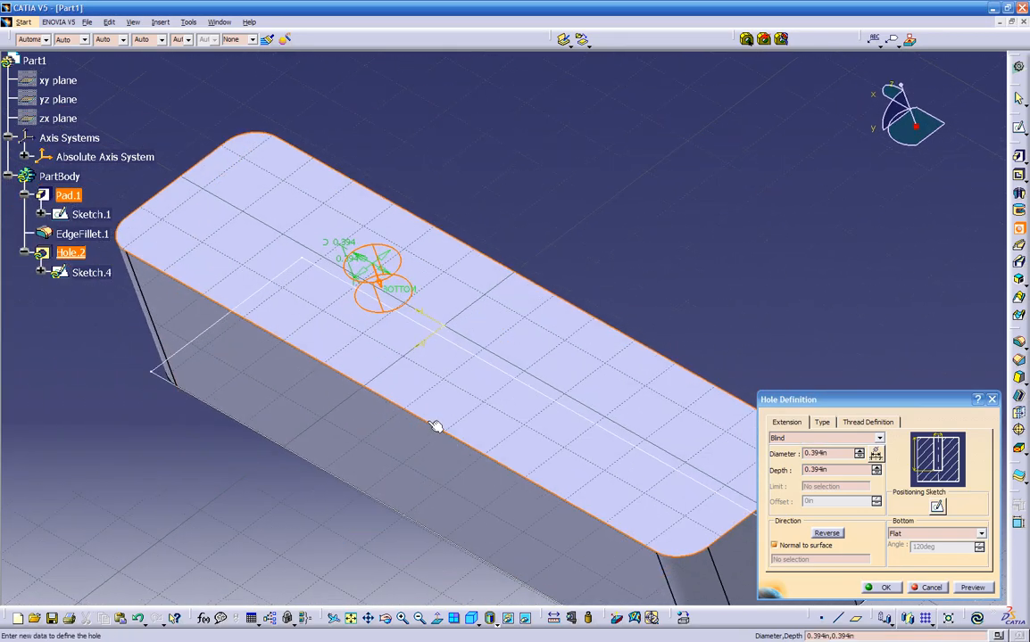
Try to position the hole beyond the block's long edge, and move it back onto the top face
left_click_drag(384, 262, 515, 168)
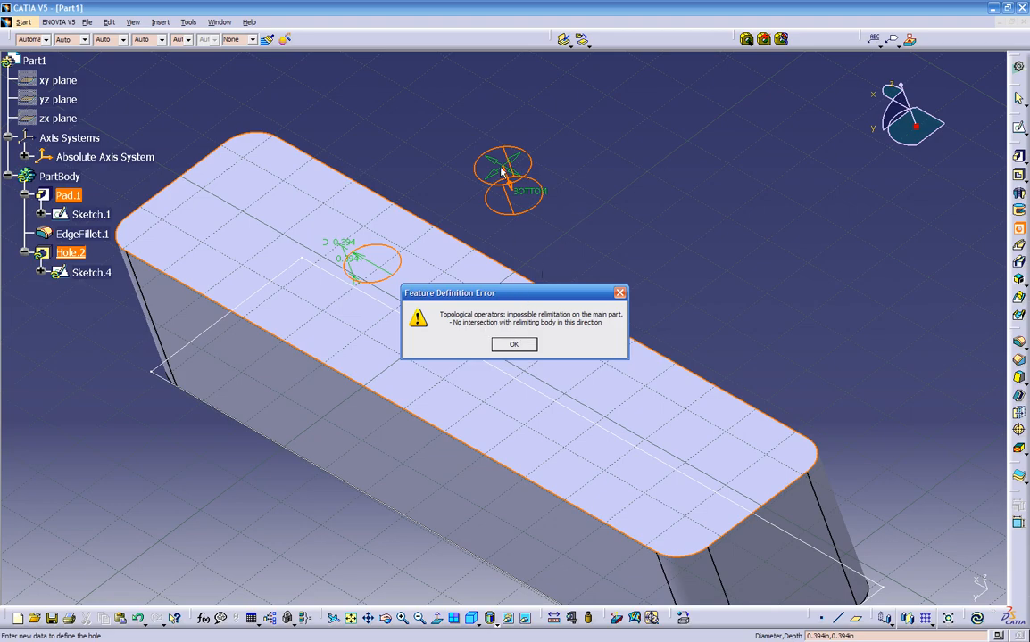
left_click(514, 346)
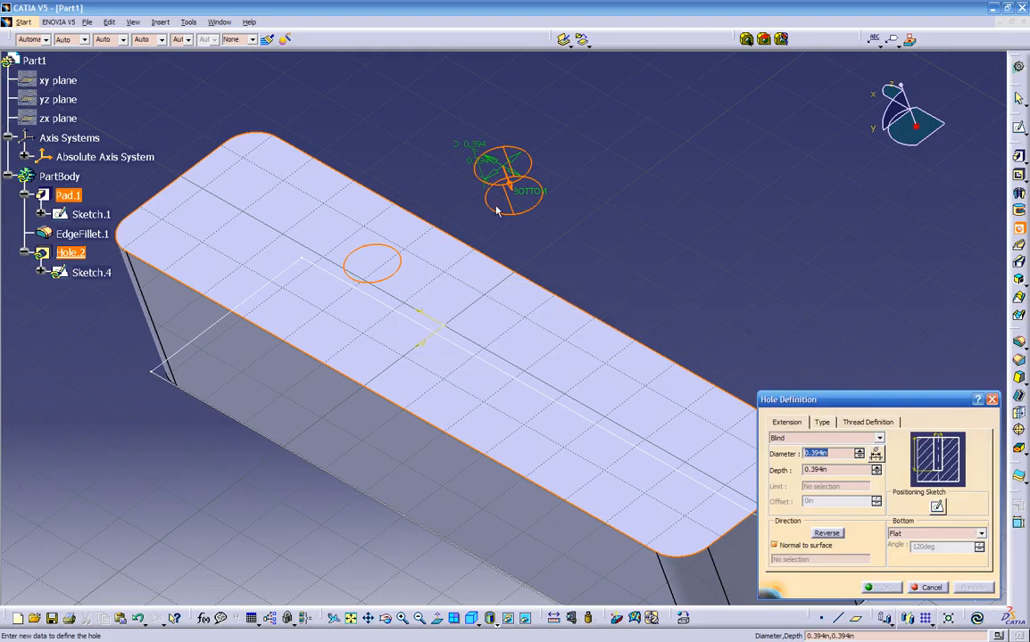
left_click_drag(490, 184, 325, 281)
Stretch the hole's blind depth to 1 in, and preview the hole with the Up To Next extension instead
middle_click_drag(471, 395, 395, 297)
left_click_drag(358, 291, 357, 303)
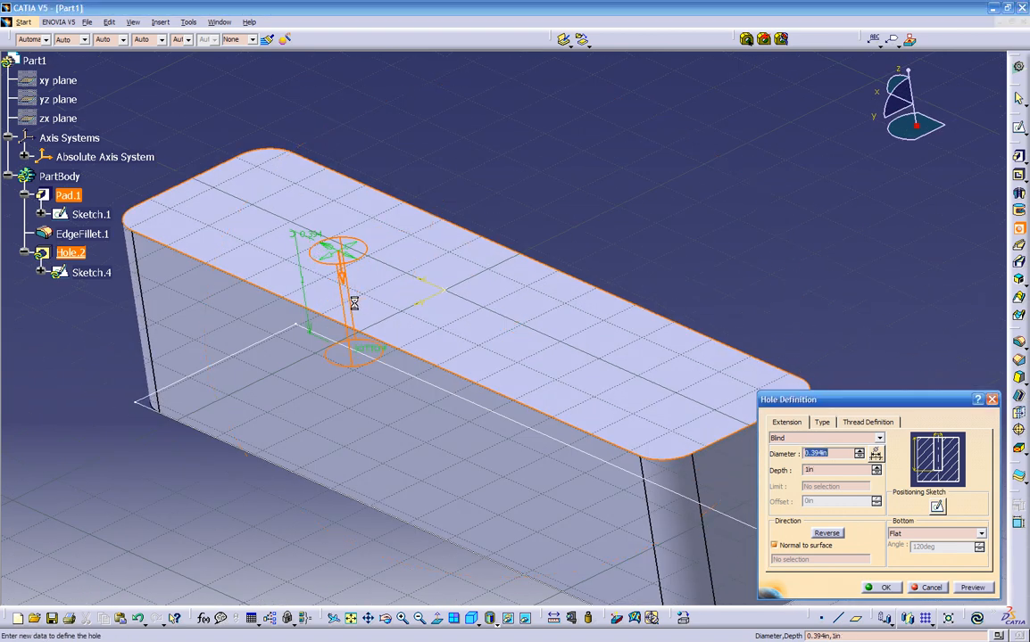
left_click(861, 440)
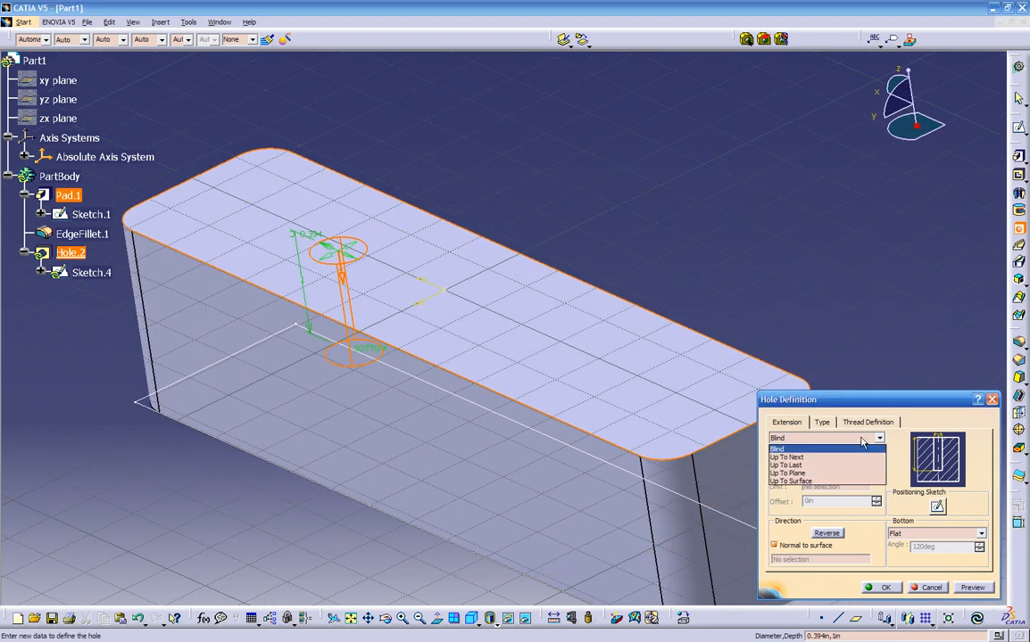
left_click(820, 458)
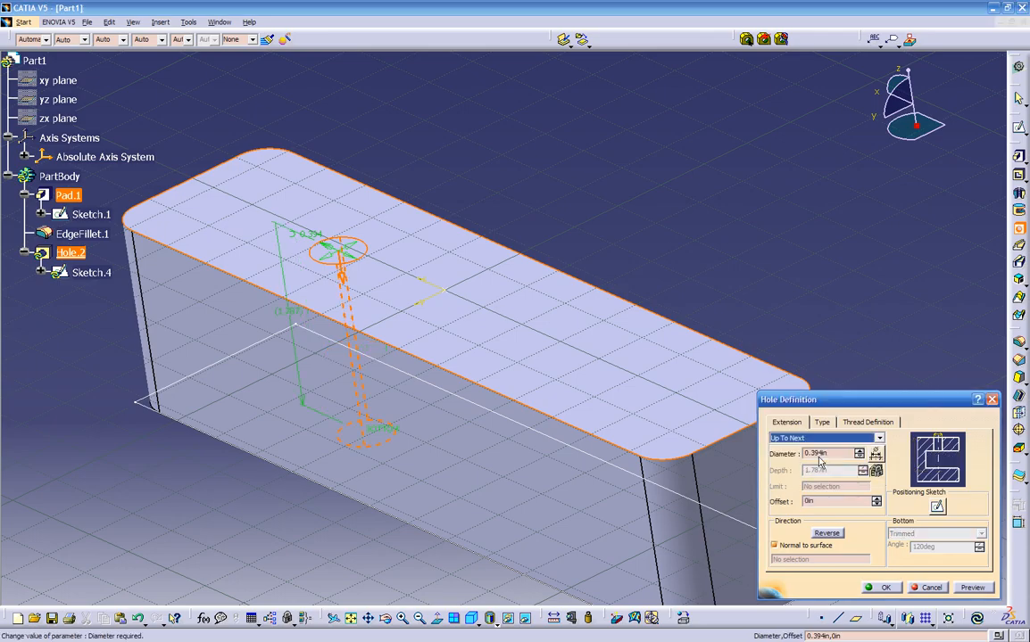
middle_click_drag(499, 420, 659, 487)
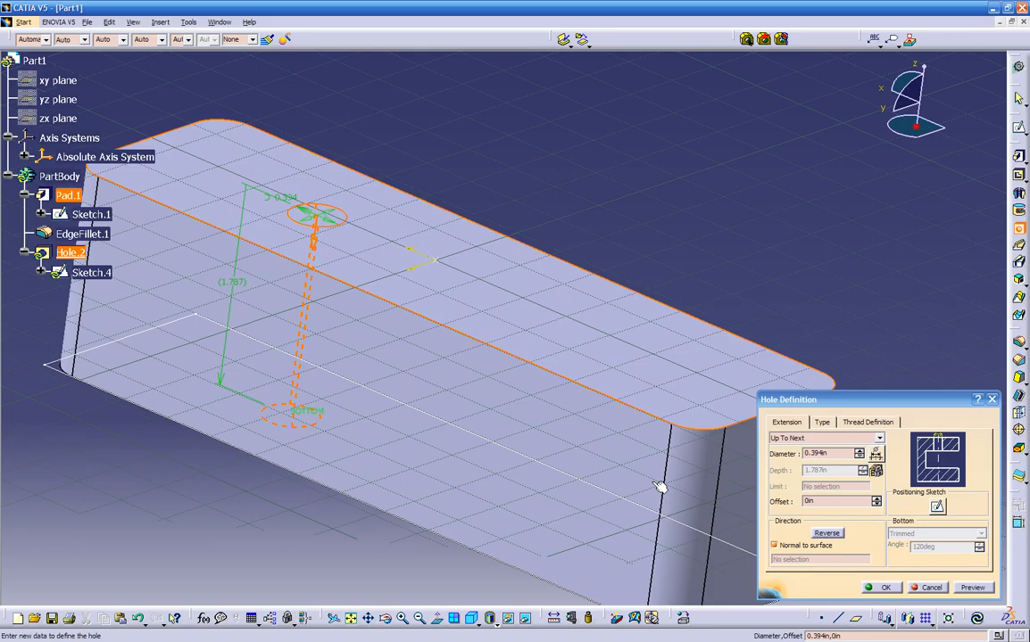
left_click(971, 587)
middle_click_drag(462, 300, 752, 457)
Set the hole extension to Blind with a 0.5 in diameter and 0.5 in depth, and create the hole
left_click(812, 438)
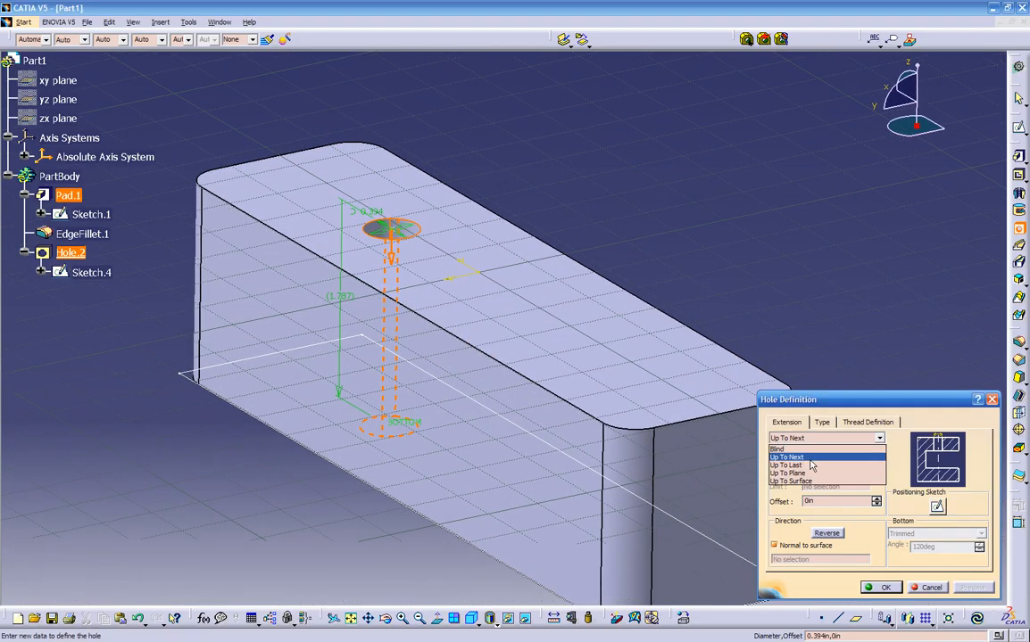
left_click(810, 448)
left_click_drag(835, 454, 785, 454)
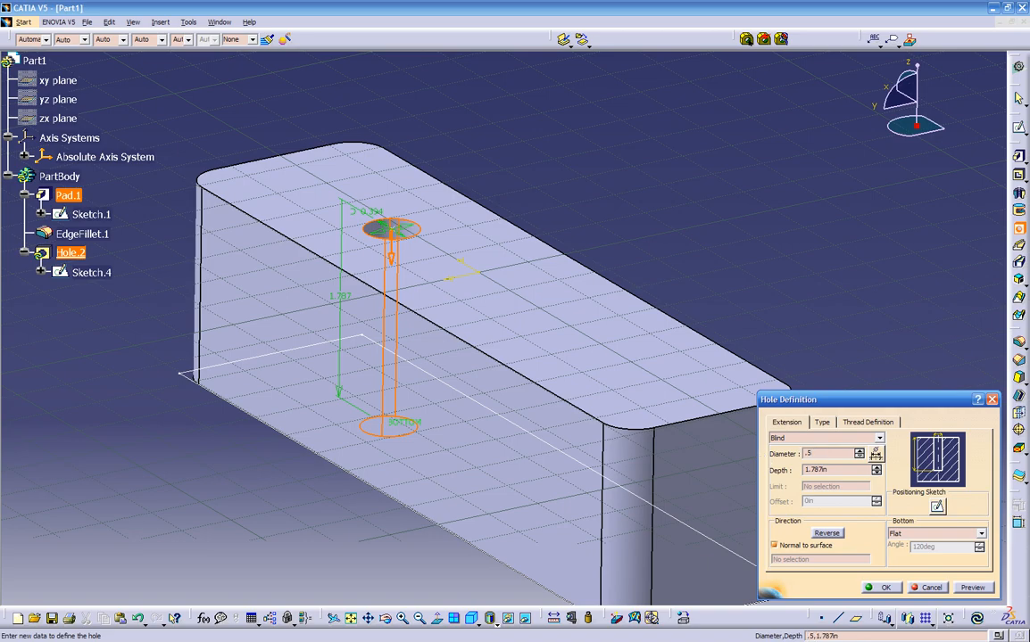
left_click_drag(815, 454, 738, 457)
key("Tab")
left_click_drag(831, 470, 681, 466)
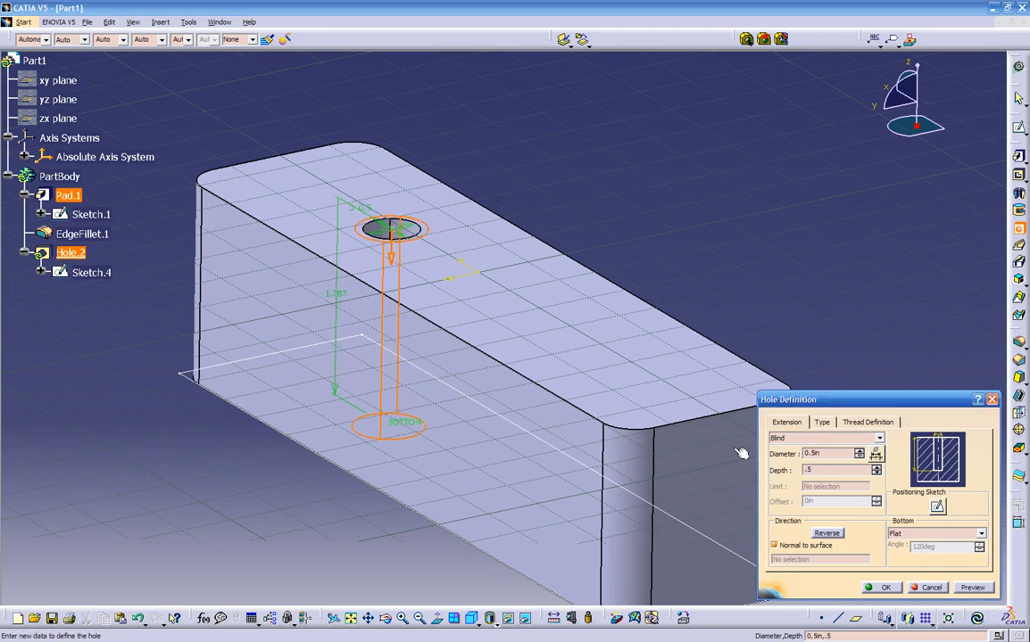
key("Tab")
middle_click_drag(426, 258, 680, 473)
left_click(964, 585)
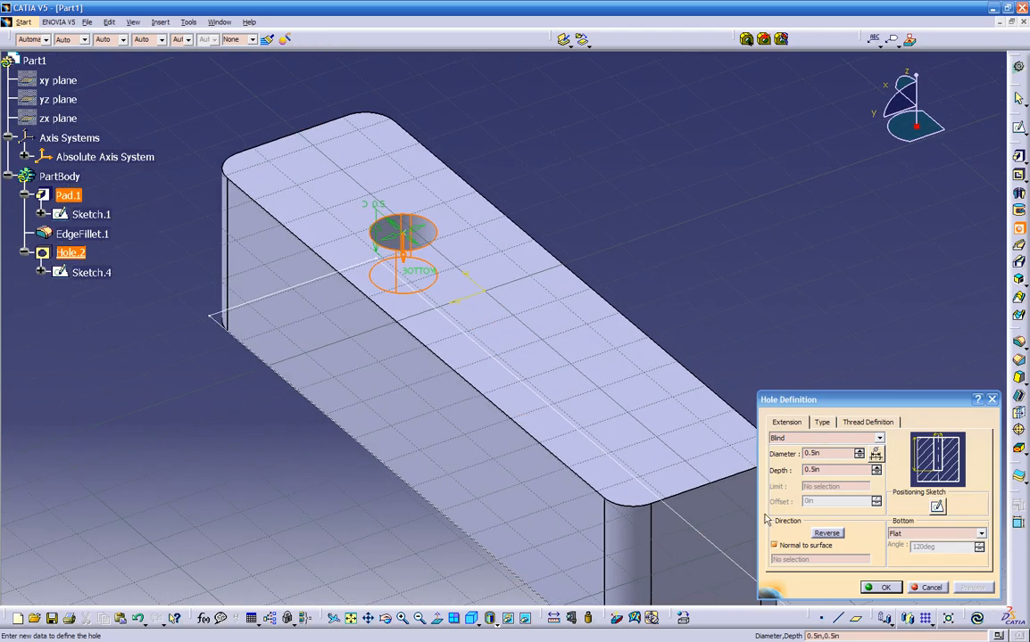
left_click(879, 587)
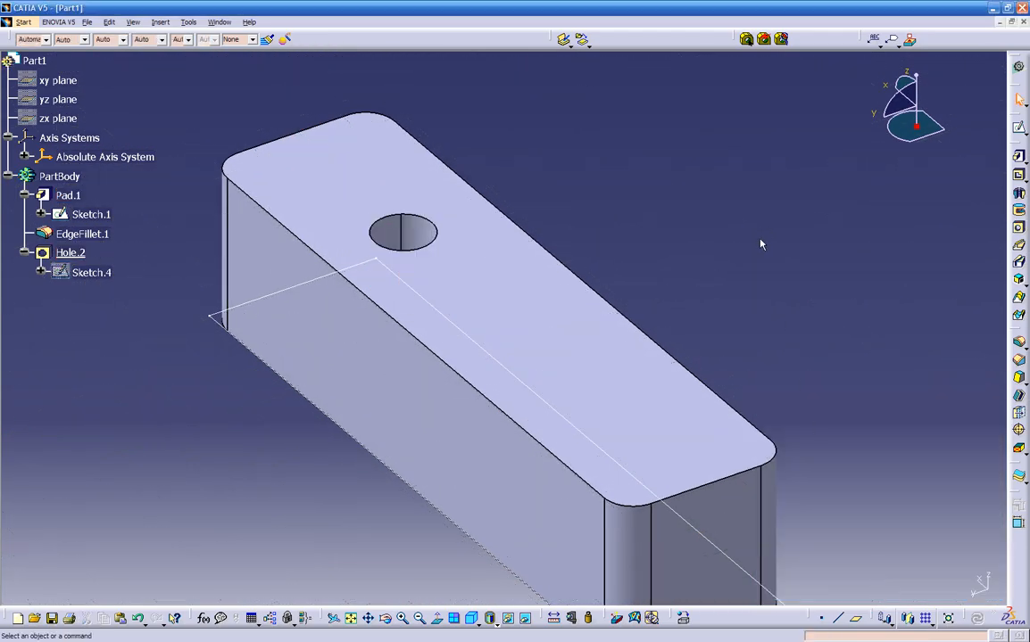
Open the hole's positioning sketch and dimension the centre point 6 in from the absolute axis system's vertical axis
middle_click_drag(717, 266, 690, 287)
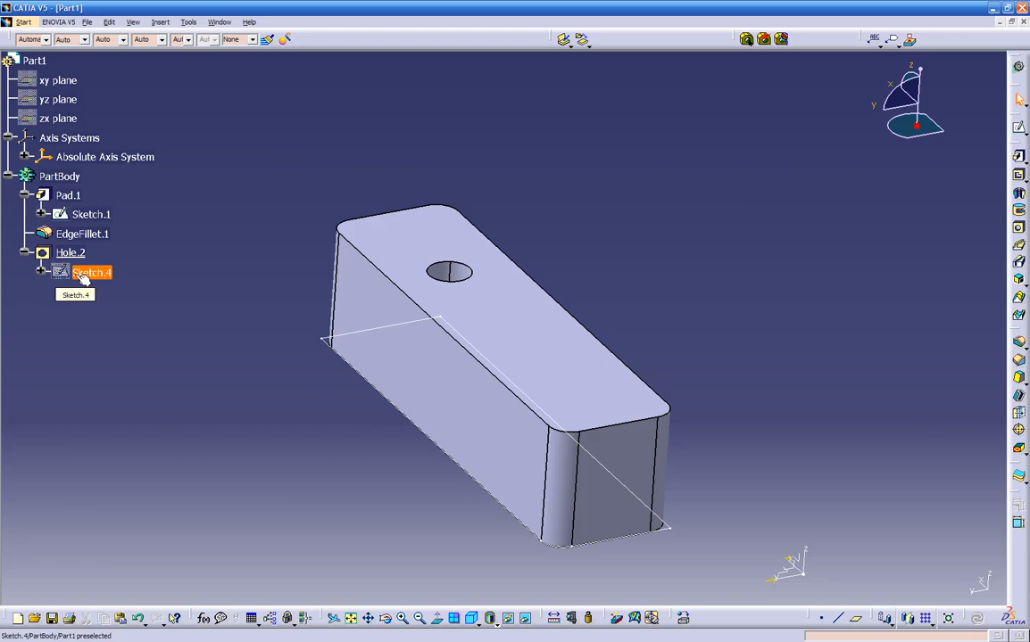
double_click(85, 279)
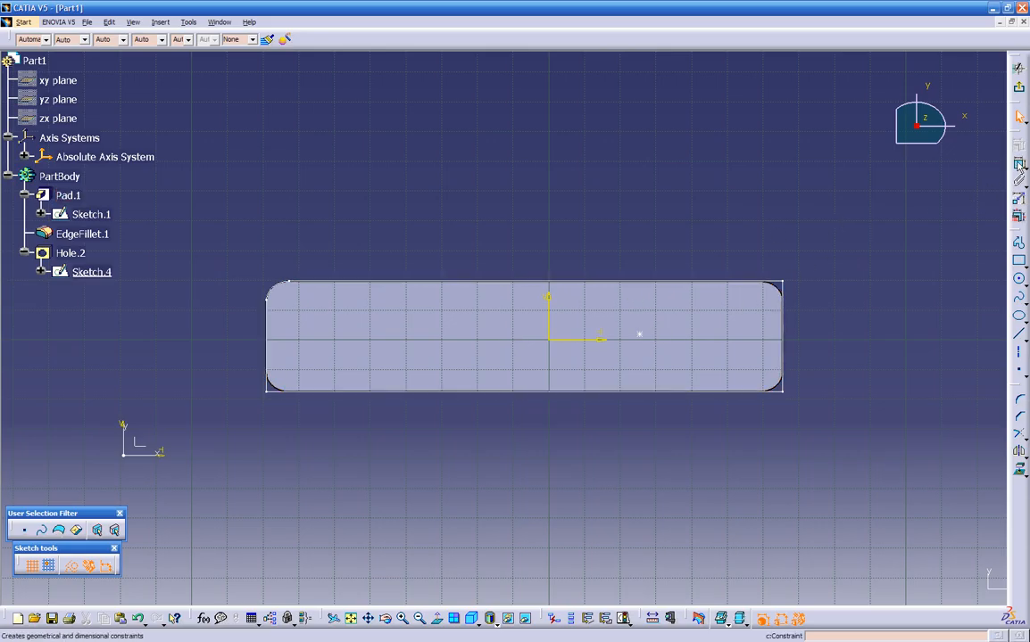
left_click(638, 335)
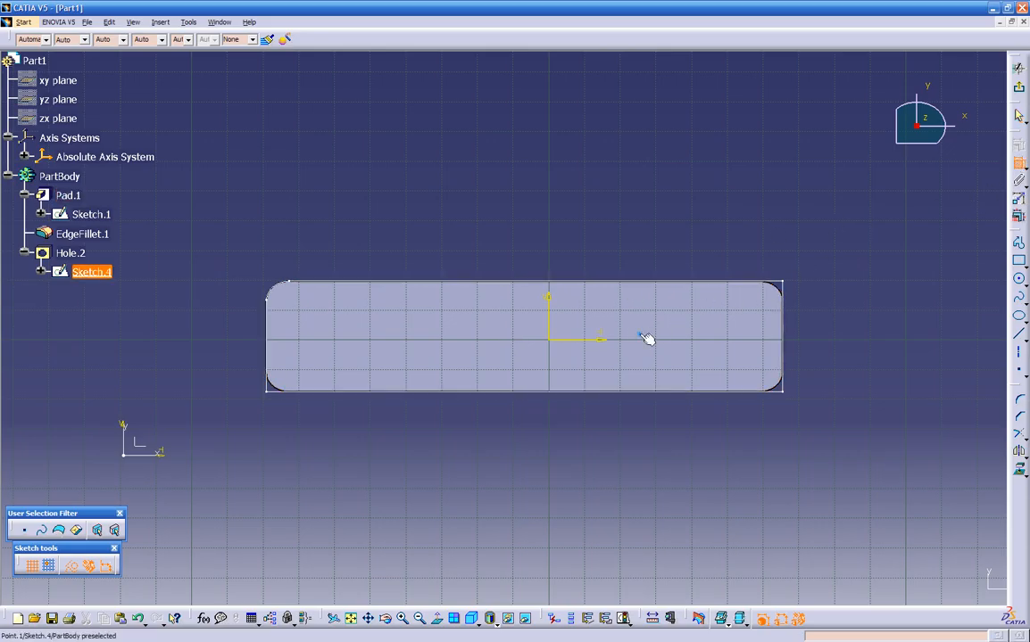
left_click(131, 433)
left_click(382, 203)
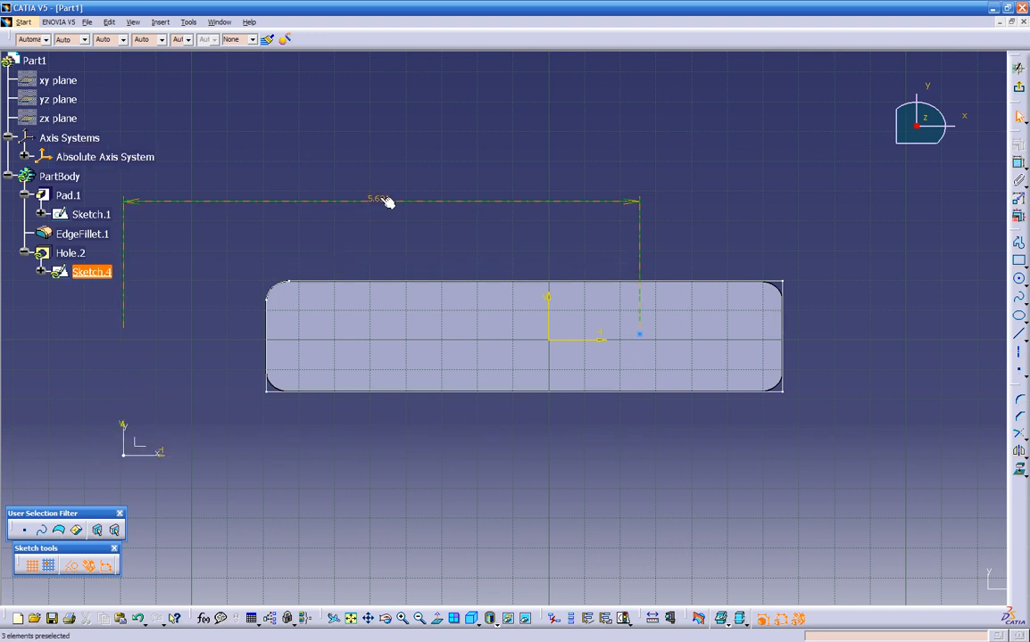
double_click(384, 202)
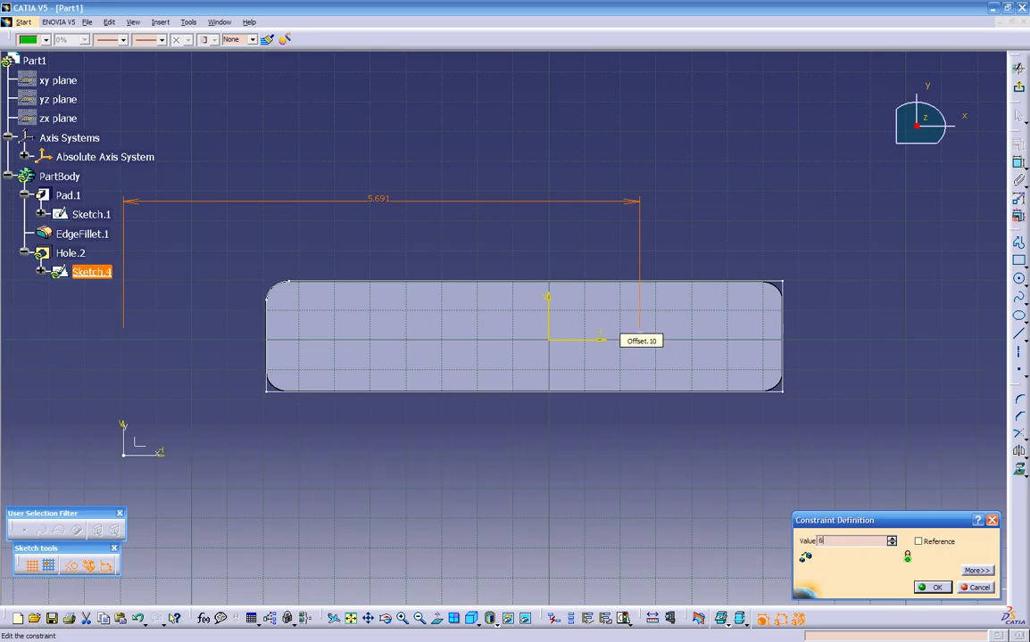
type("6")
key("Return")
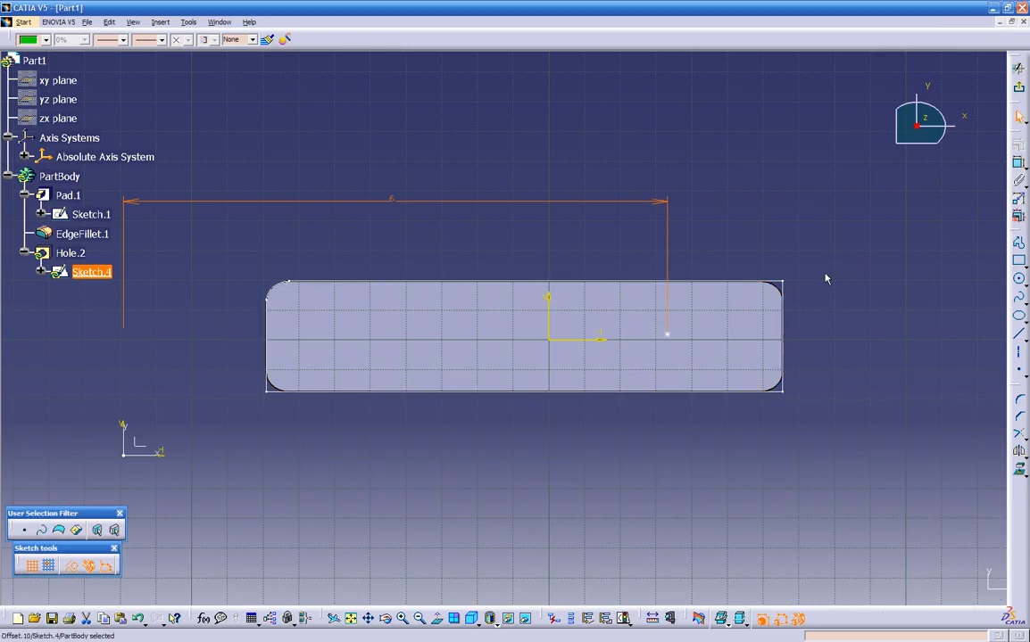
Dimension the hole's centre point 1.5 in from the absolute axis system's horizontal axis, and leave the sketch
left_click(1018, 164)
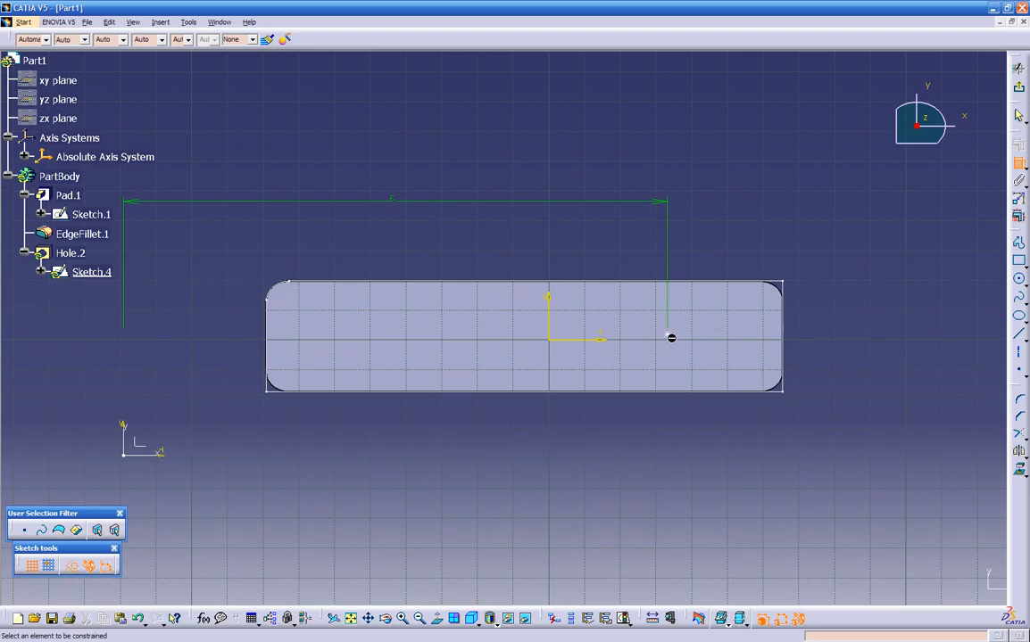
left_click(156, 456)
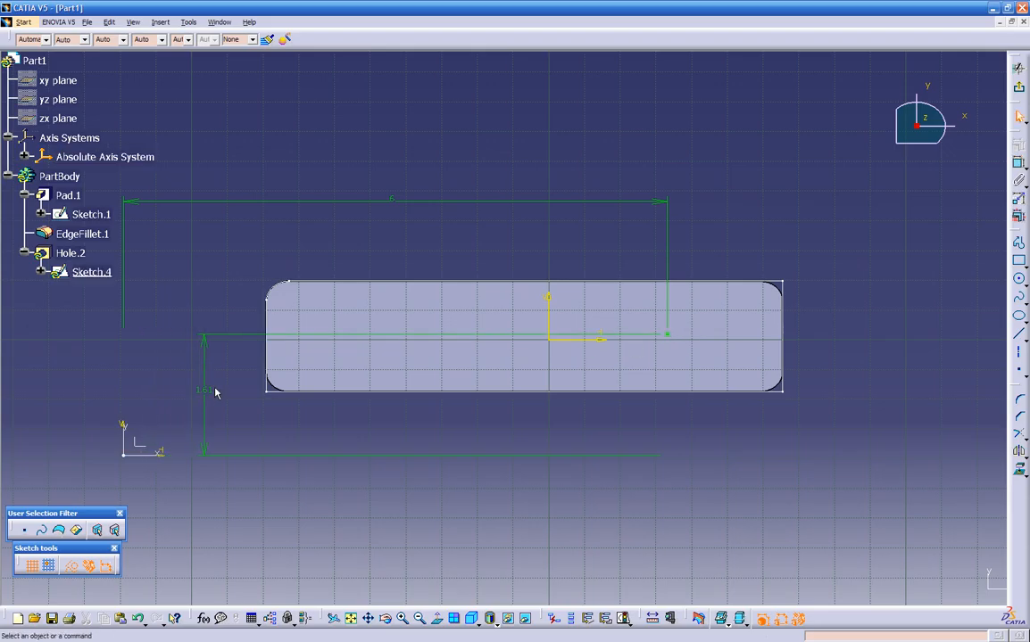
left_click(209, 387)
double_click(207, 387)
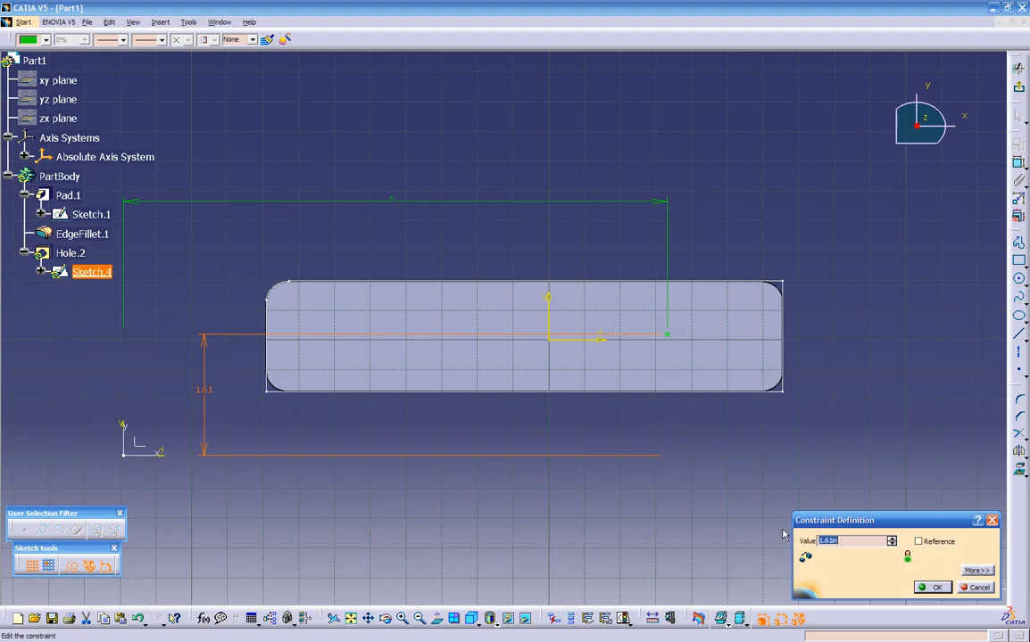
key("Return")
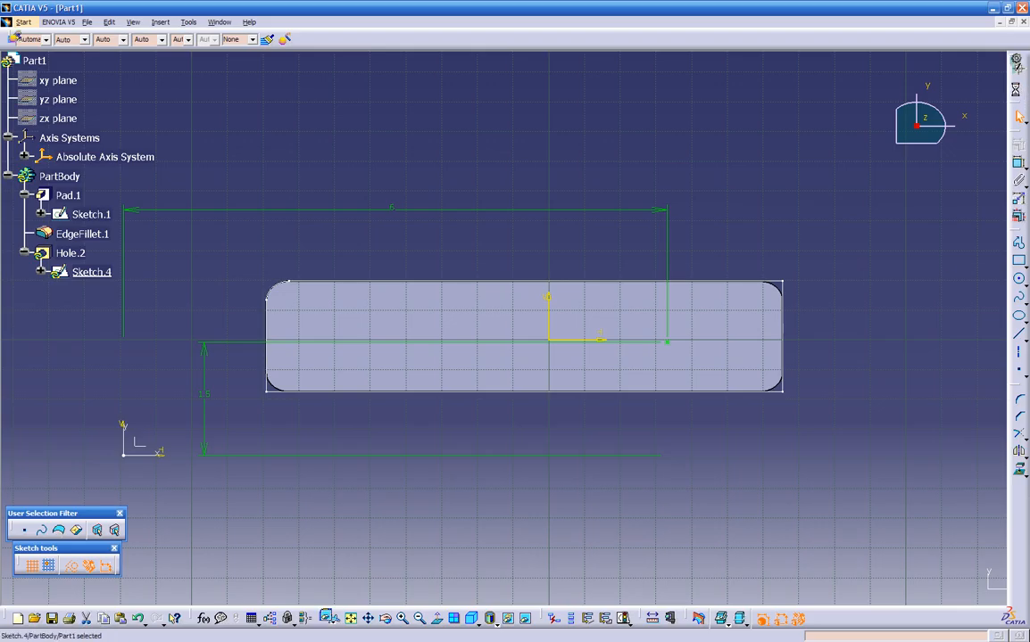
left_click(1020, 94)
middle_click_drag(482, 347, 425, 363)
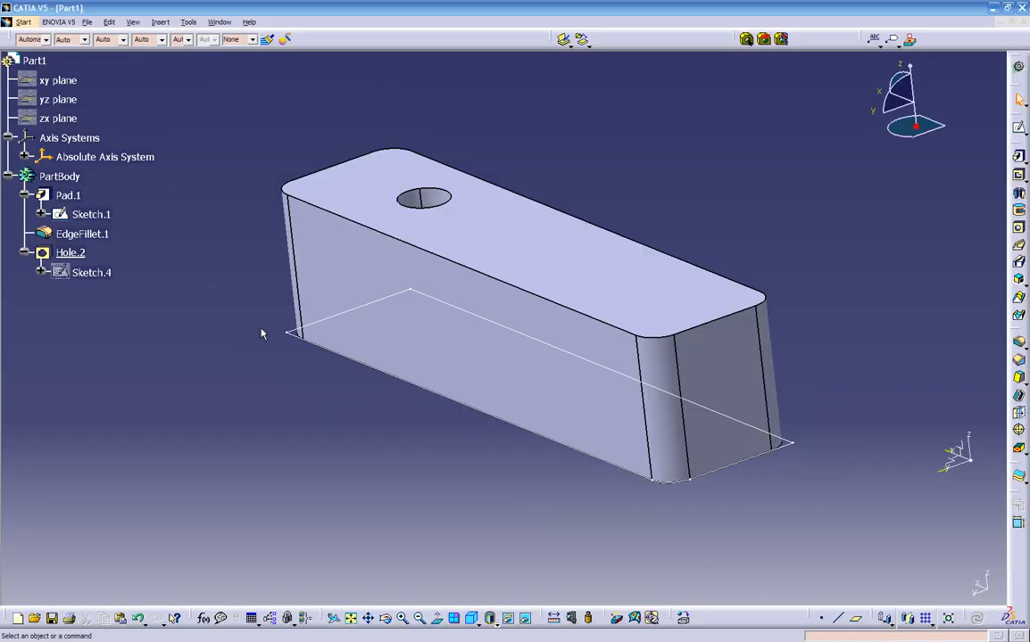
Shell the block with a 0.15 in default inside thickness, removing the bottom face
left_click(1019, 398)
middle_click_drag(454, 502, 448, 272)
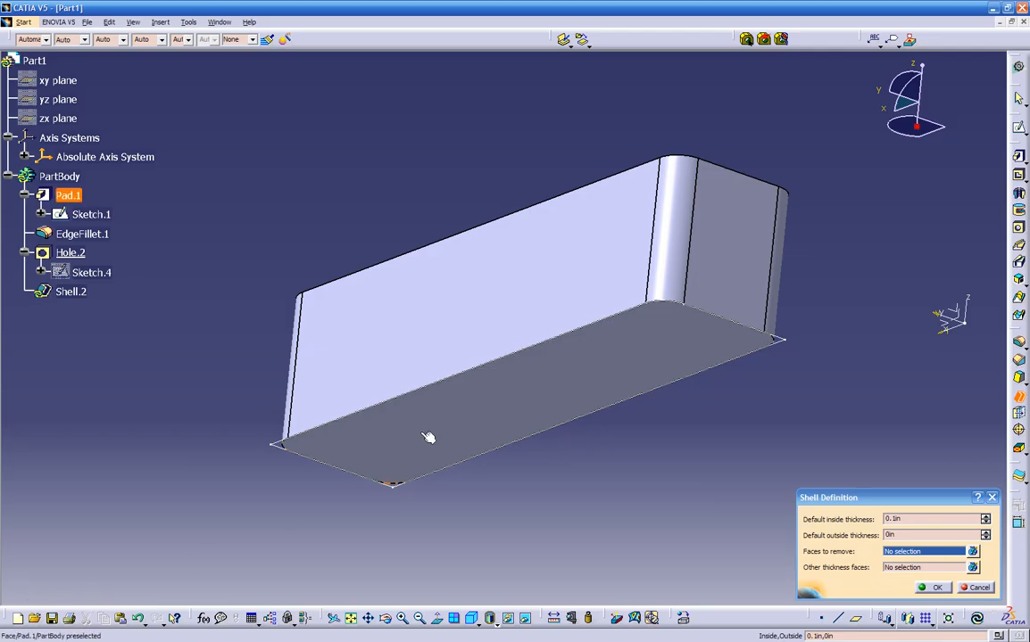
left_click(479, 421)
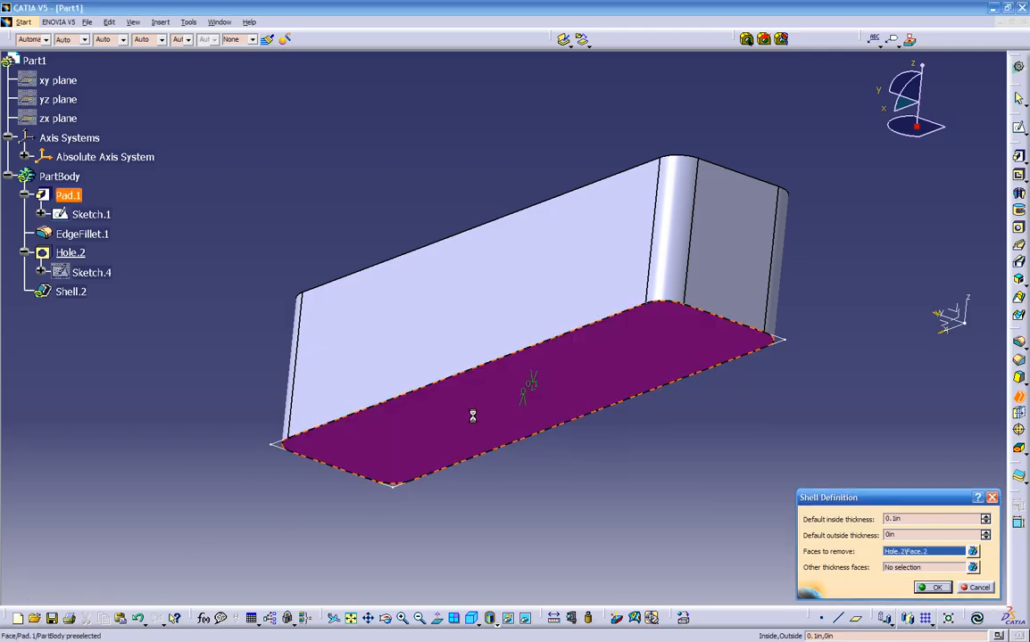
double_click(916, 519)
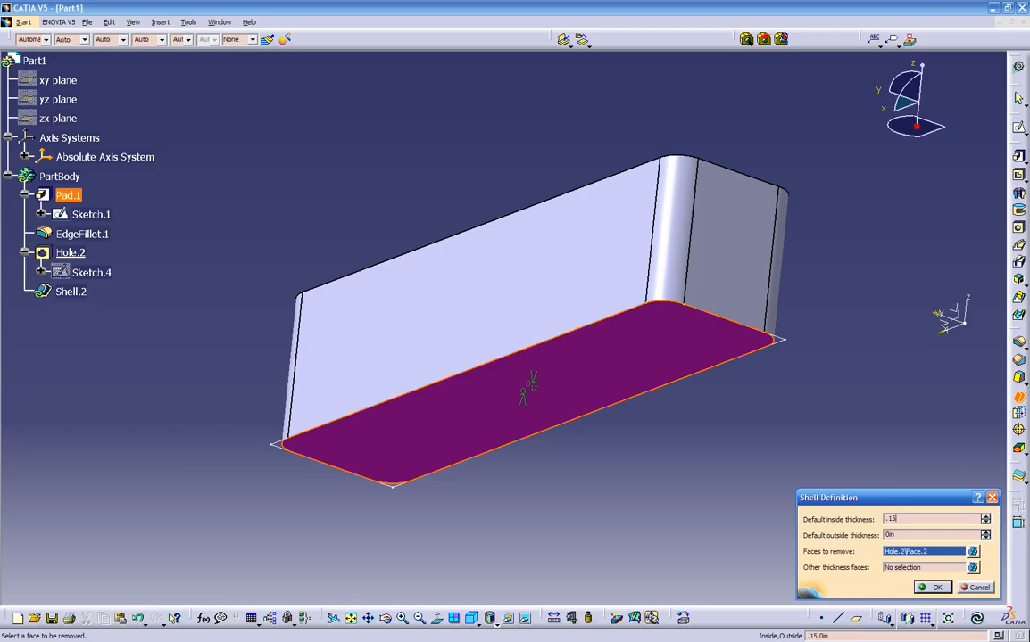
key("Return")
mouse_move(765, 461)
middle_mouse_down()
mouse_move(611, 457)
mouse_move(575, 297)
mouse_move(561, 375)
mouse_move(453, 387)
mouse_move(451, 410)
mouse_move(599, 532)
mouse_move(612, 579)
mouse_move(400, 372)
mouse_move(395, 448)
mouse_move(398, 434)
mouse_move(462, 418)
mouse_move(469, 389)
middle_mouse_up()
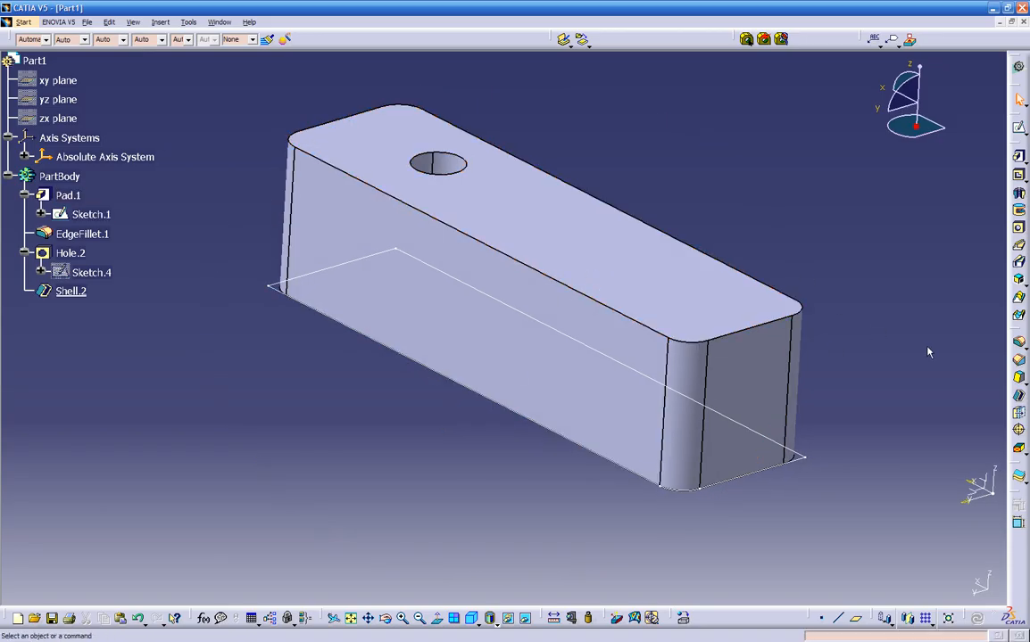
Set up a 0.3 in edge fillet with Tangency propagation on the block's top outer edge, and preview it
left_click(1019, 344)
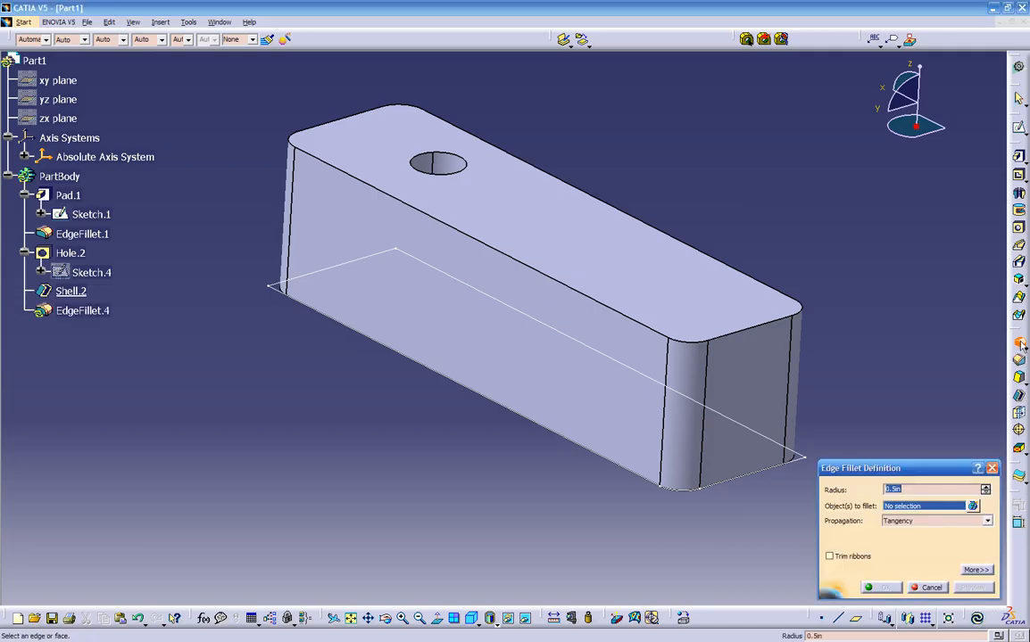
left_click(603, 307)
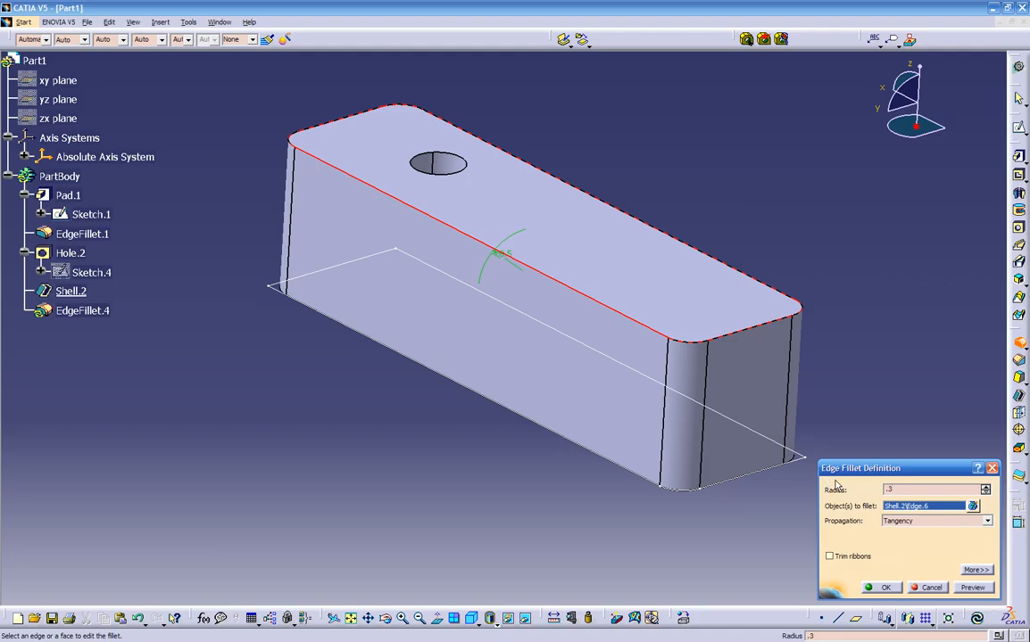
left_click(972, 588)
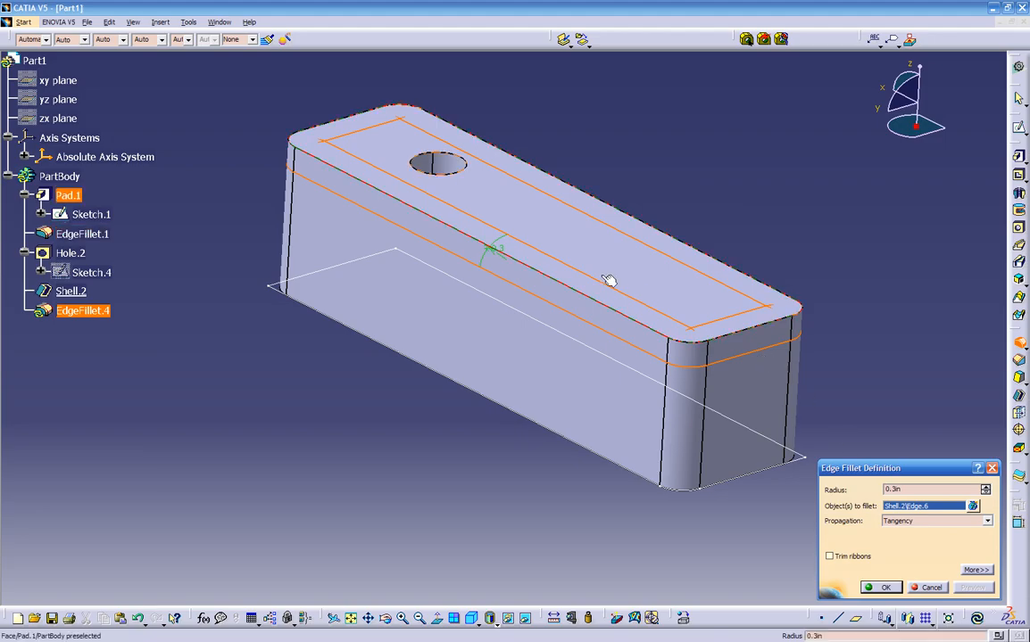
Try Minimal propagation for the top edge fillet and preview it
left_click(941, 521)
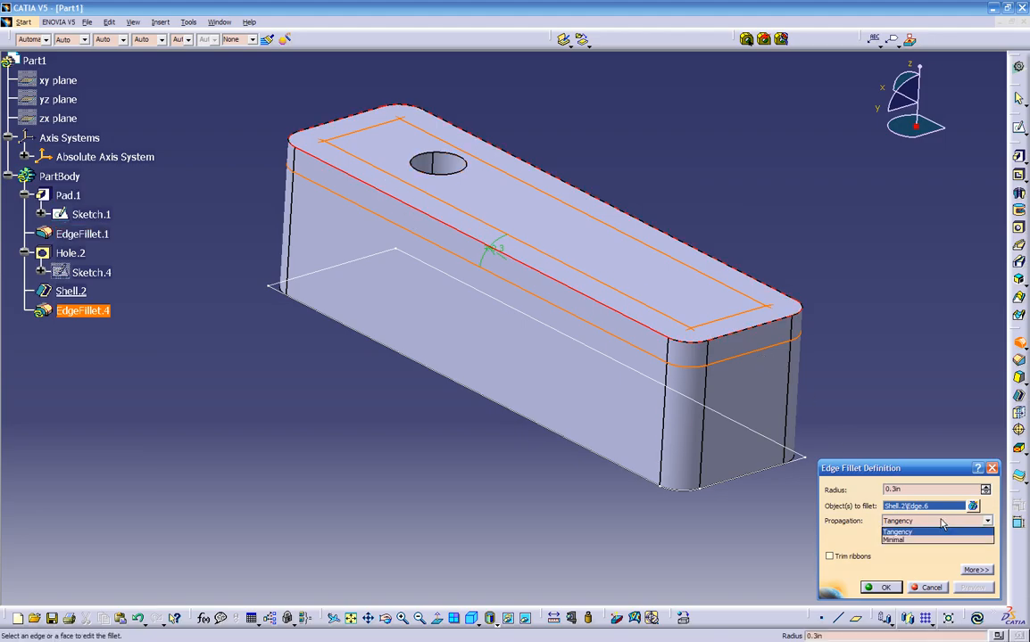
left_click(896, 539)
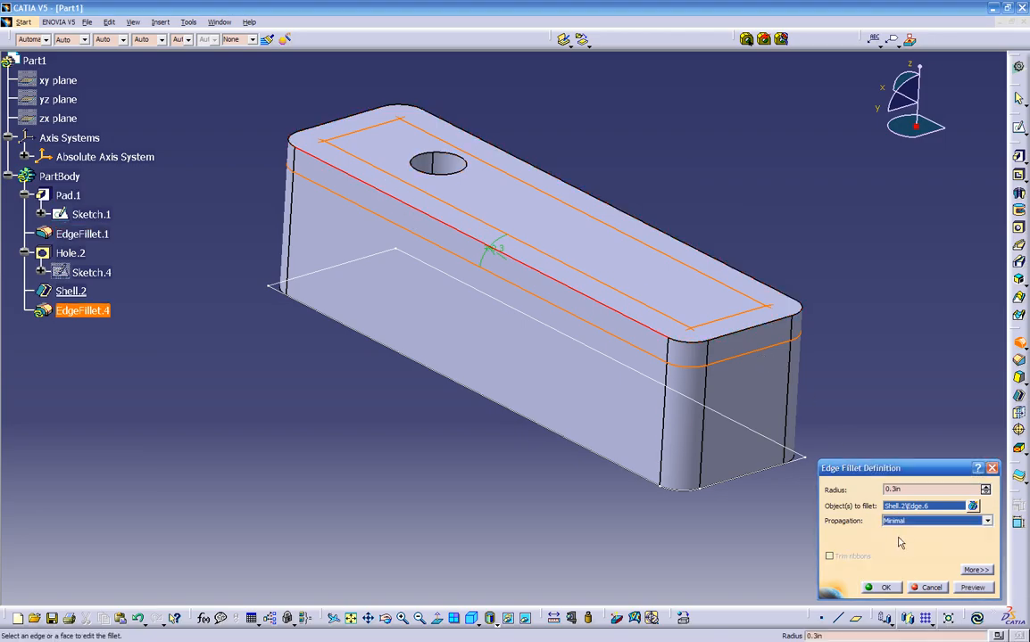
left_click(971, 588)
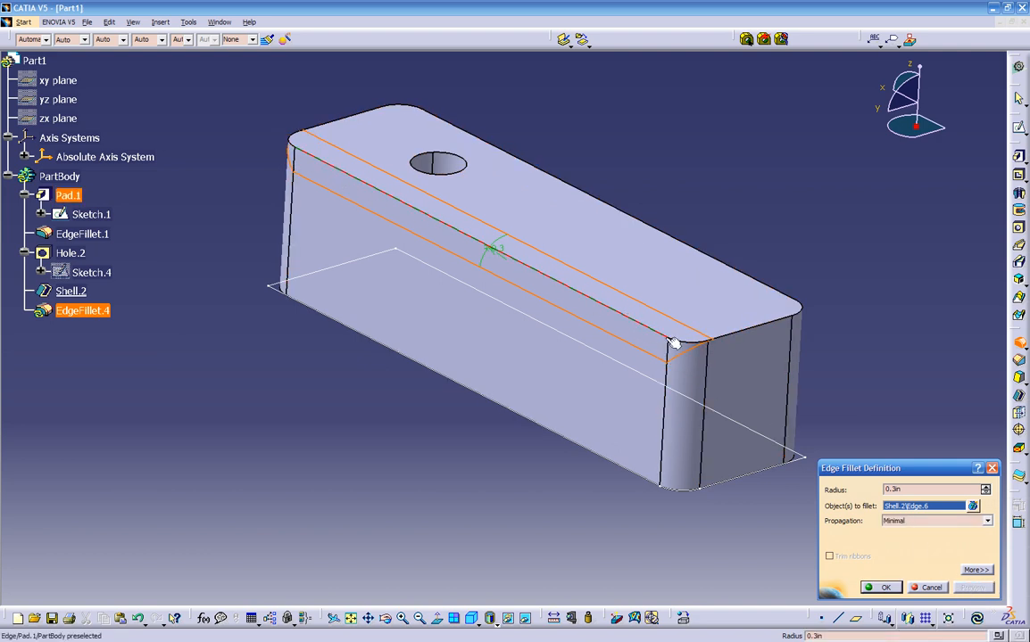
Set the top edge fillet's propagation to Tangency, preview it and create the fillet
left_click(892, 522)
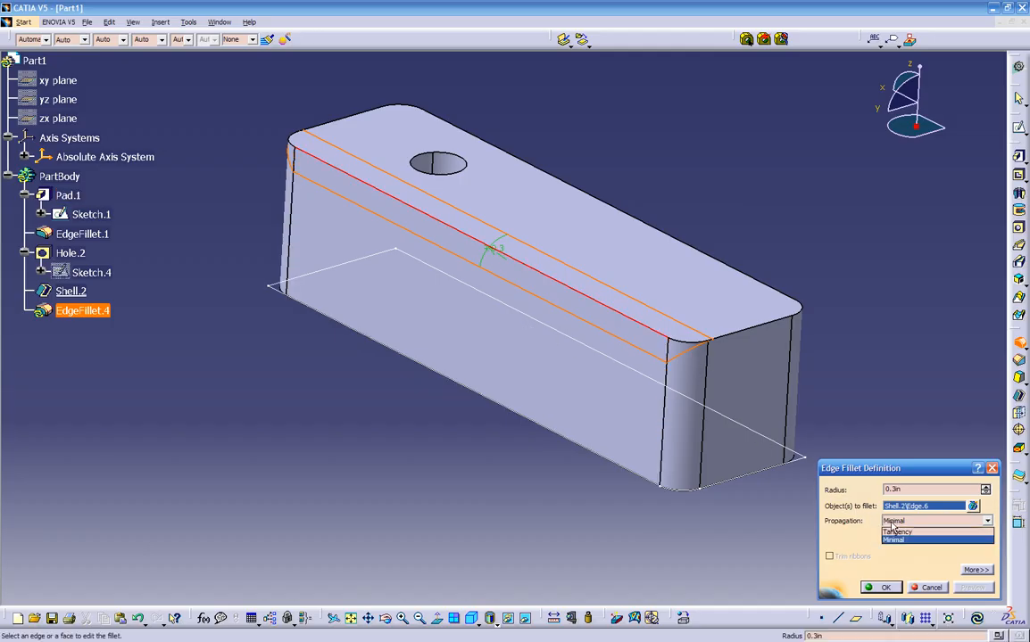
left_click(892, 533)
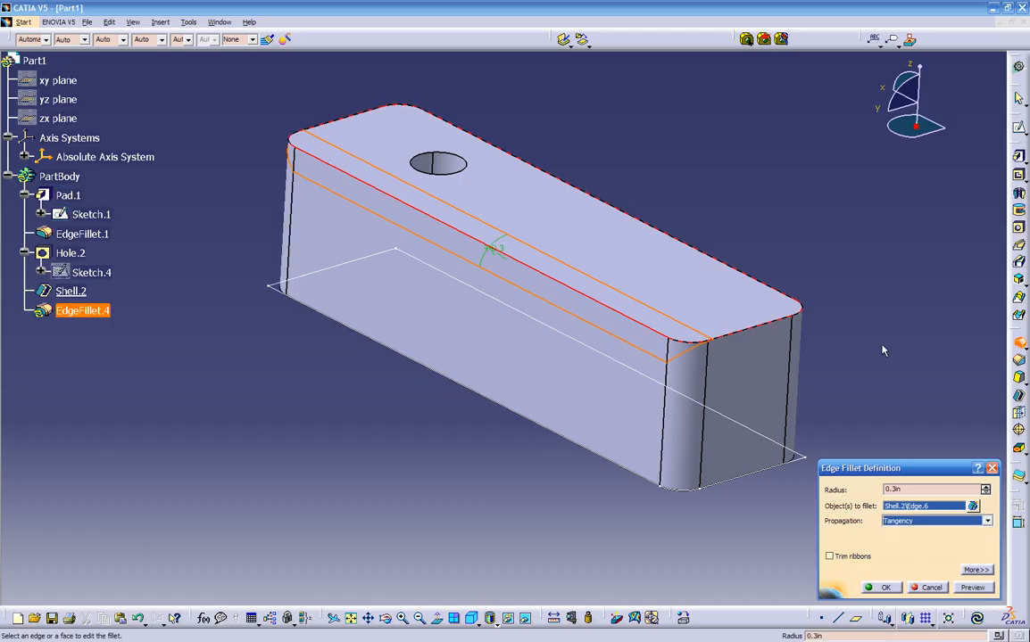
left_click(953, 591)
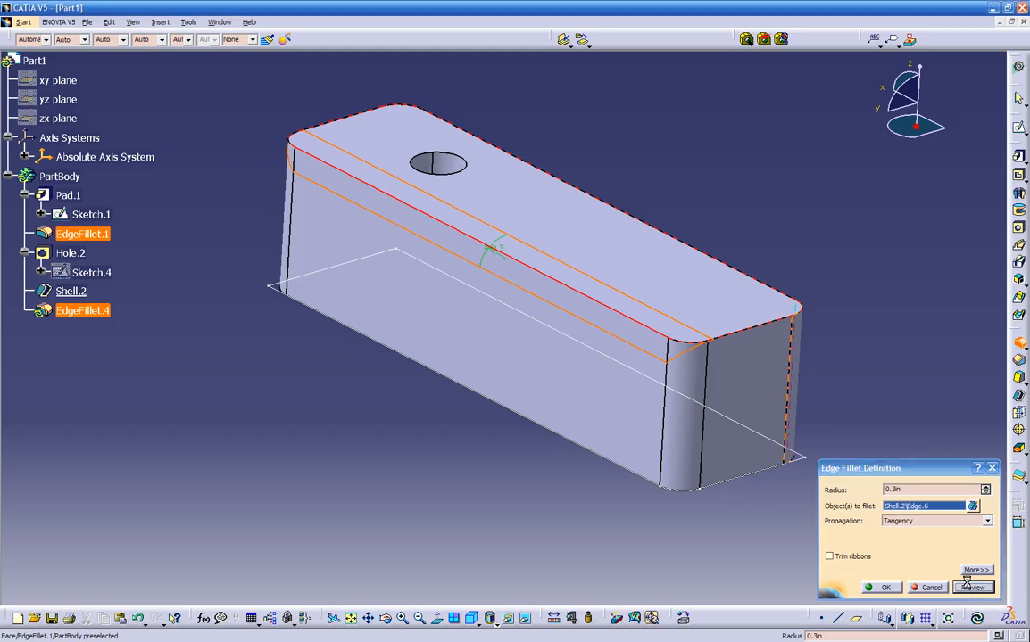
left_click(896, 590)
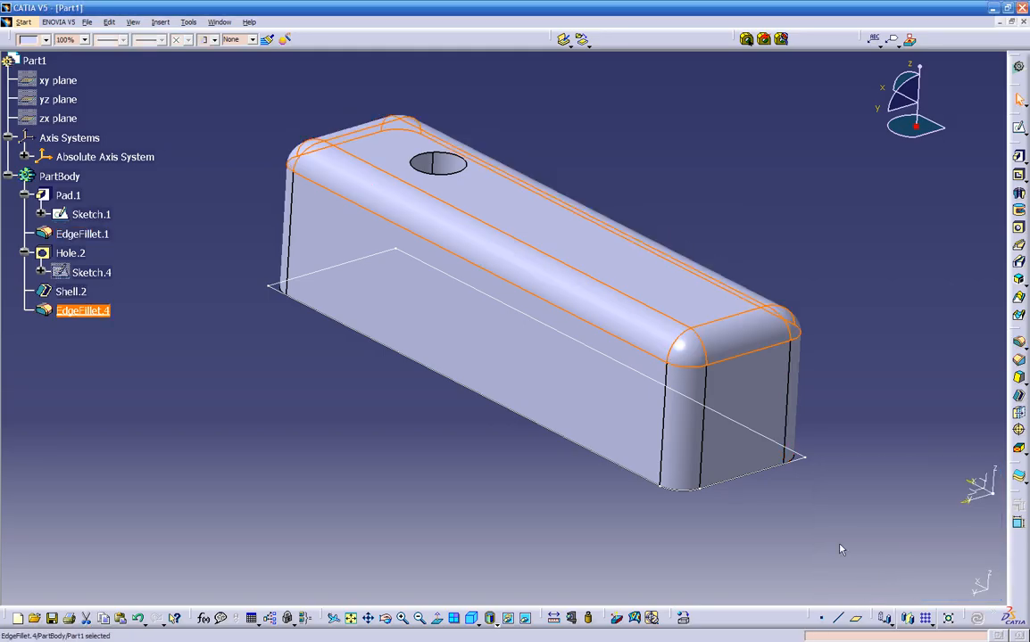
Chamfer the hole's top circular edge with a length of 0.05 in and a 45 deg angle
middle_click_drag(277, 397, 370, 462)
middle_click_drag(434, 233, 563, 115)
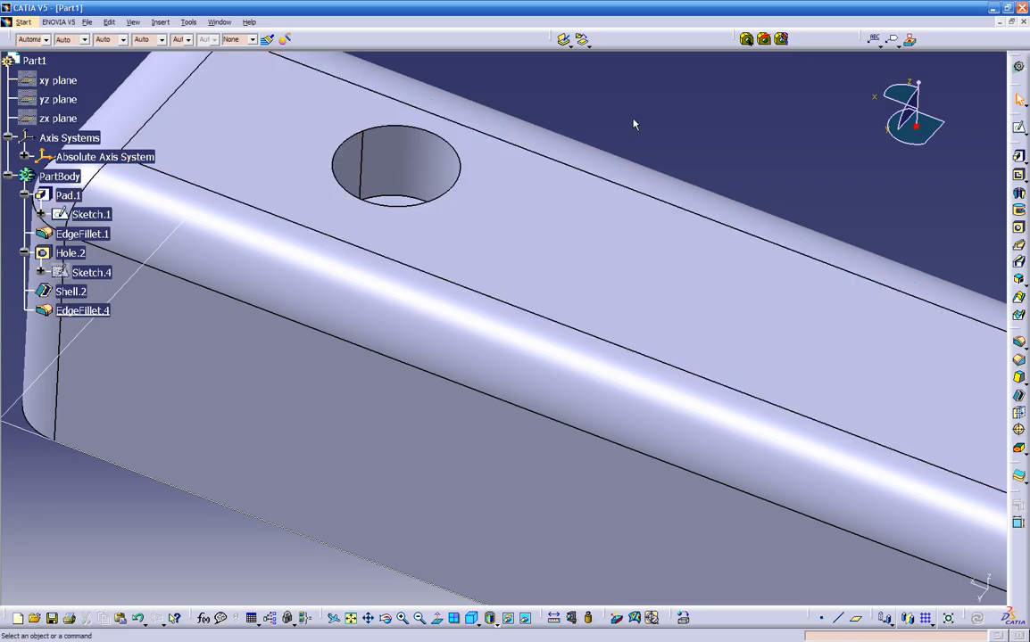
left_click(415, 130)
middle_click_drag(540, 211, 511, 260)
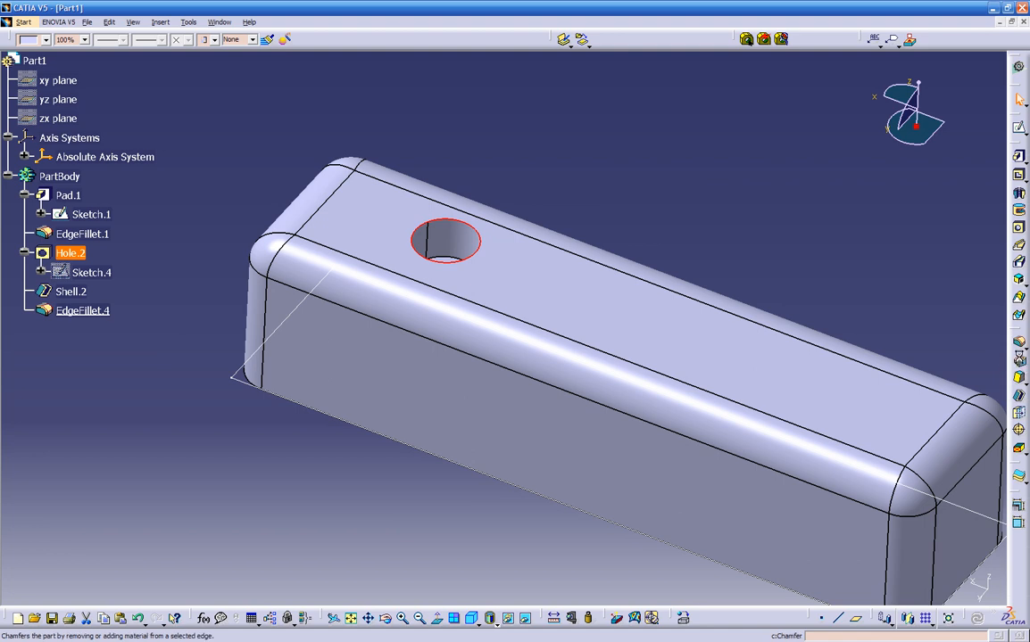
left_click(1018, 360)
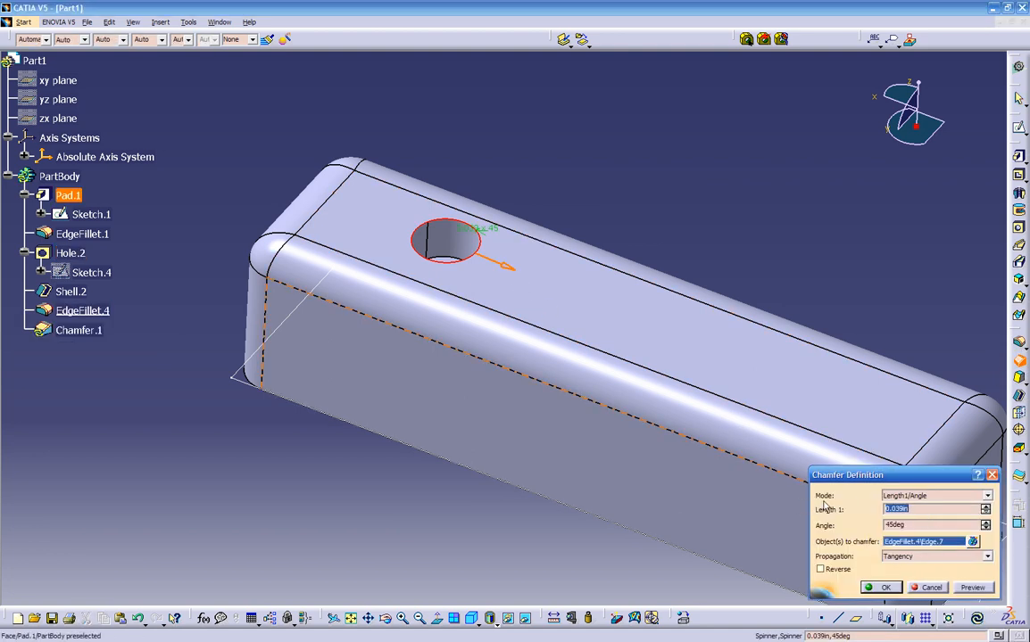
type(".05")
left_click(961, 590)
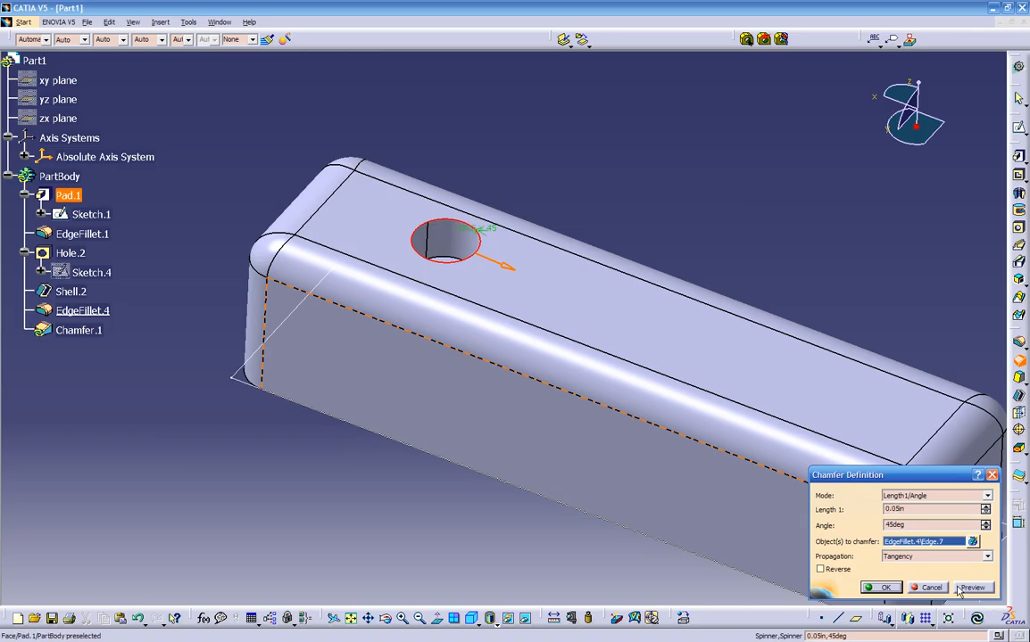
left_click(877, 587)
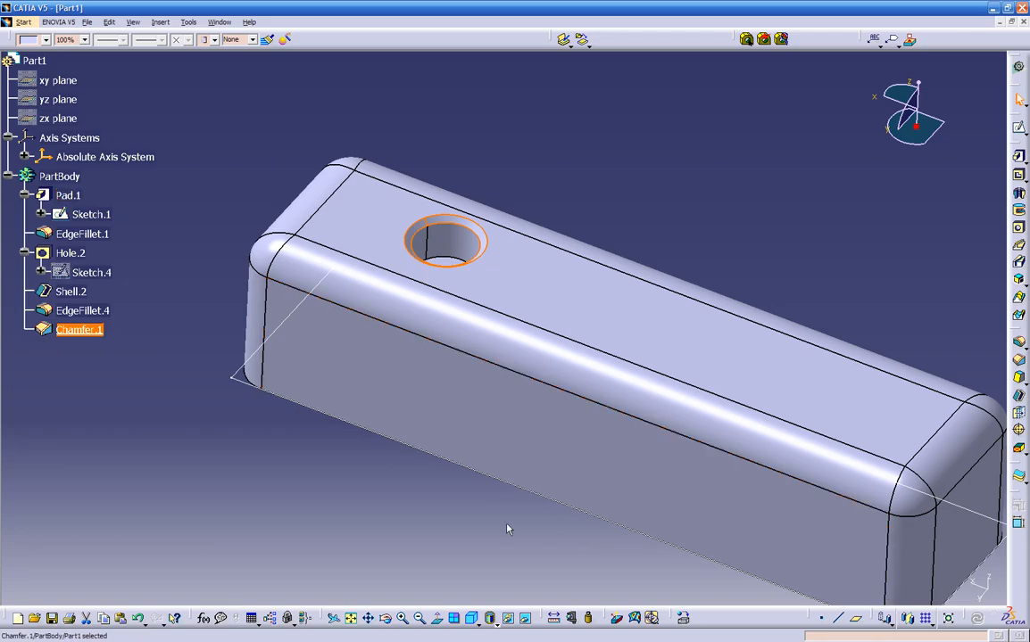
Start Scan or Define In Work Object in Structure mode and go to the part's first feature
middle_click_drag(440, 348, 503, 285)
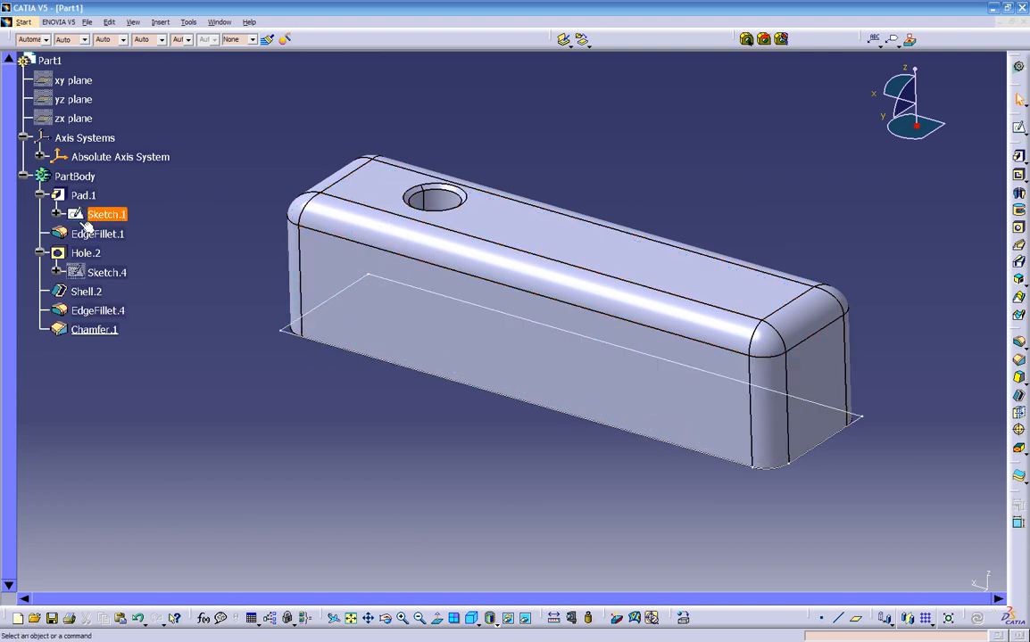
left_click(188, 24)
mouse_move(217, 146)
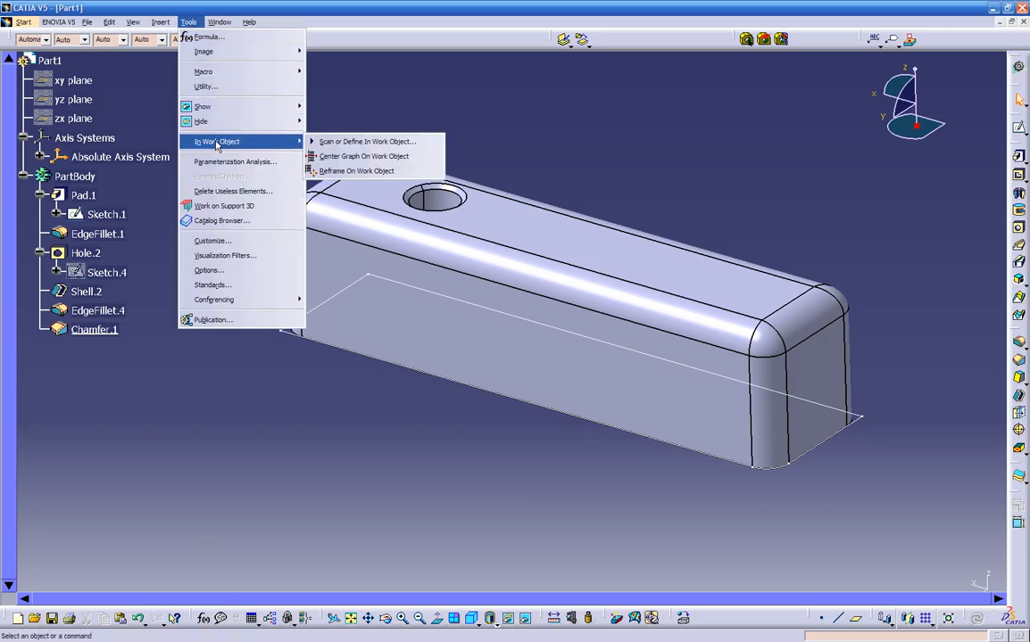
left_click(345, 145)
left_click_drag(289, 504, 284, 447)
left_click(289, 464)
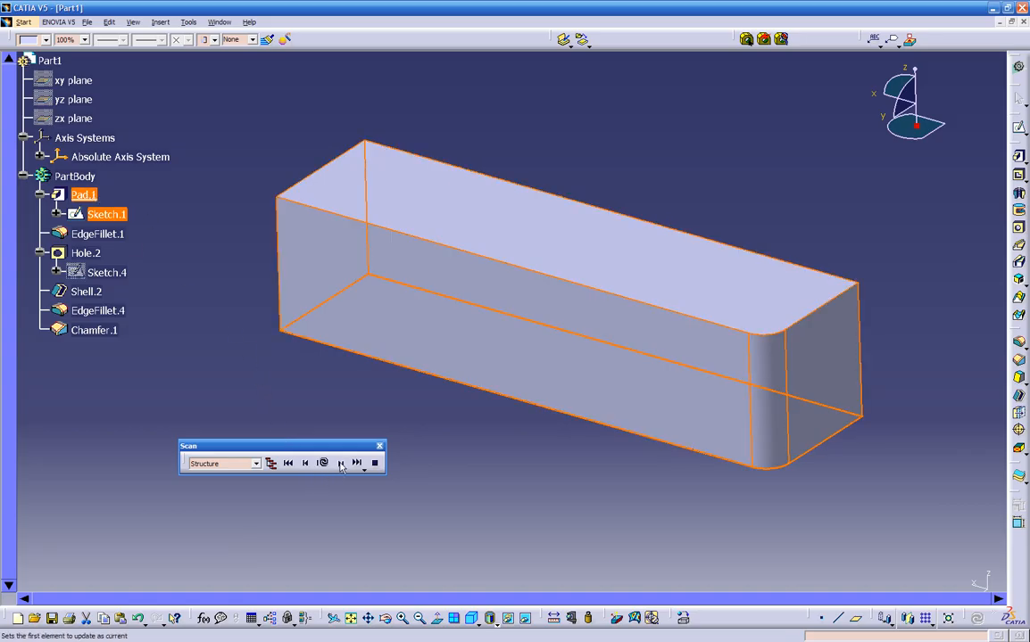
Step through the feature history from the pad to the chamfer, going back once from the hole to the corner fillet
left_click(339, 462)
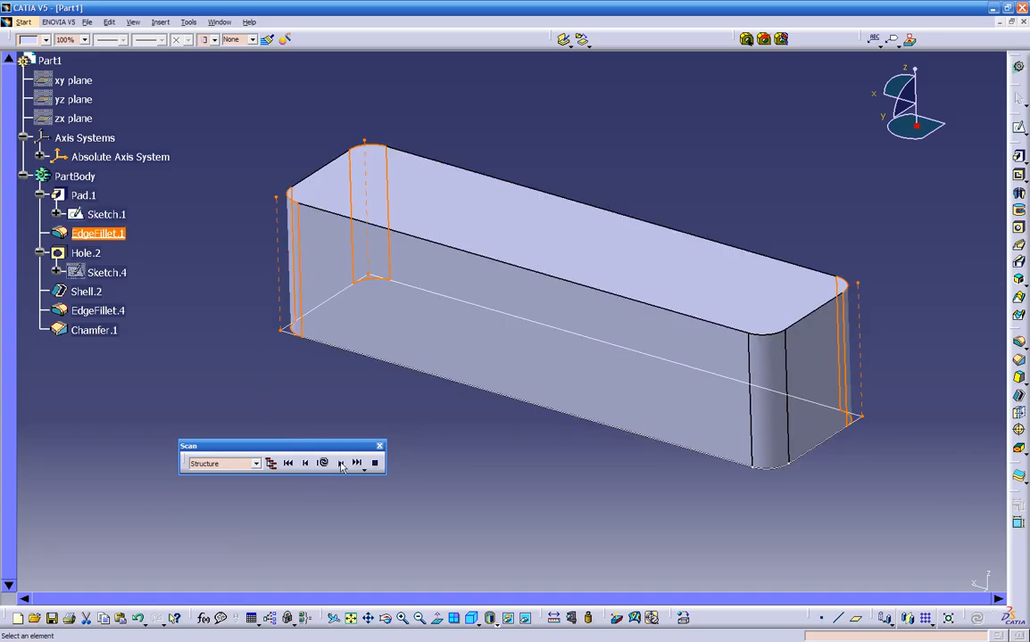
left_click(340, 463)
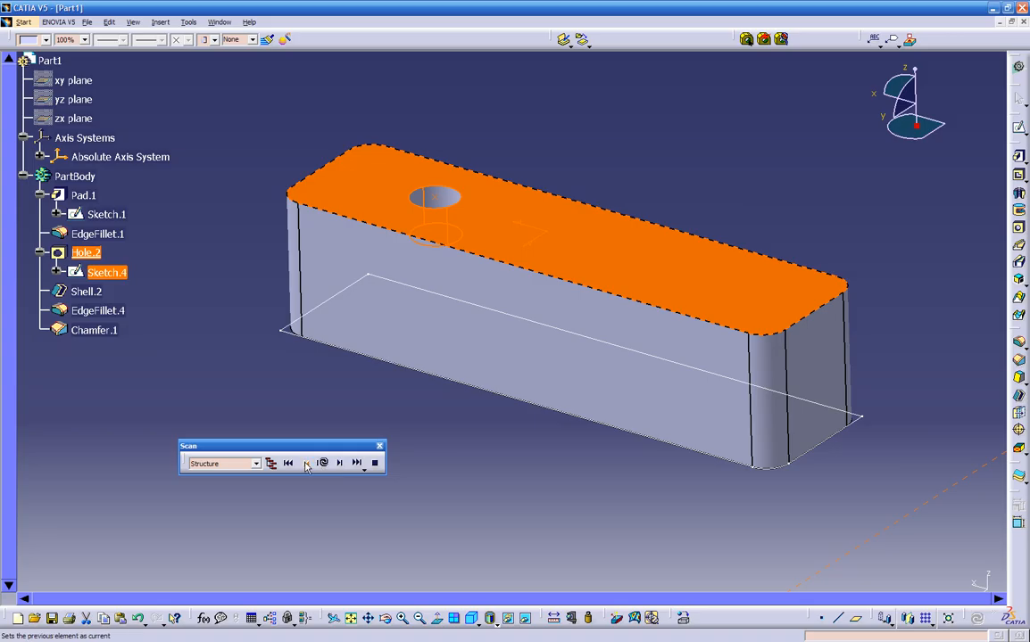
left_click(306, 463)
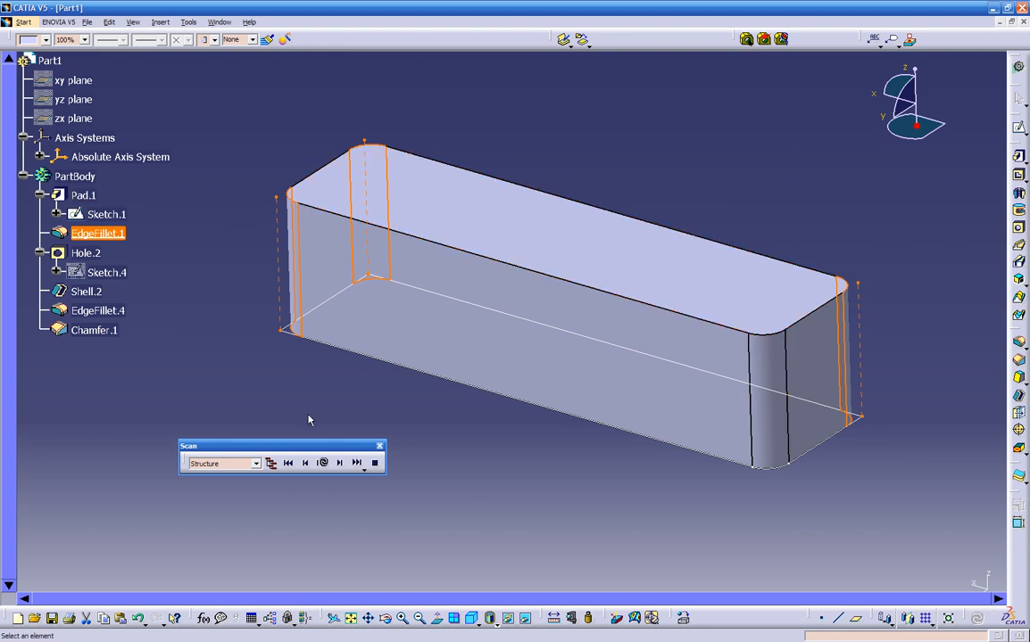
left_click(342, 464)
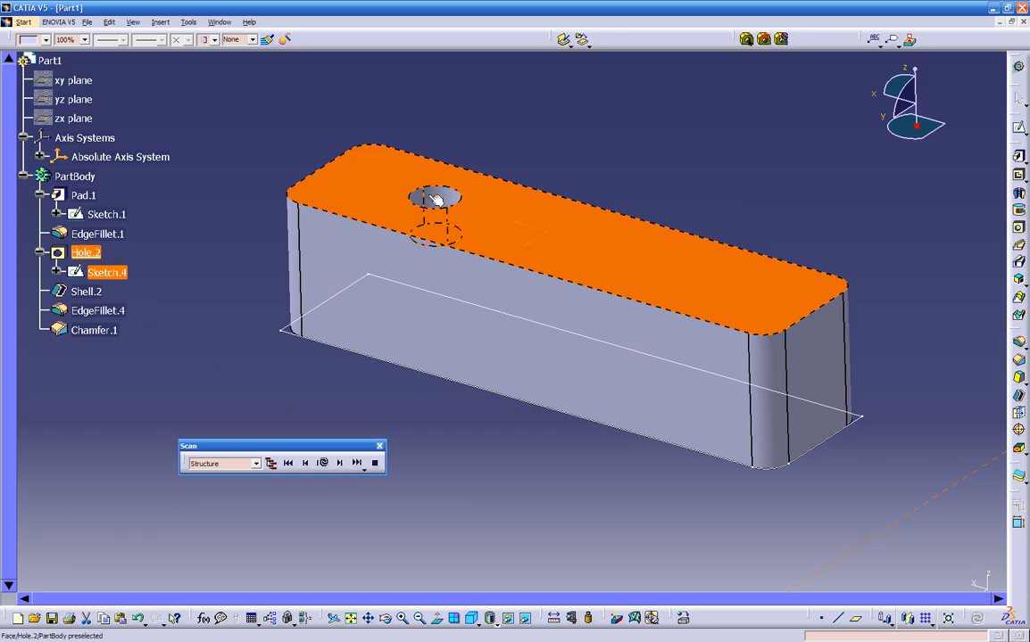
left_click(339, 464)
middle_click_drag(393, 390, 329, 447)
left_click(340, 463)
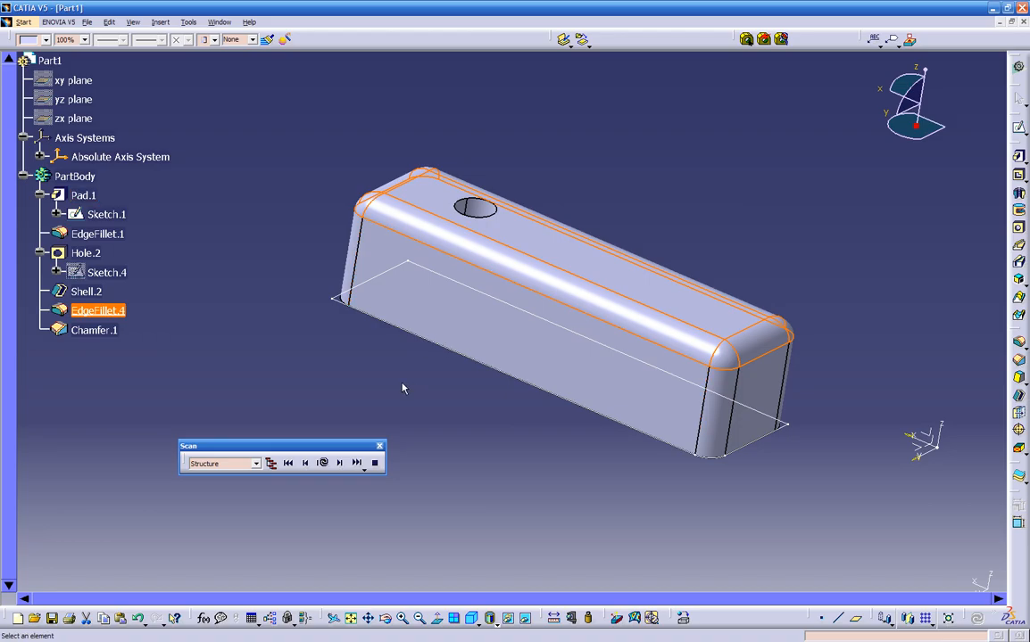
left_click(340, 463)
middle_click_drag(330, 399, 301, 398)
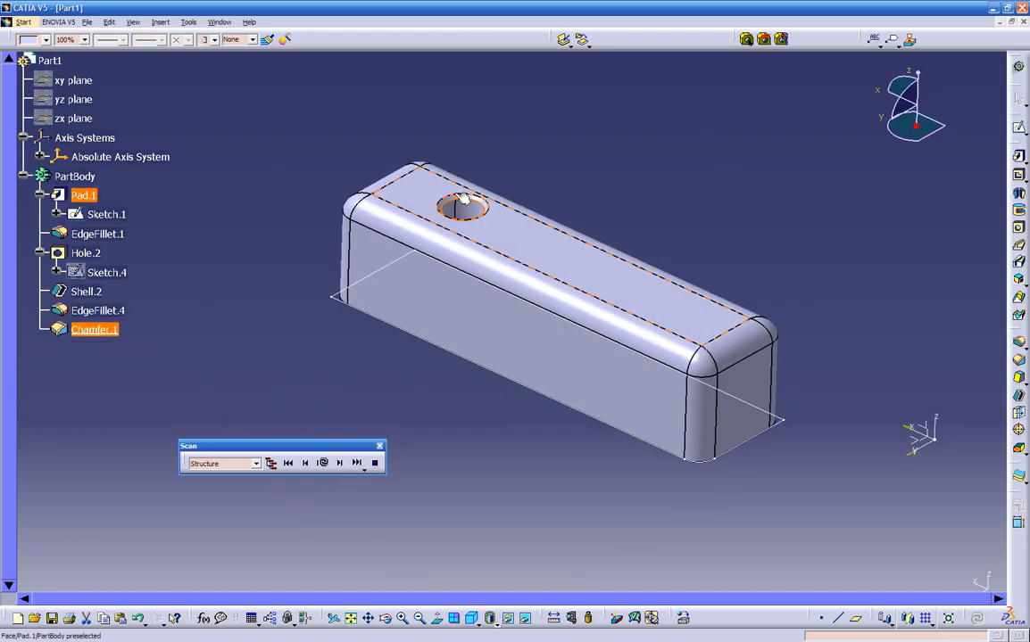
Step the scan back from the chamfer to the corner fillet, forward again to the top edge fillet, and exit the scan
left_click(305, 464)
left_click(305, 464)
left_click(306, 464)
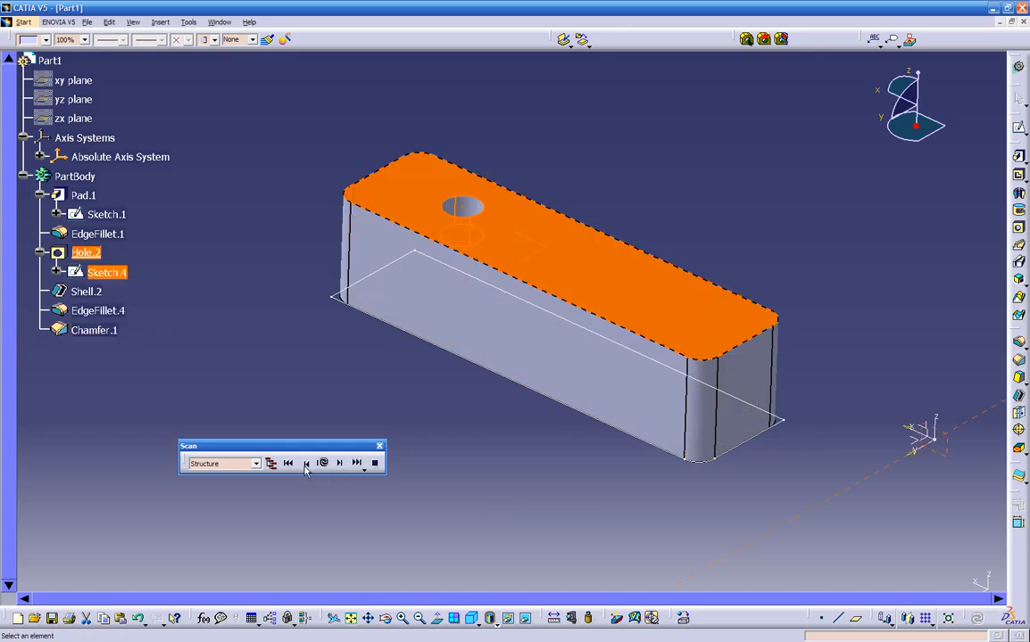
left_click(305, 464)
left_click(339, 464)
left_click(339, 464)
left_click(339, 464)
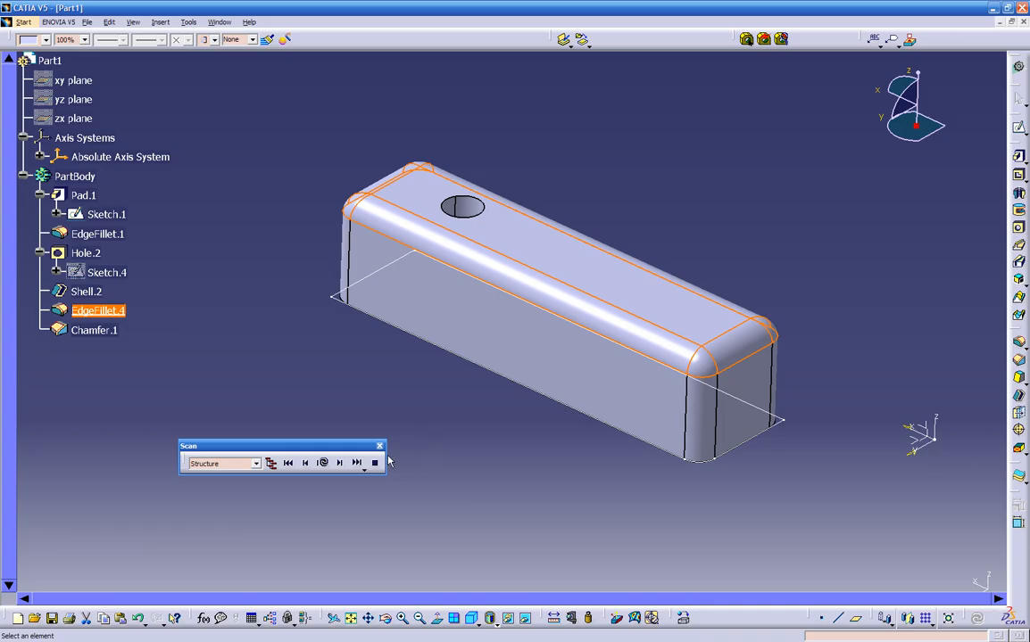
left_click(376, 463)
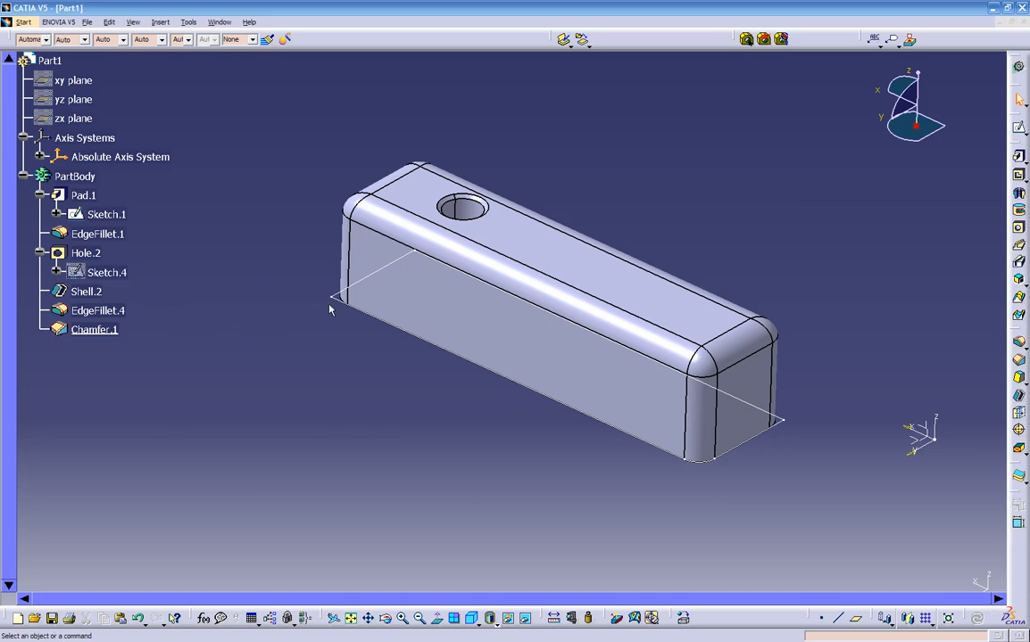
Hide the pad's profile sketch, Sketch.1
right_click(107, 214)
left_click(141, 245)
middle_click_drag(486, 508, 599, 381)
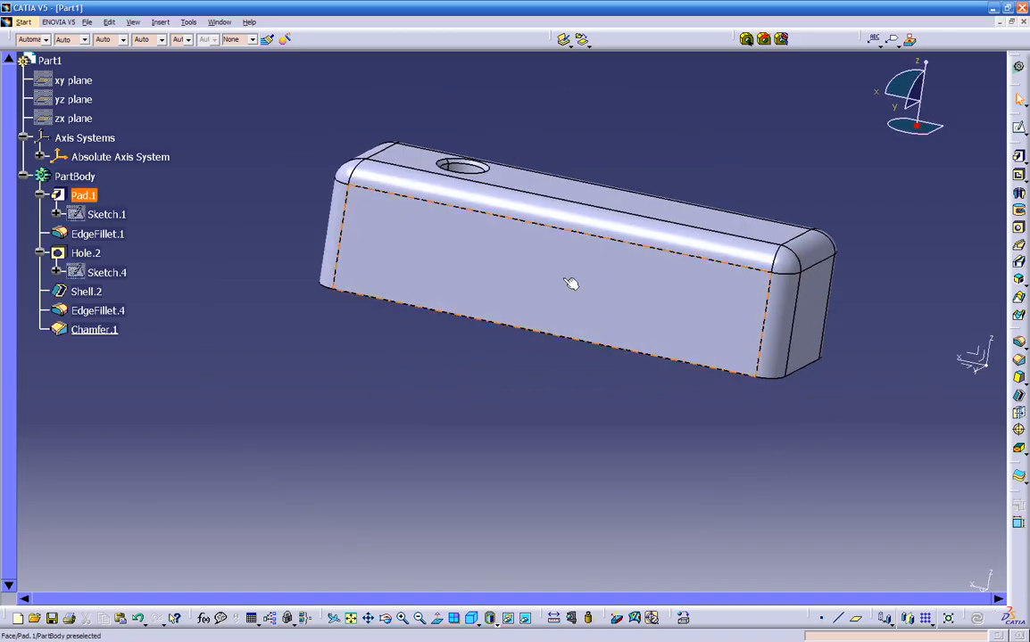
Open a new sketch on the block's long side face, on the side farther from the current view
middle_click_drag(488, 340, 686, 326)
middle_click_drag(486, 367, 552, 409)
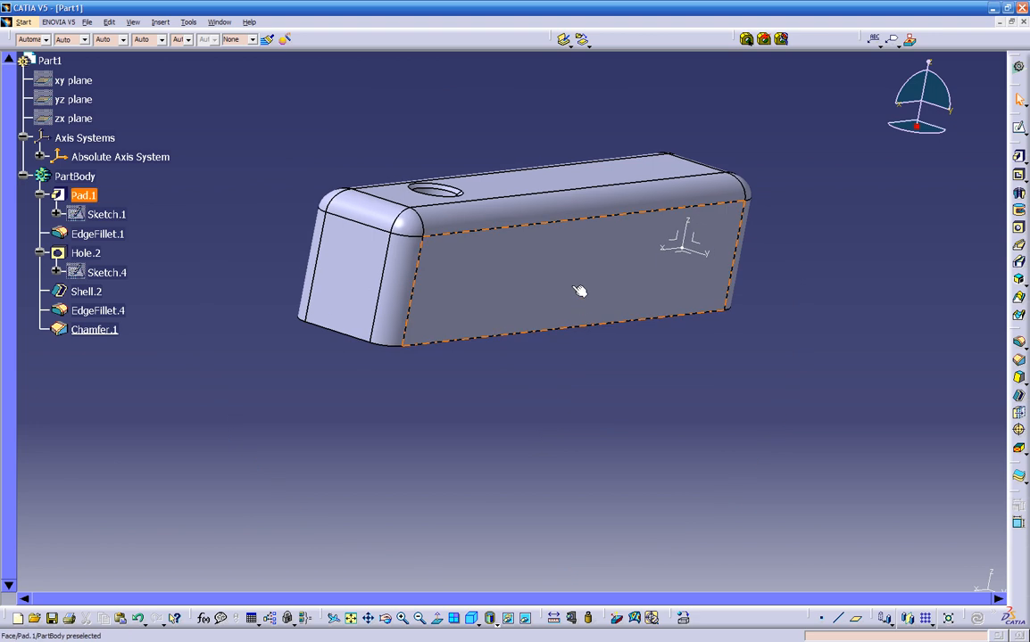
middle_click_drag(614, 358, 620, 404)
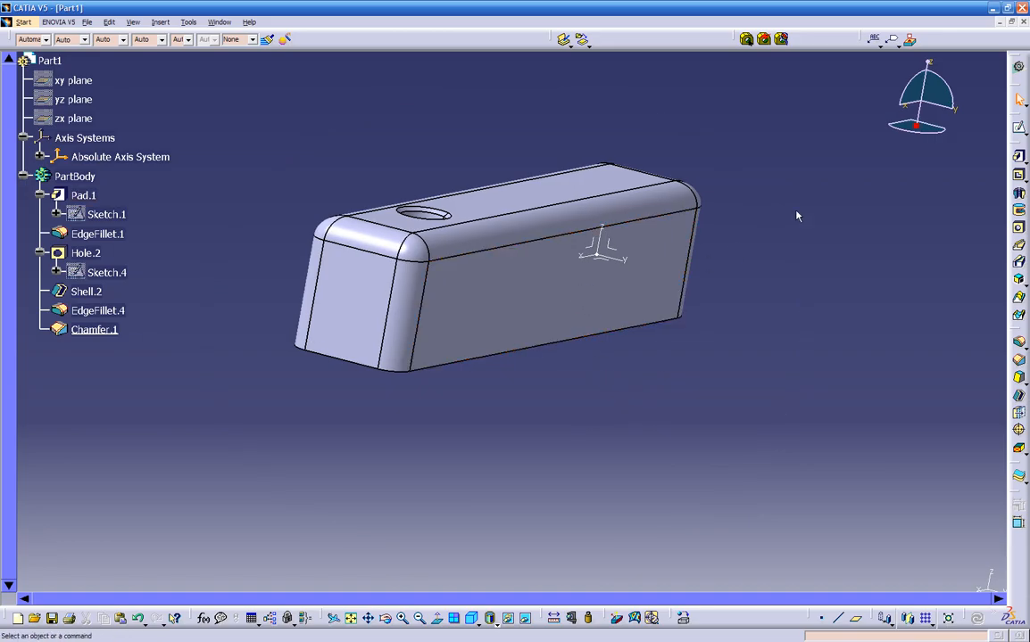
left_click(1016, 129)
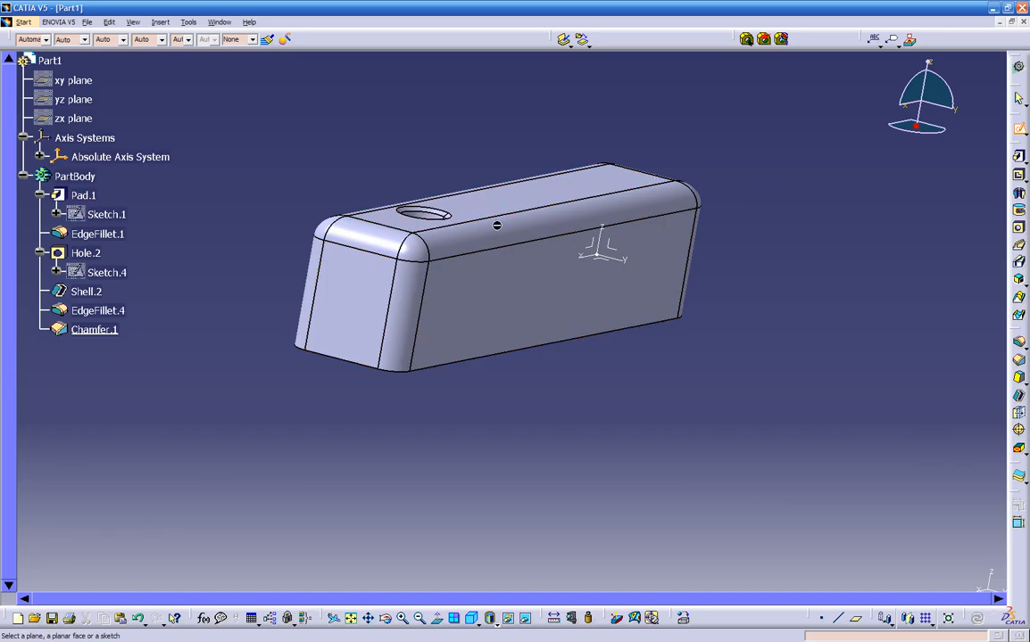
left_click(487, 294)
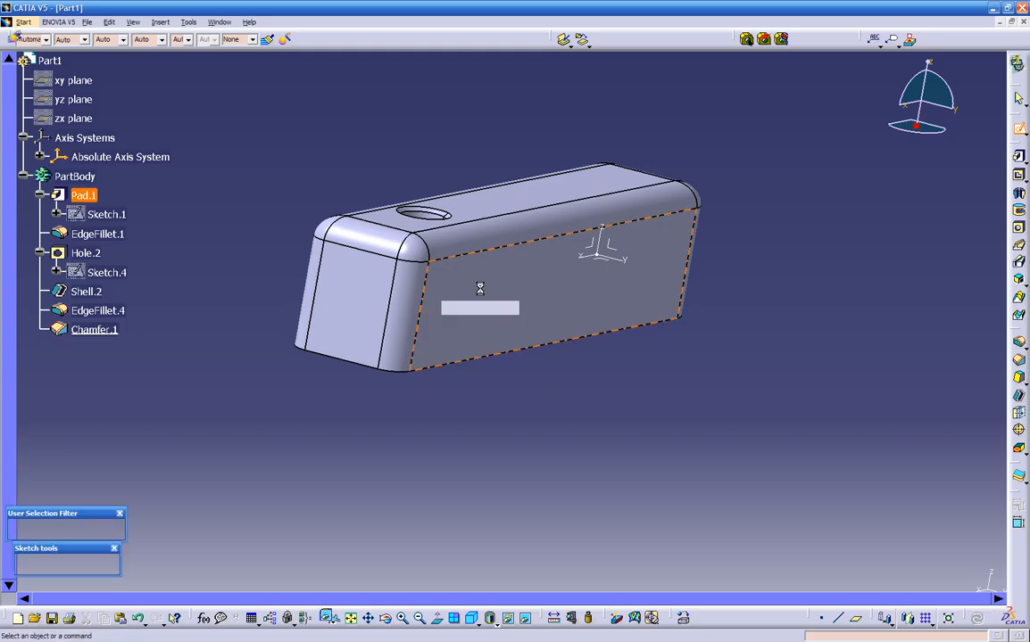
mouse_move(575, 413)
middle_mouse_down()
mouse_move(581, 401)
mouse_move(595, 405)
mouse_move(558, 402)
middle_mouse_up()
left_click(575, 413)
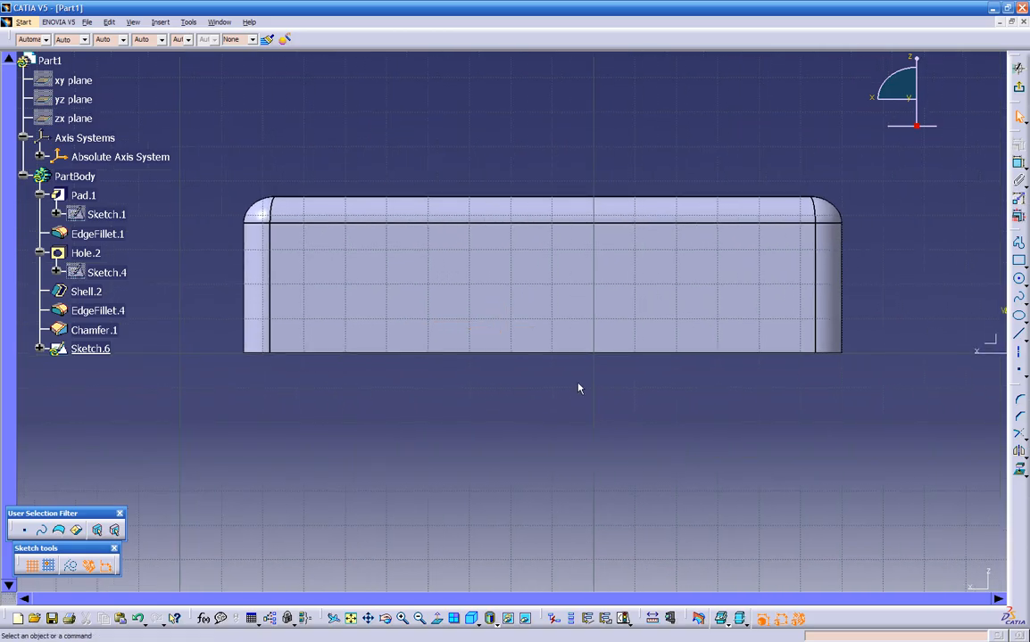
Sketch a rectangle about 0.85 in wide across the side face's bottom edge, on the half of the block with the hole
left_click(1020, 264)
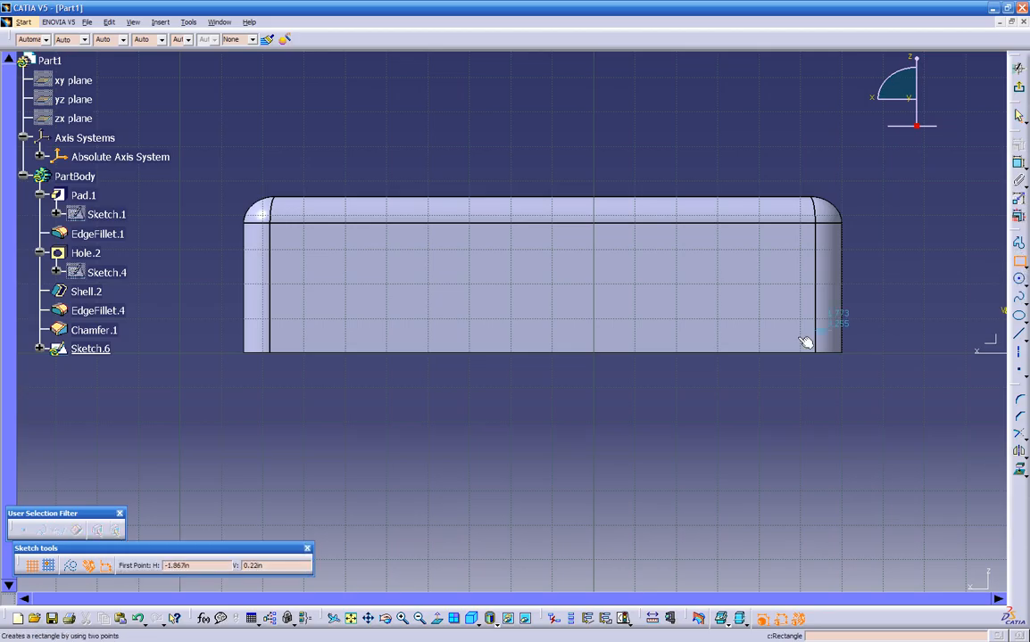
left_click(410, 389)
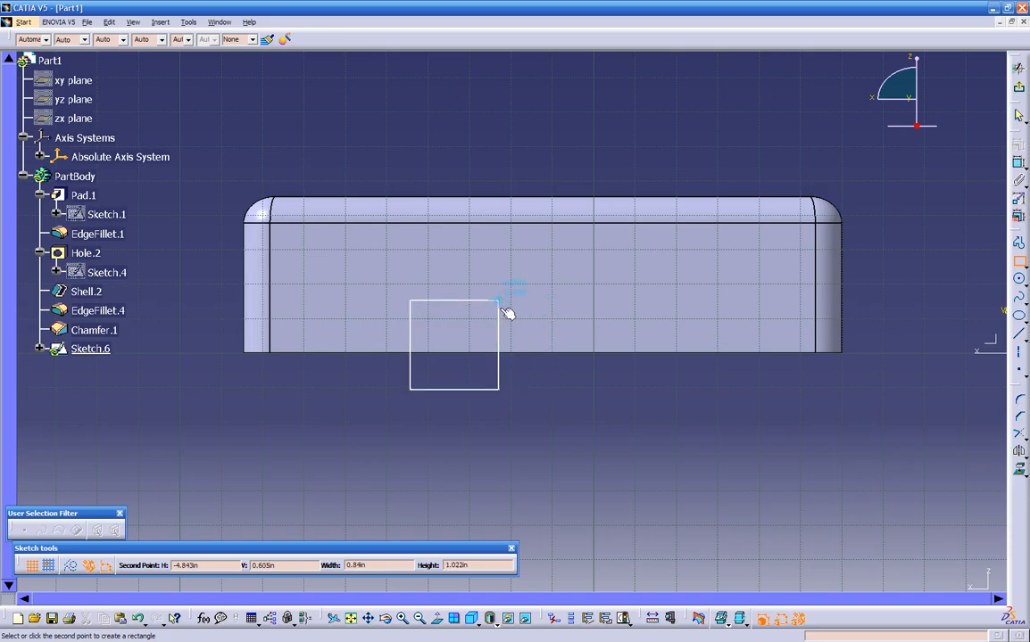
left_click(500, 308)
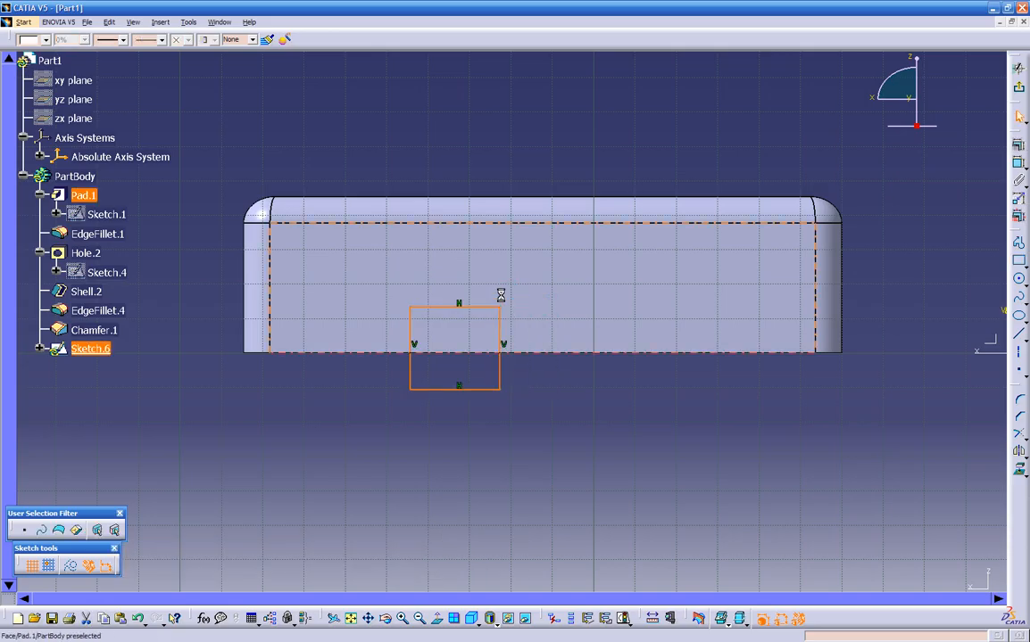
left_click(655, 397)
Draw a semicircular arc of about 0.426 in radius above the rectangle, centred on its top edge and ending at its upper corners, using wireframe display
left_click(1019, 280)
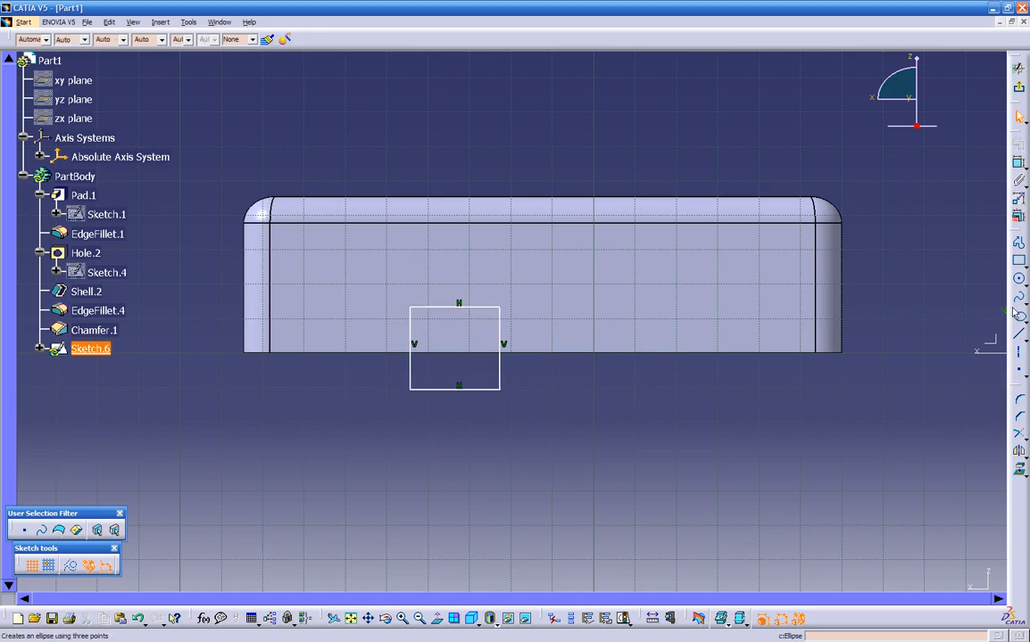
left_click(1025, 286)
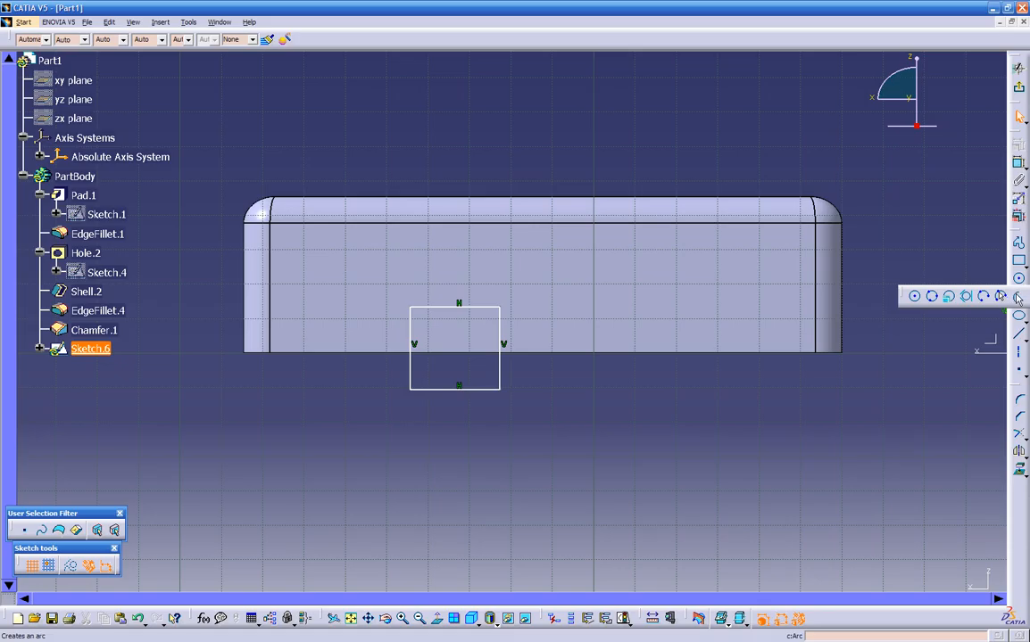
left_click(1018, 297)
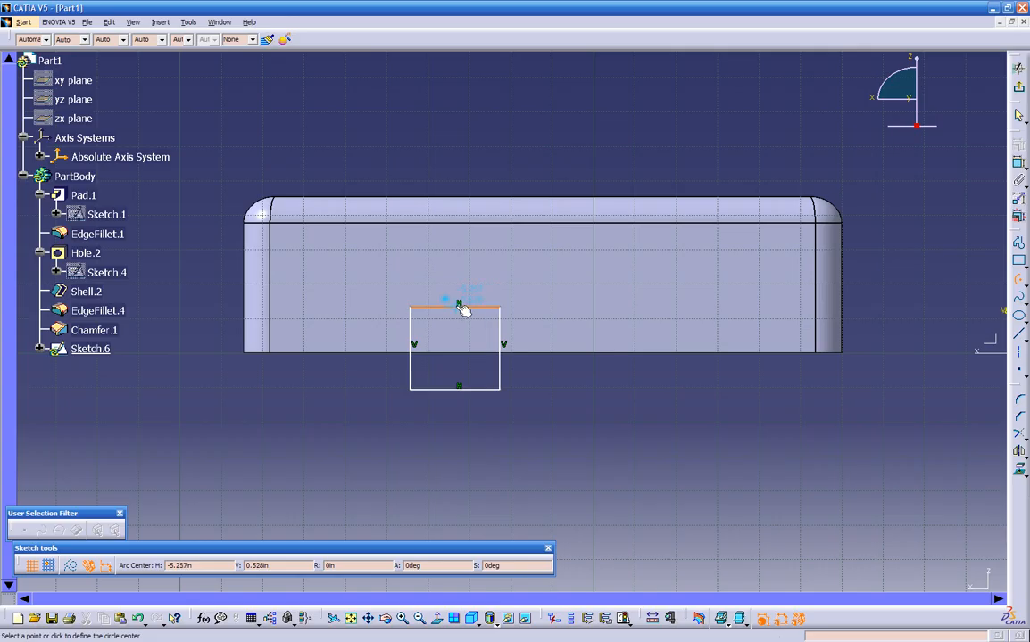
left_click(458, 305)
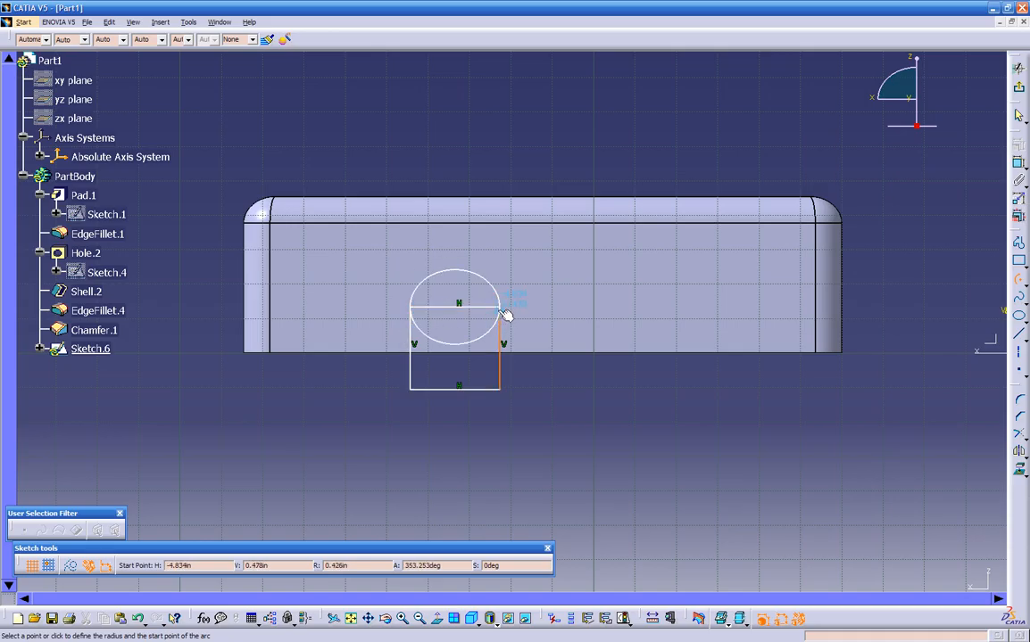
middle_click_drag(500, 308, 551, 203, "ctrl")
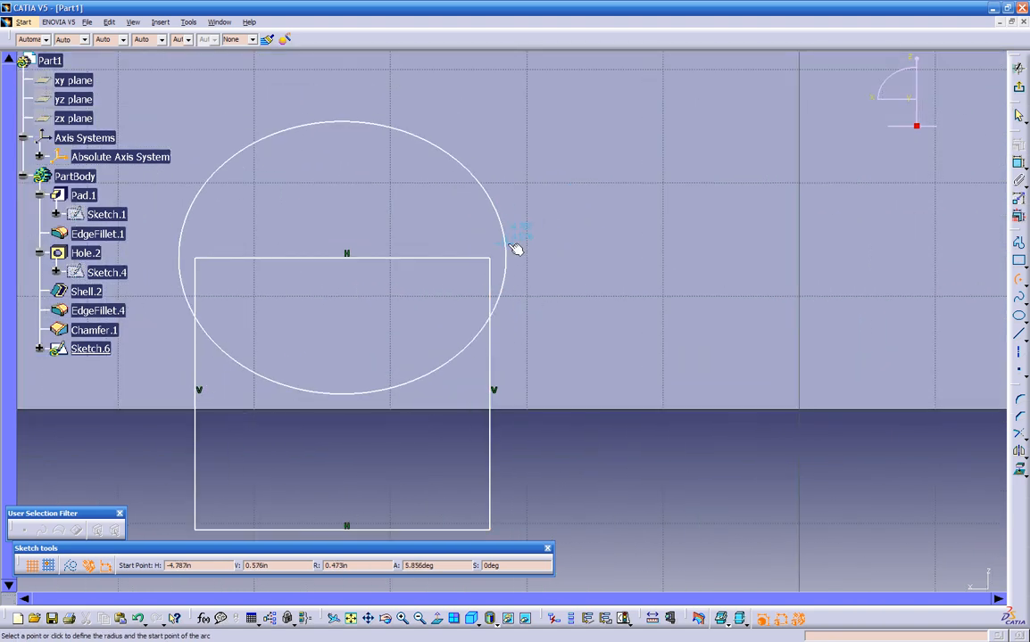
middle_click_drag(504, 255, 487, 340, "ctrl")
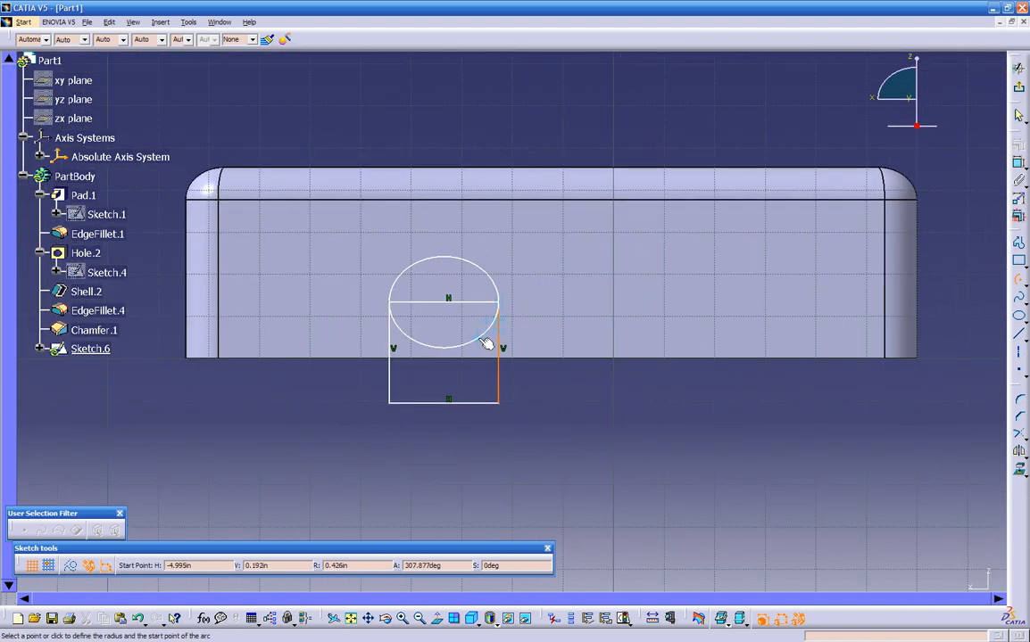
left_click(506, 625)
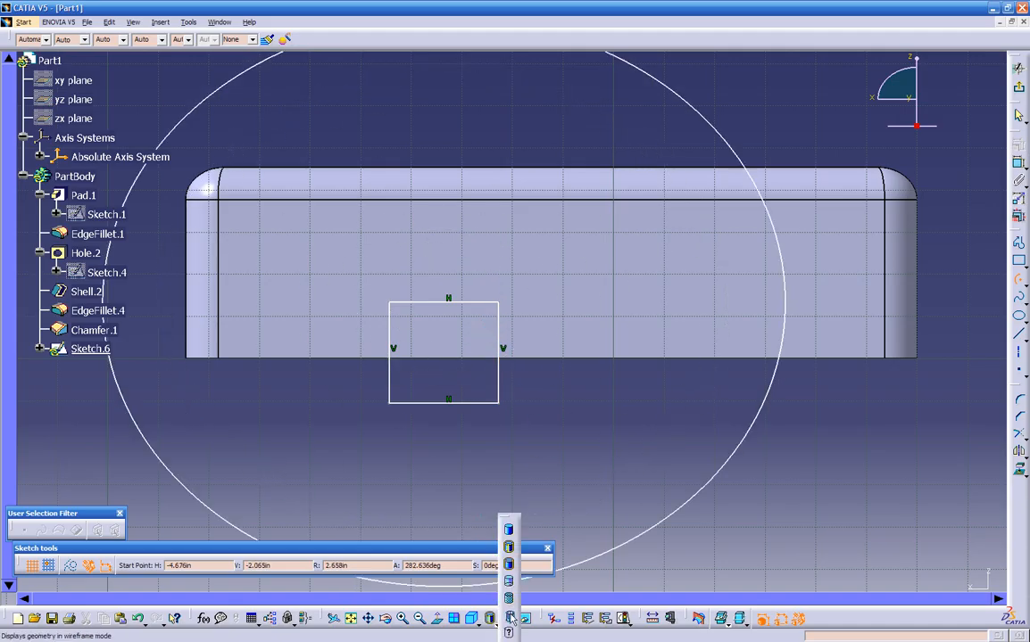
left_click(510, 618)
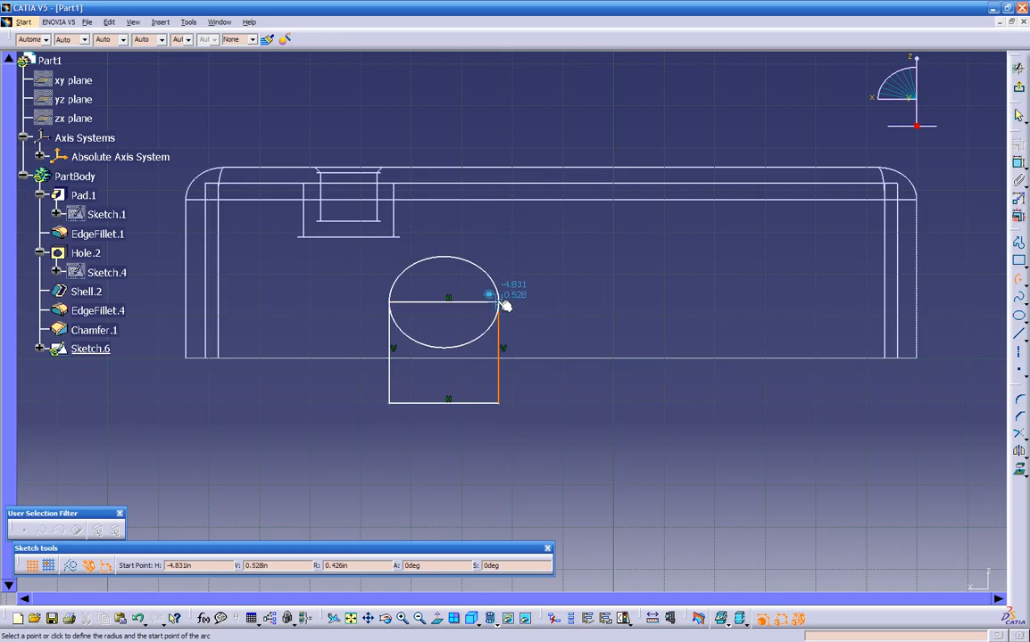
left_click(502, 304)
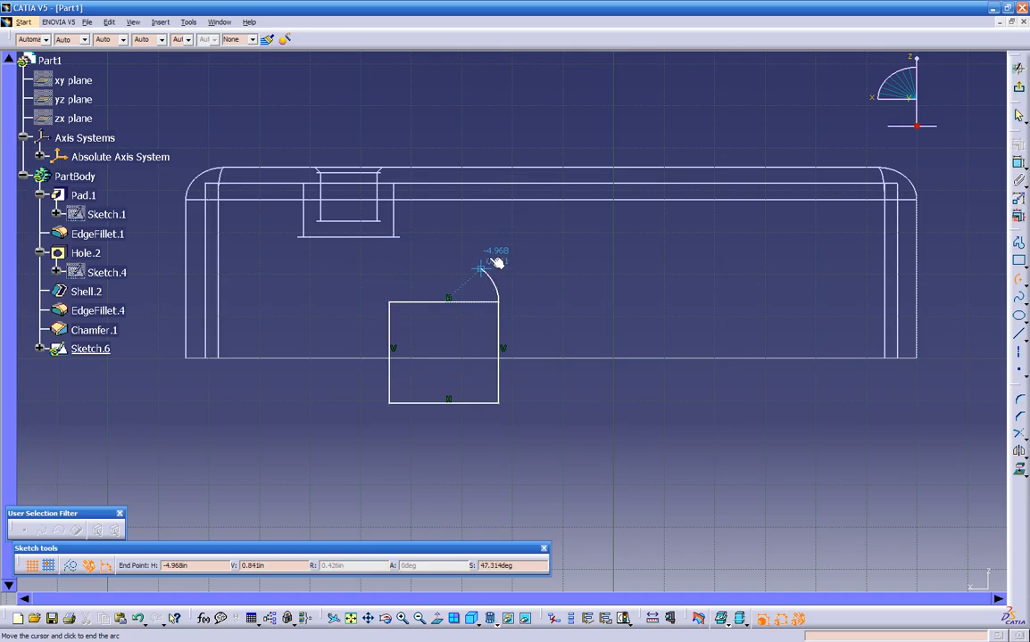
left_click(395, 307)
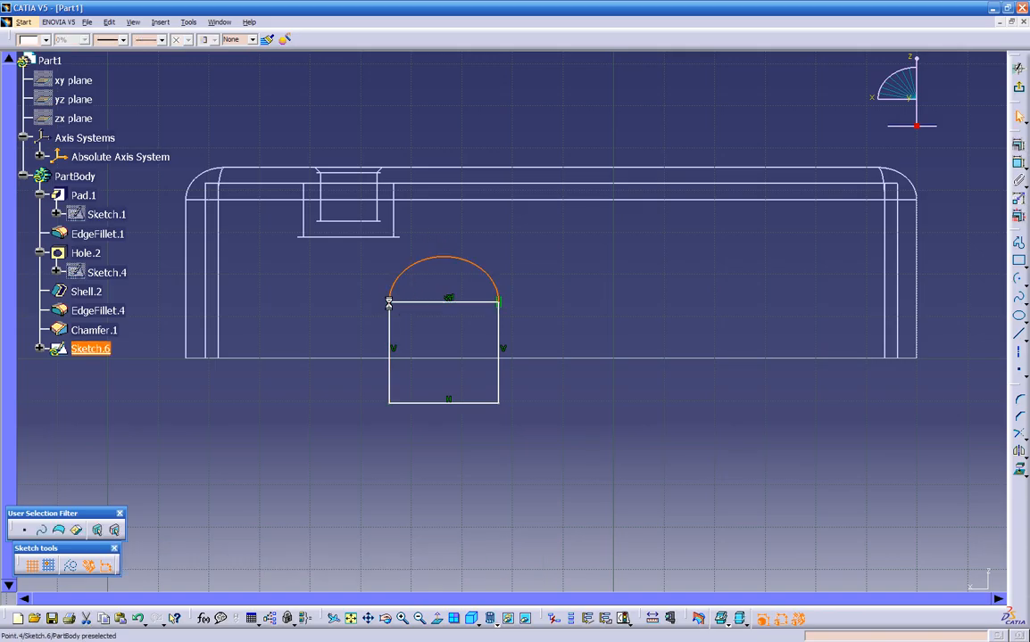
Convert the rectangle's top line, under the arc, into a construction element
middle_click_drag(427, 325, 486, 350)
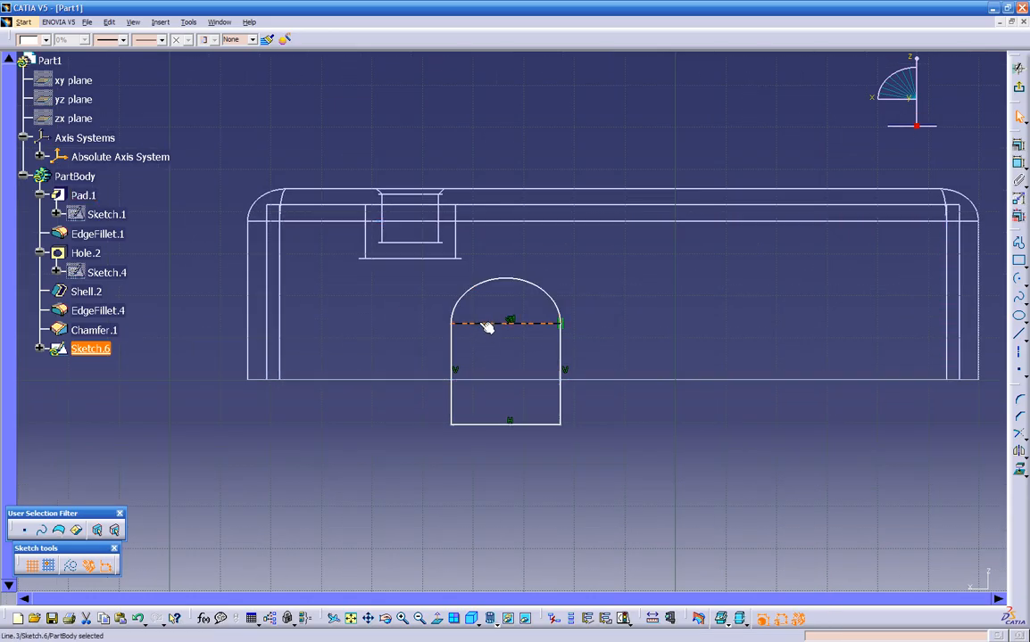
left_click(73, 568)
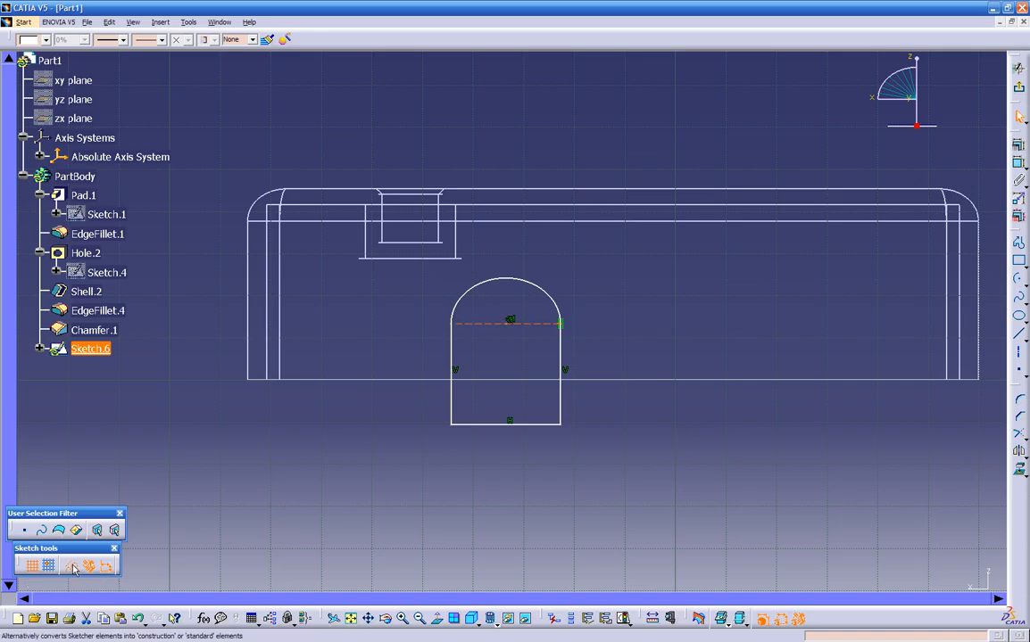
left_click(300, 474)
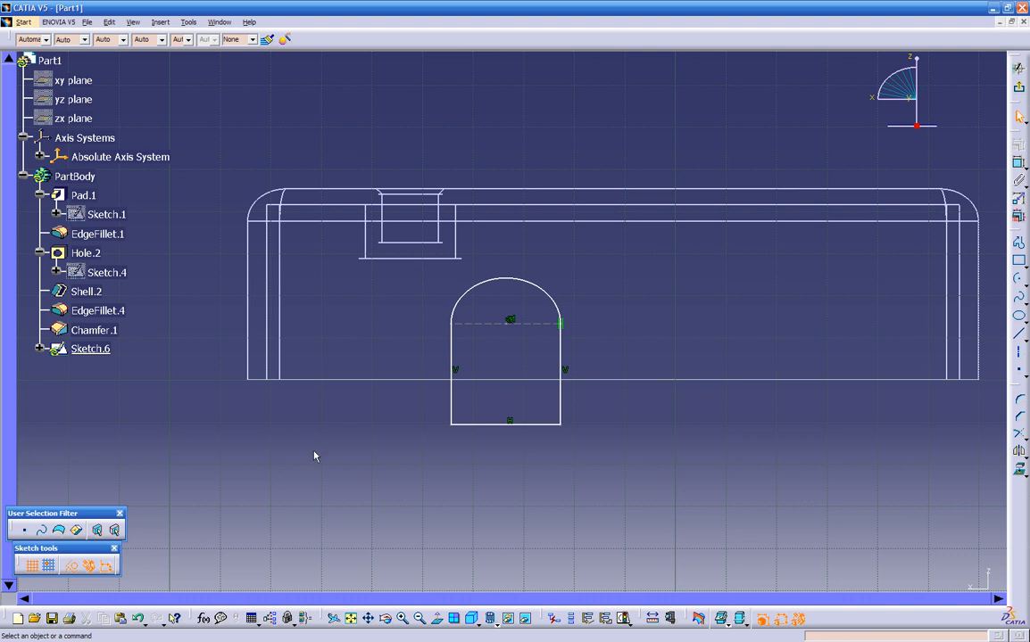
Exit the sketch and switch the model display from wireframe back to shading with edges
middle_click_drag(396, 428, 772, 362)
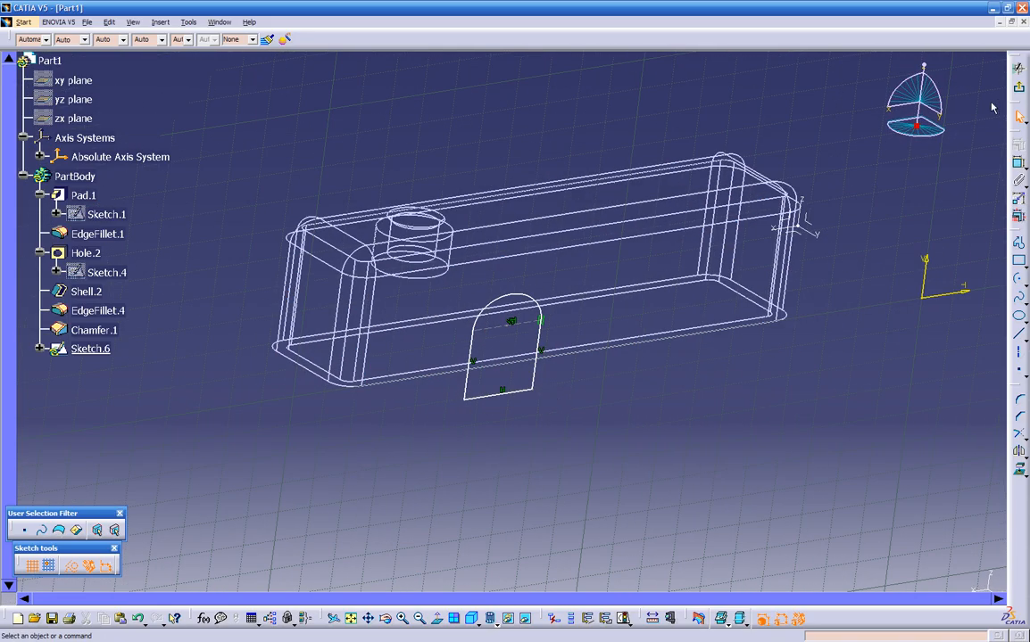
left_click(1018, 67)
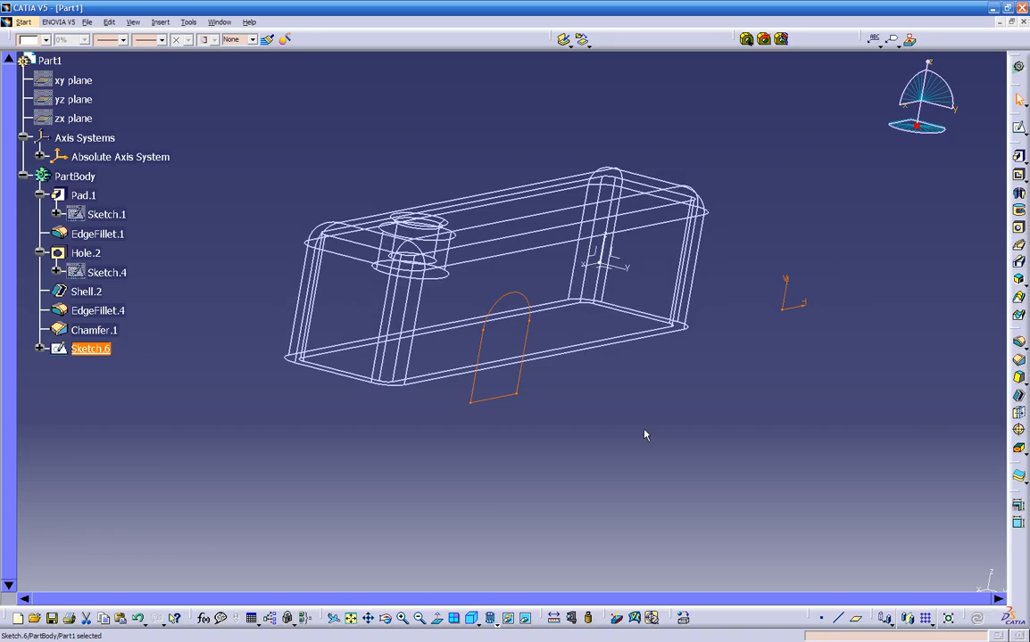
left_click(506, 619)
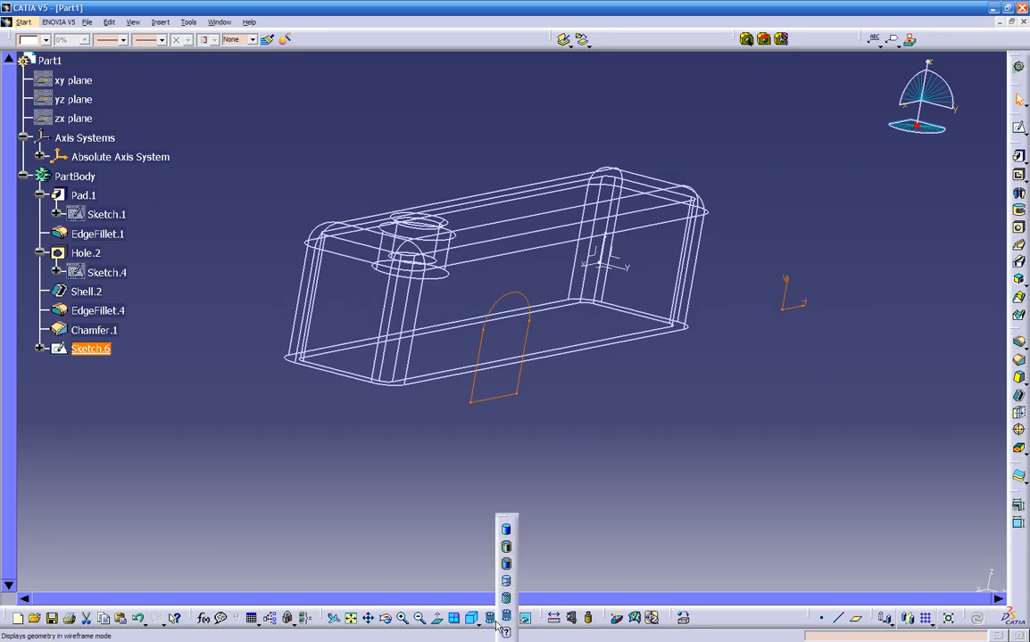
left_click(507, 551)
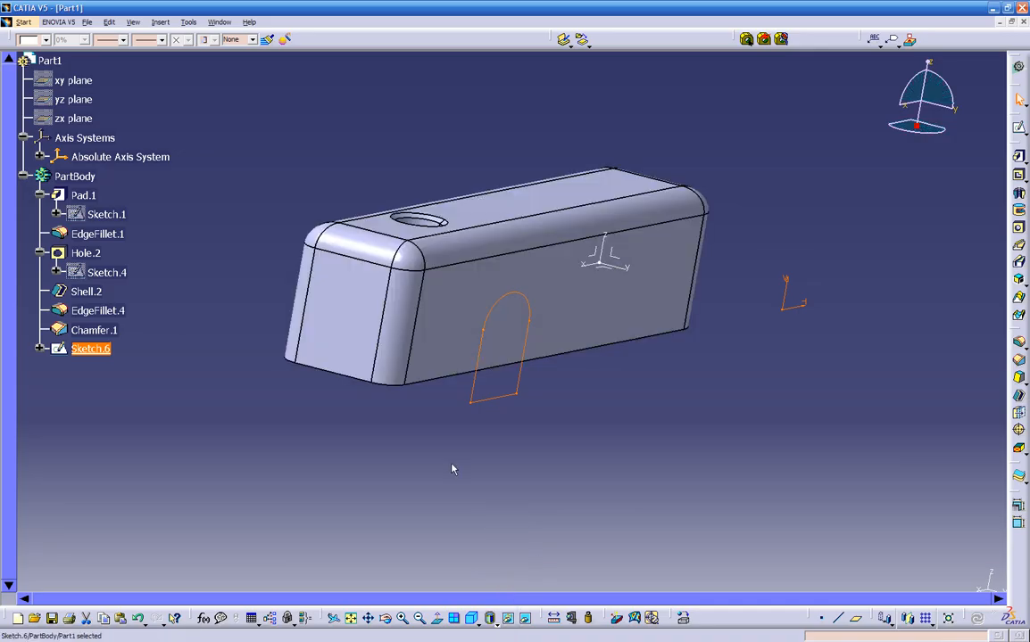
Cut the arched profile, Sketch.6, through the nearest side wall as a pocket with the Up to next limit
left_click(1018, 178)
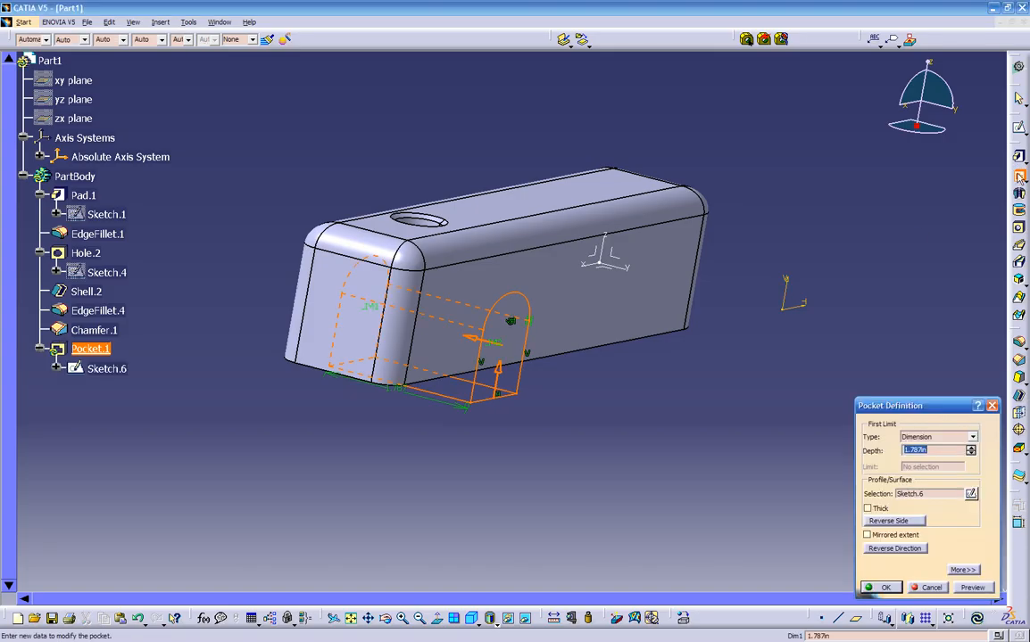
mouse_move(628, 403)
middle_mouse_down()
mouse_move(651, 421)
mouse_move(731, 433)
mouse_move(735, 313)
mouse_move(625, 350)
mouse_move(646, 387)
mouse_move(583, 391)
mouse_move(629, 392)
middle_mouse_up()
middle_click_drag(546, 382, 690, 423)
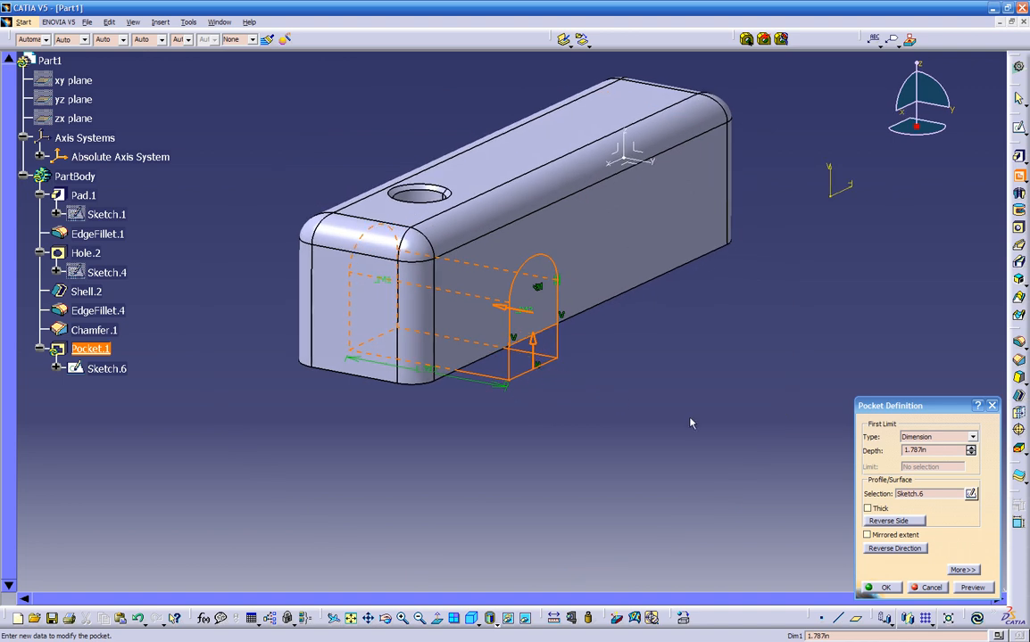
left_click(936, 438)
left_click(934, 456)
middle_click_drag(534, 399, 585, 291)
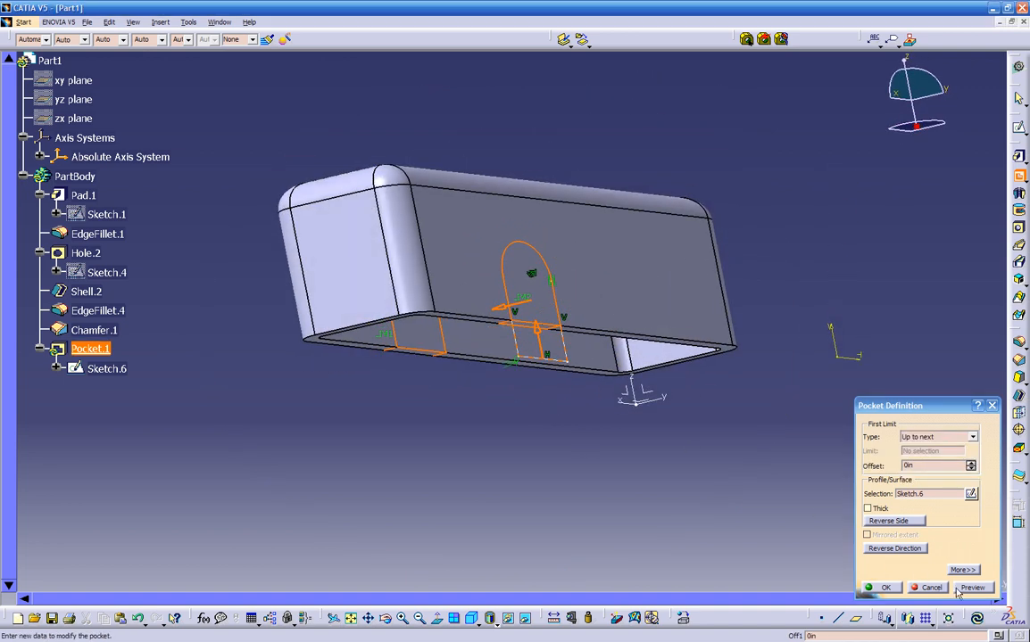
left_click(971, 588)
middle_click_drag(637, 480, 673, 470)
left_click(886, 588)
middle_click_drag(587, 426, 460, 286)
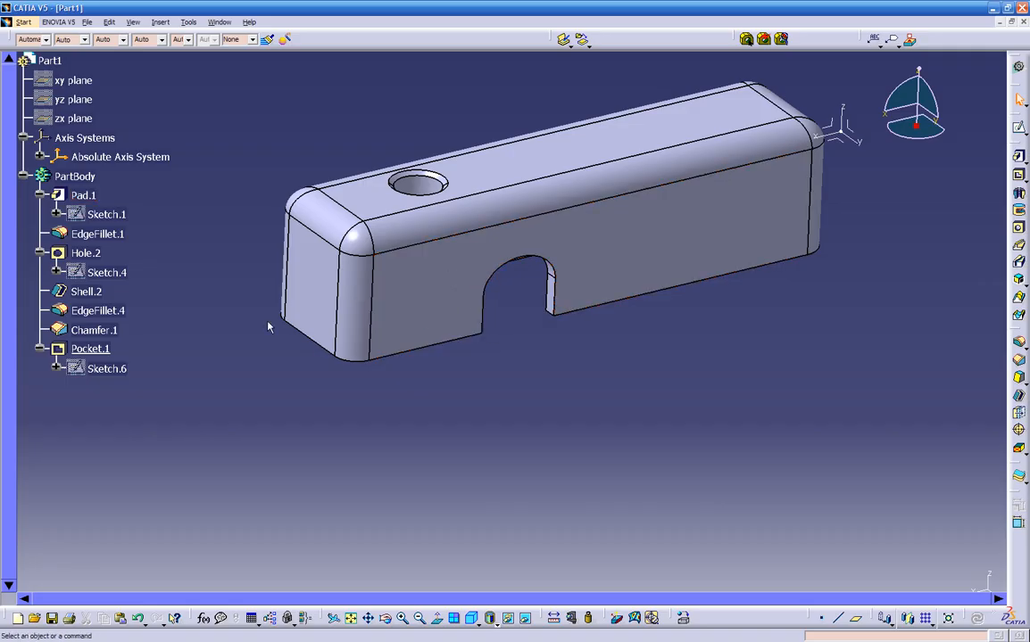
Reopen the pocket's sketch and project the block's end face nearest the hole into it as a construction line
double_click(113, 371)
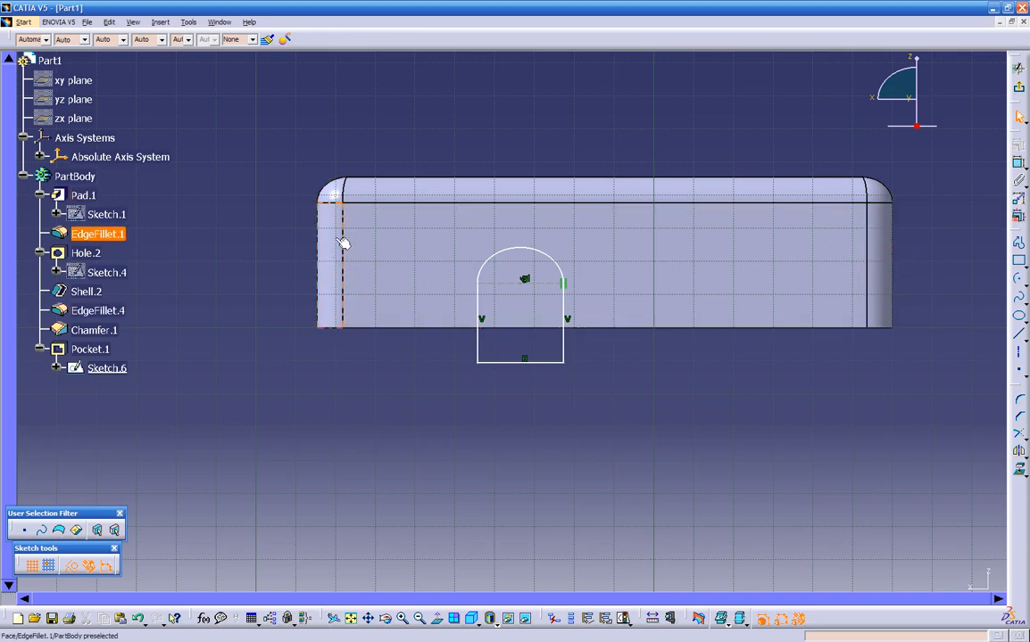
mouse_move(284, 259)
middle_mouse_down()
mouse_move(392, 292)
mouse_move(425, 285)
middle_mouse_up()
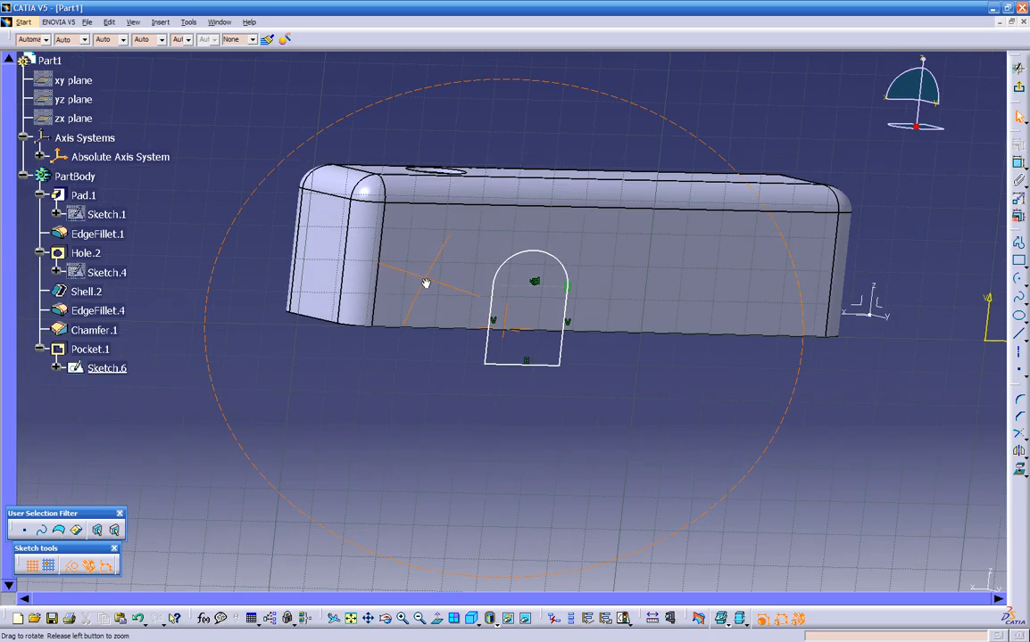
left_click(334, 241)
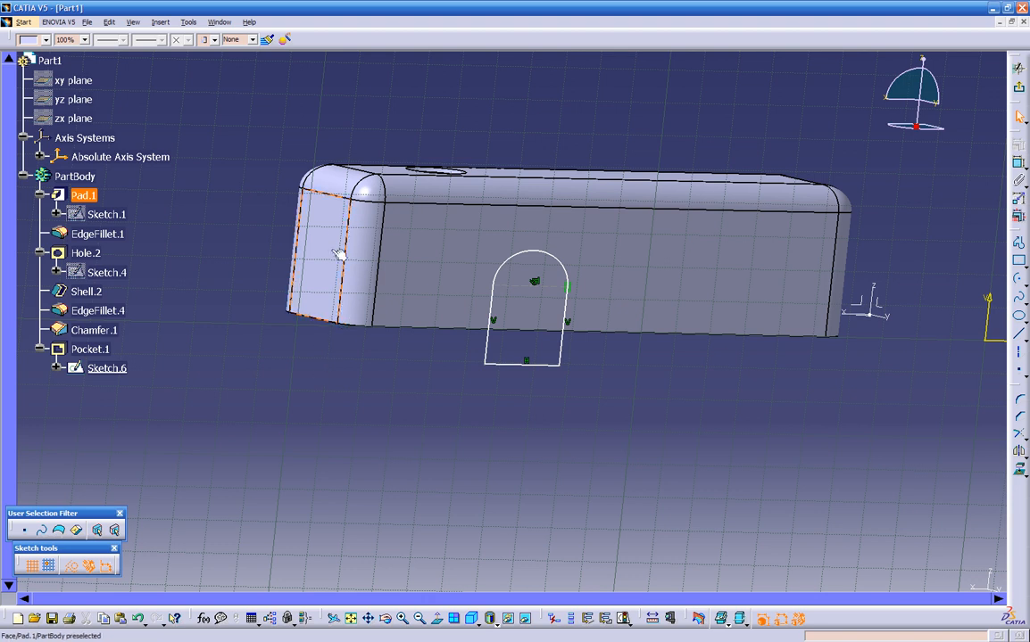
left_click(327, 393)
left_click(338, 245)
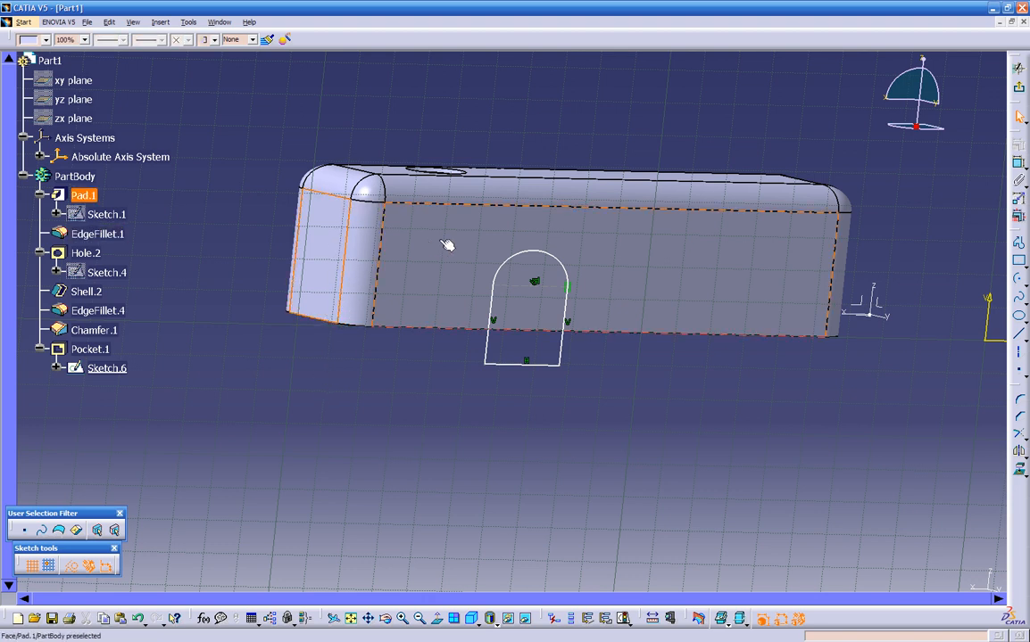
left_click(1020, 474)
middle_click_drag(343, 360, 621, 442)
mouse_move(490, 319)
middle_mouse_down()
mouse_move(315, 398)
mouse_move(349, 342)
mouse_move(294, 186)
middle_mouse_up()
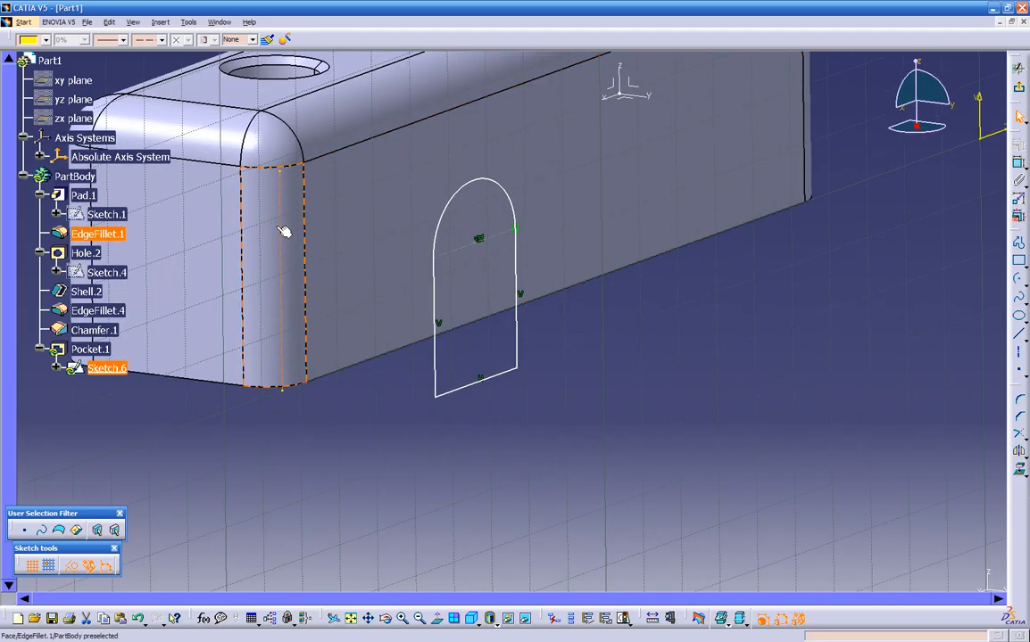
middle_click_drag(268, 424, 397, 404)
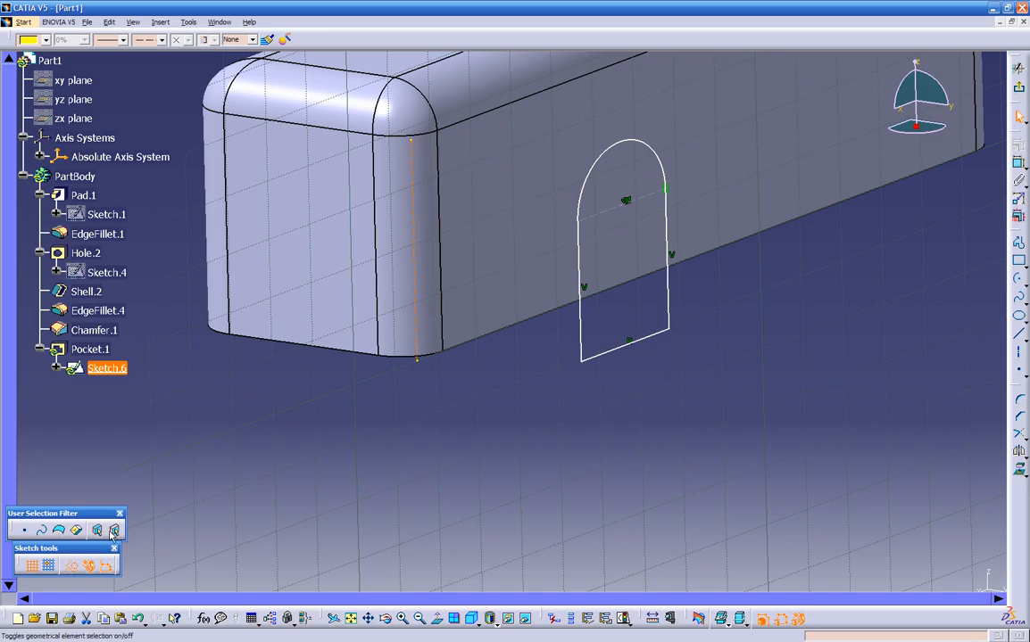
left_click(317, 404)
Project the block's opposite end face, farther from the hole, into the sketch as a second construction line
mouse_move(316, 405)
middle_mouse_down()
mouse_move(379, 436)
mouse_move(200, 438)
mouse_move(387, 427)
mouse_move(193, 249)
mouse_move(416, 287)
mouse_move(554, 292)
mouse_move(547, 419)
mouse_move(594, 394)
mouse_move(588, 419)
mouse_move(778, 372)
middle_mouse_up()
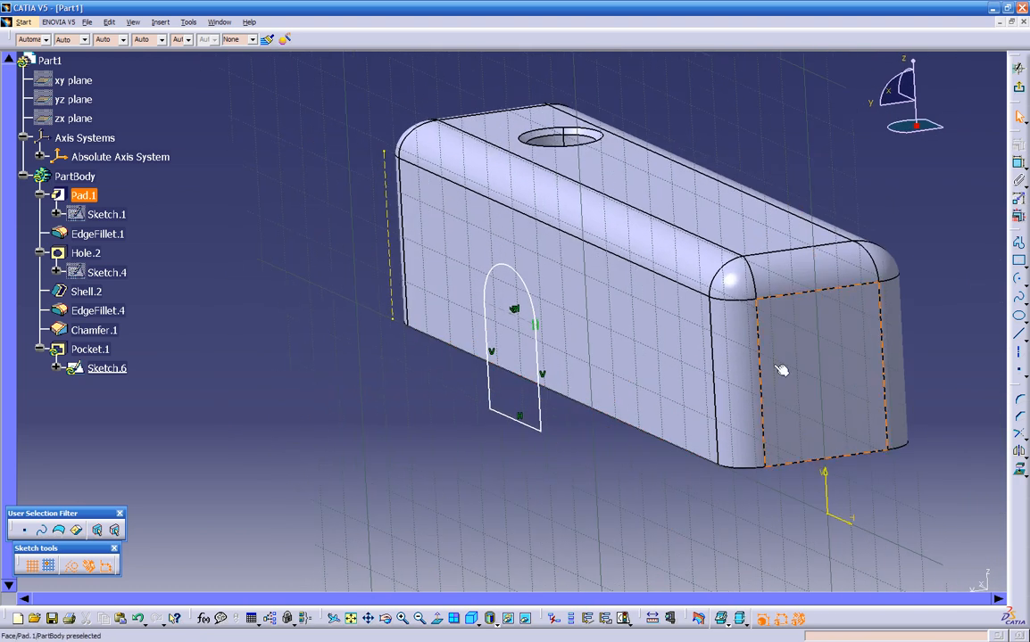
left_click(786, 366)
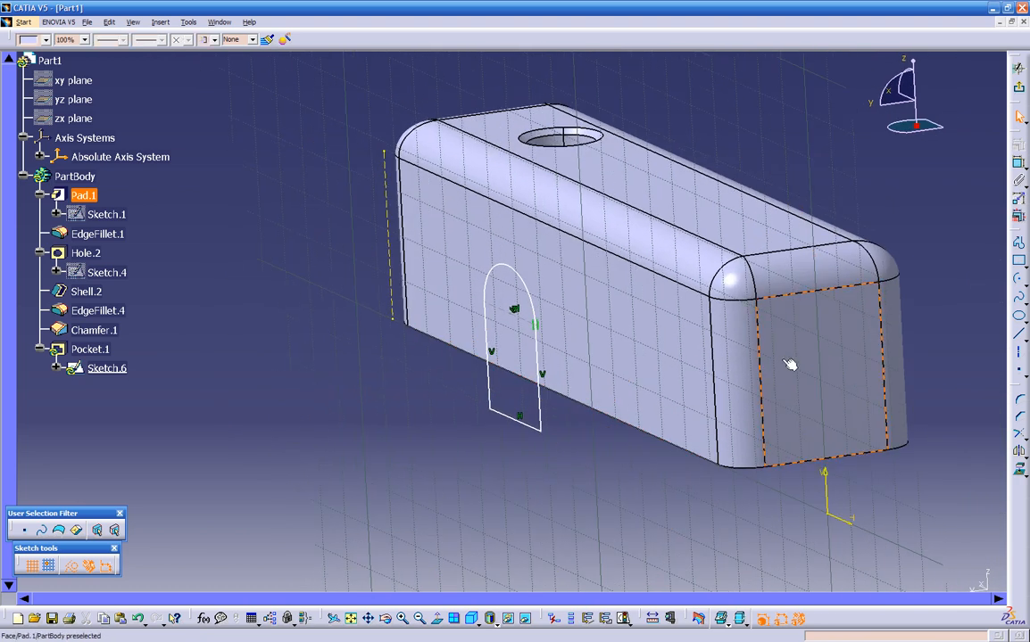
left_click(1019, 472)
mouse_move(589, 446)
middle_mouse_down()
mouse_move(528, 425)
mouse_move(602, 438)
mouse_move(664, 377)
mouse_move(662, 404)
mouse_move(587, 383)
mouse_move(680, 370)
middle_mouse_up()
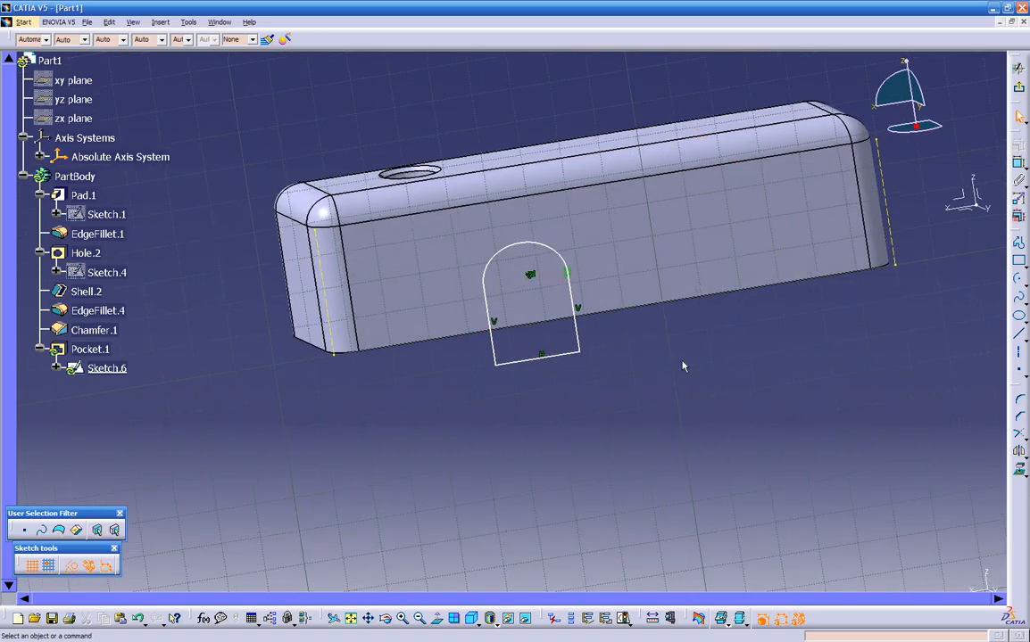
Draw a horizontal construction line across the long side face, connecting the two projected end lines
left_click(1017, 337)
left_click(888, 191)
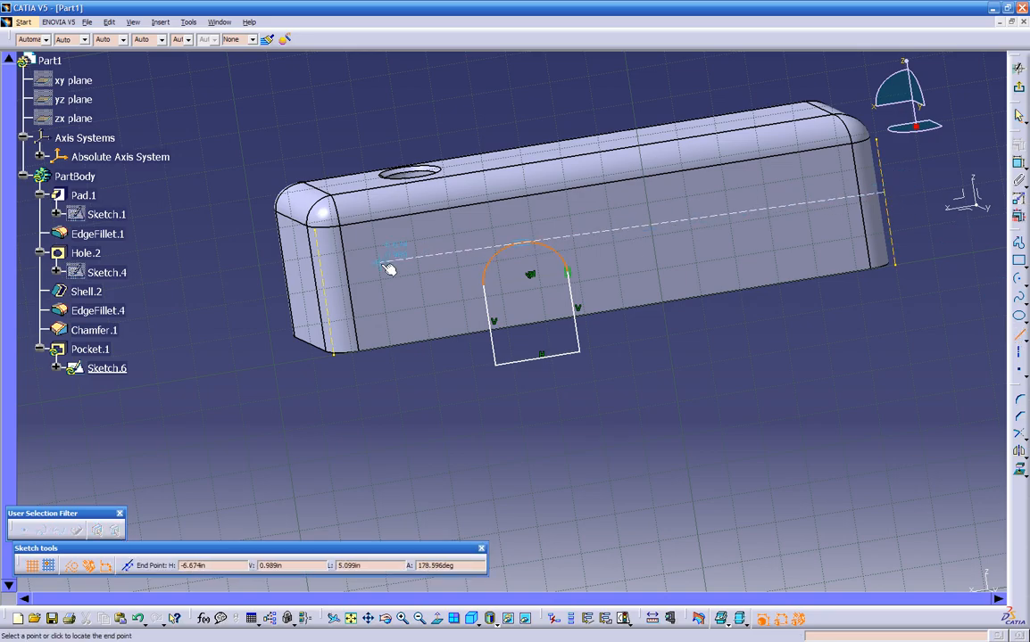
left_click(328, 280)
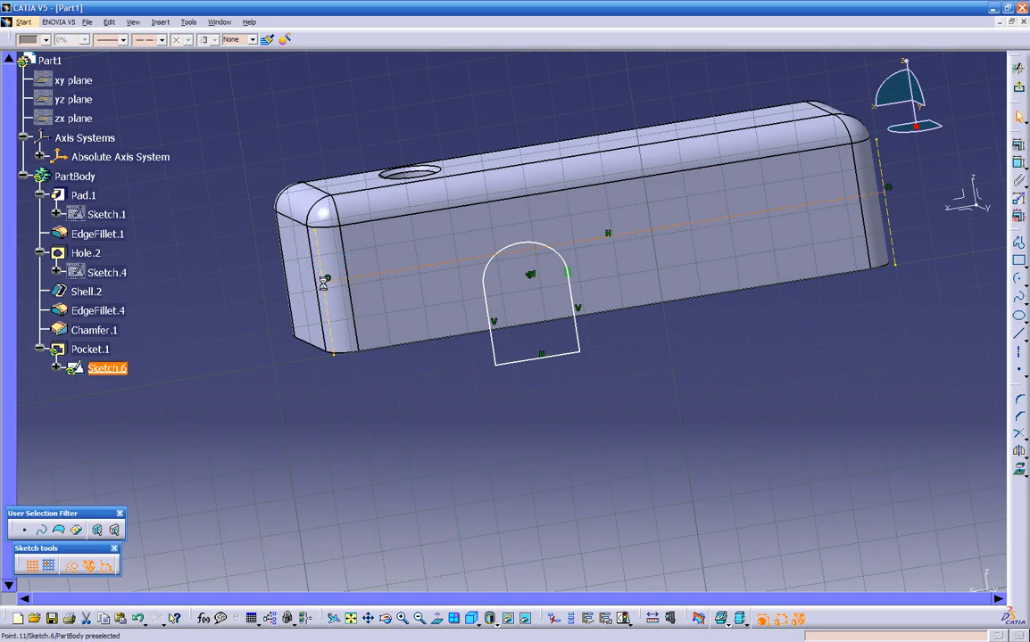
Place a point at the middle of the horizontal construction line
left_click(615, 235)
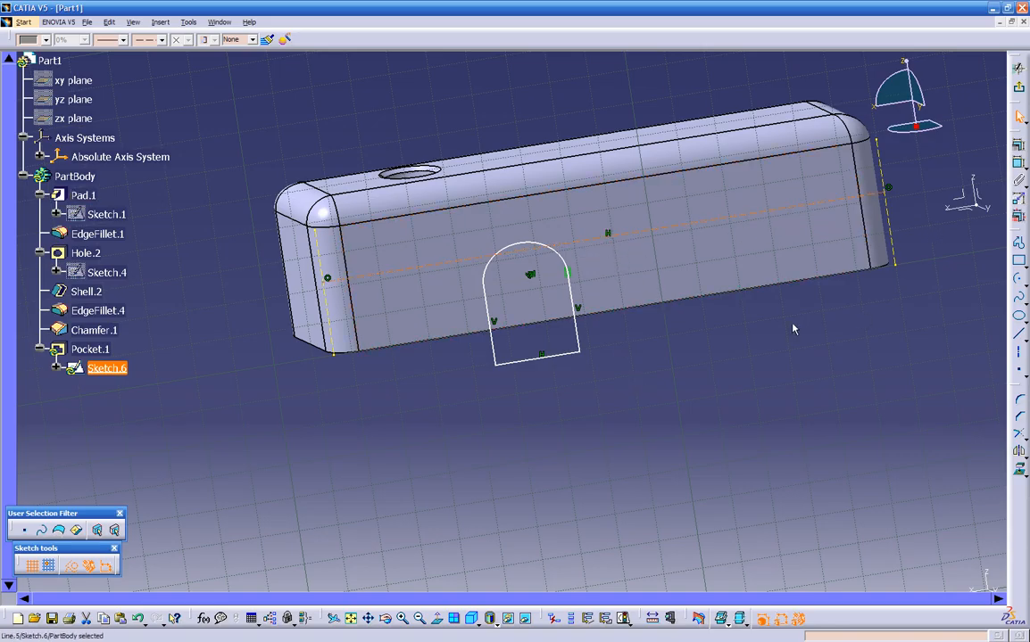
left_click(1020, 373)
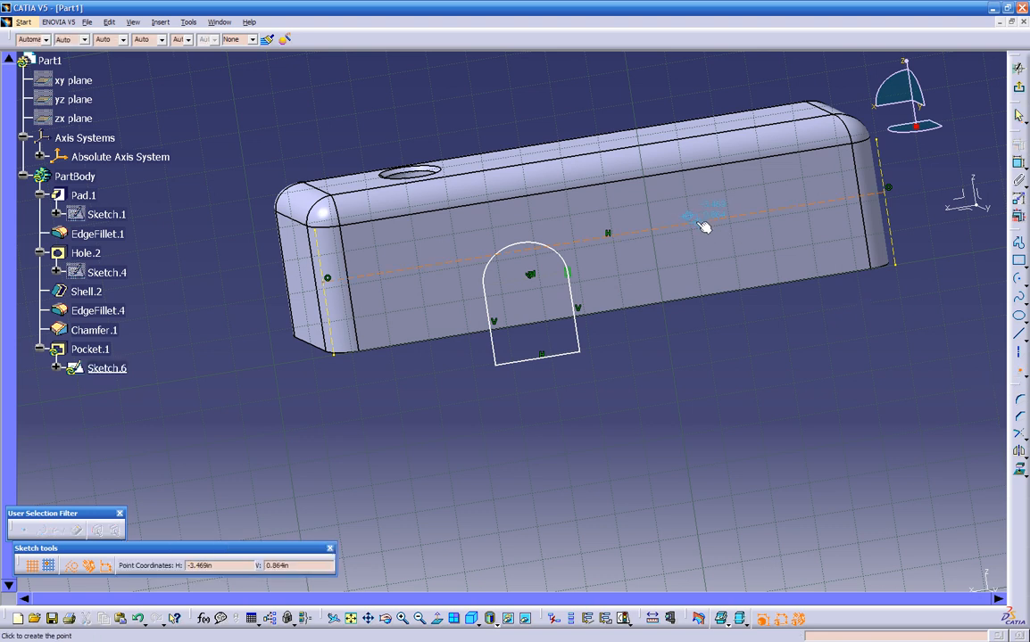
left_click(607, 234)
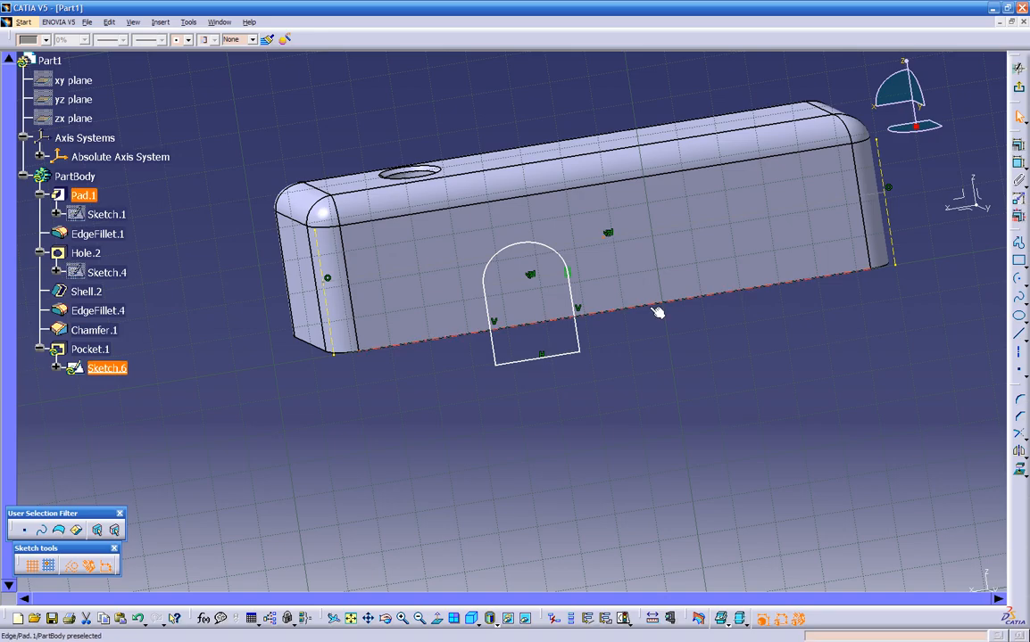
Constrain the center of the profile's arc to be coincident with the point on the construction line
mouse_move(650, 351)
middle_mouse_down("ctrl")
mouse_move(680, 270)
mouse_move(625, 386)
mouse_move(664, 402)
mouse_move(641, 395)
mouse_move(633, 406)
mouse_move(626, 393)
middle_mouse_up("ctrl")
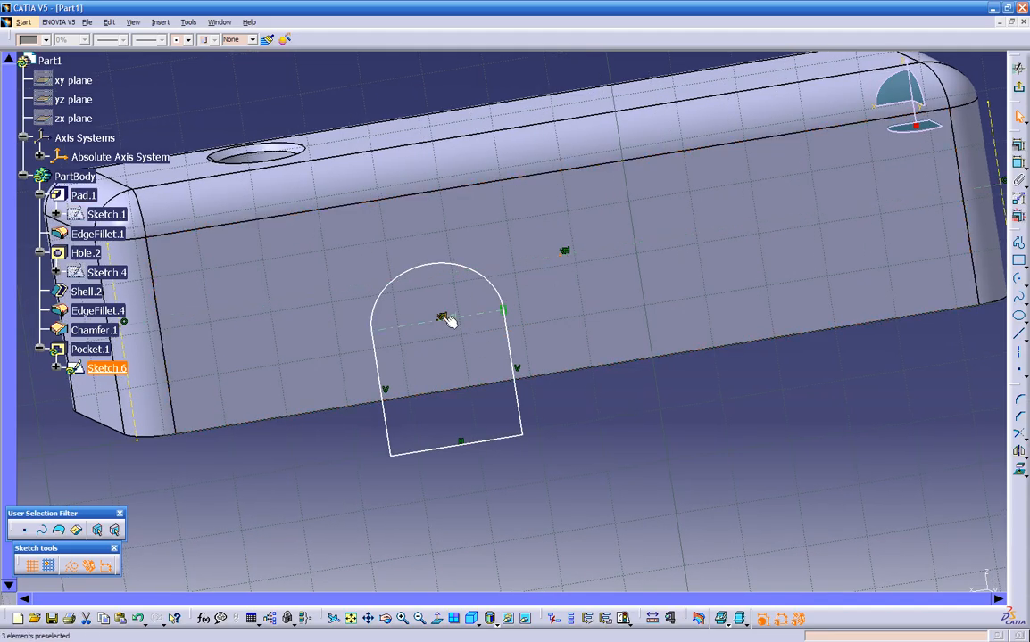
left_click(1018, 164)
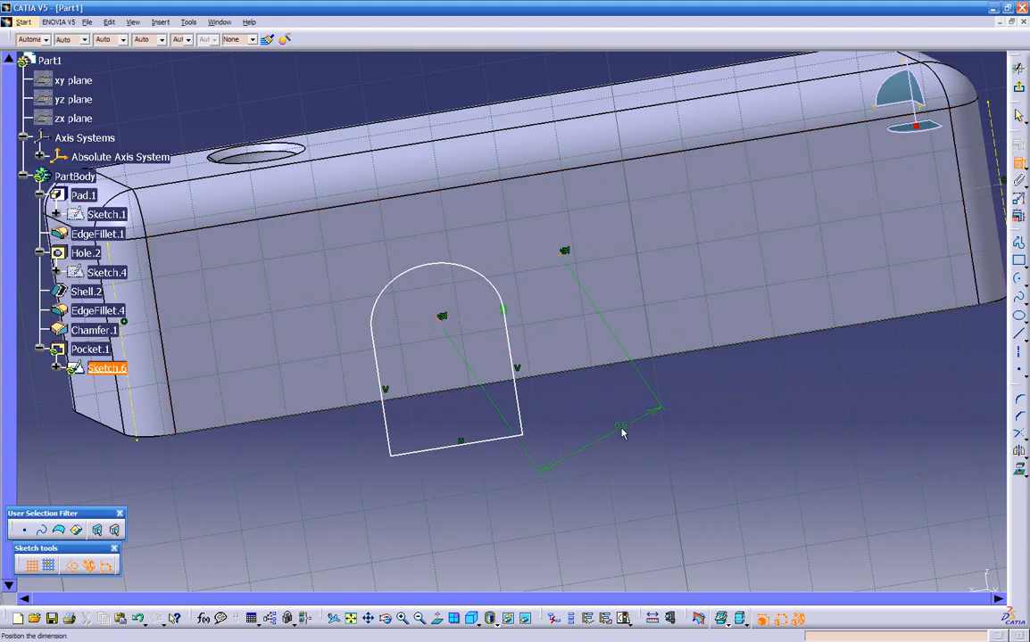
right_click(622, 423)
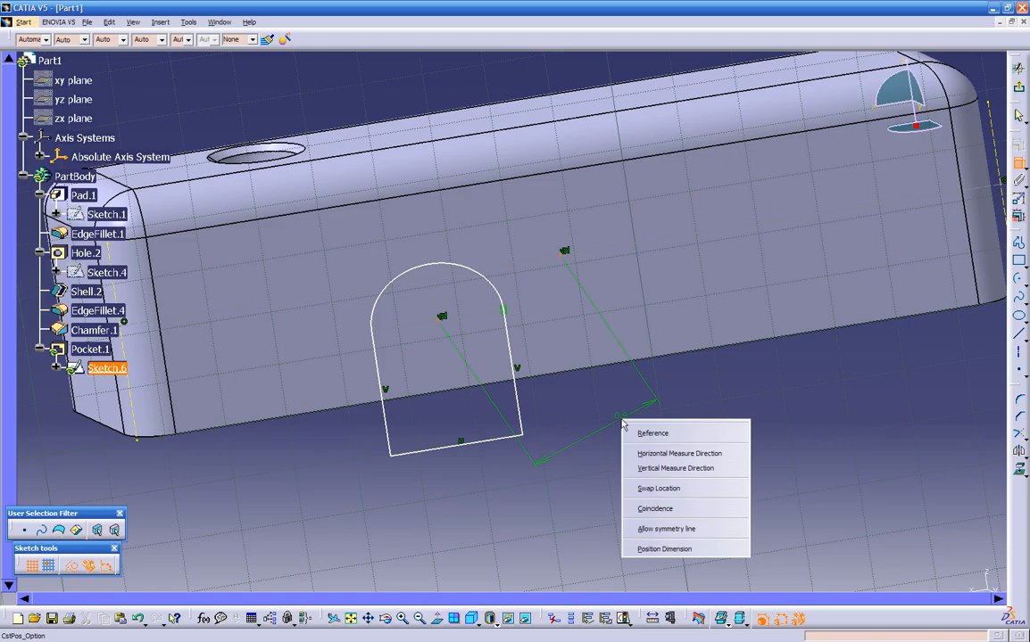
left_click(661, 509)
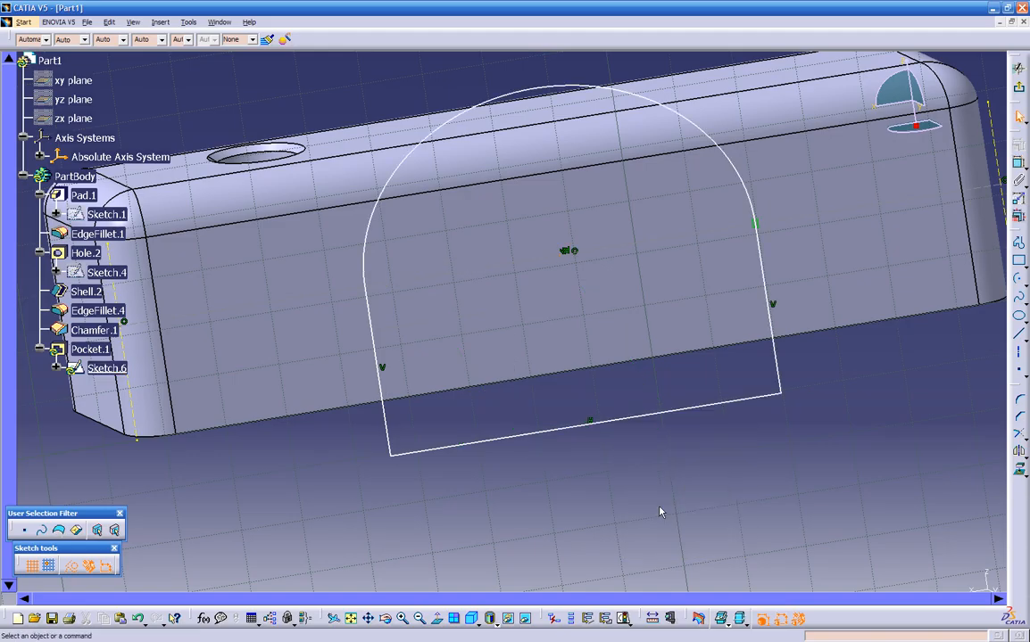
Dimension the distance between the arched profile's two vertical sides and set it to 0.5 in
mouse_move(648, 495)
middle_mouse_down()
mouse_move(609, 439)
mouse_move(575, 484)
mouse_move(565, 443)
mouse_move(496, 416)
mouse_move(443, 459)
mouse_move(471, 506)
mouse_move(547, 424)
mouse_move(609, 478)
mouse_move(650, 407)
middle_mouse_up()
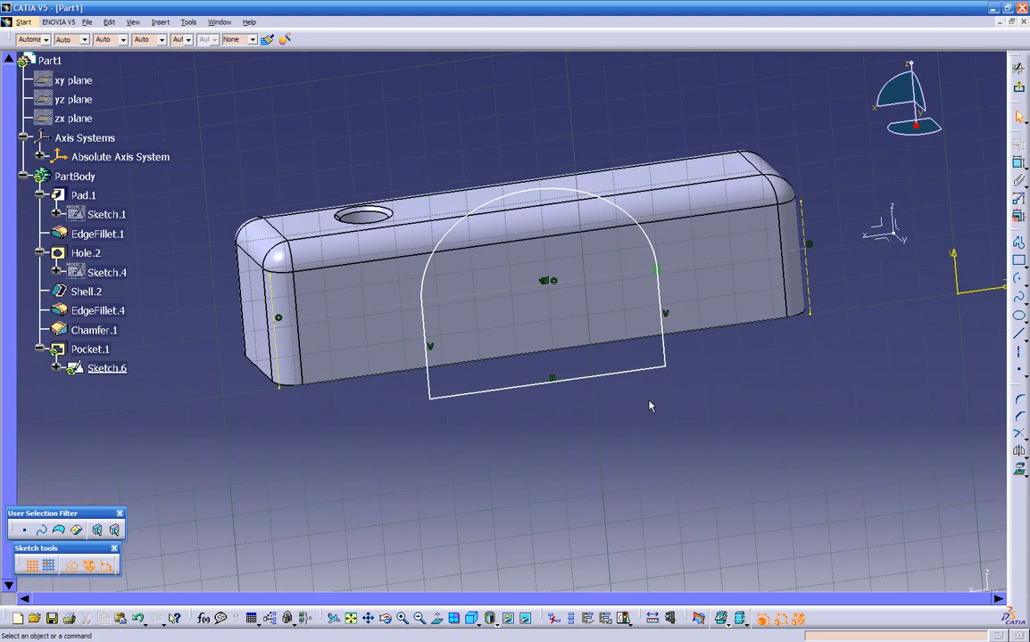
left_click(668, 341)
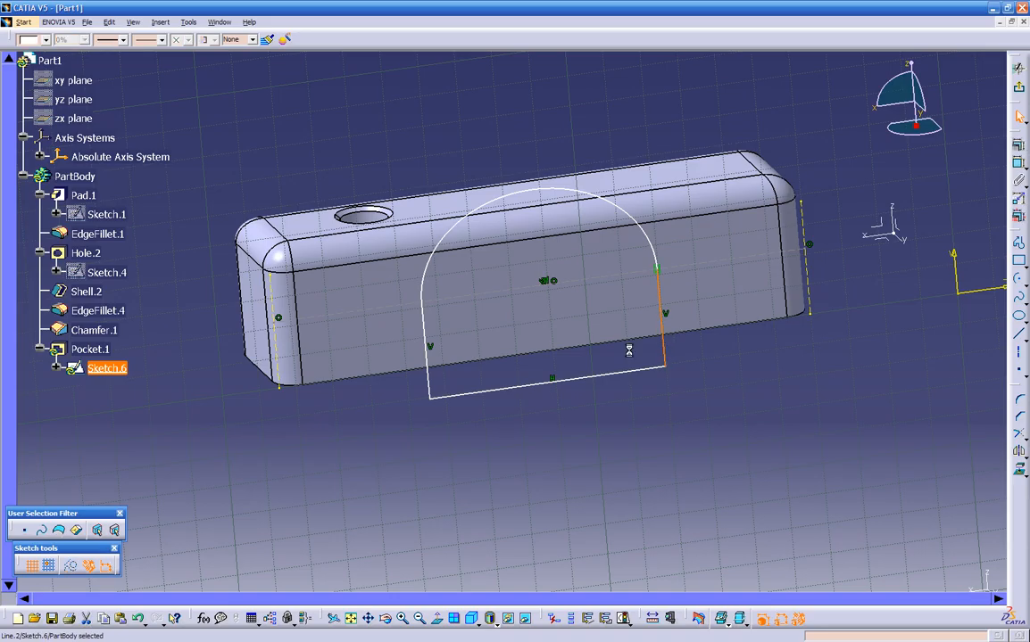
left_click(428, 381, "ctrl")
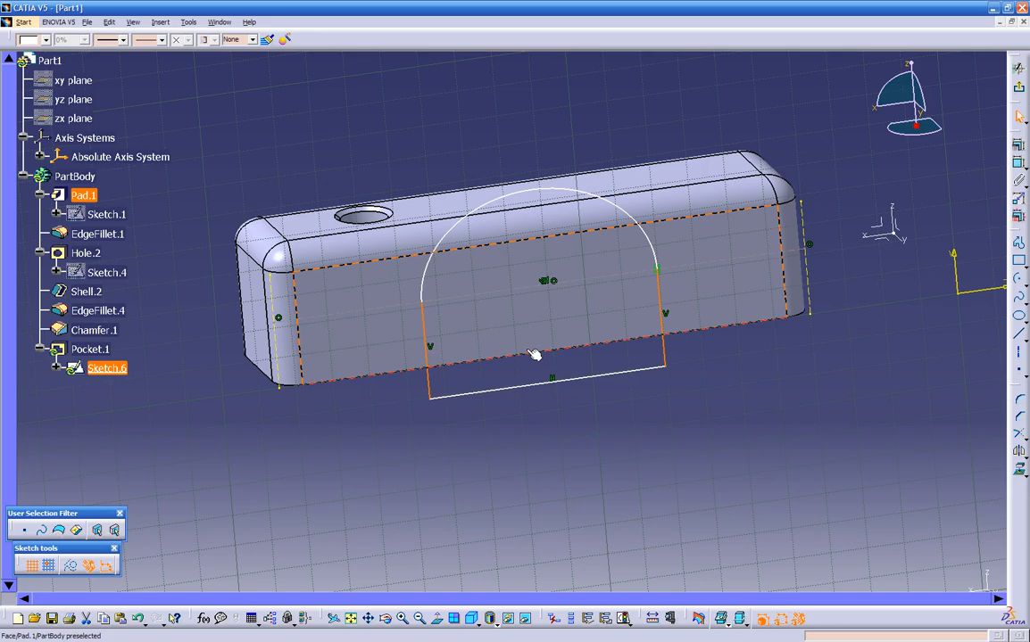
left_click(503, 423)
left_click(436, 387)
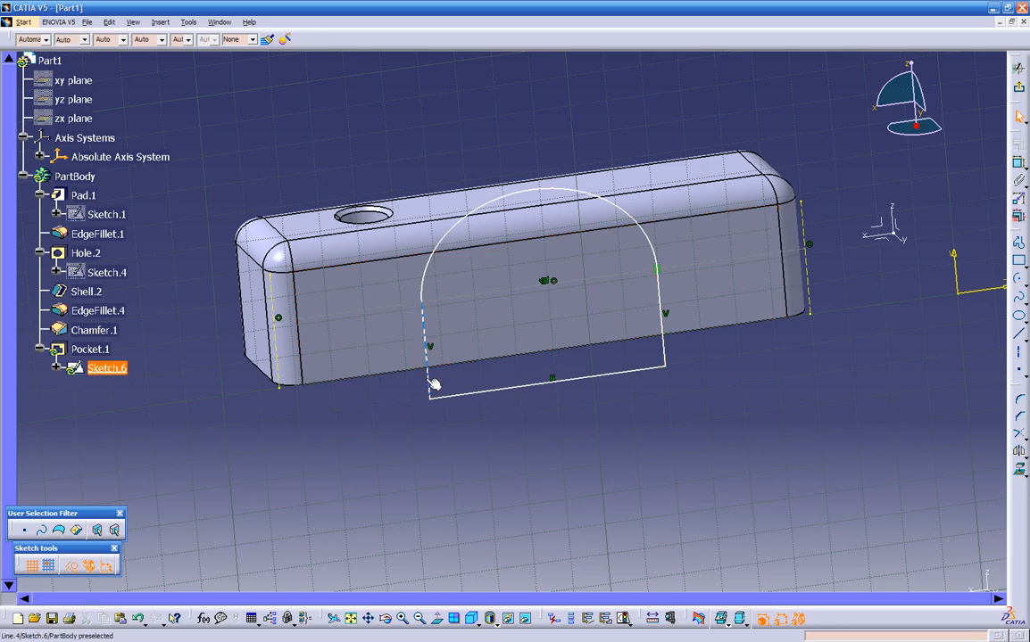
left_click(666, 348, "ctrl")
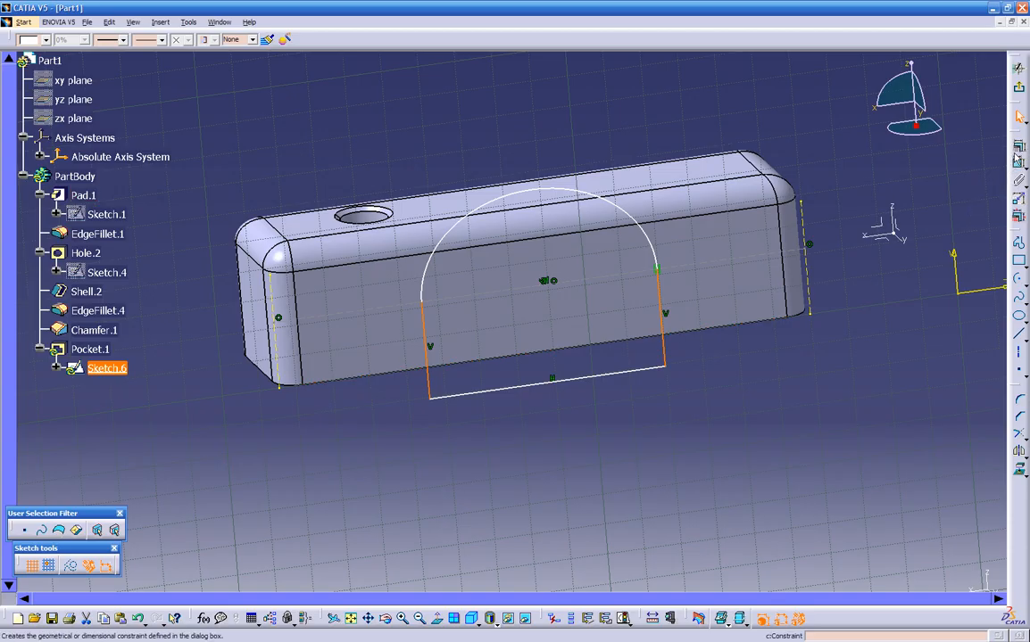
left_click(1017, 180)
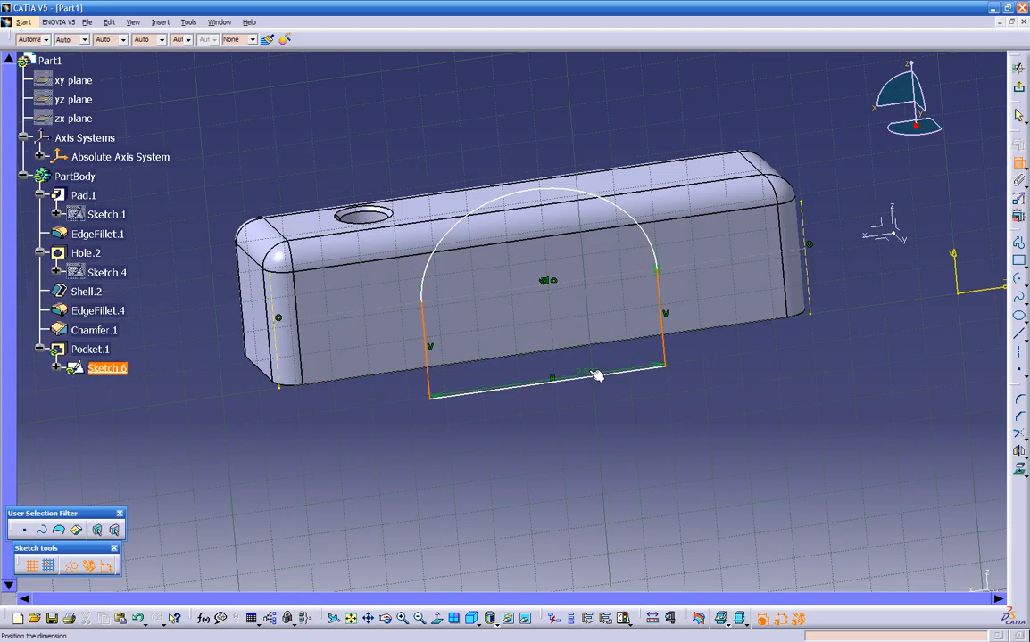
left_click(564, 406)
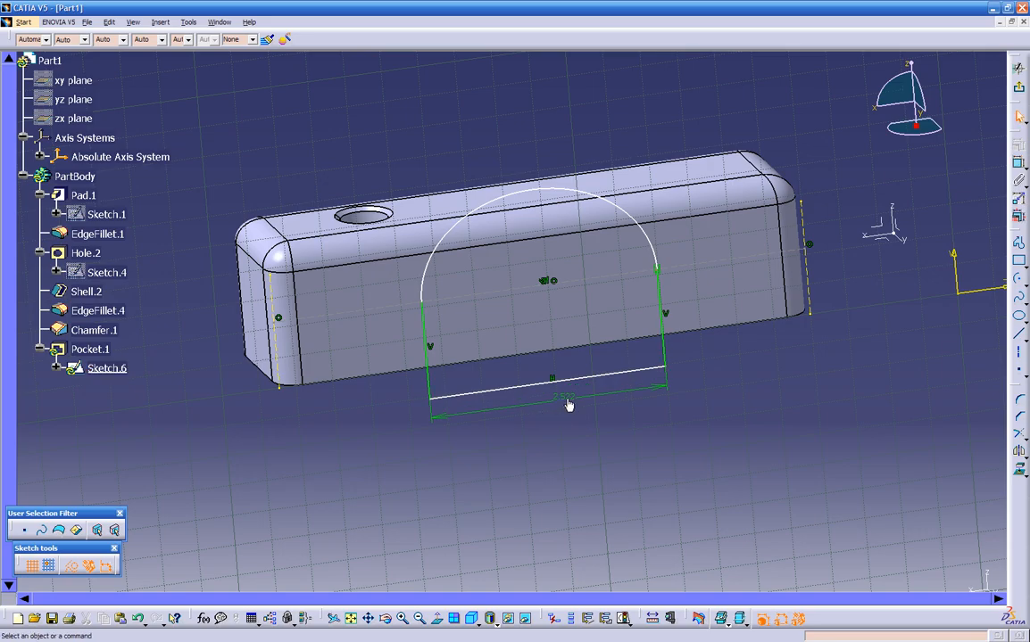
double_click(565, 403)
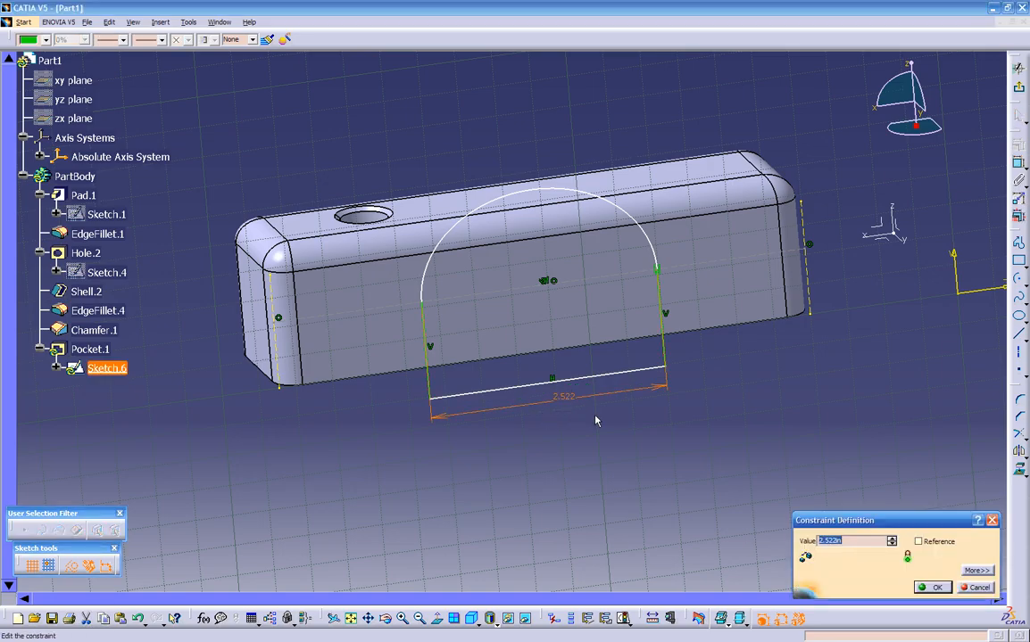
key("Return")
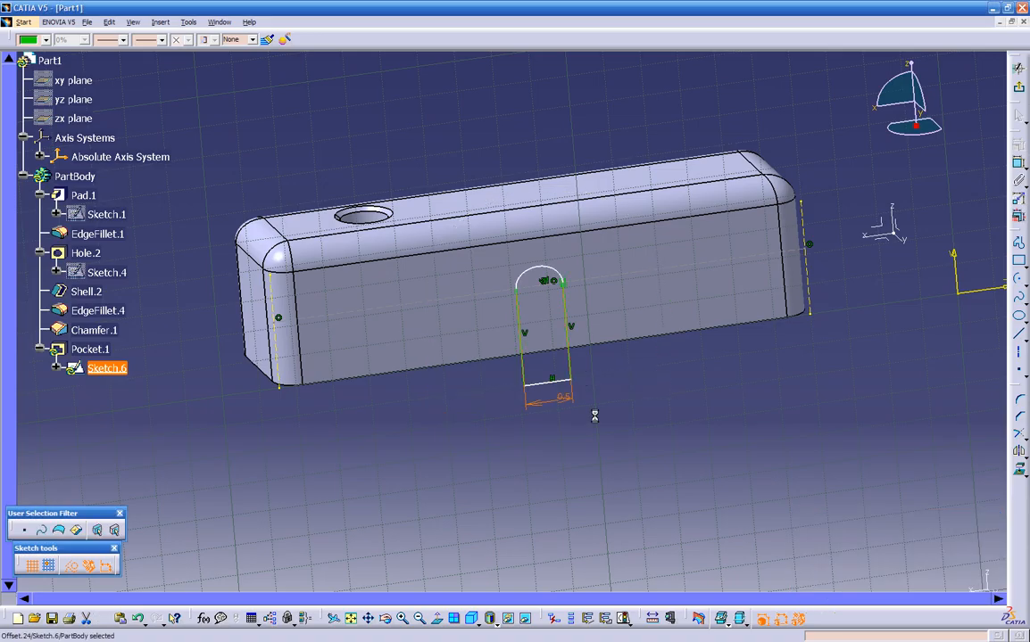
left_click(605, 418)
Move the horizontal construction line up and down to test whether the arched profile follows it
mouse_move(524, 436)
middle_mouse_down()
mouse_move(513, 384)
mouse_move(520, 357)
mouse_move(541, 430)
middle_mouse_up()
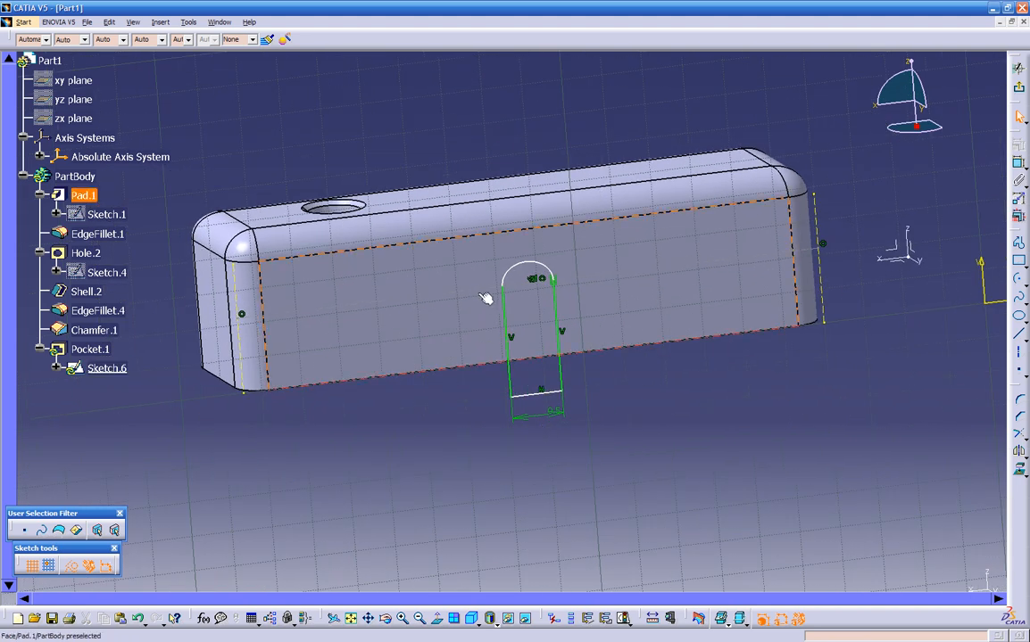
left_click_drag(480, 286, 253, 301)
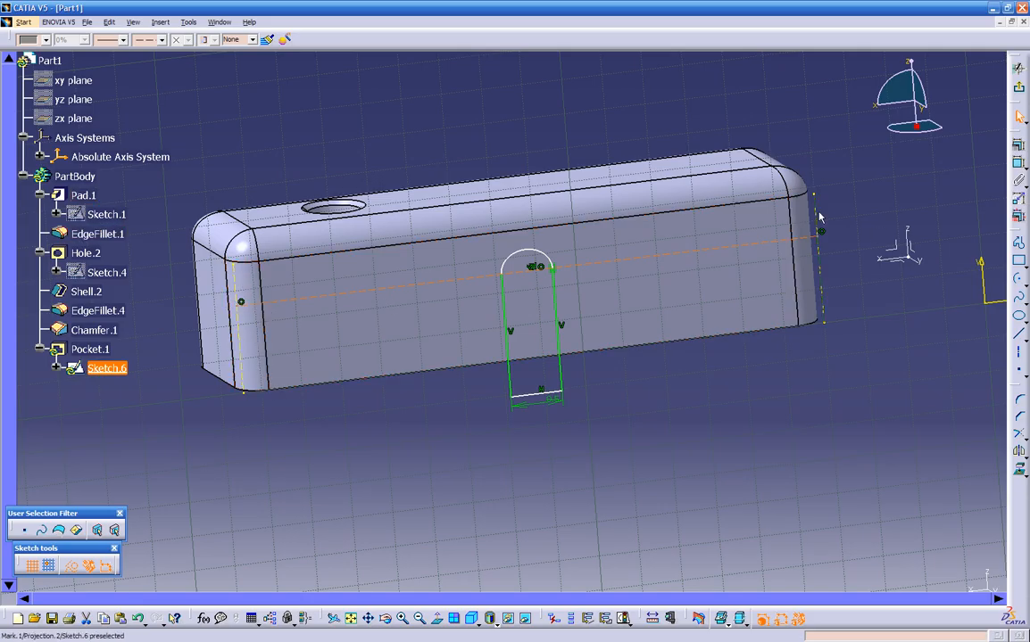
middle_click_drag(674, 408, 523, 339)
mouse_move(473, 266)
left_mouse_down()
mouse_move(462, 326)
mouse_move(475, 259)
mouse_move(468, 305)
mouse_move(473, 272)
left_mouse_up()
middle_click_drag(585, 426, 605, 349)
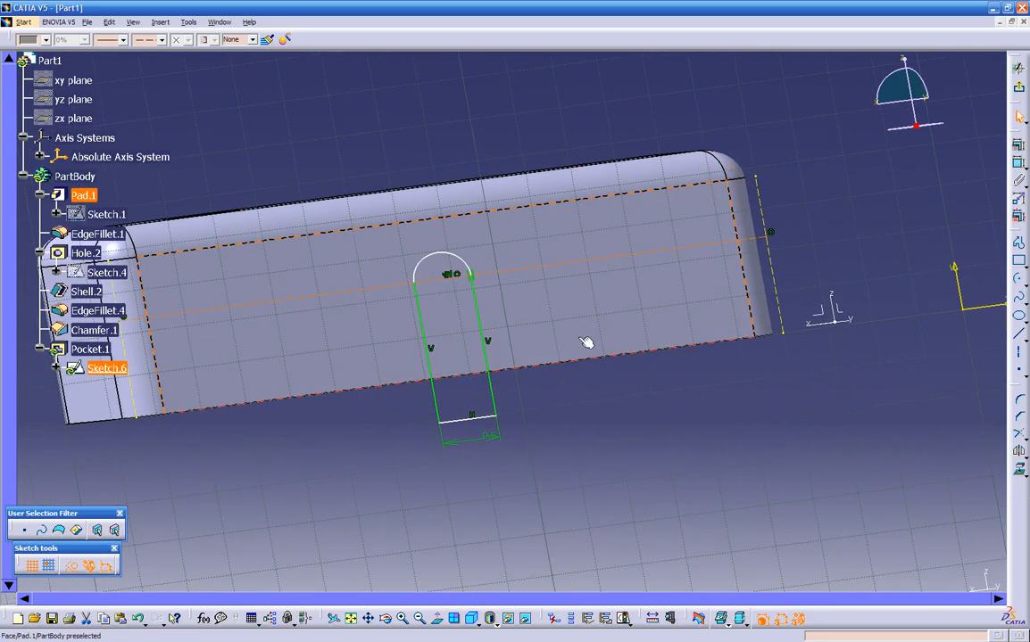
middle_click_drag(593, 426, 582, 481)
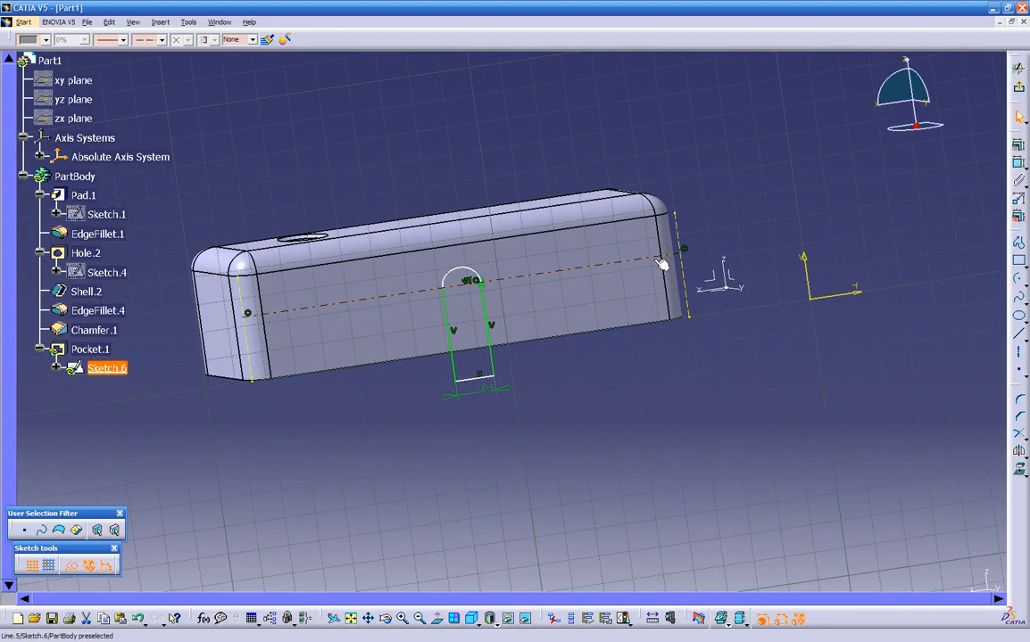
Dimension the construction line's height from the sketch's horizontal axis as 0.8 in and exit the pocket's sketch
left_click(1019, 165)
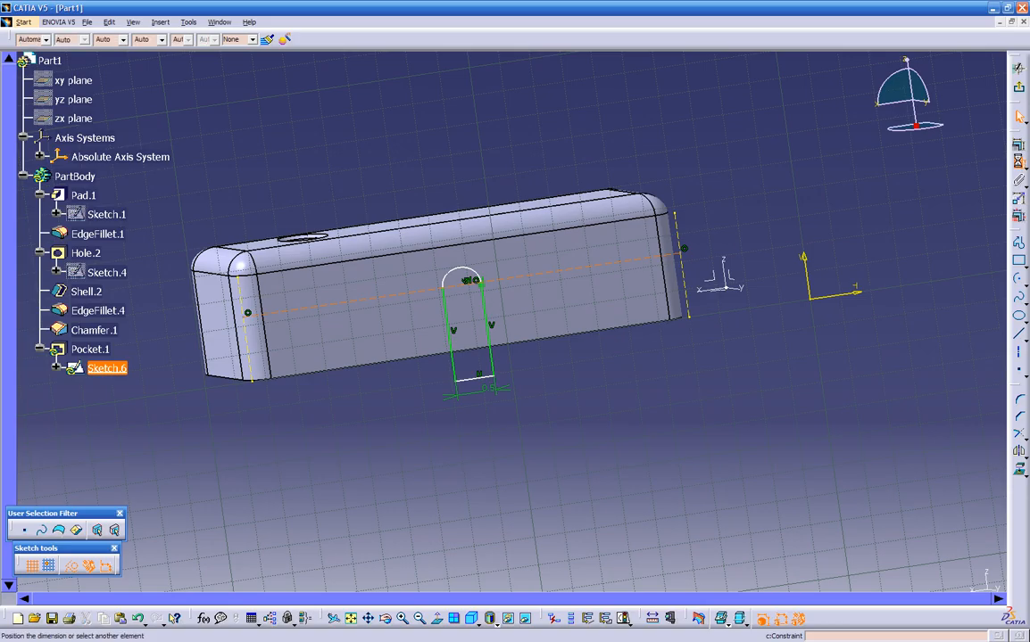
left_click(828, 299)
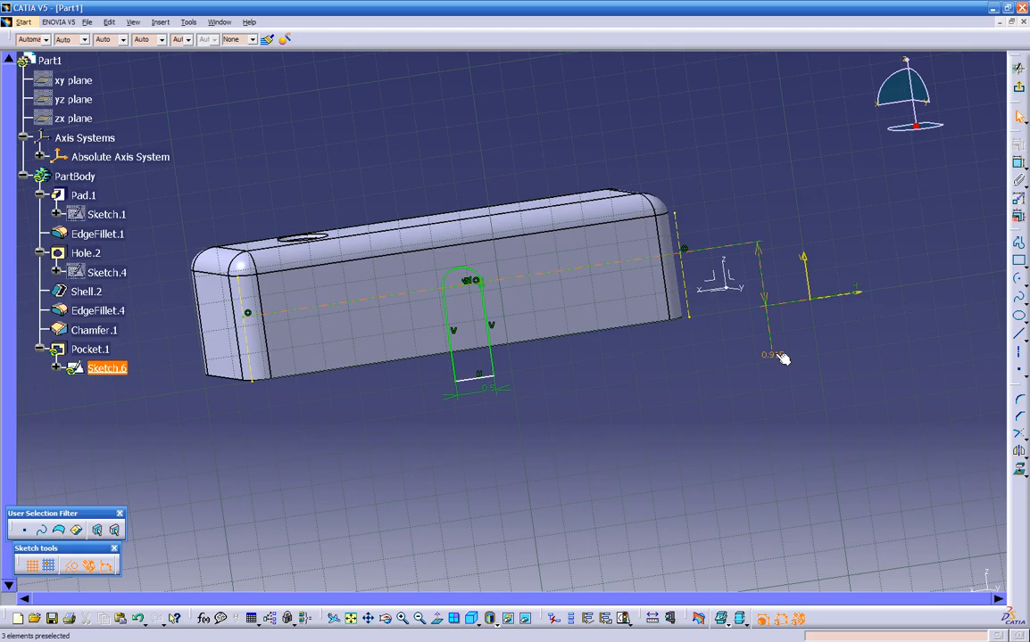
double_click(775, 354)
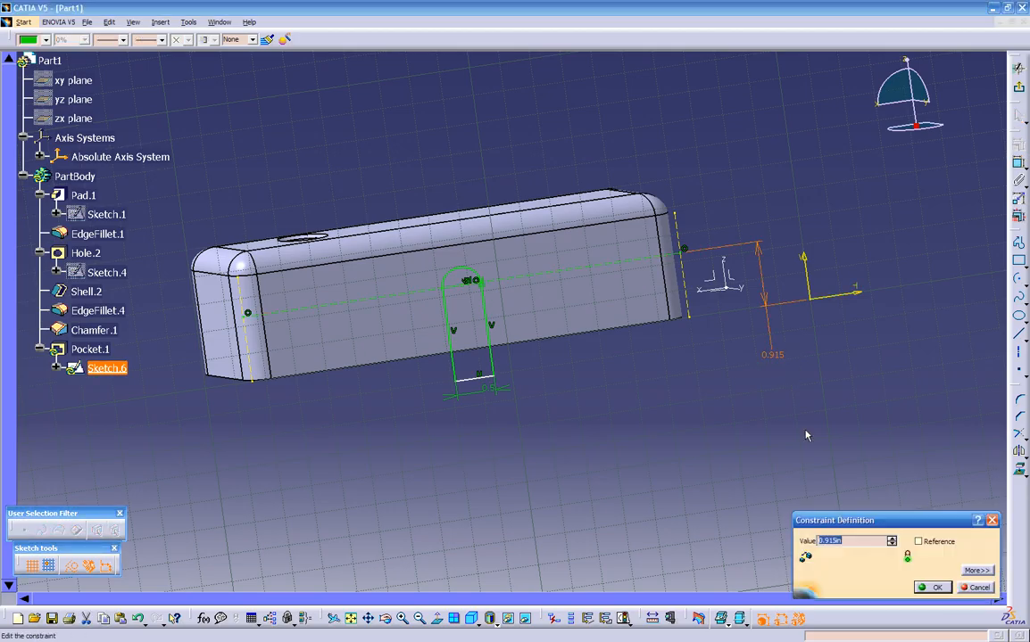
key("Return")
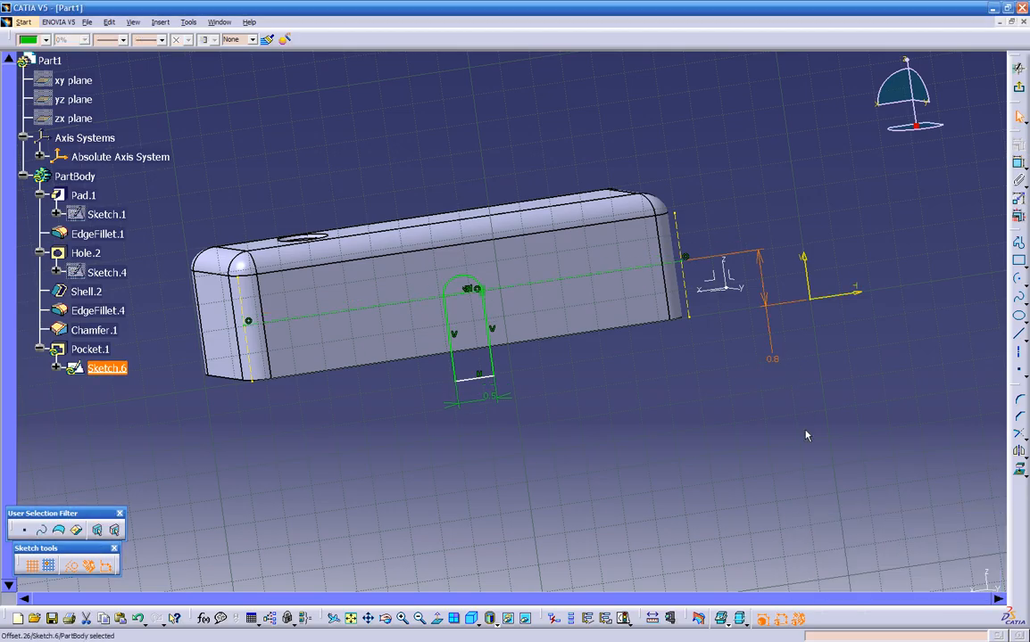
middle_click_drag(621, 373, 600, 379)
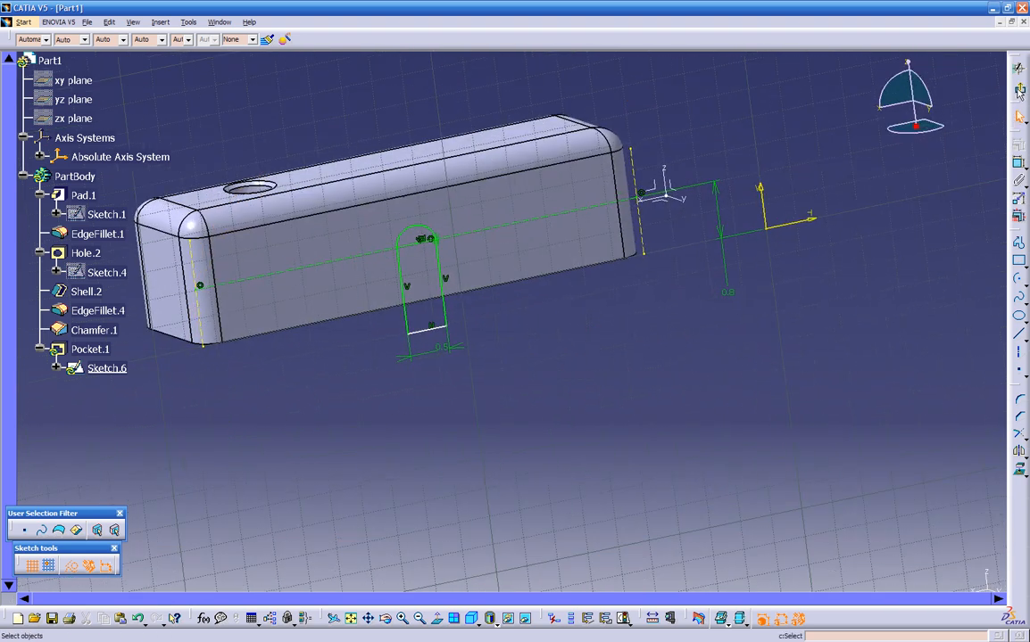
left_click(1018, 69)
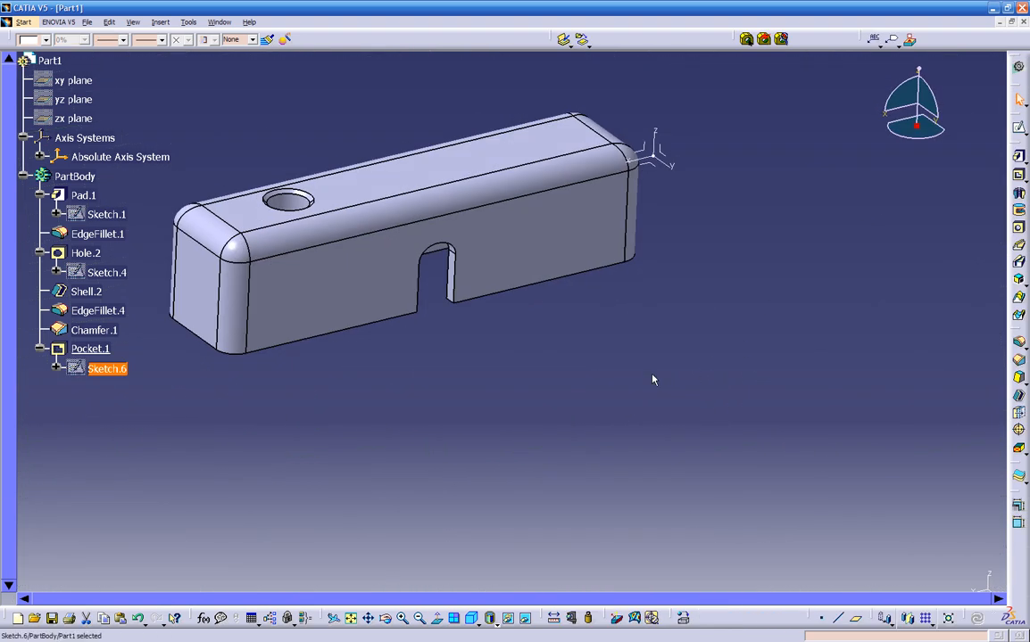
Start a new sketch on the block's flat end face farther from the hole
middle_click_drag(453, 359, 510, 411)
middle_click_drag(623, 363, 569, 359)
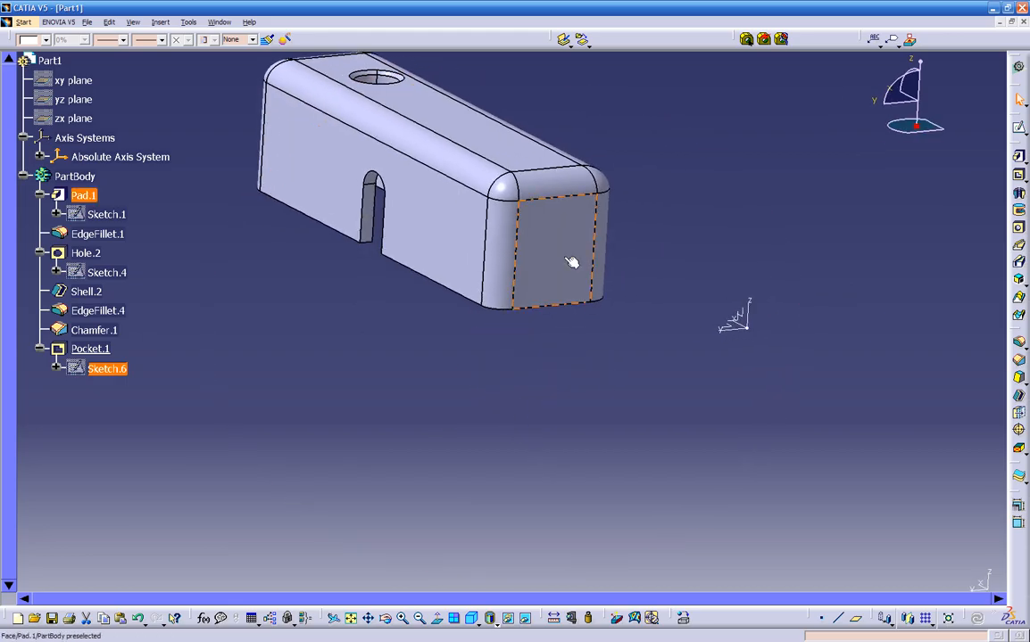
left_click(571, 260)
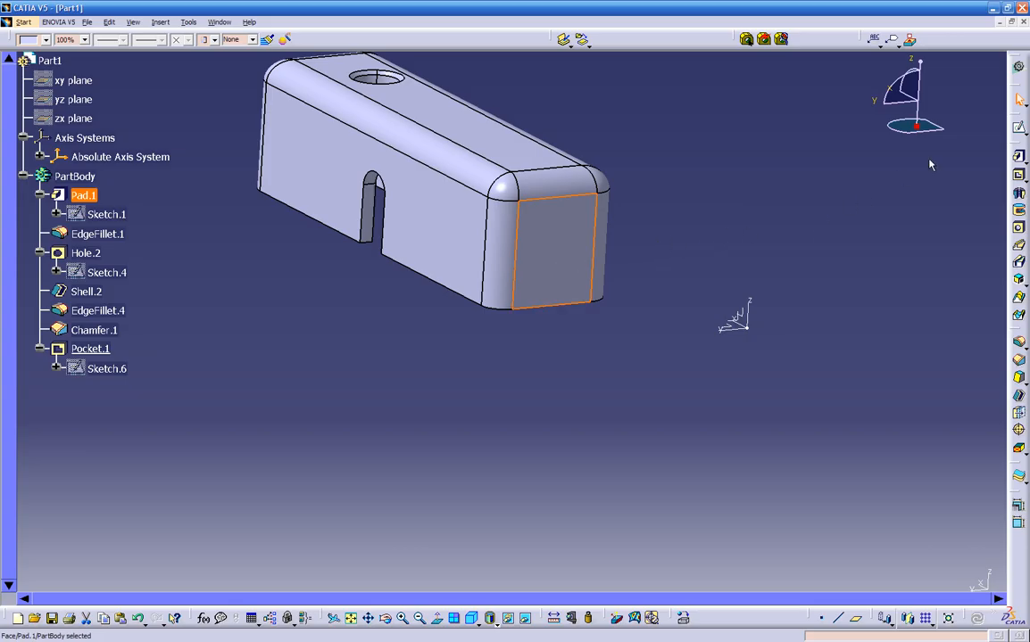
left_click(1018, 128)
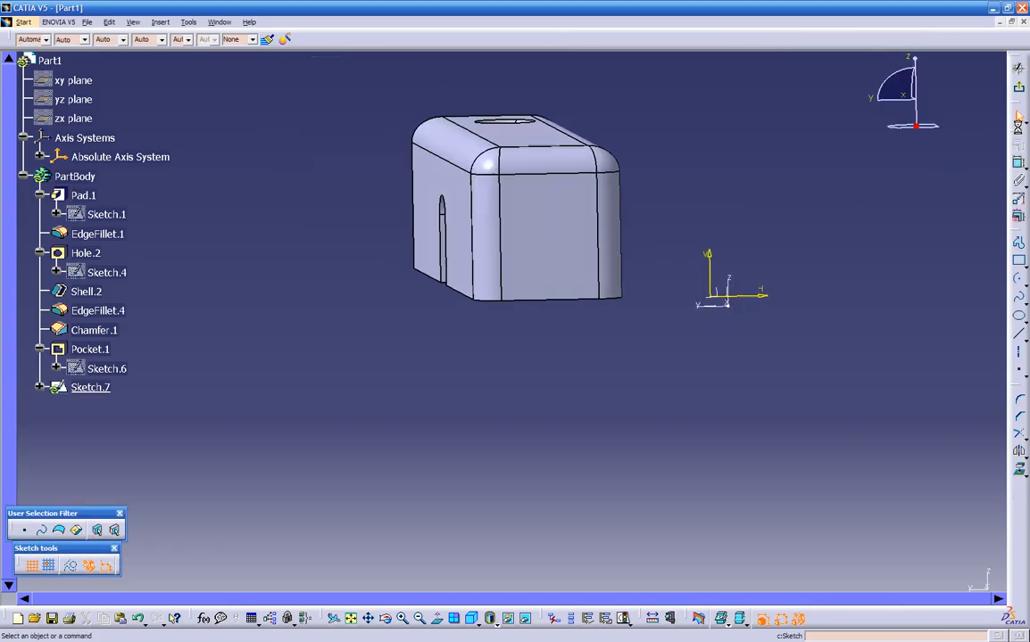
mouse_move(647, 344)
middle_mouse_down()
mouse_move(566, 416)
mouse_move(622, 359)
mouse_move(629, 319)
middle_mouse_up()
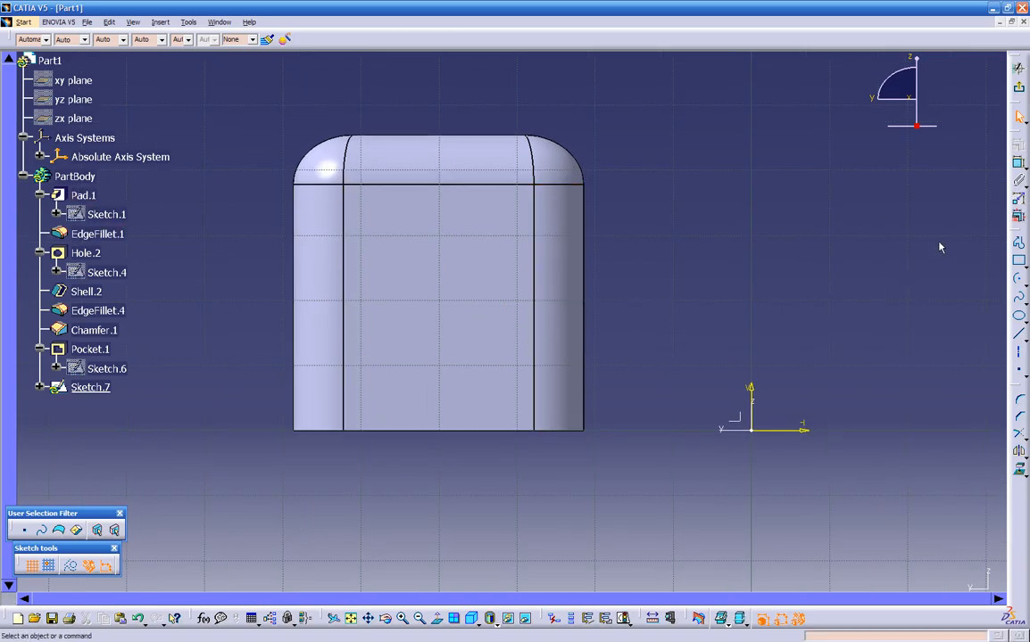
Sketch a rectangle about 0.63 in wide and 1.35 in high on the end face, extending below the block's lower edge
left_click(1018, 263)
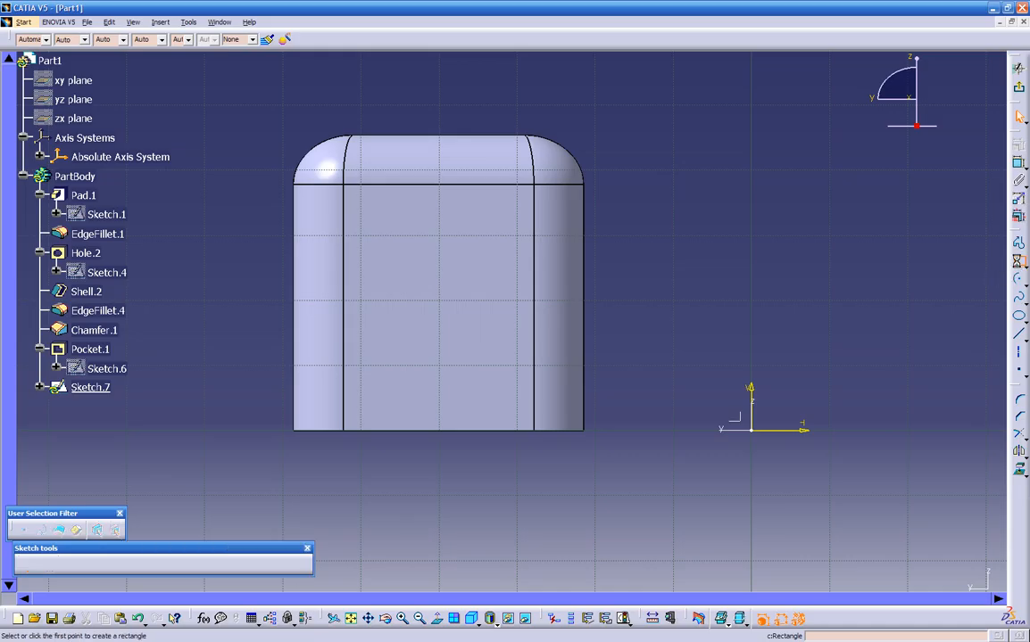
left_click(375, 490)
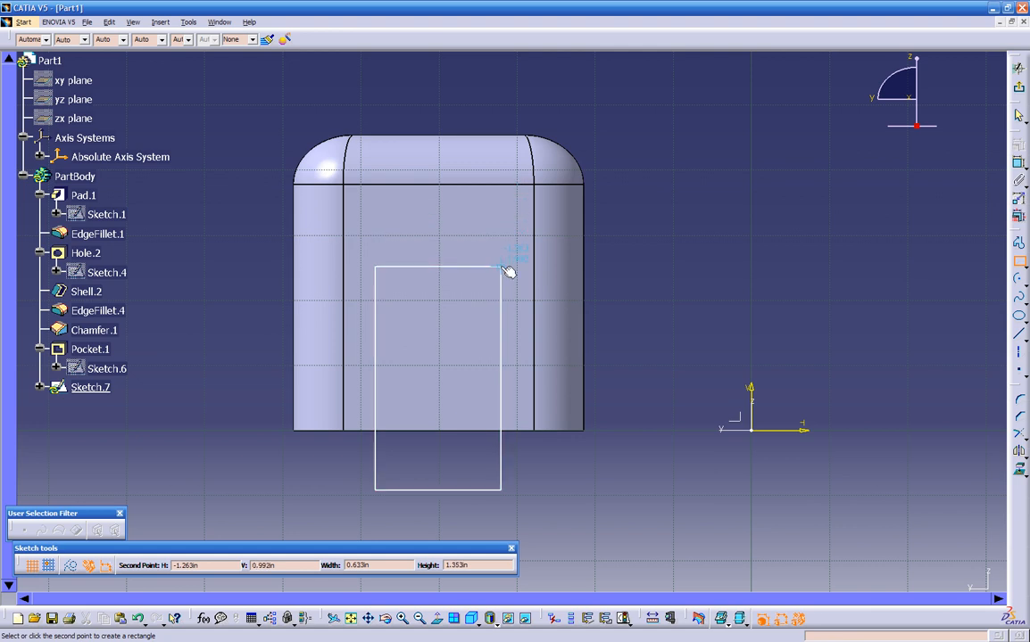
left_click(501, 267)
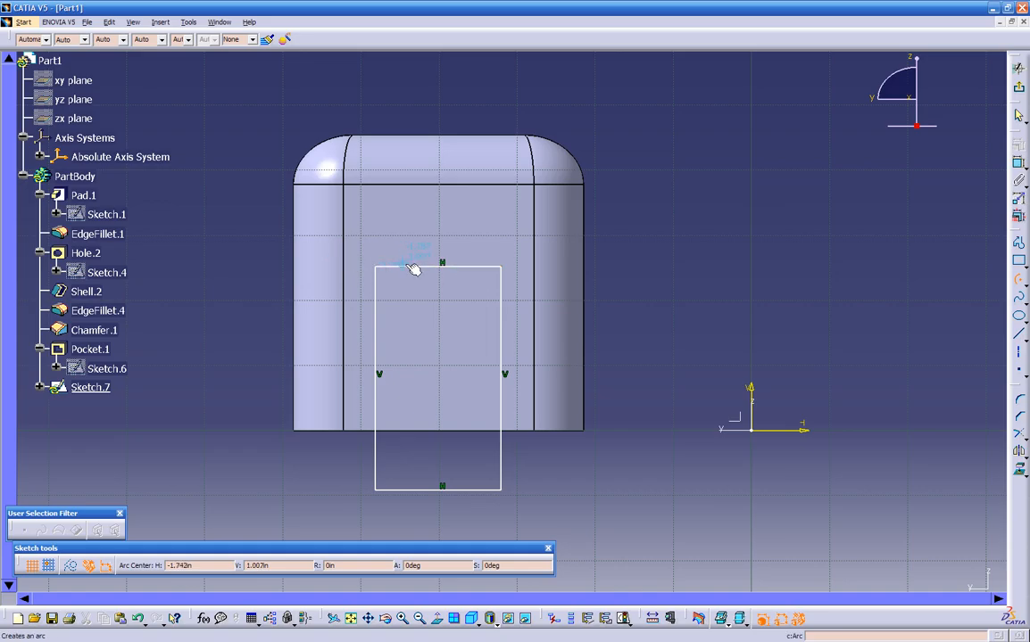
Add a semicircular arc of about 0.32 in radius on the rectangle's top edge, centred on its midpoint, and convert that edge to construction
left_click(442, 264)
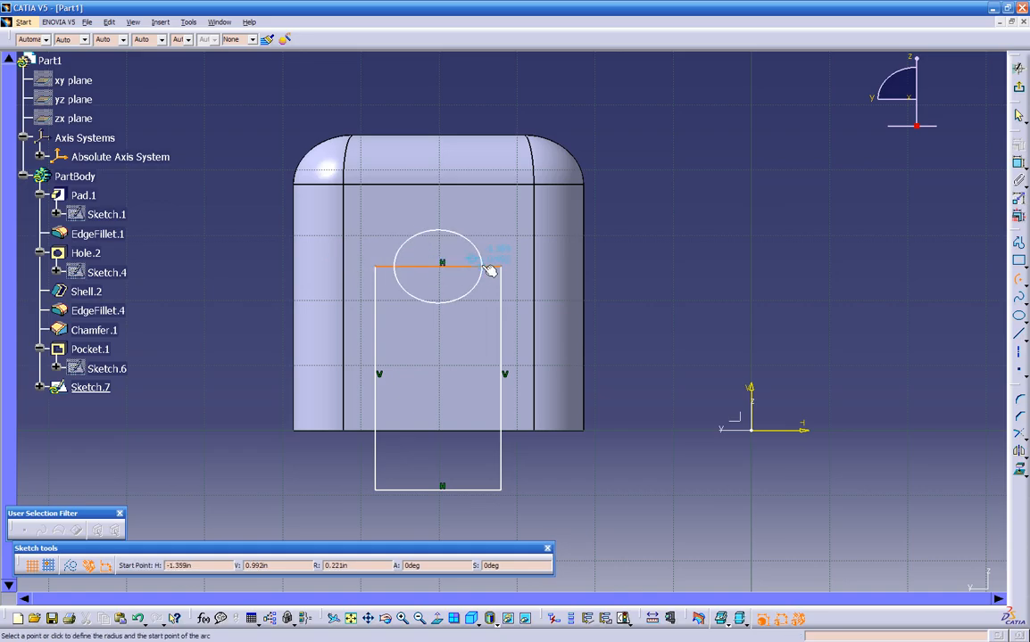
left_click(501, 266)
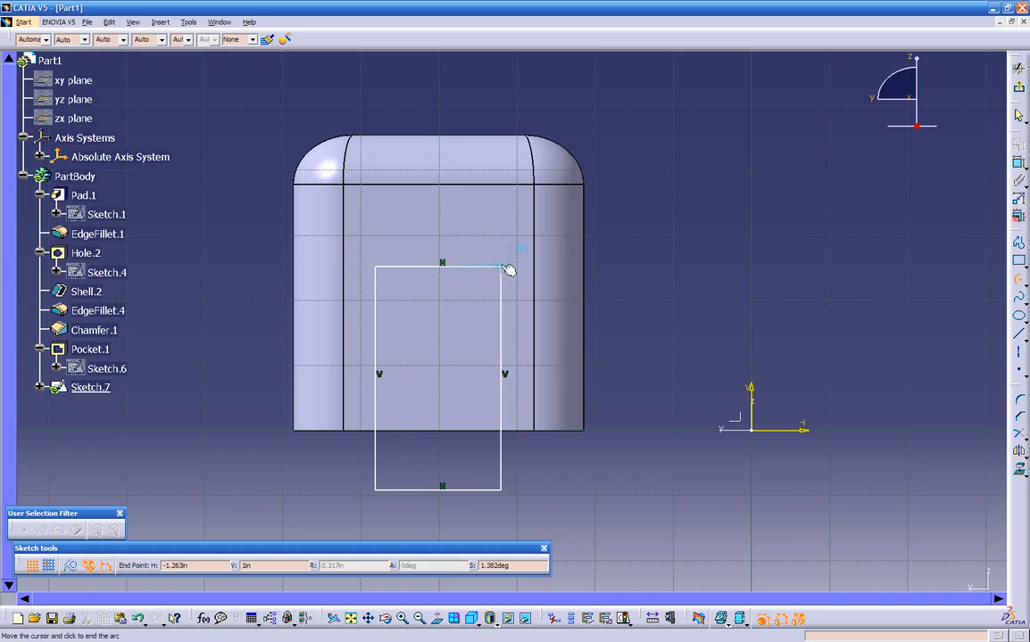
left_click(376, 267)
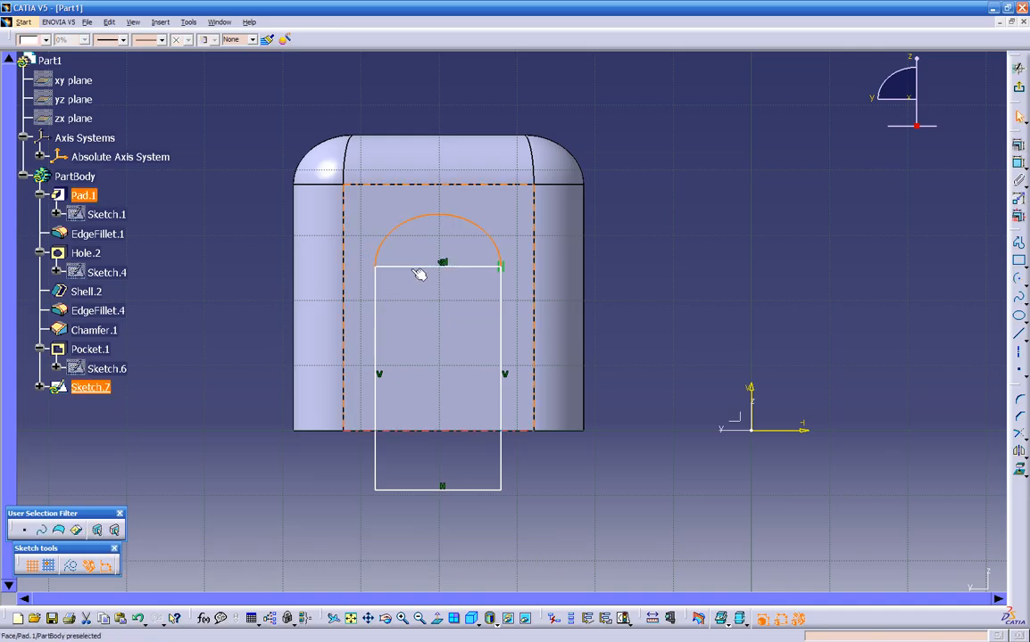
left_click(413, 267)
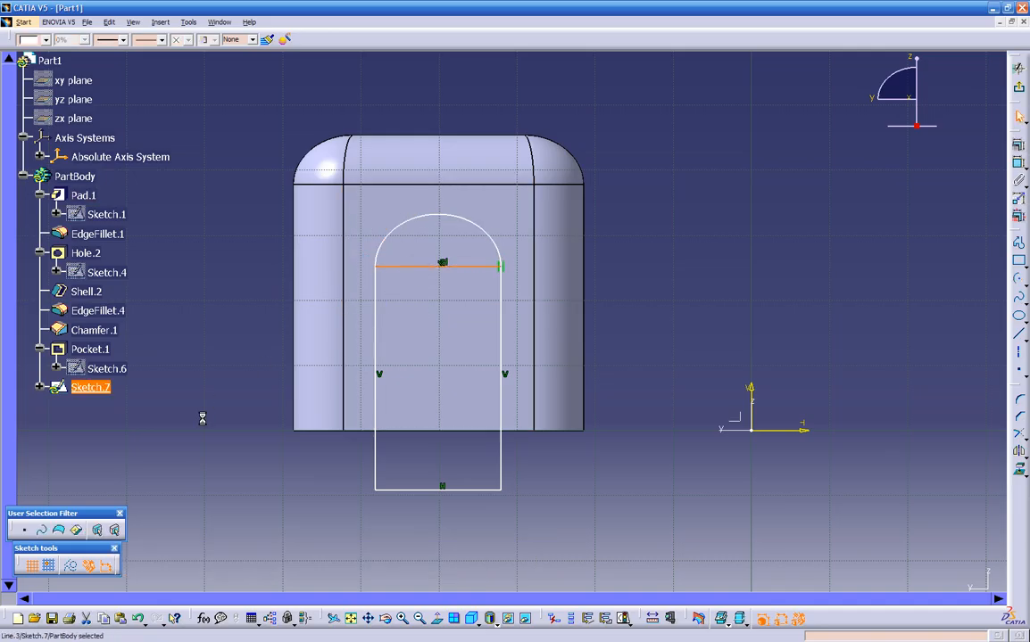
left_click(70, 566)
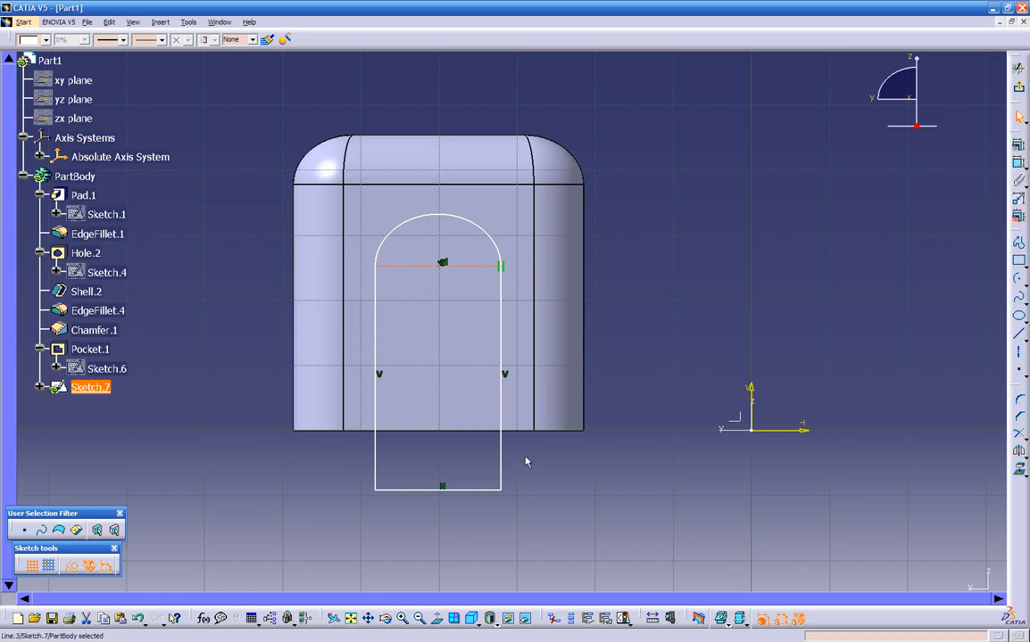
Exit the end-face sketch and start a Pocket from its arched profile
middle_click_drag(357, 437, 471, 511)
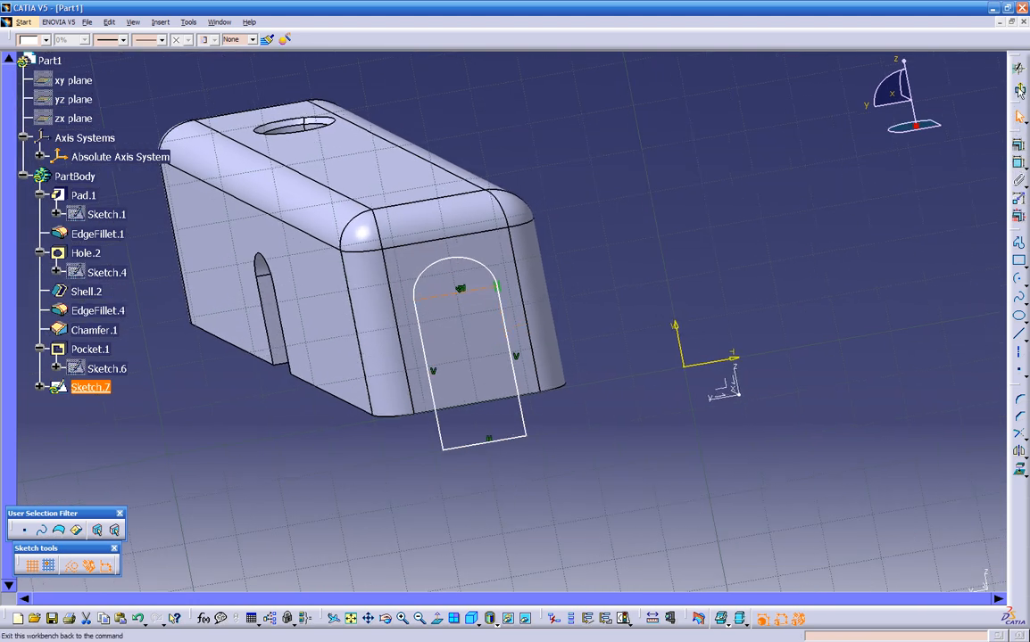
left_click(1018, 68)
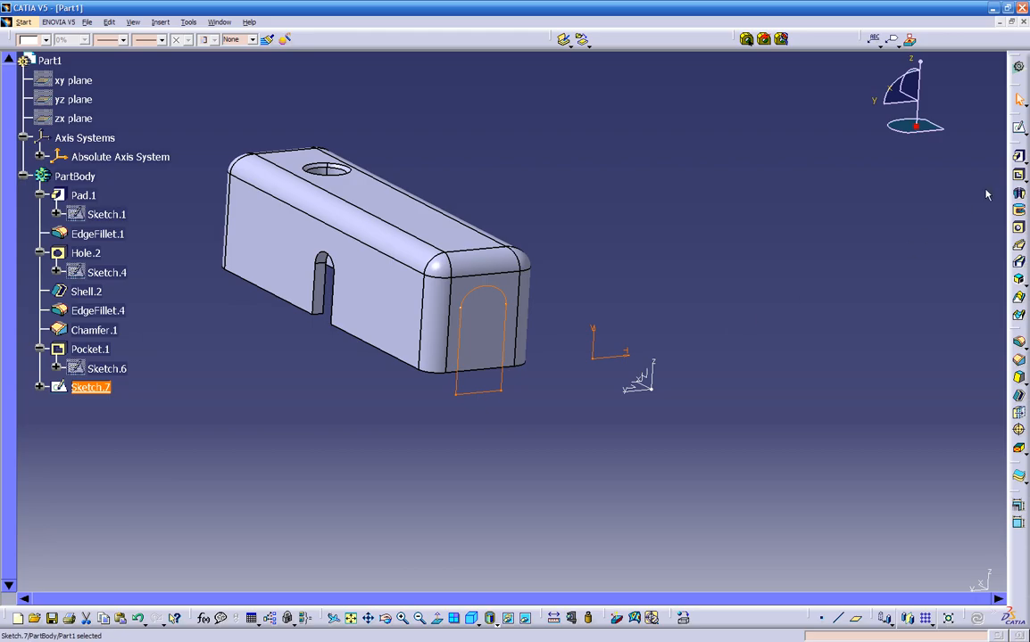
left_click(1018, 175)
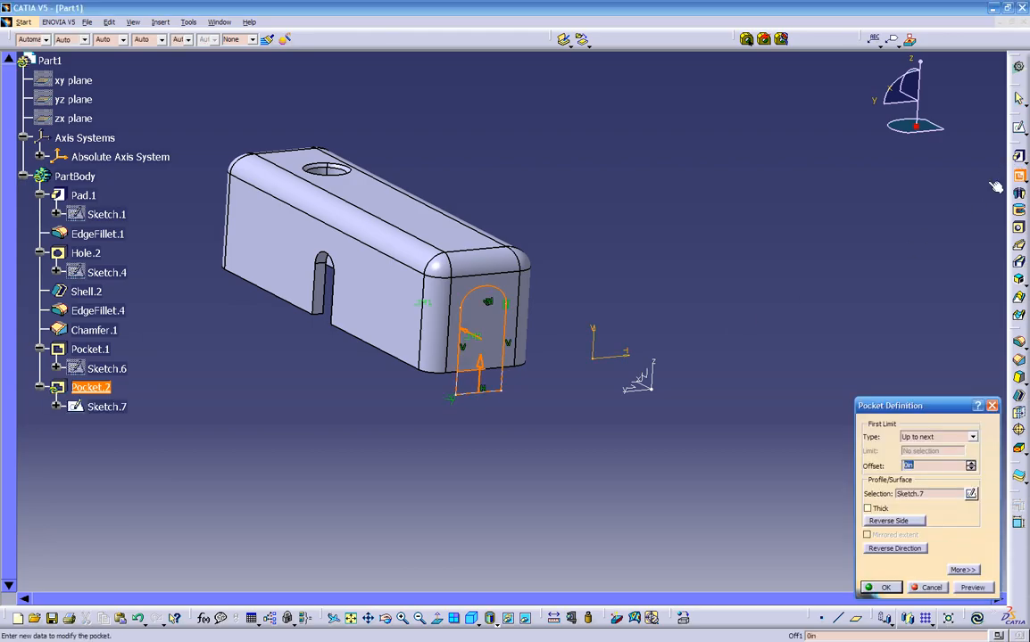
middle_click_drag(644, 448, 674, 403)
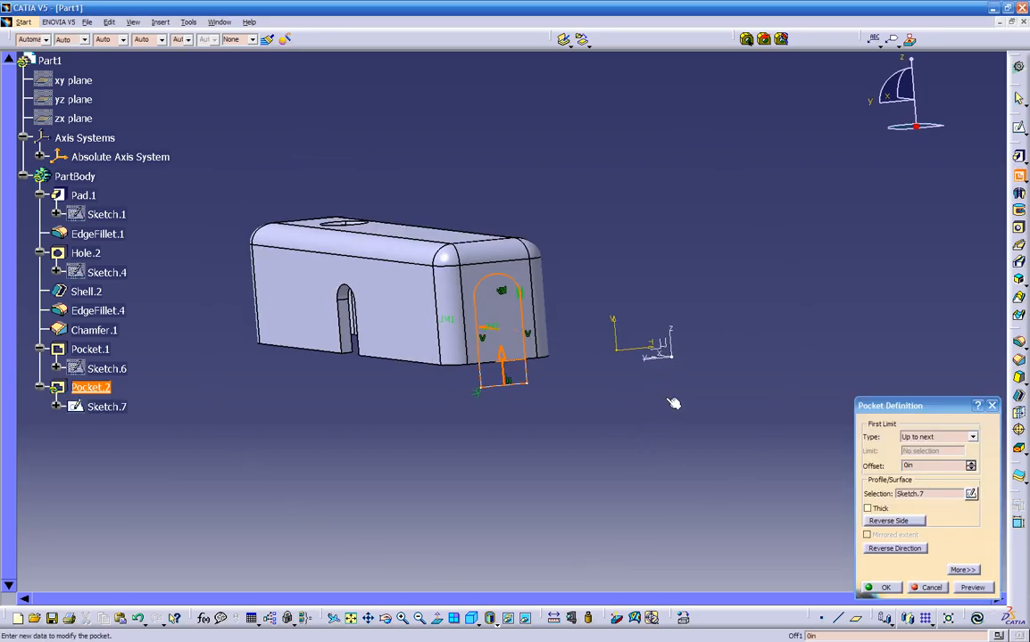
Try a Dimension limit for the pocket, stretching its depth to about 6.79 in, past the block's far end
left_click(890, 436)
left_click(919, 445)
middle_click_drag(571, 465, 390, 391)
left_click_drag(408, 356, 150, 473)
middle_click_drag(390, 368, 501, 448)
Set the pocket's limit type to Up to next, preview the cut and create the pocket
left_click(903, 435)
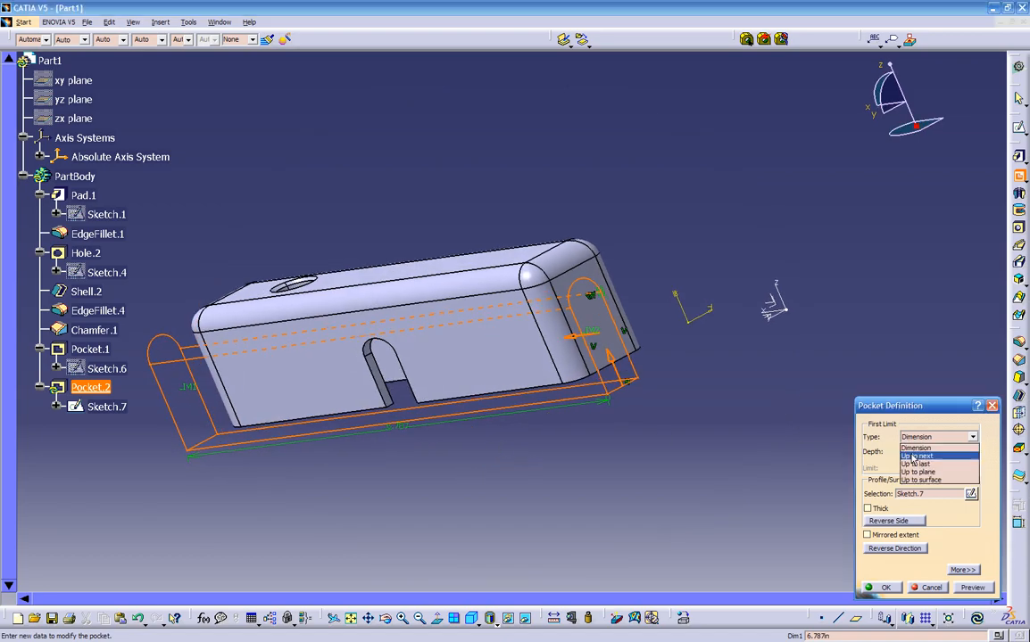
left_click(909, 456)
left_click(971, 591)
middle_click_drag(605, 500, 439, 299)
left_click(883, 589)
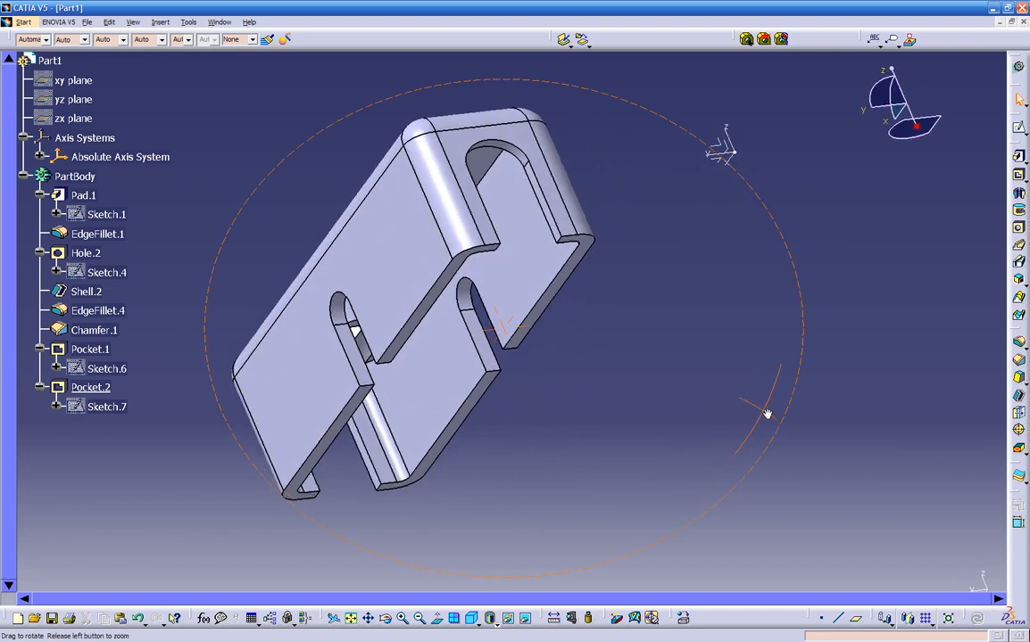